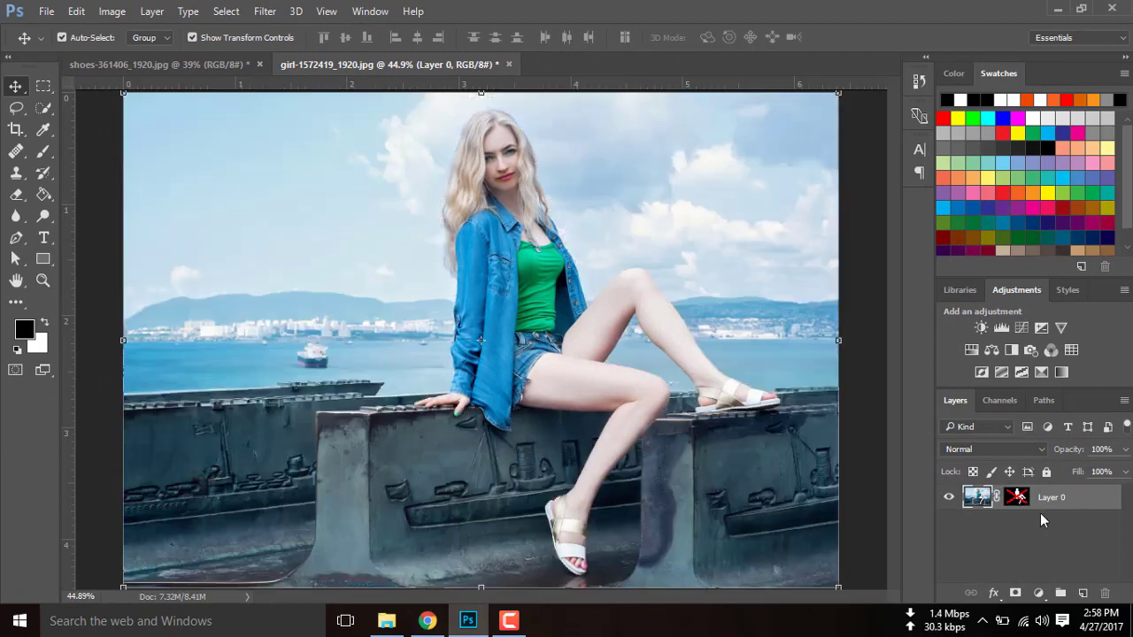
Re-enable the girl's layer mask to show her cut out, then switch to the shoes-361406 photo.
left_click(1016, 499, "shift")
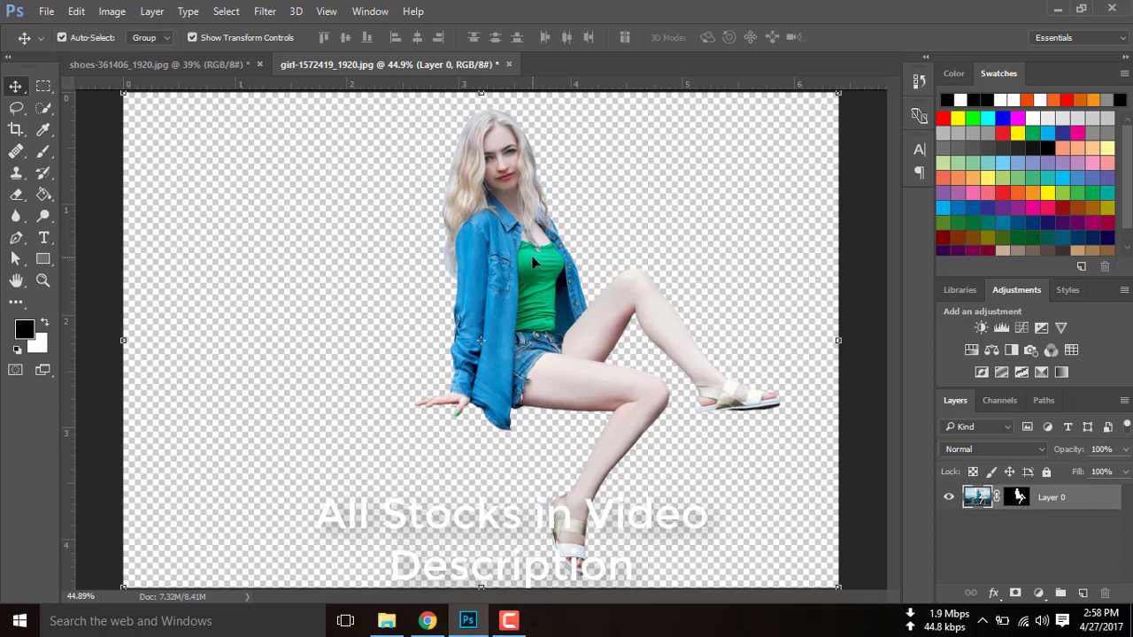
left_click(506, 268)
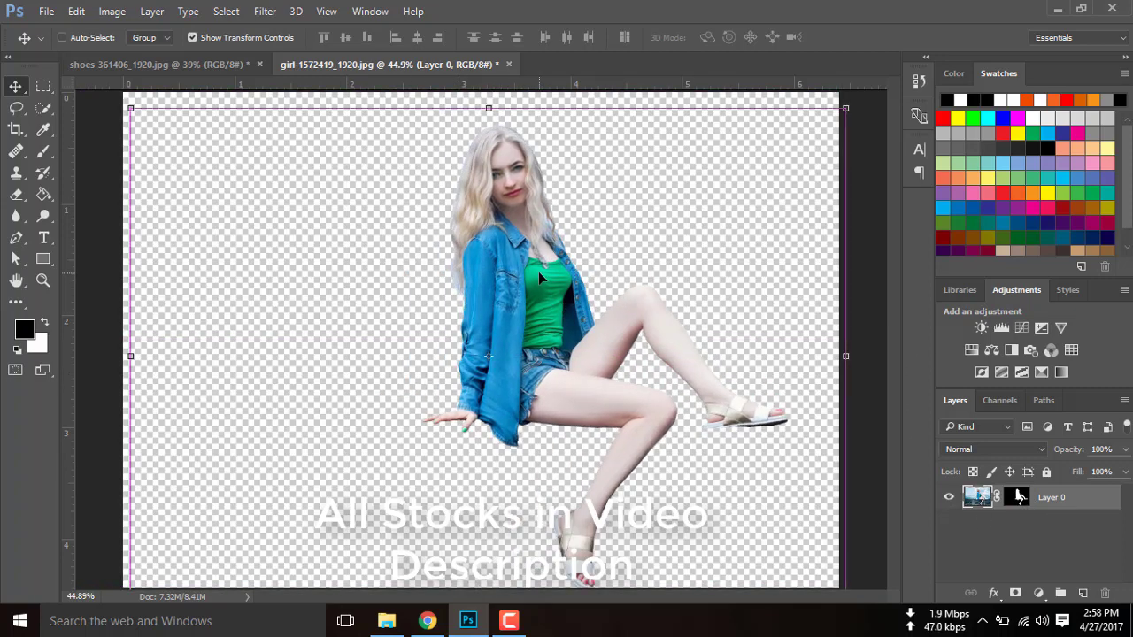
Switch to the red shoe photo, select the Pen tool, and zoom in on the shoe's edge.
left_click(165, 64)
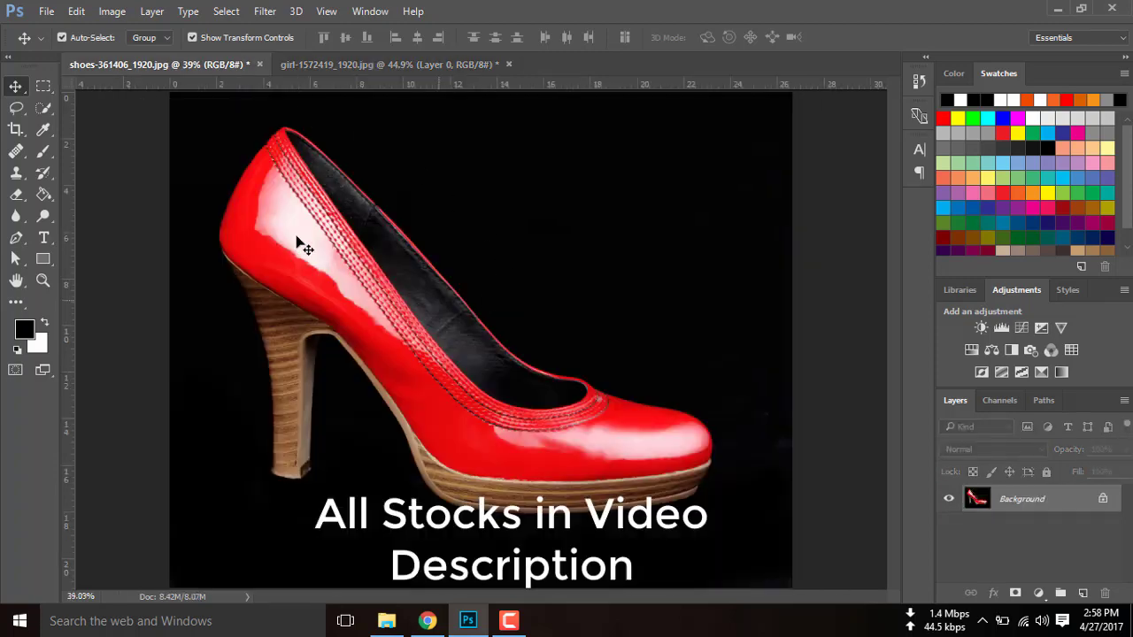
left_click(16, 237)
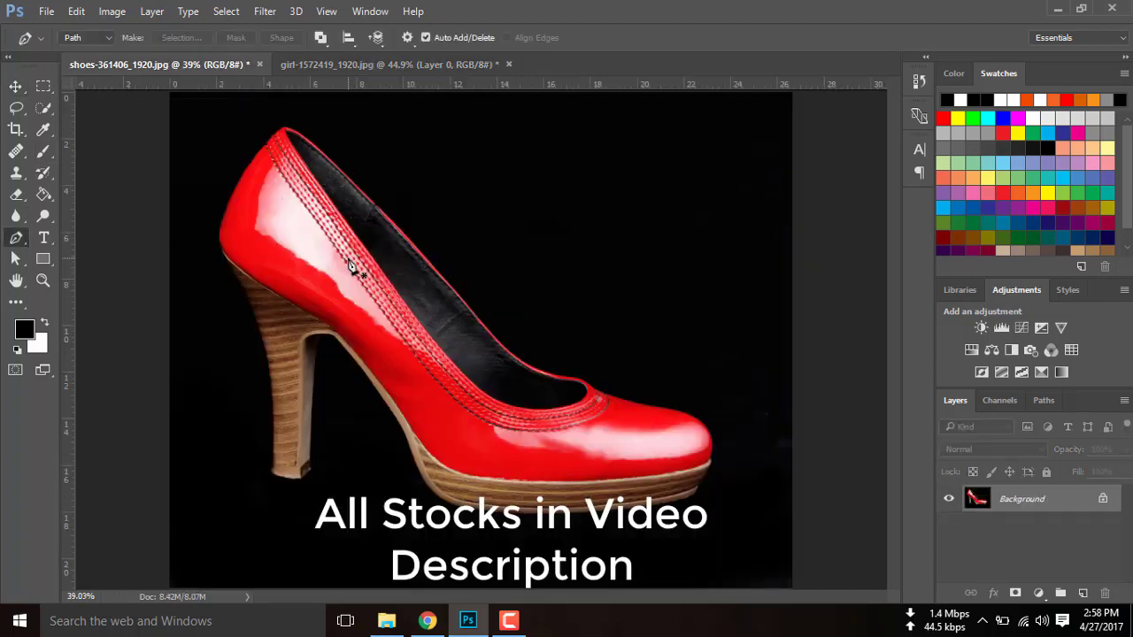
scroll(348, 294, "up", 2)
scroll(354, 328, "down", 3)
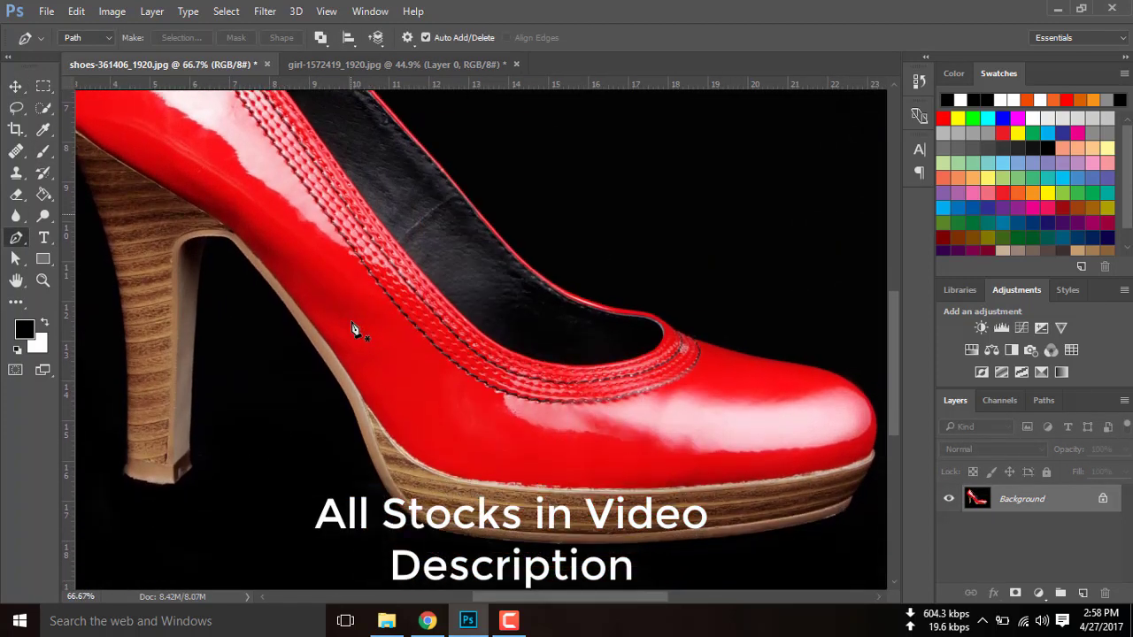
scroll(222, 368, "up", 1)
scroll(222, 363, "up", 1)
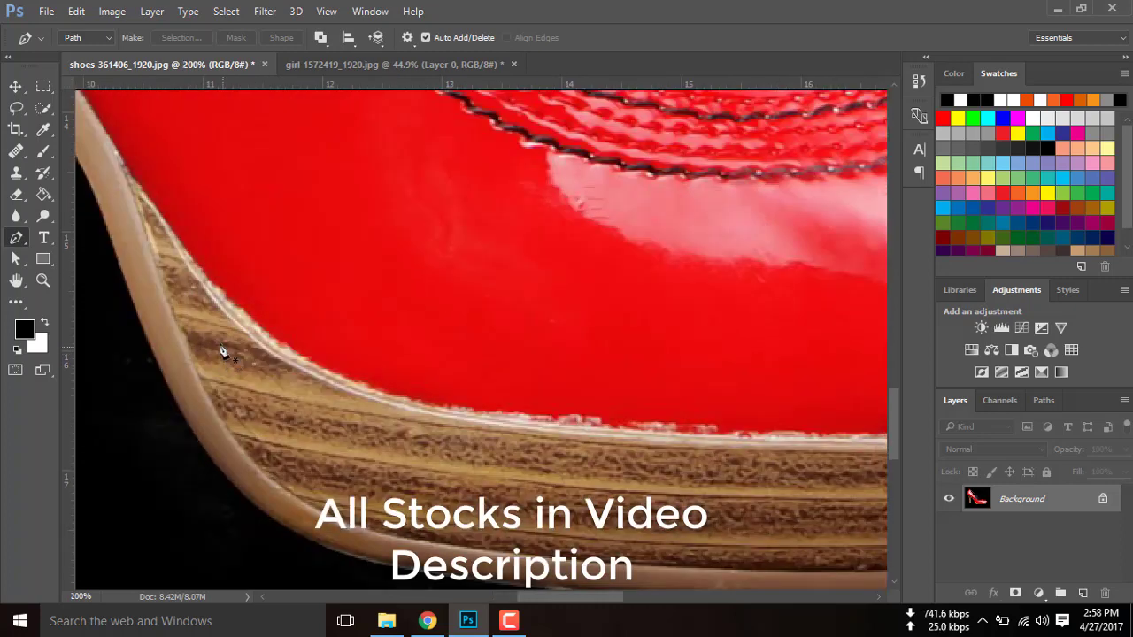
left_click_drag(180, 321, 334, 322)
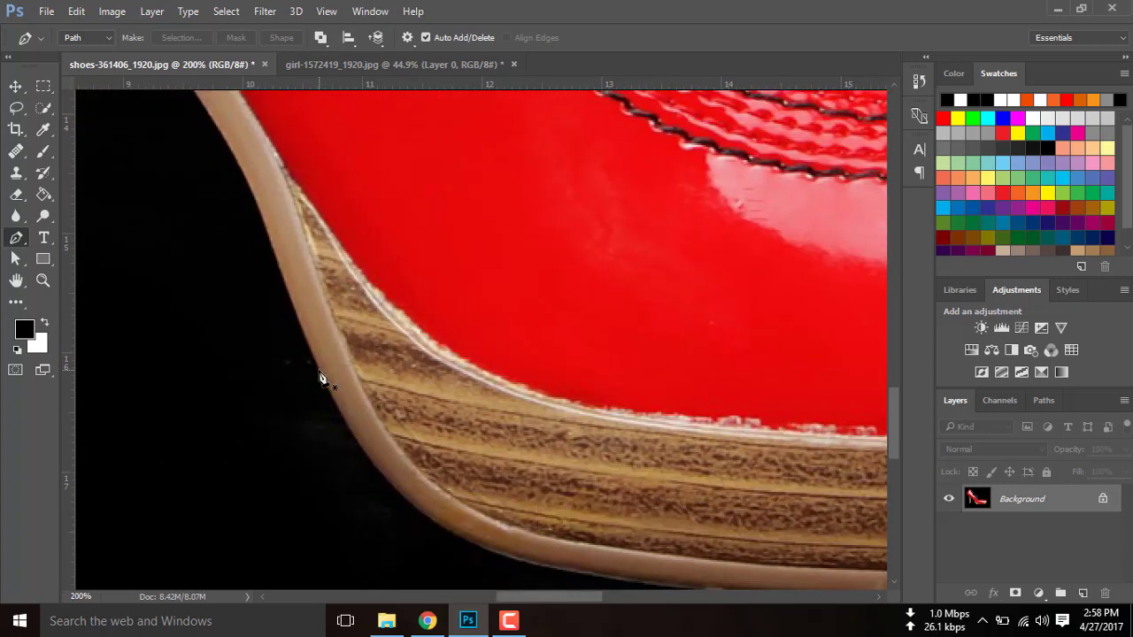
scroll(321, 378, "up", 1)
left_click_drag(268, 354, 398, 364)
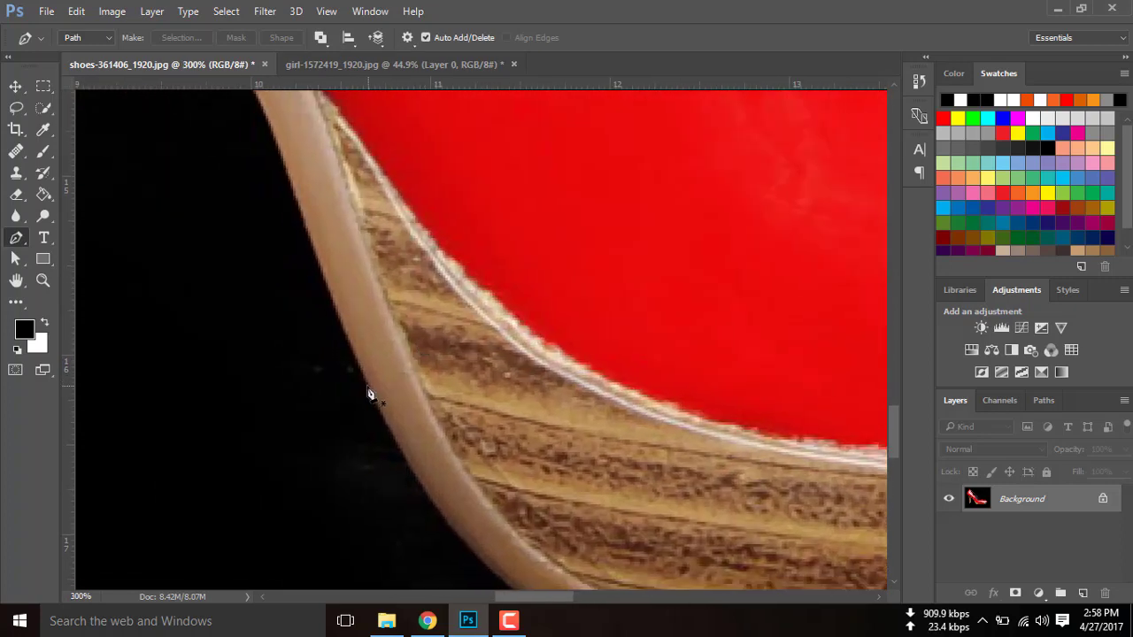
Place curved Pen anchors along the heel's back edge down toward its tip.
left_click(366, 380)
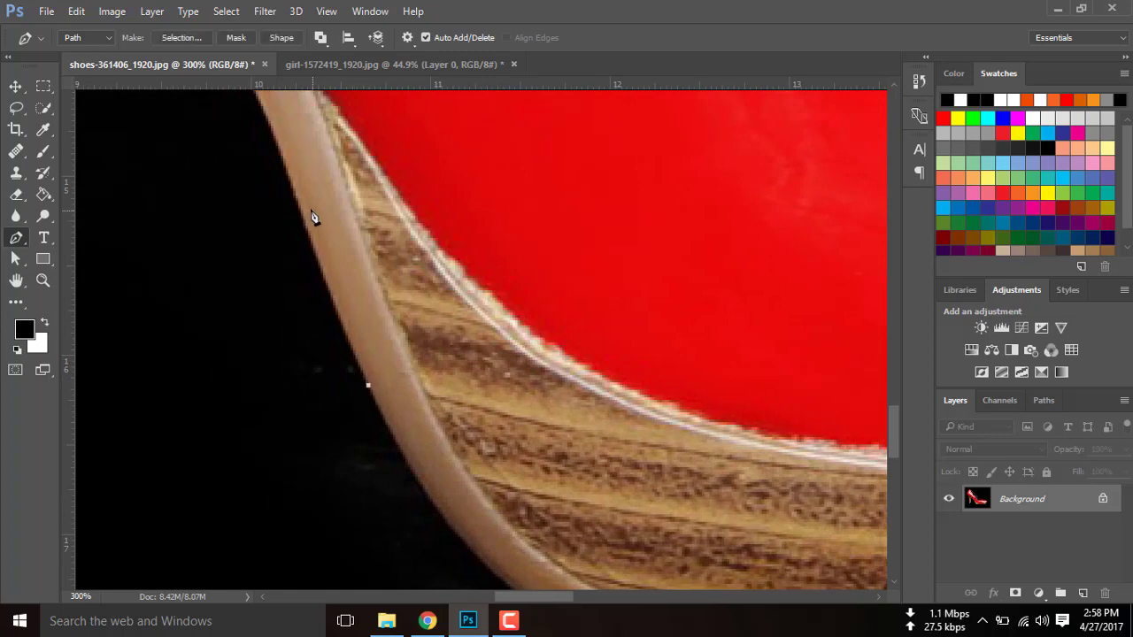
mouse_move(290, 183)
left_mouse_down()
mouse_move(285, 164)
mouse_move(407, 268)
left_mouse_up()
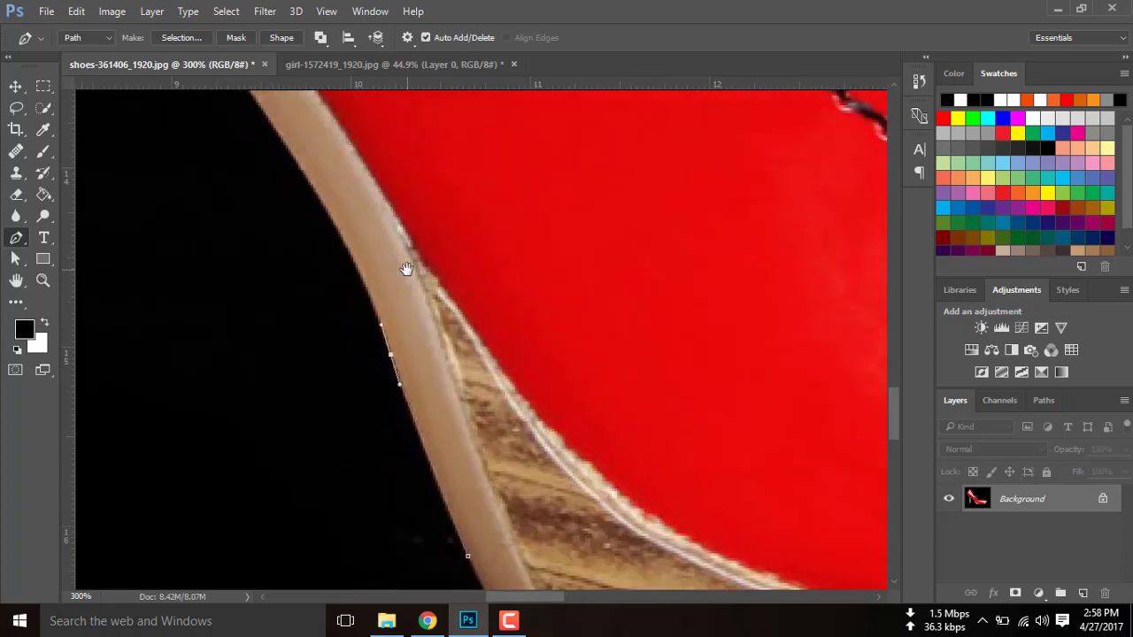
mouse_move(329, 209)
left_mouse_down()
mouse_move(297, 167)
mouse_move(486, 293)
left_mouse_up()
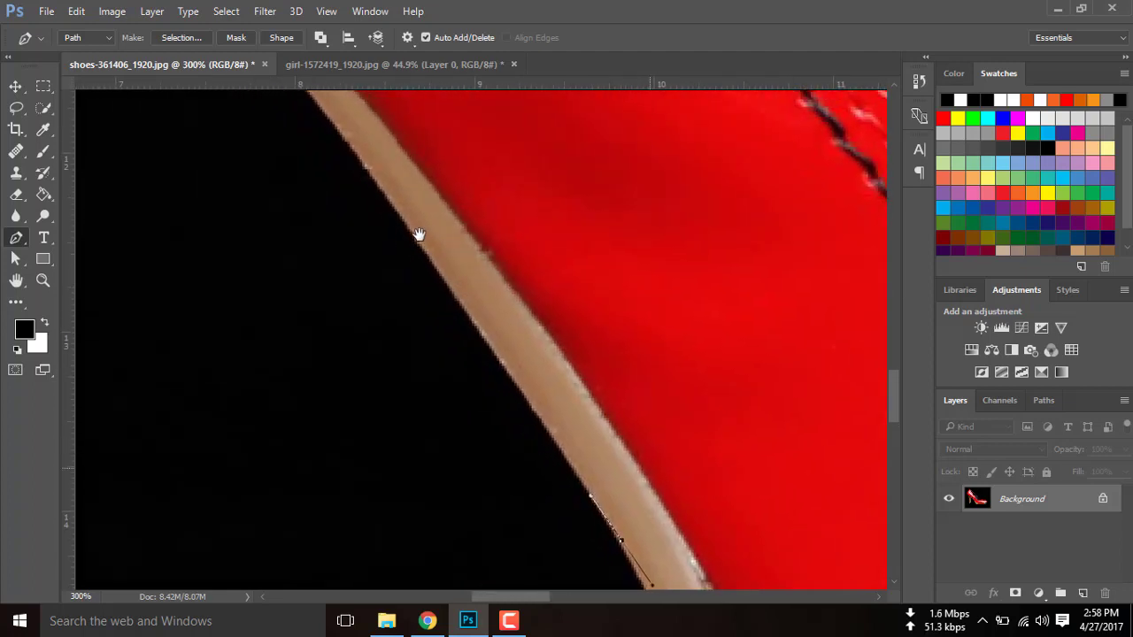
left_click_drag(416, 232, 572, 355)
left_click_drag(485, 249, 477, 241)
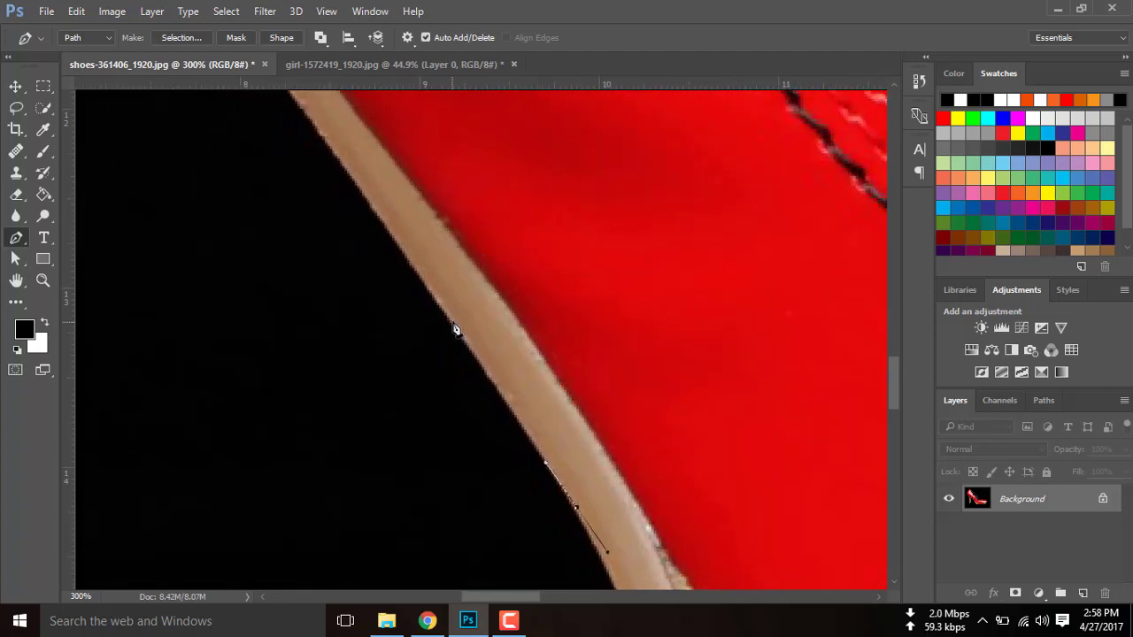
left_click(442, 314, "ctrl")
left_click_drag(360, 151, 450, 261)
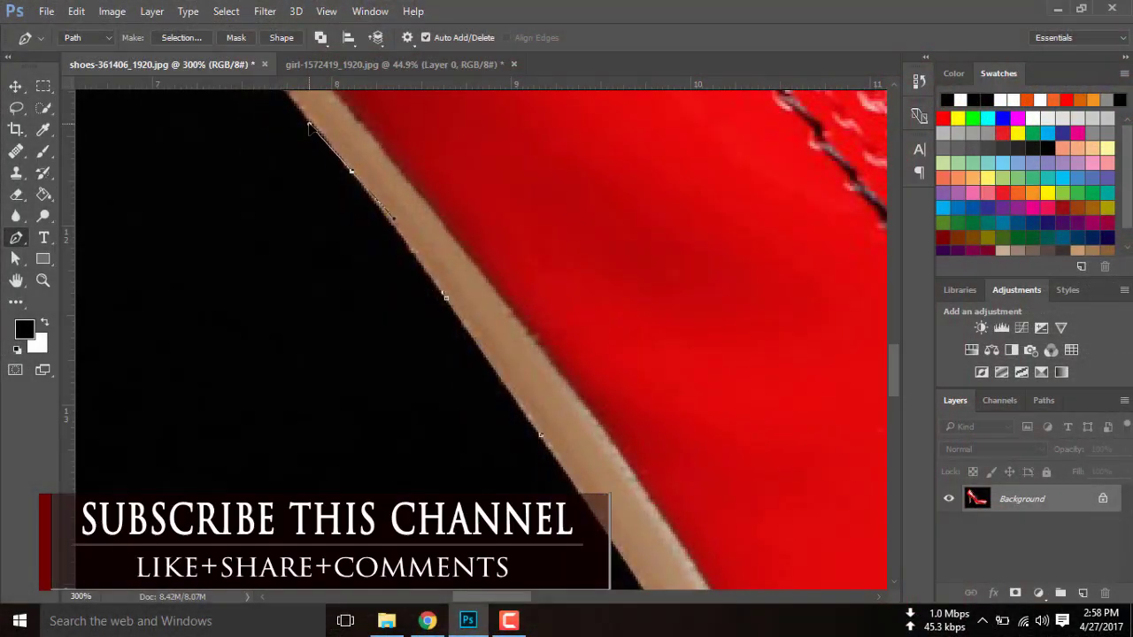
left_click_drag(378, 205, 606, 415)
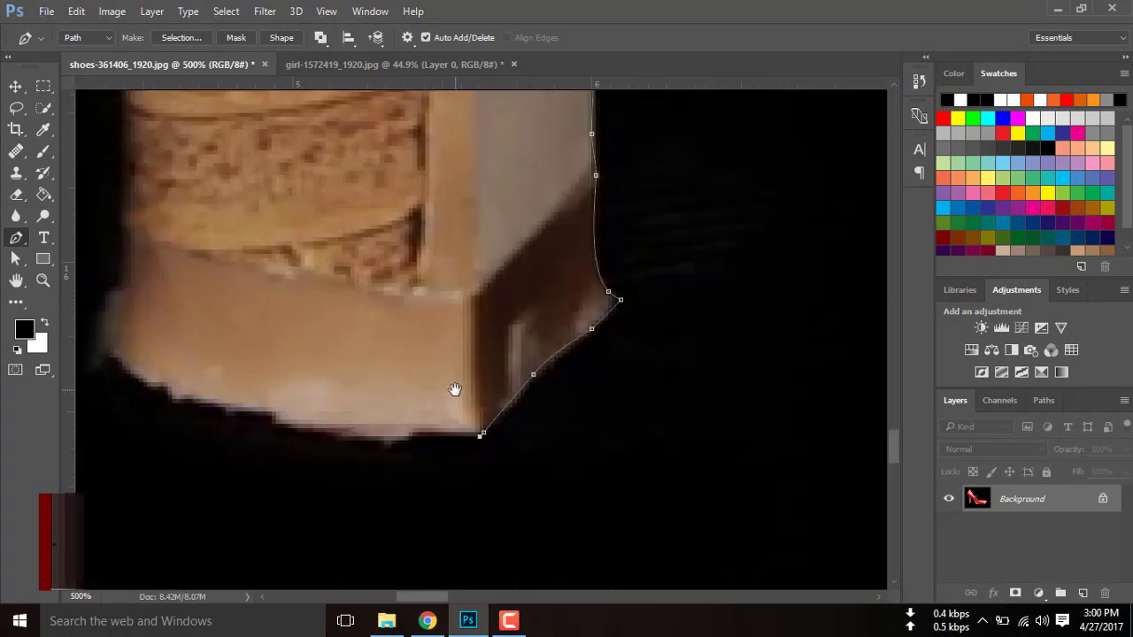
Trace the path around the heel tip and up the heel's front edge.
left_click_drag(416, 433, 392, 435)
left_click_drag(281, 431, 463, 478)
left_click(453, 458)
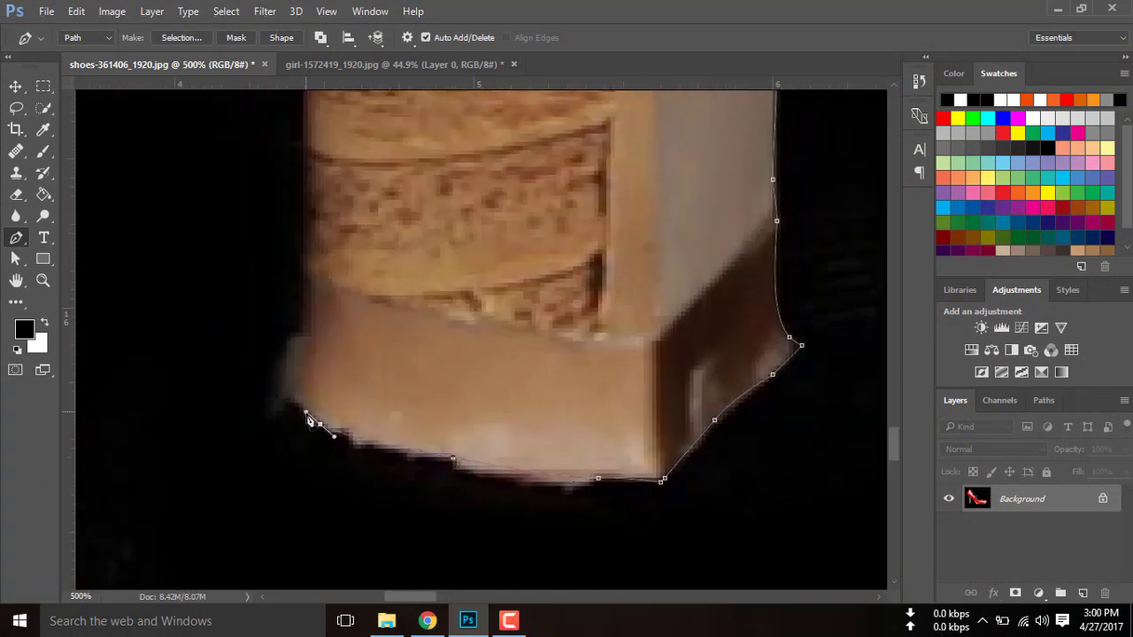
left_click(319, 424)
mouse_move(286, 368)
left_mouse_down()
mouse_move(410, 437)
mouse_move(413, 392)
left_mouse_up()
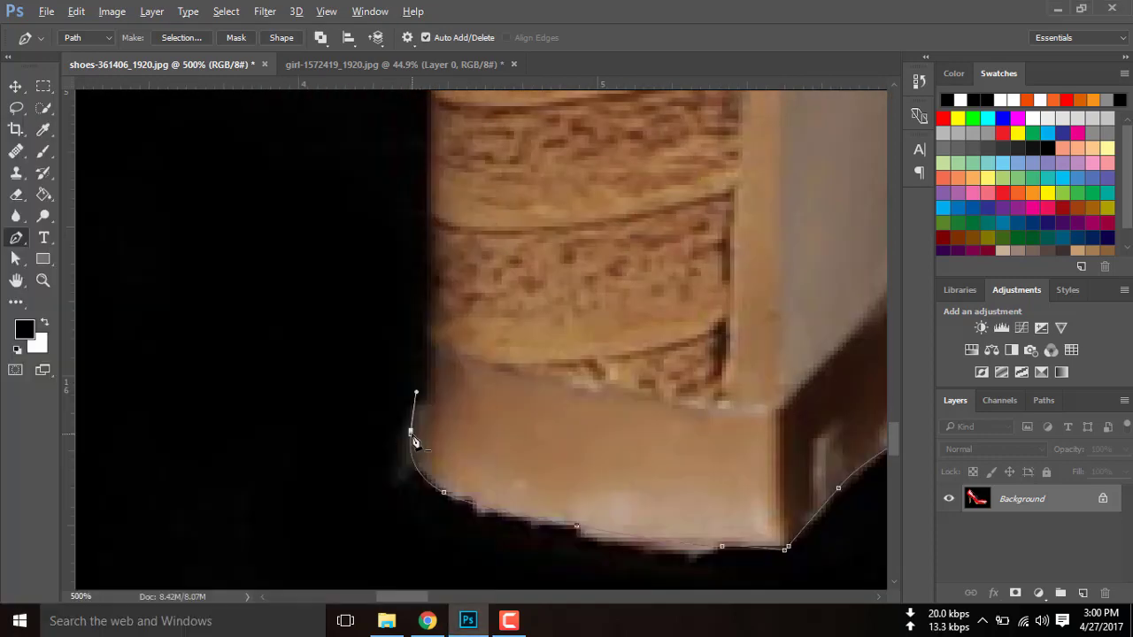
left_click(410, 434, "alt")
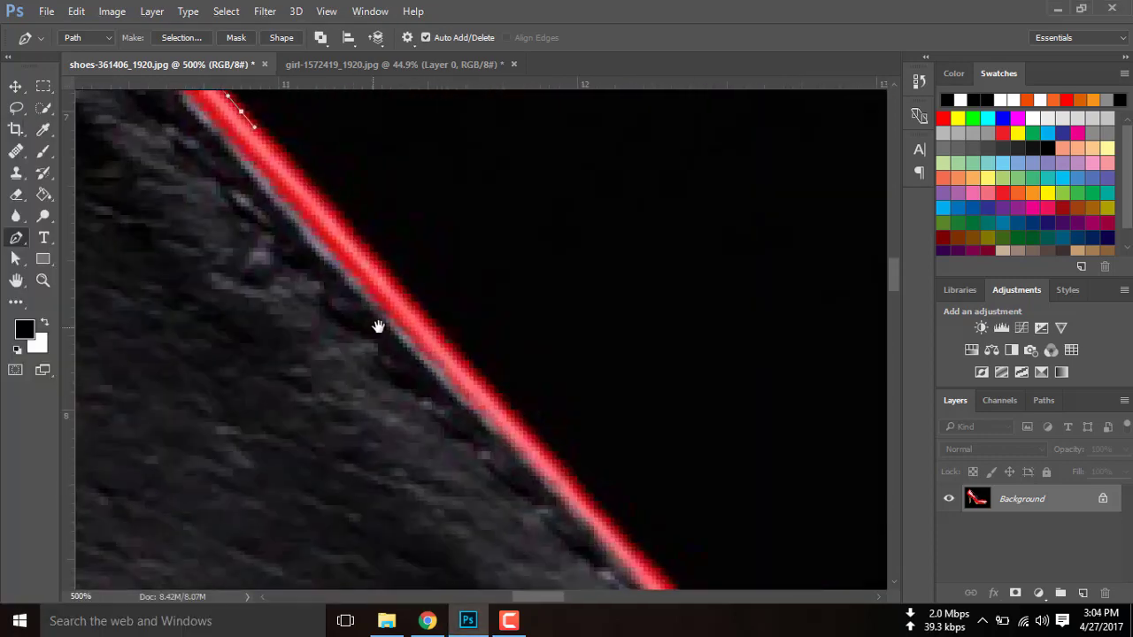
left_click(468, 375)
left_click_drag(468, 374, 379, 354)
left_click(390, 363)
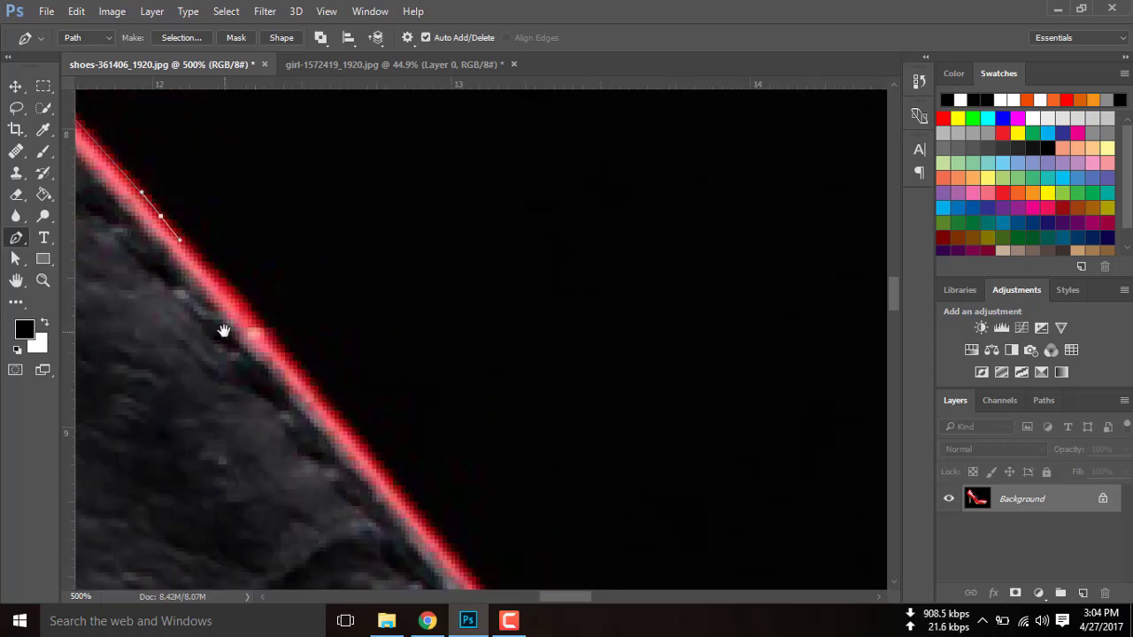
Continue the curved path along the shoe's toe edge.
scroll(415, 467, "down", 3)
scroll(157, 469, "up", 3)
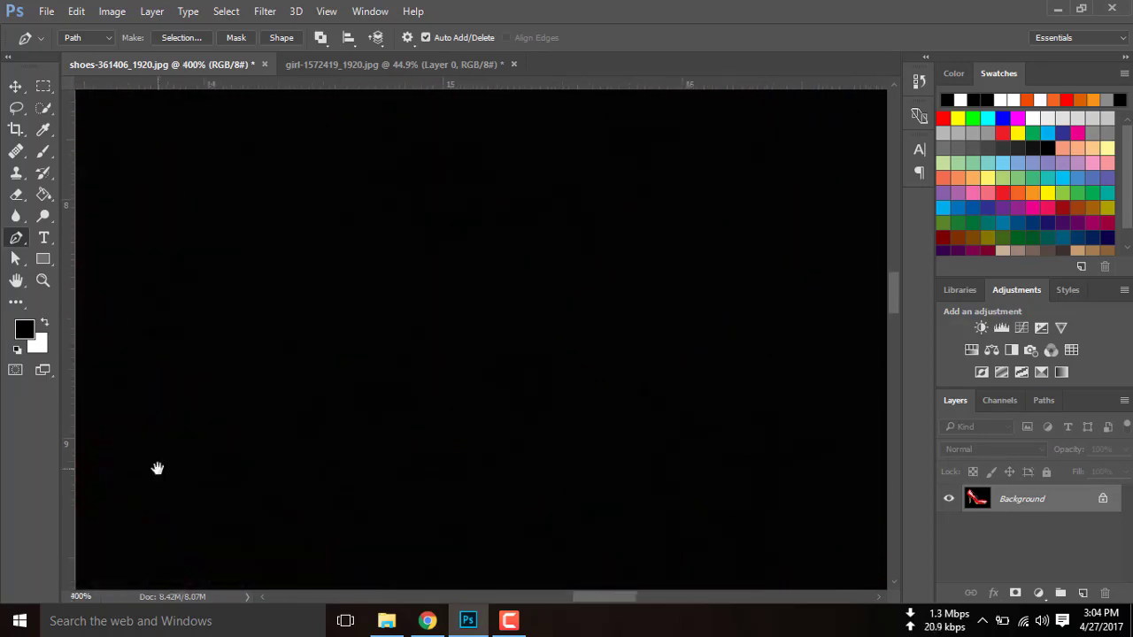
mouse_move(157, 469)
left_mouse_down()
mouse_move(336, 328)
mouse_move(366, 352)
left_mouse_up()
left_click_drag(452, 506, 296, 331)
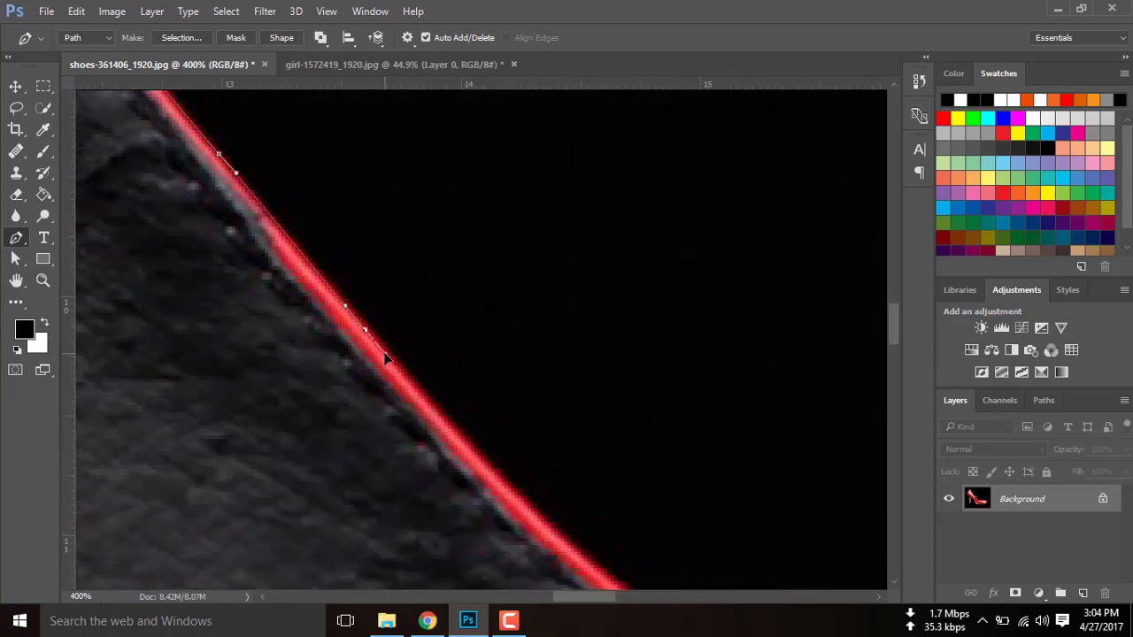
mouse_move(387, 356)
left_mouse_down()
mouse_move(663, 324)
mouse_move(697, 390)
mouse_move(597, 230)
left_mouse_up()
mouse_move(594, 471)
left_mouse_down()
mouse_move(594, 329)
mouse_move(537, 344)
left_mouse_up()
scroll(594, 329, "down", 3)
scroll(579, 315, "down", 2)
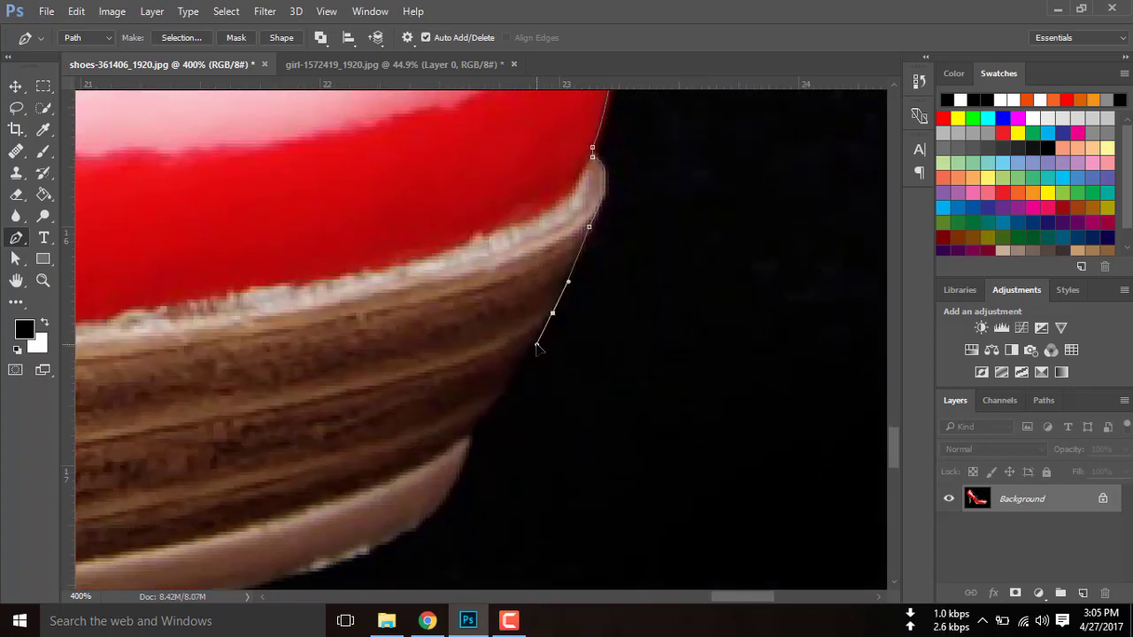
scroll(569, 288, "down", 3)
Add anchors down the sole's front and onto its flat bottom edge.
left_click(520, 269)
left_click(503, 303)
left_click(486, 329)
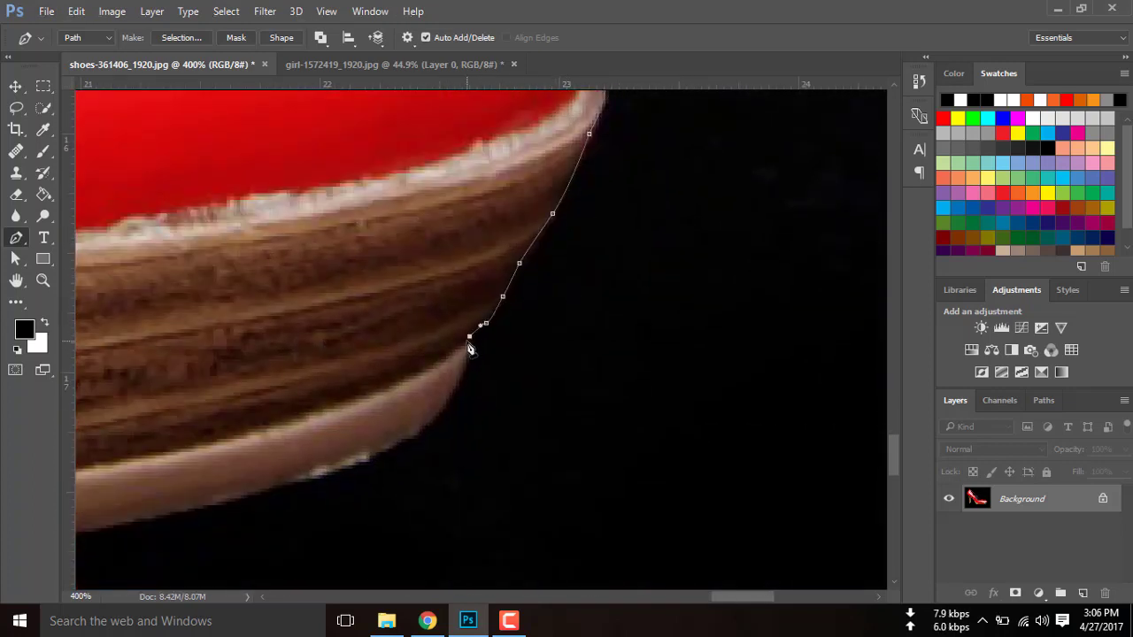
scroll(460, 345, "down", 3)
left_click(451, 338)
scroll(442, 310, "down", 3)
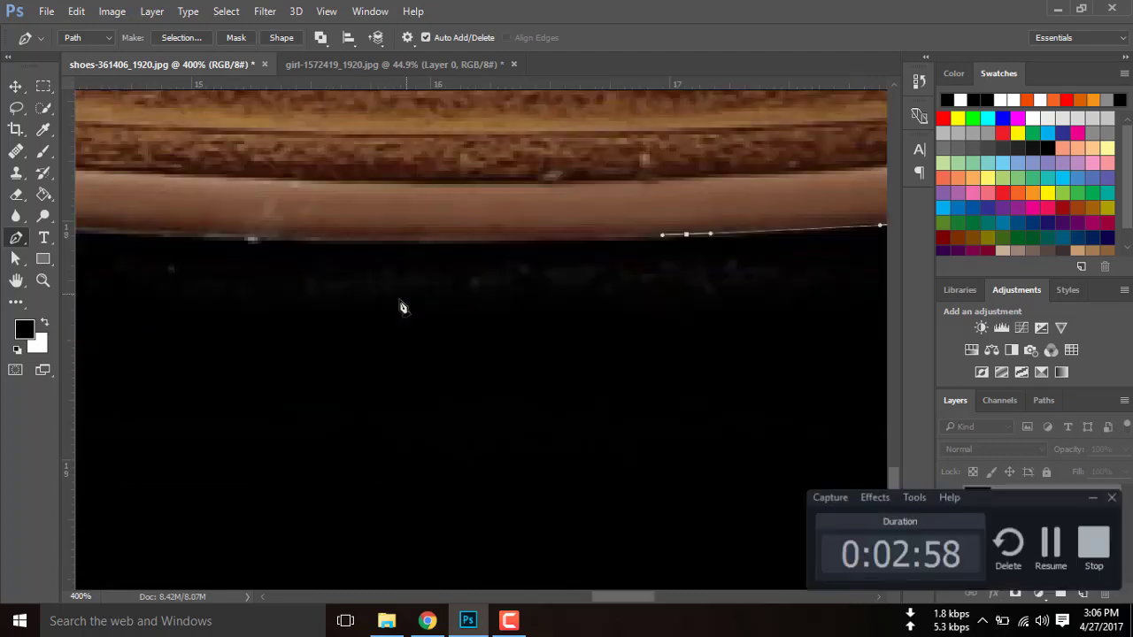
left_click_drag(401, 241, 393, 240)
scroll(389, 247, "left", 2)
left_click(346, 240)
Continue anchoring along the sole's bottom edge to where it curves up.
scroll(478, 240, "left", 3)
scroll(475, 240, "left", 3)
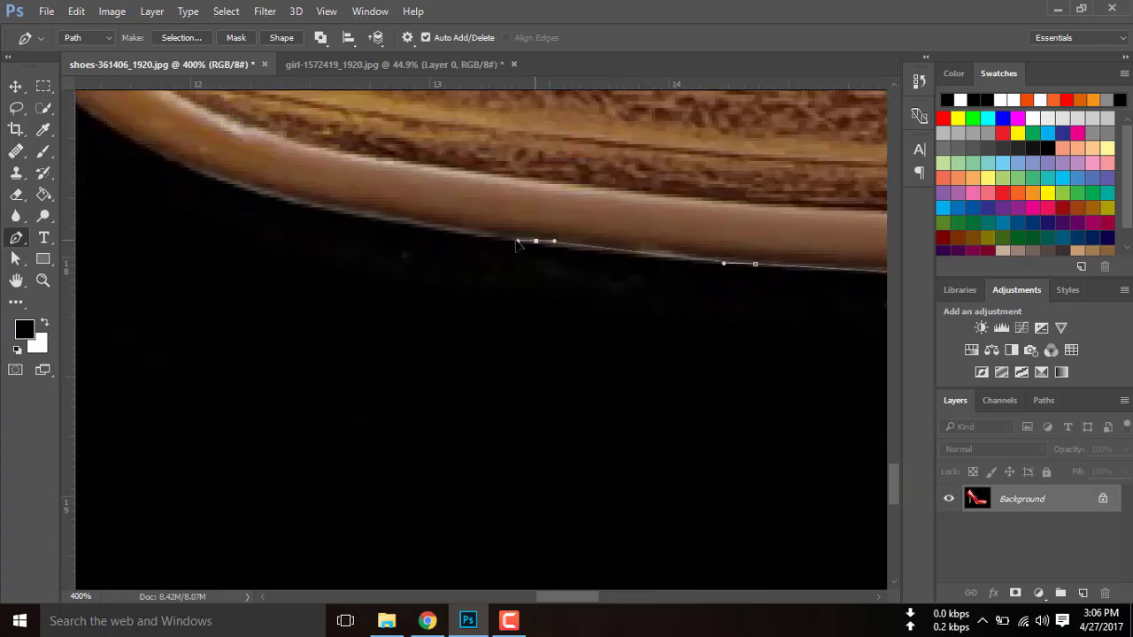
left_click_drag(519, 240, 536, 244)
scroll(567, 282, "left", 2)
left_click(620, 287)
left_click(471, 252)
scroll(470, 253, "up", 5)
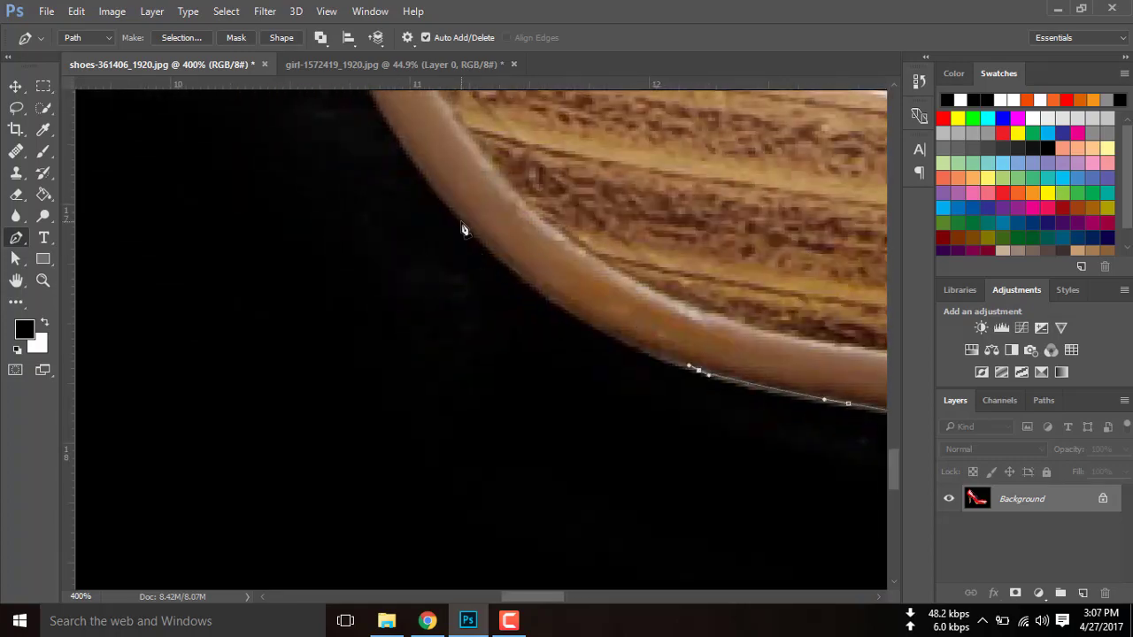
scroll(463, 227, "left", 5)
left_click(496, 255)
scroll(463, 240, "up", 4)
scroll(463, 240, "left", 3)
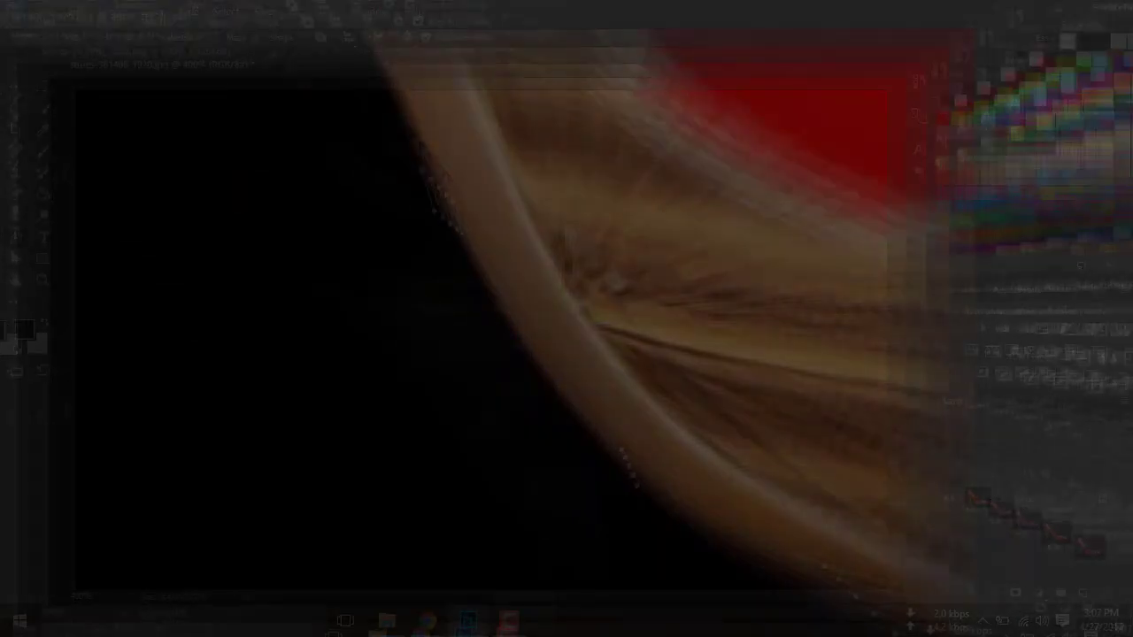
Redo the last sole anchor, close the path at its start, and convert it to a selection.
key("ctrl+z")
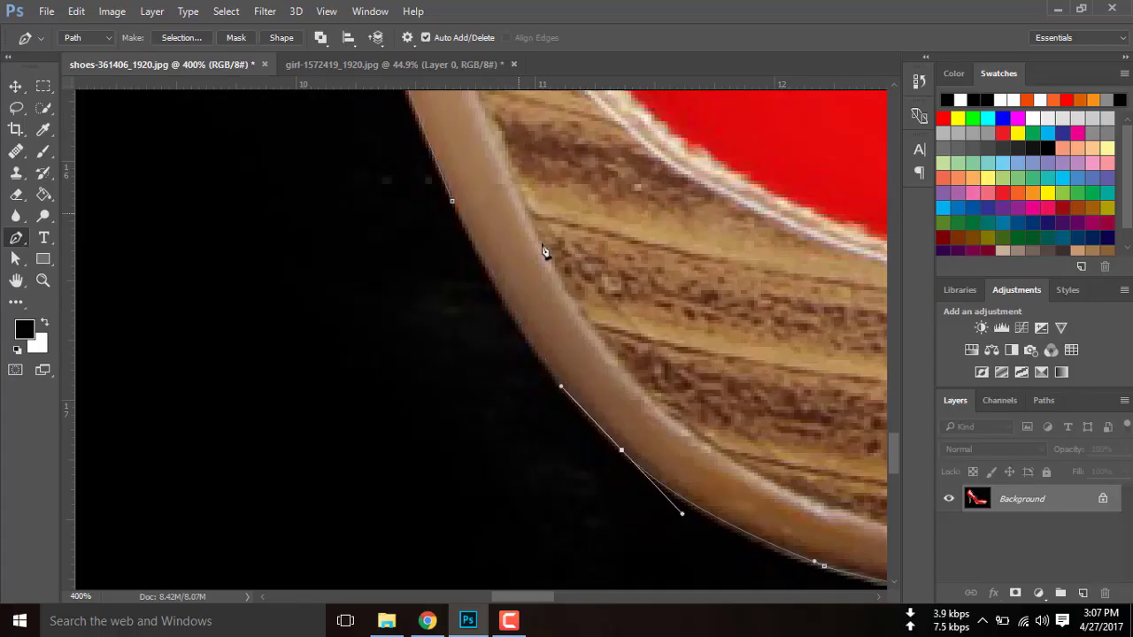
left_click_drag(491, 272, 480, 237)
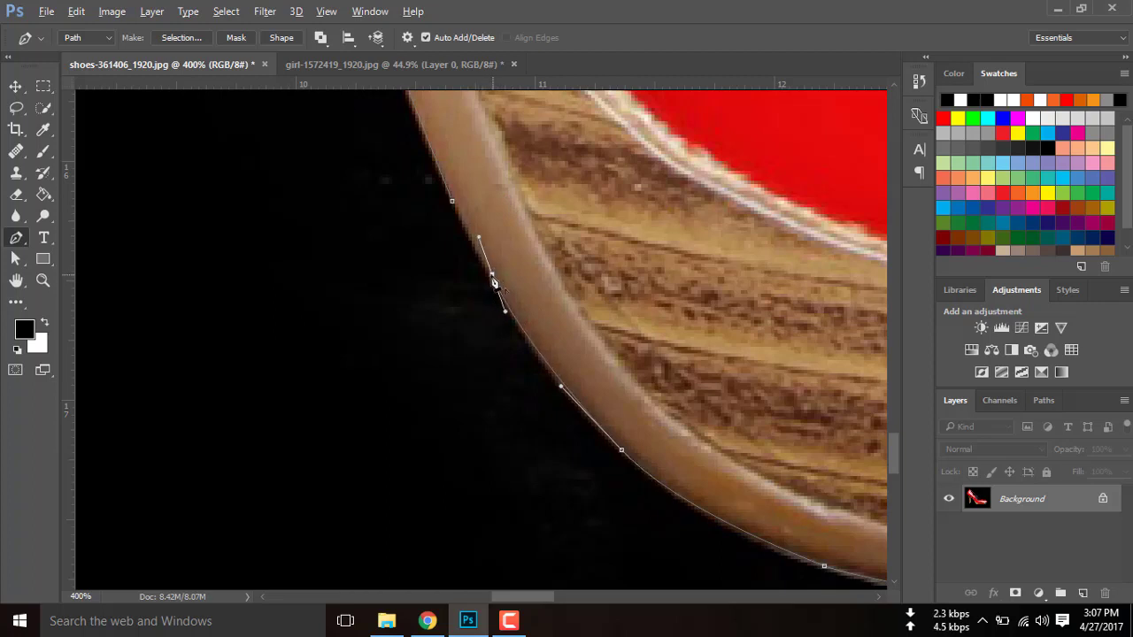
left_click(492, 274)
left_click(453, 205)
key("ctrl+0")
key("ctrl+Return")
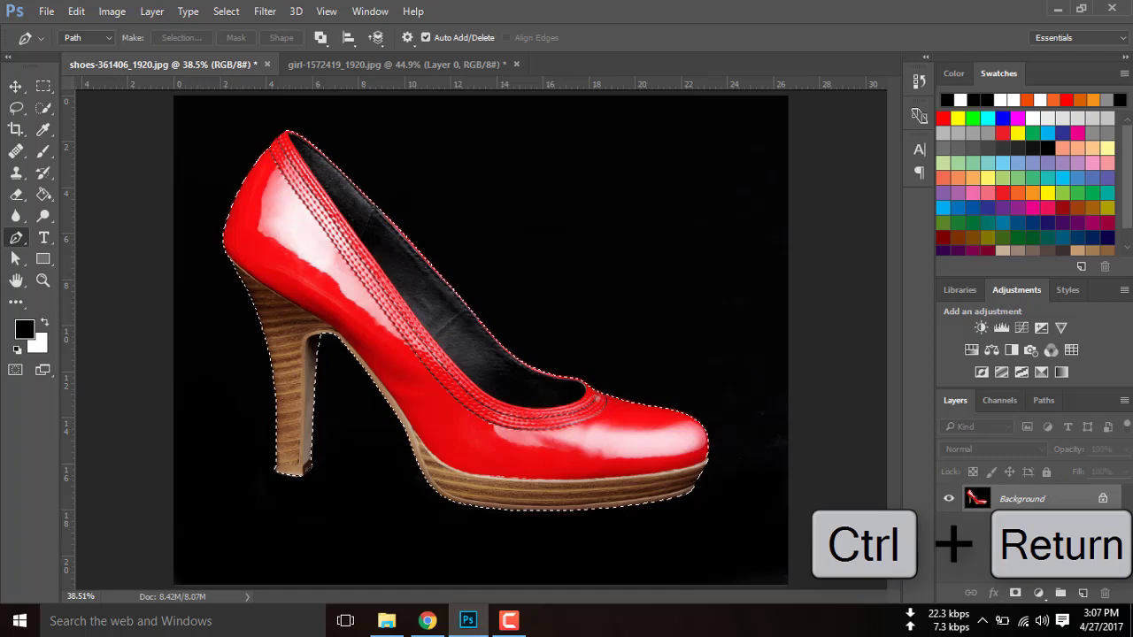
Mask out the black background and refine edges with Smart Radius 10 px, Smooth 6, Feather 0.8 px.
left_click(1015, 595)
key("BackSpace")
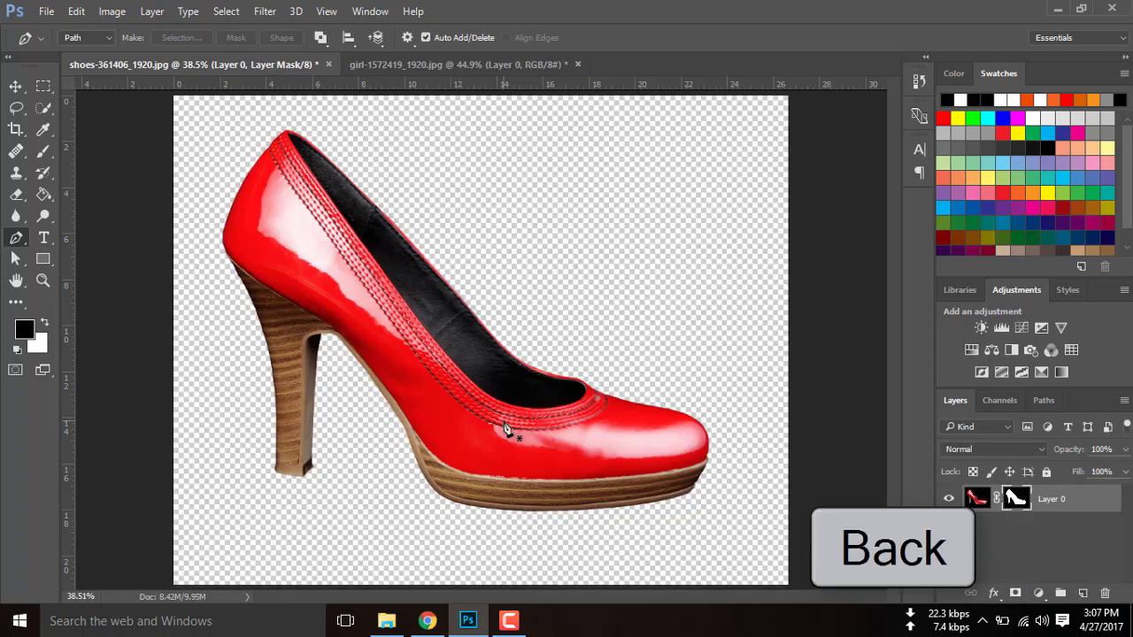
right_click(1020, 500)
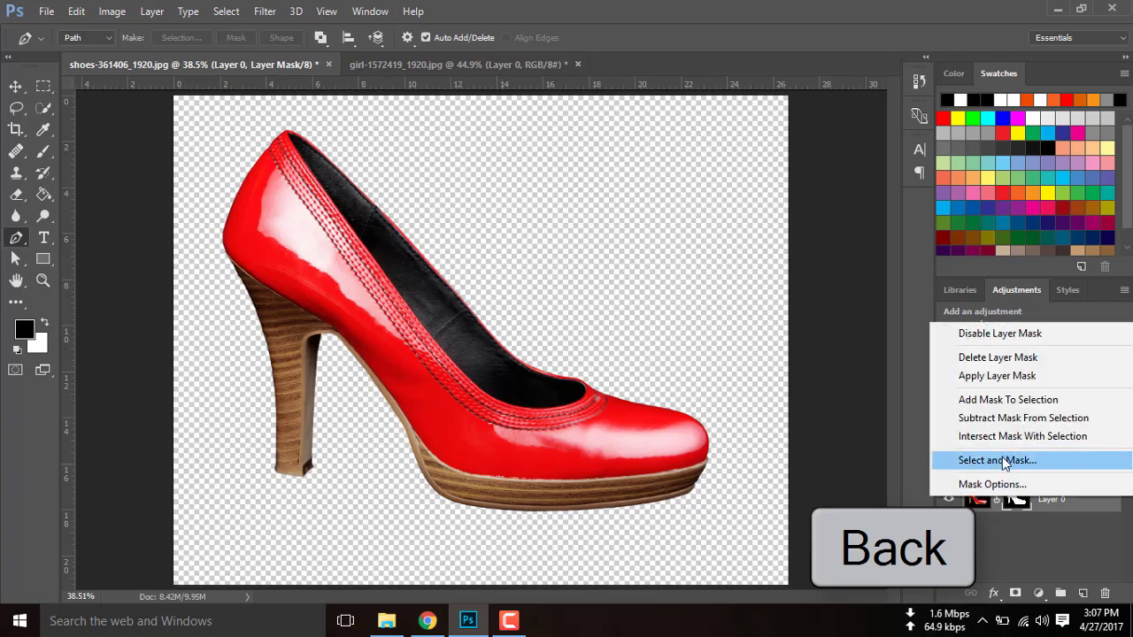
left_click(1003, 458)
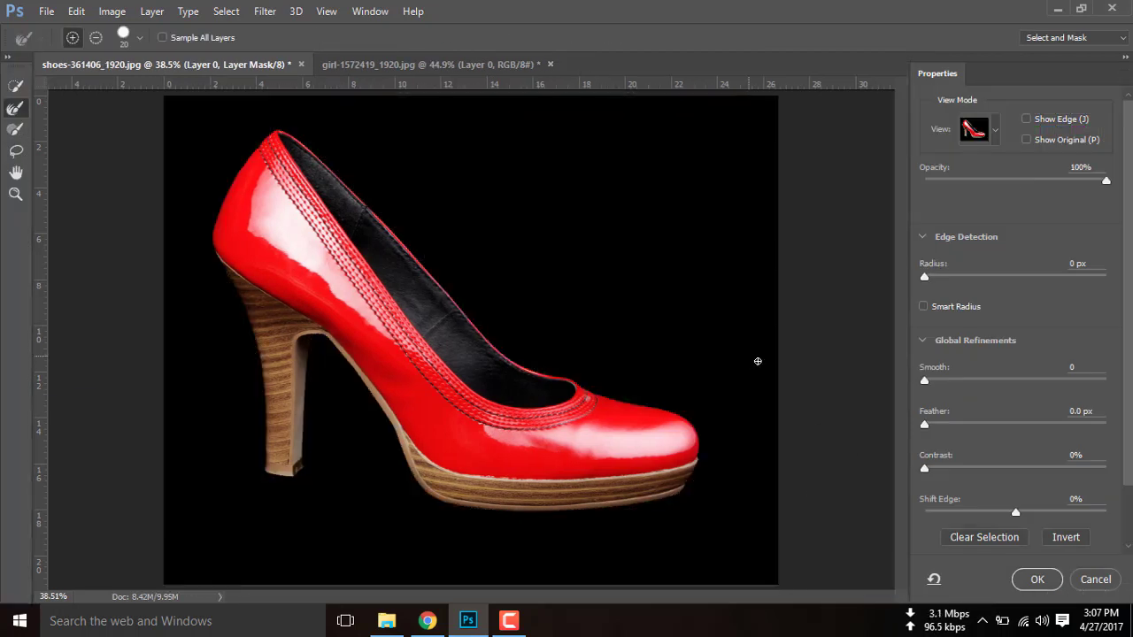
left_click(924, 307)
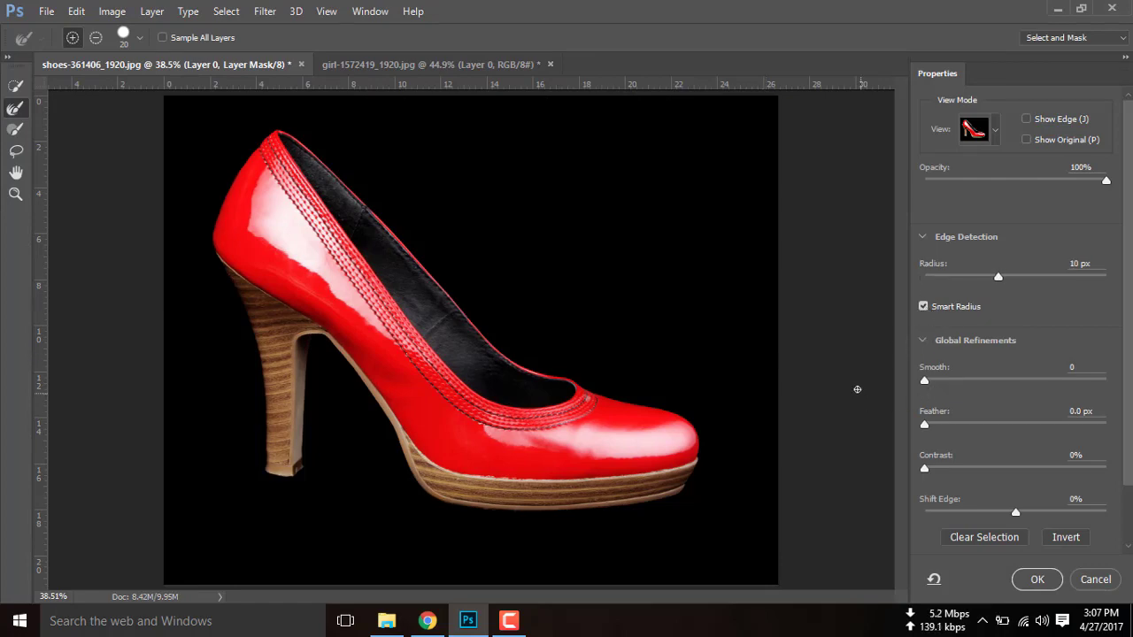
key("ctrl+plus")
key("ctrl+plus")
key("ctrl+plus")
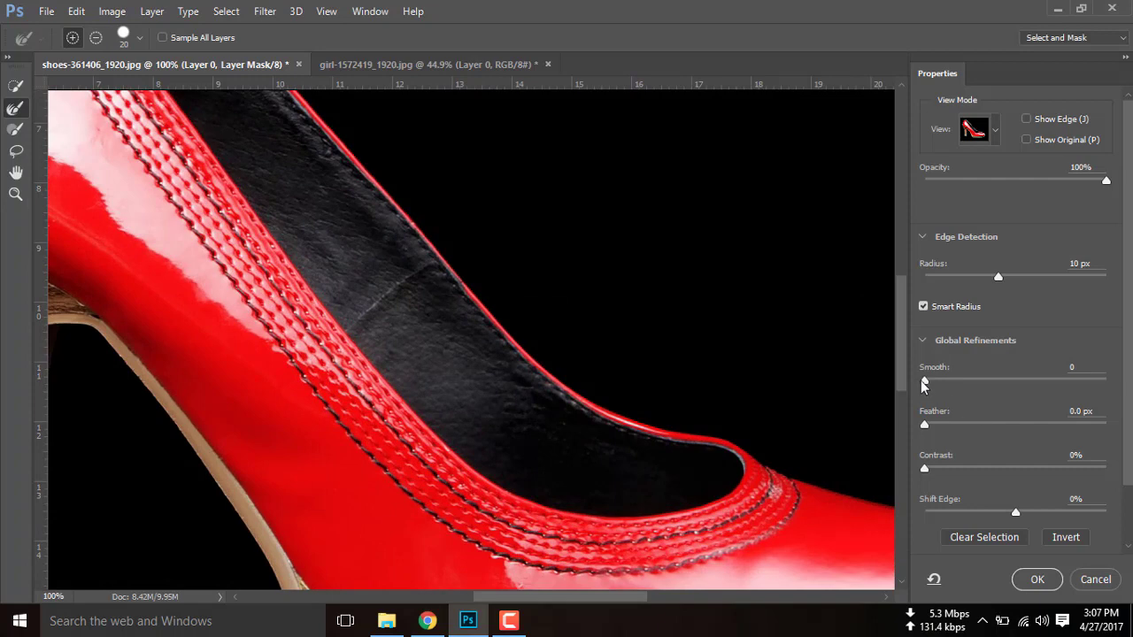
left_click_drag(925, 383, 936, 384)
left_click(924, 426)
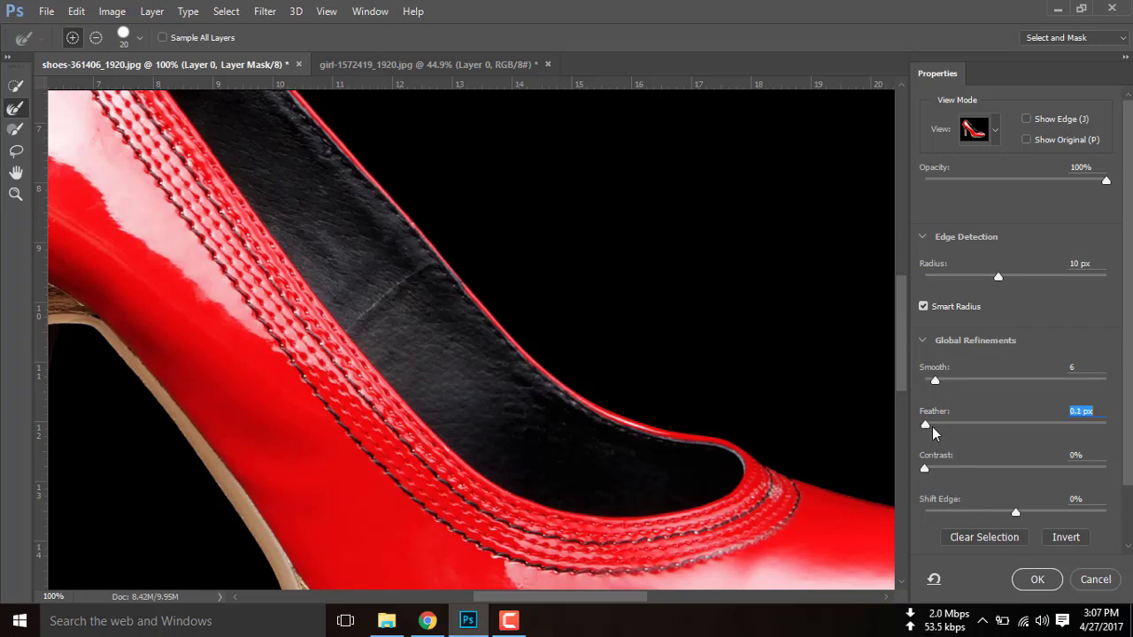
left_click(1037, 580)
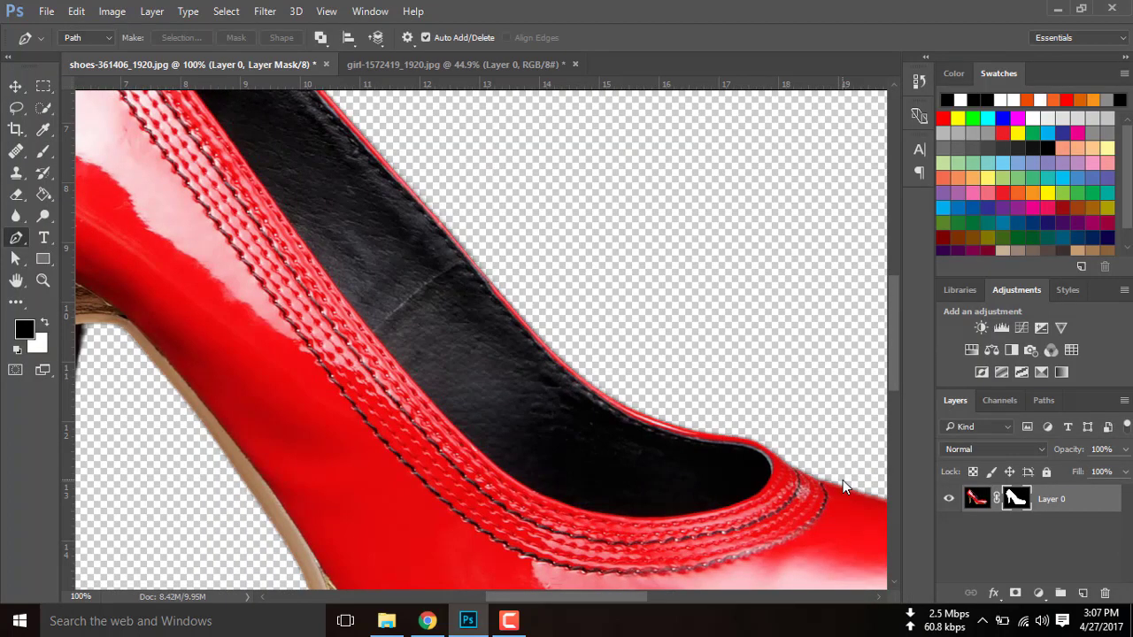
Fit the shoe in view, check the girl document, then bring up the A (117).jpg hall image.
key("ctrl+0")
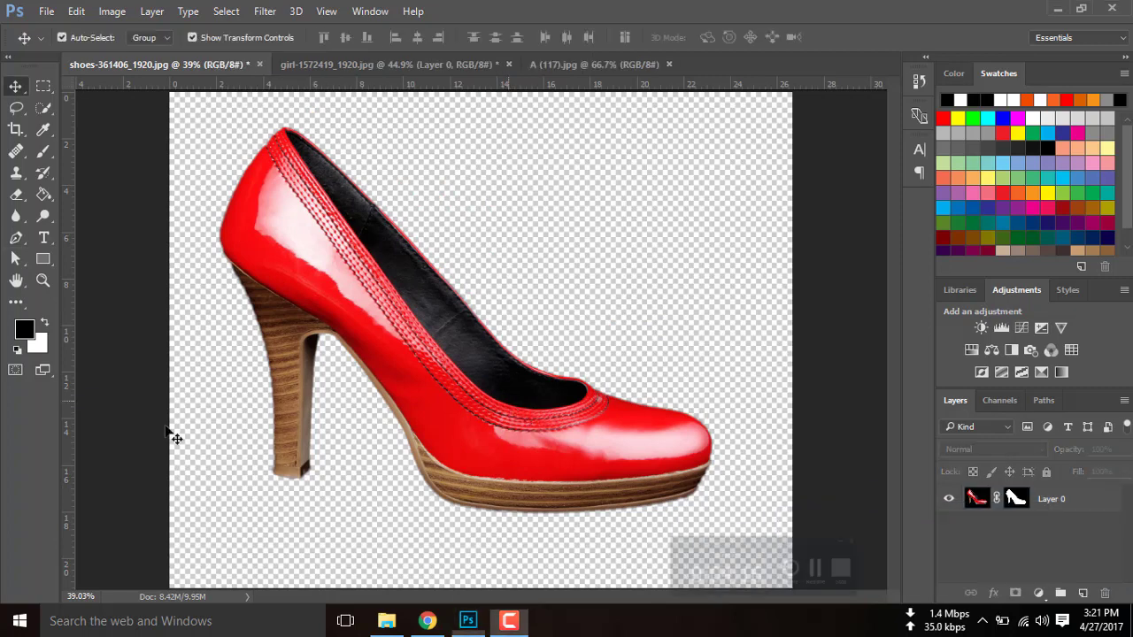
left_click(395, 64)
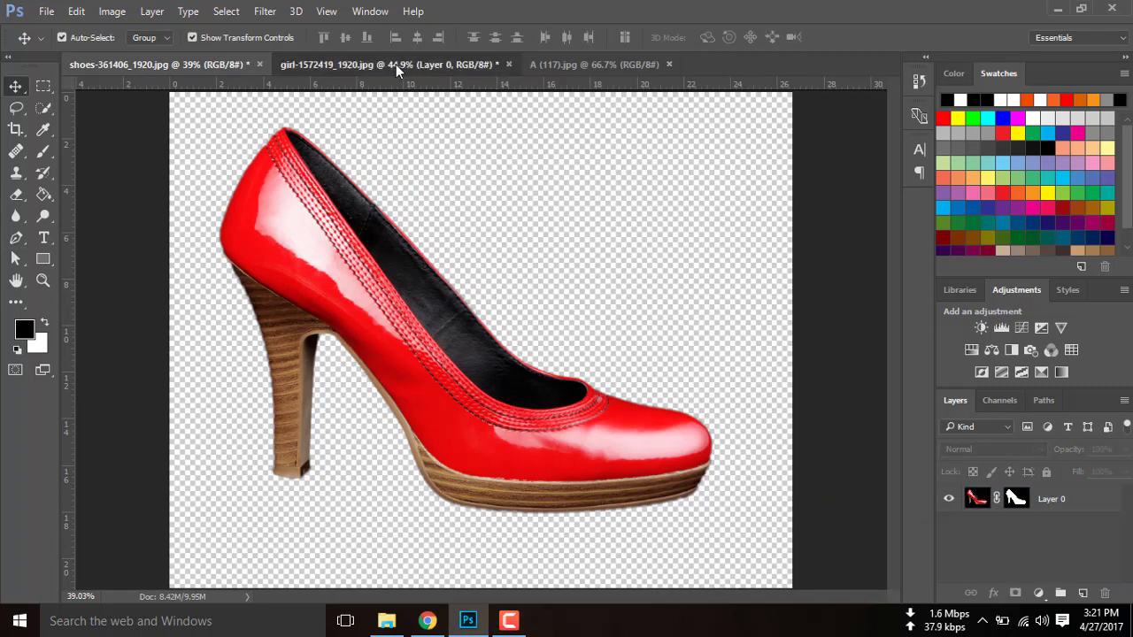
left_click(221, 66)
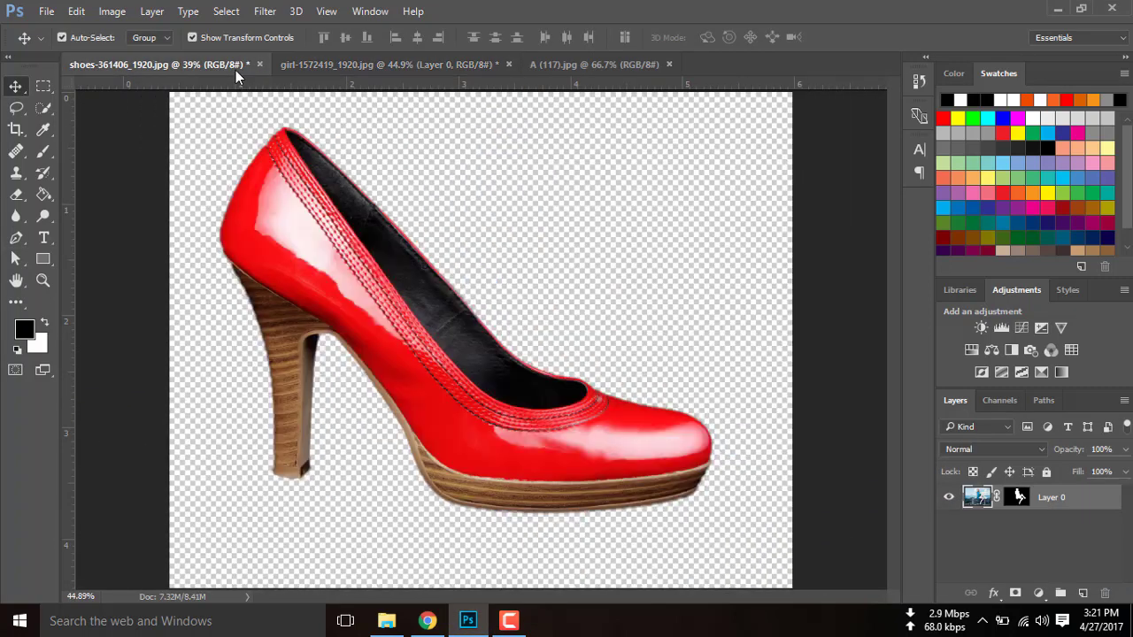
left_click(575, 65)
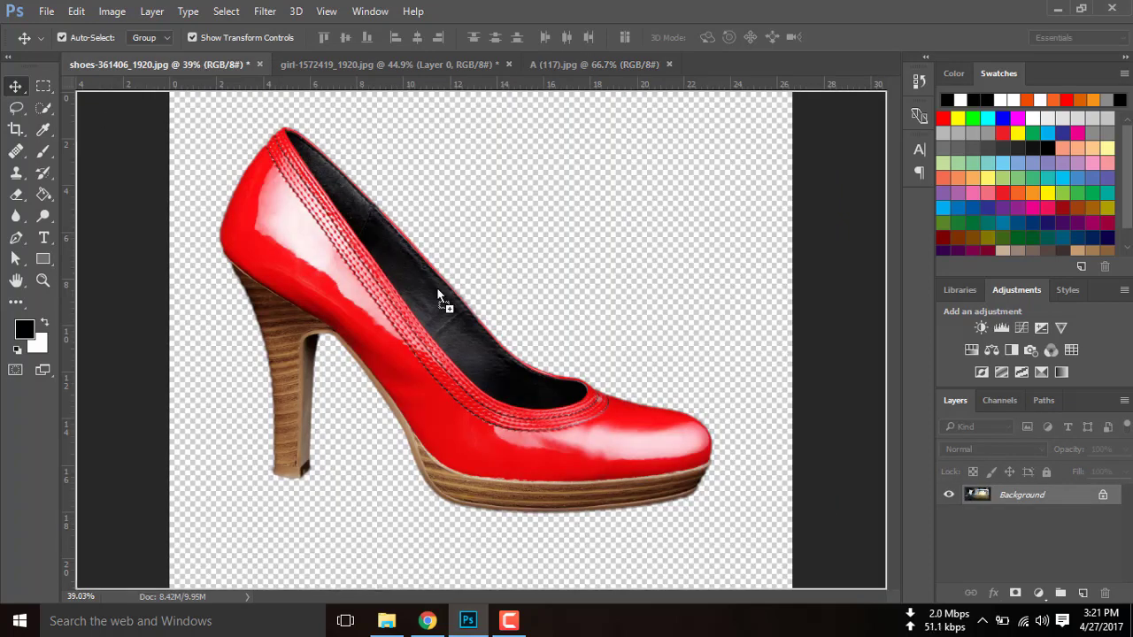
Drag the hall image into the shoe document as a smart object below the shoe layer.
left_click_drag(201, 63, 436, 287)
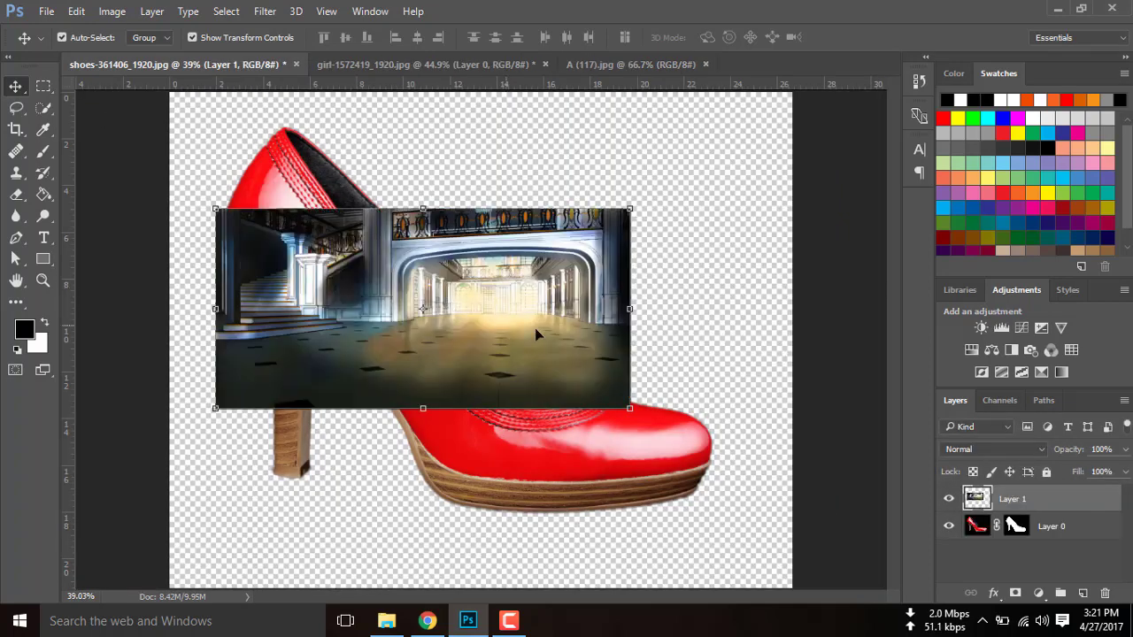
right_click(1016, 500)
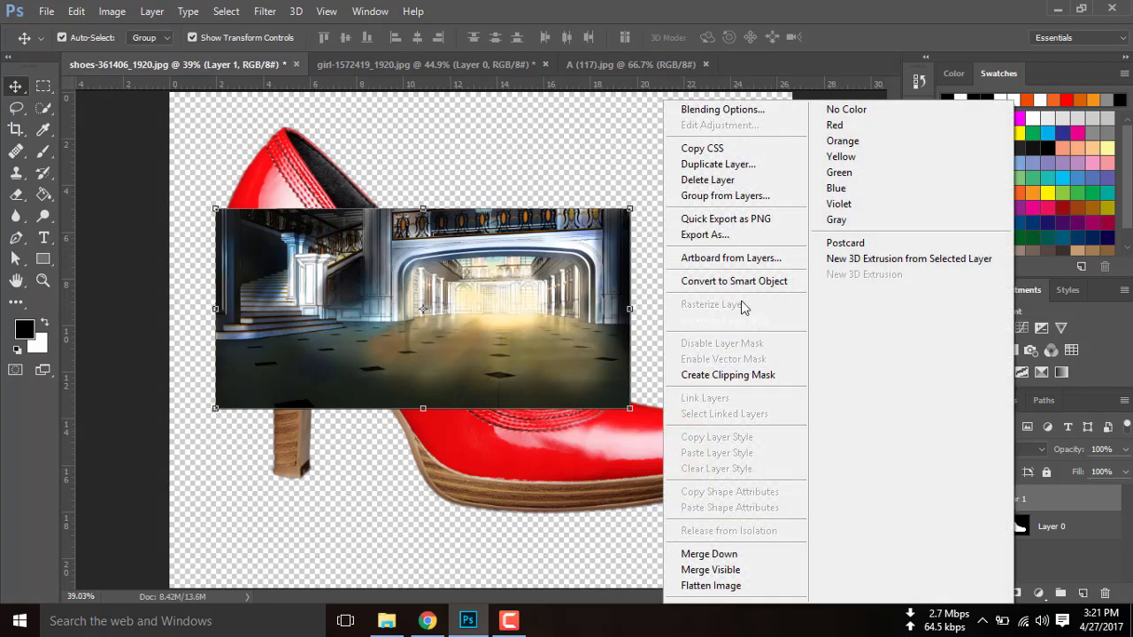
left_click(731, 280)
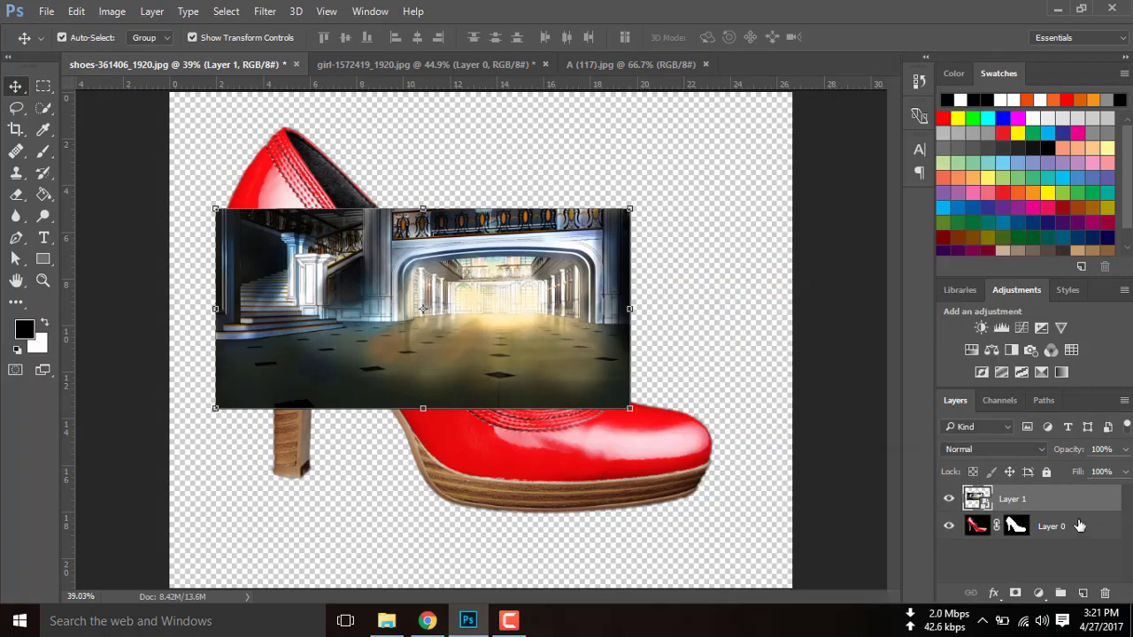
left_click_drag(1080, 526, 1058, 544)
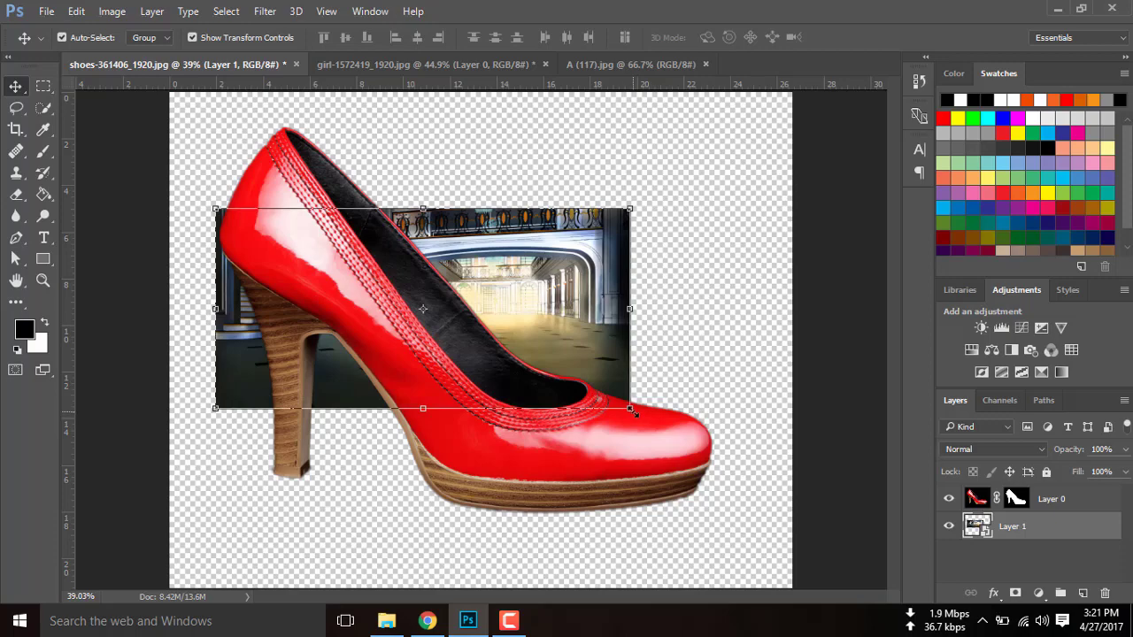
Scale the hall image to about 364% so it fills the canvas, and commit.
mouse_move(632, 413)
left_mouse_down()
mouse_move(783, 558)
mouse_move(940, 636)
left_mouse_up()
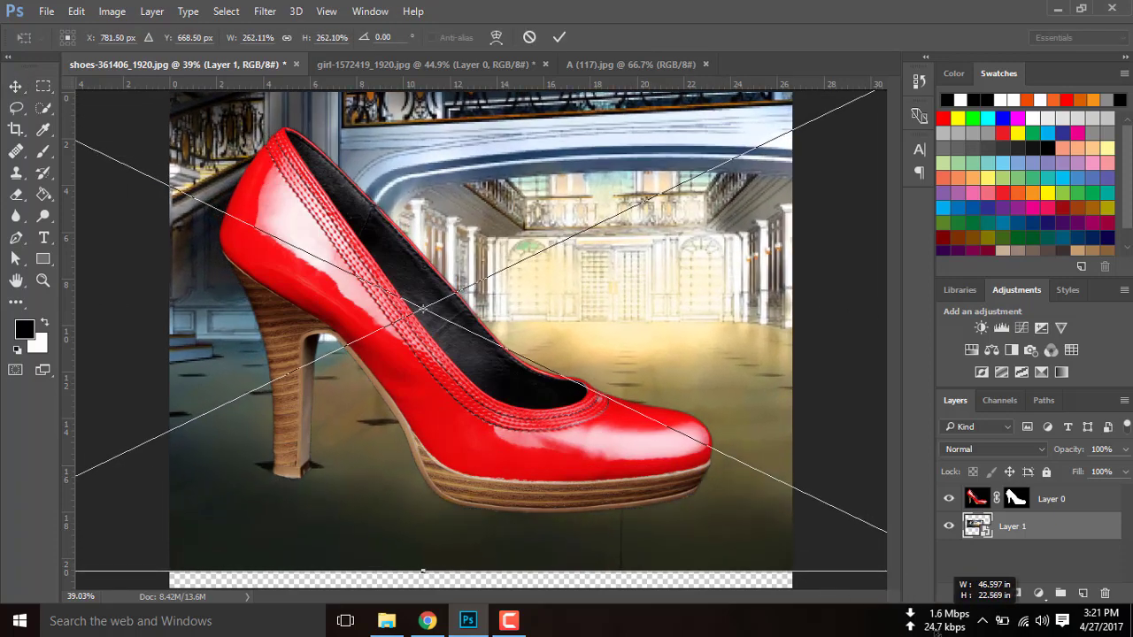
mouse_move(652, 227)
left_mouse_down()
mouse_move(670, 299)
mouse_move(670, 232)
mouse_move(671, 254)
mouse_move(713, 298)
mouse_move(626, 295)
left_mouse_up()
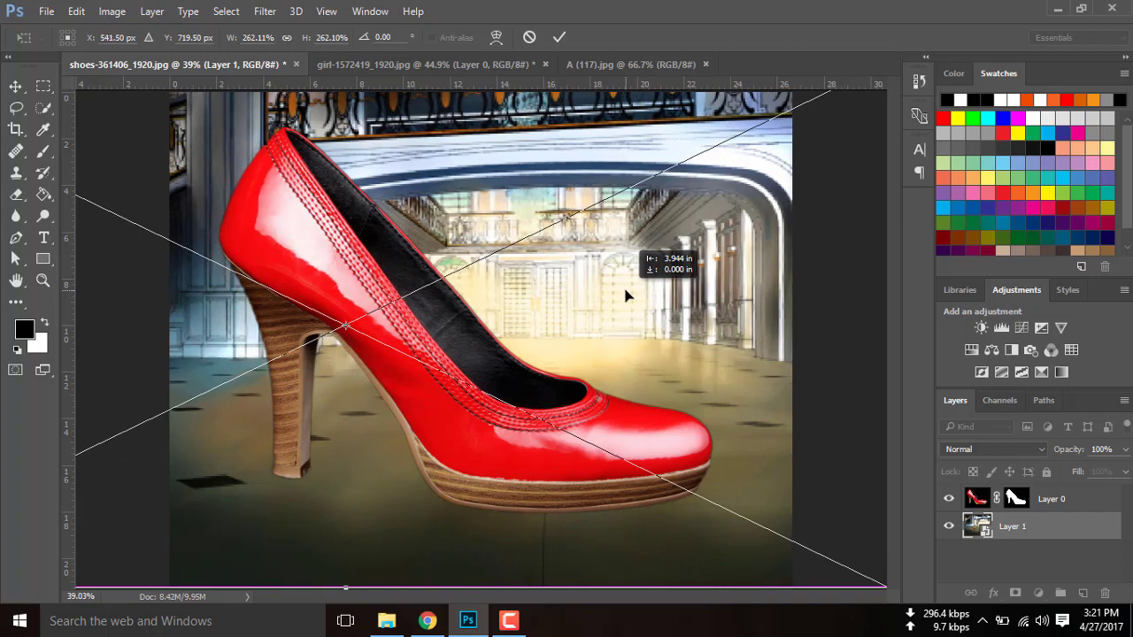
left_click_drag(626, 294, 618, 284)
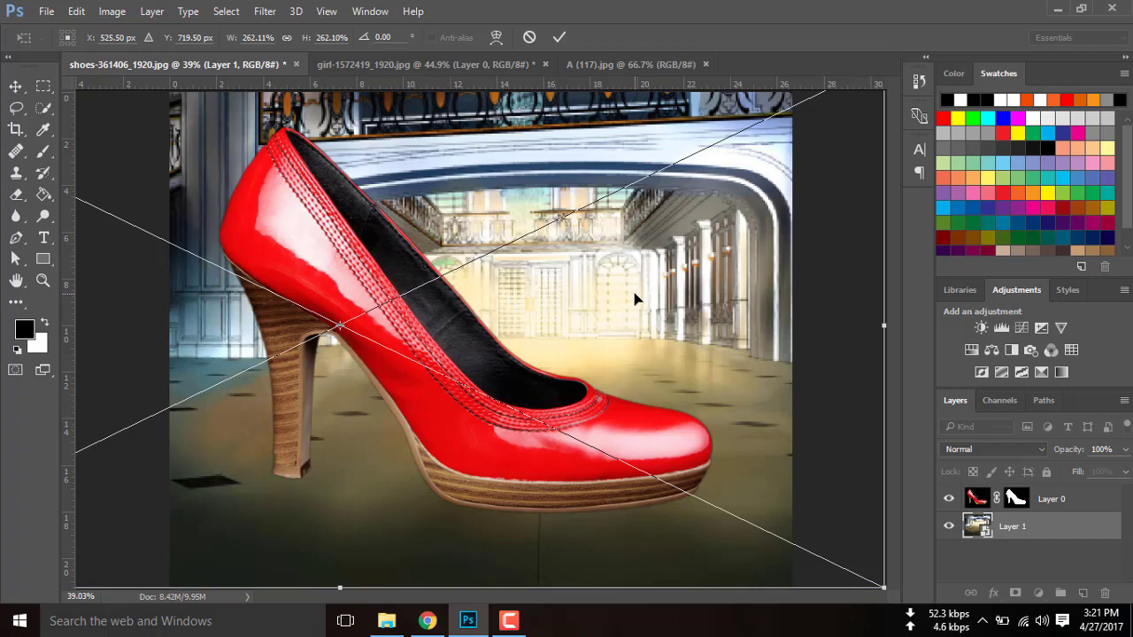
key("ctrl+minus")
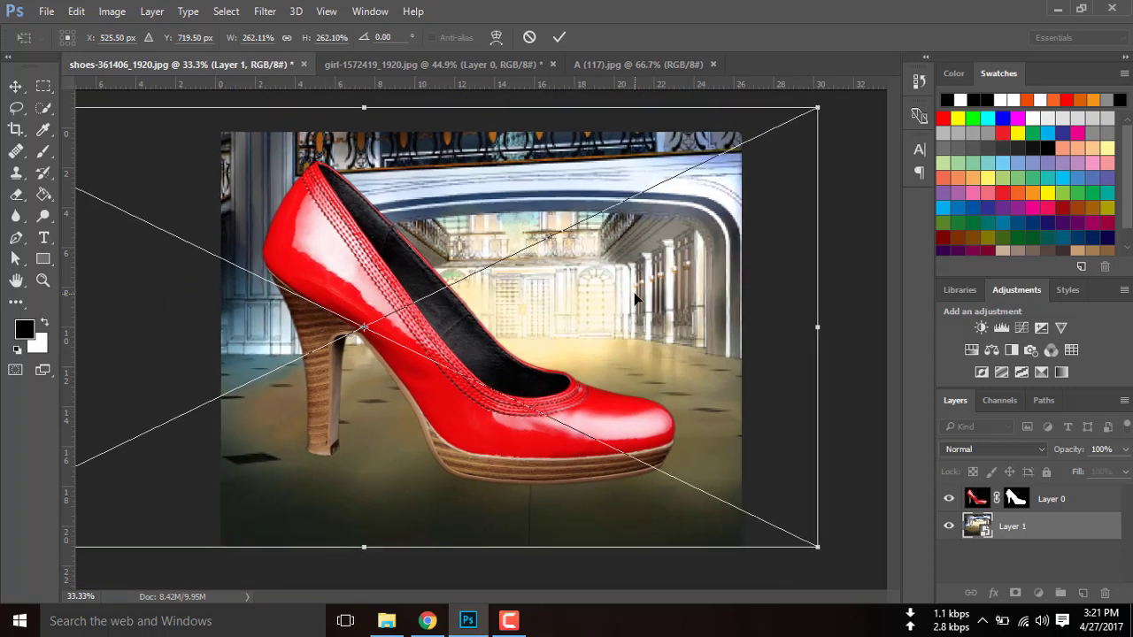
key("ctrl+minus")
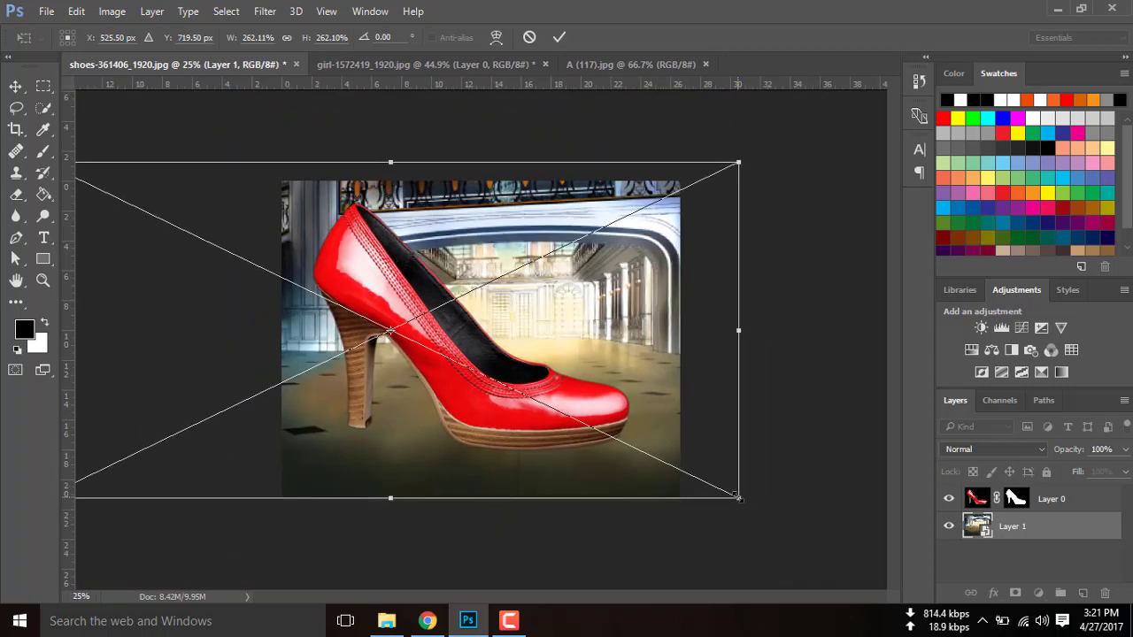
mouse_move(738, 499)
left_mouse_down()
mouse_move(823, 571)
mouse_move(849, 567)
left_mouse_up()
mouse_move(684, 397)
left_mouse_down()
mouse_move(713, 372)
mouse_move(702, 366)
left_mouse_up()
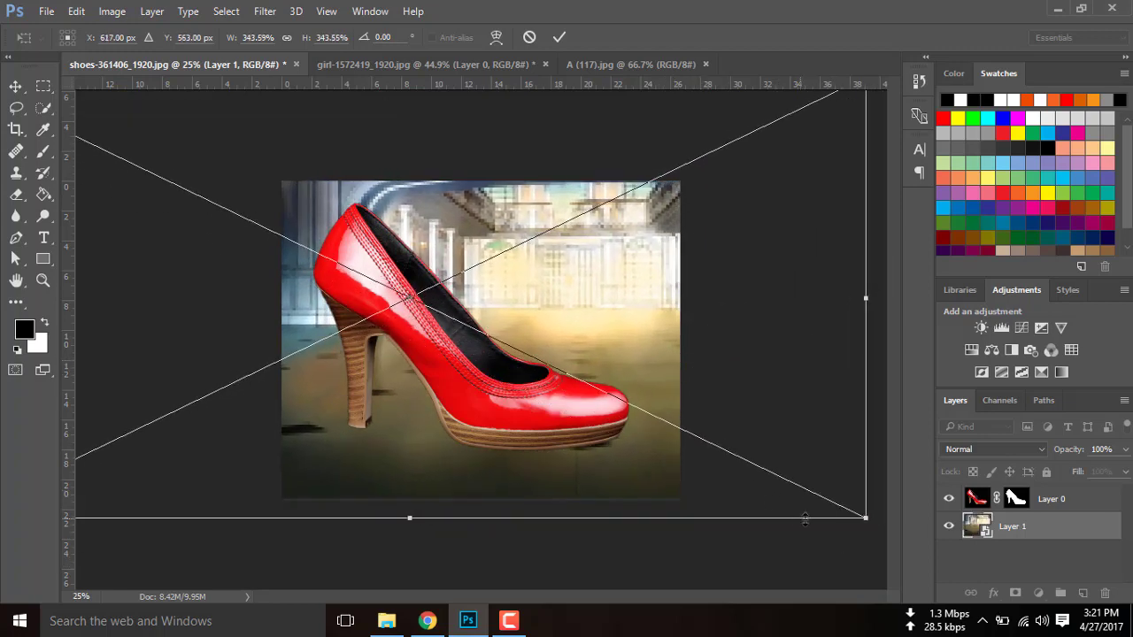
left_click_drag(866, 518, 885, 522)
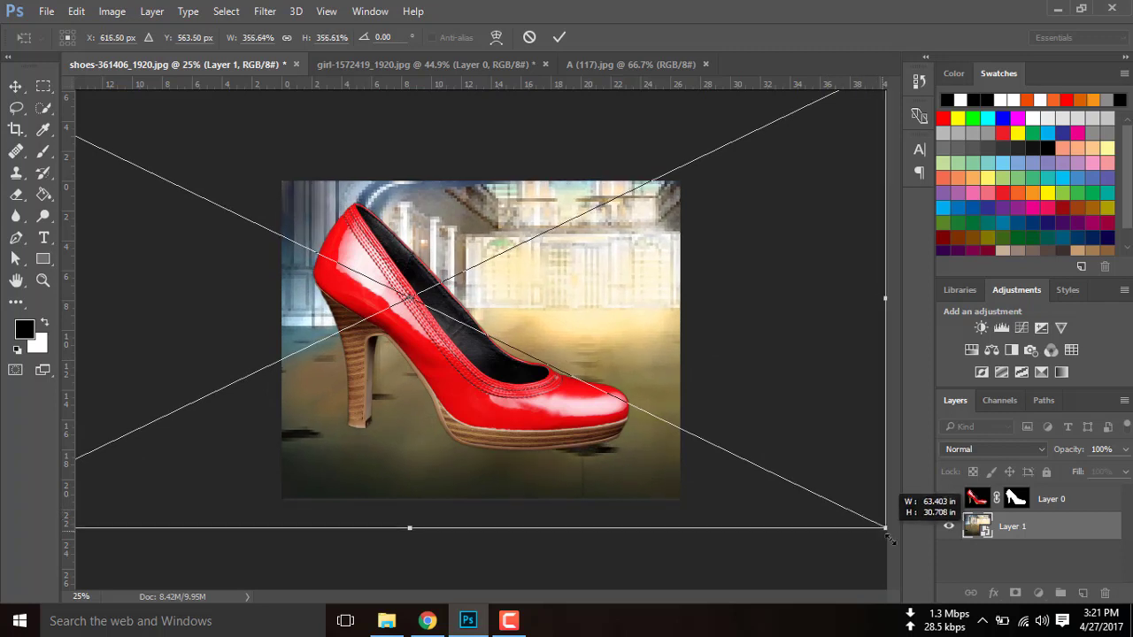
mouse_move(764, 419)
left_mouse_down()
mouse_move(739, 380)
mouse_move(747, 377)
left_mouse_up()
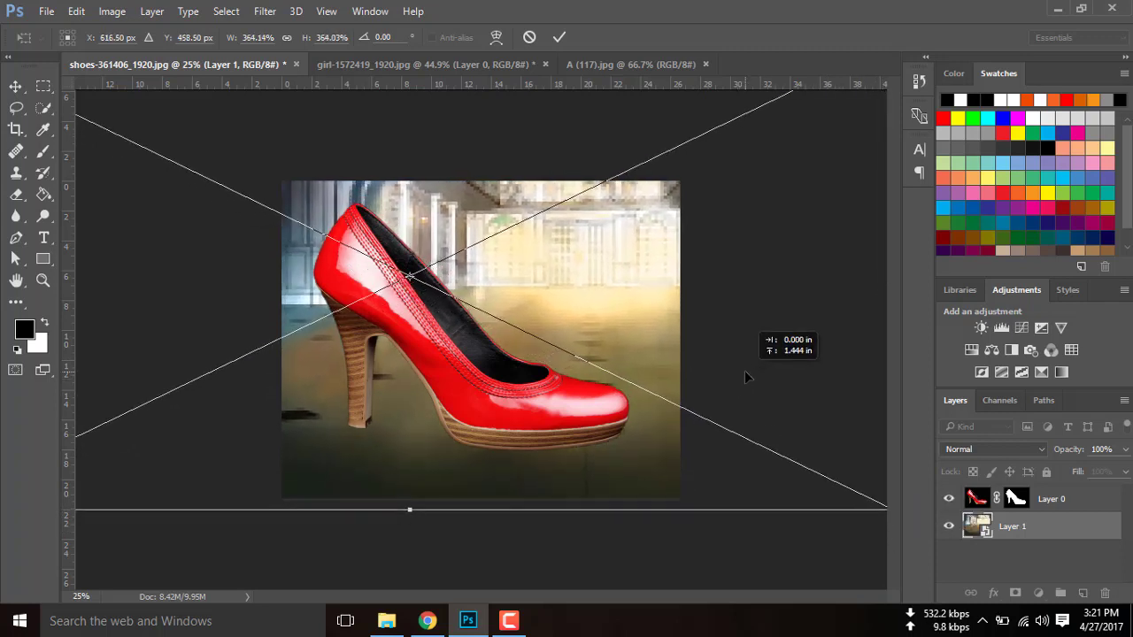
left_click(559, 36)
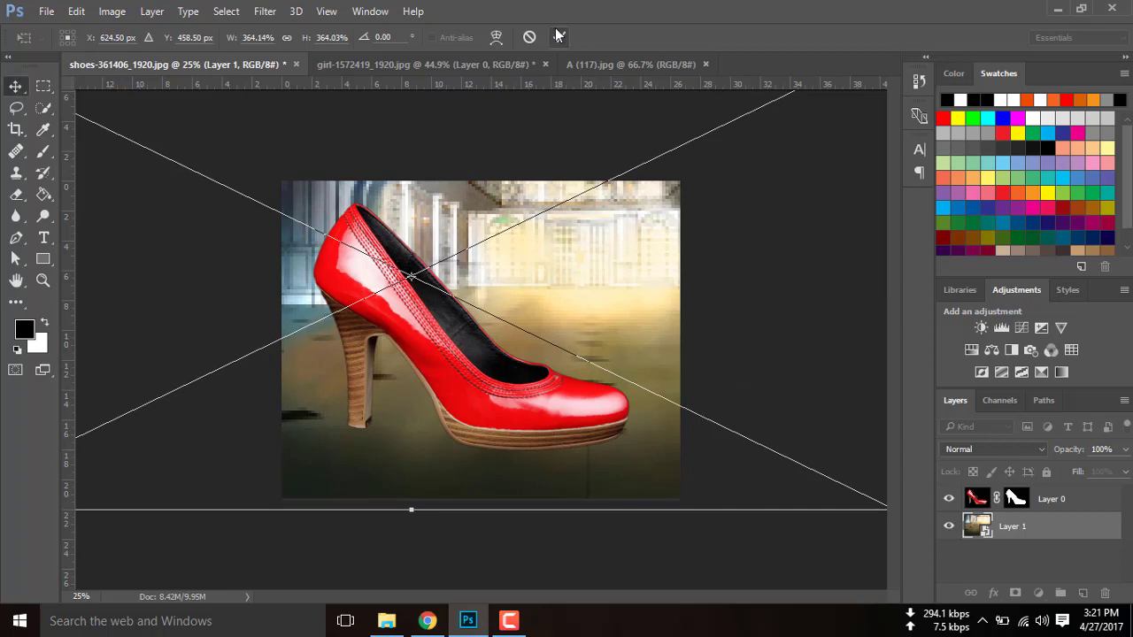
Move the shoe slightly down and to the right on the palace floor.
key("ctrl+minus")
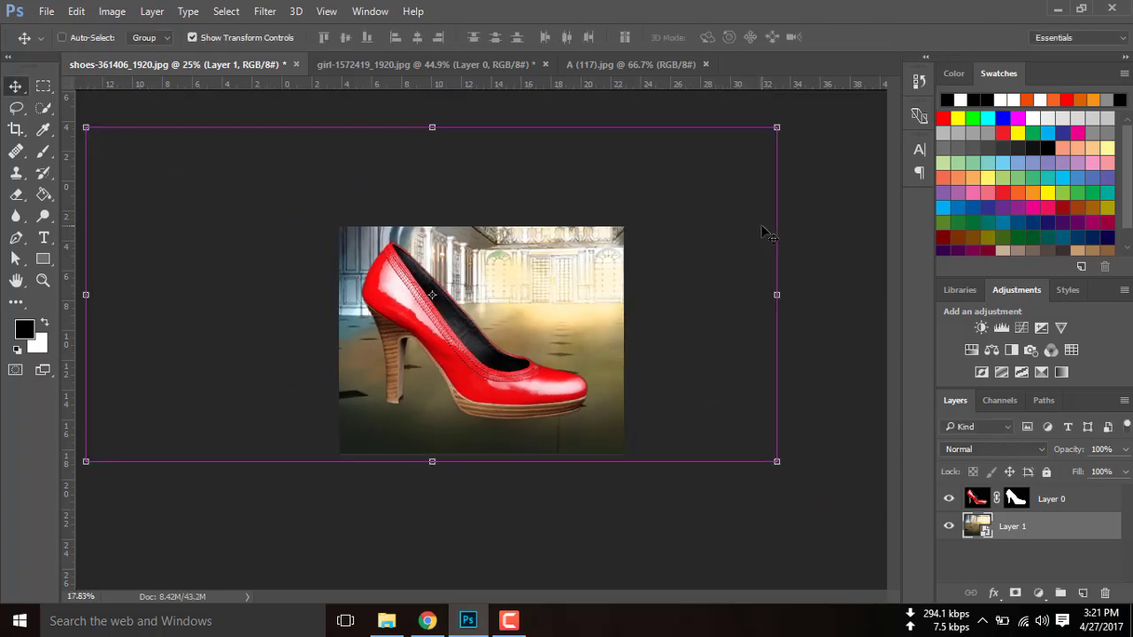
left_click(839, 280)
key("ctrl+0")
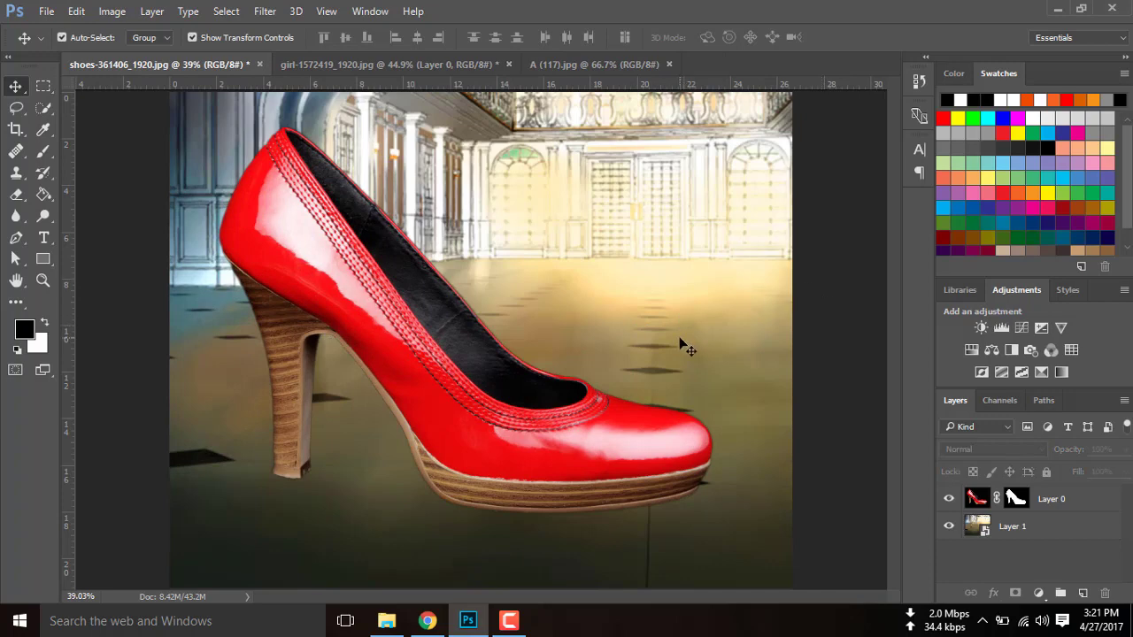
left_click(1032, 503)
left_click_drag(399, 313, 420, 340)
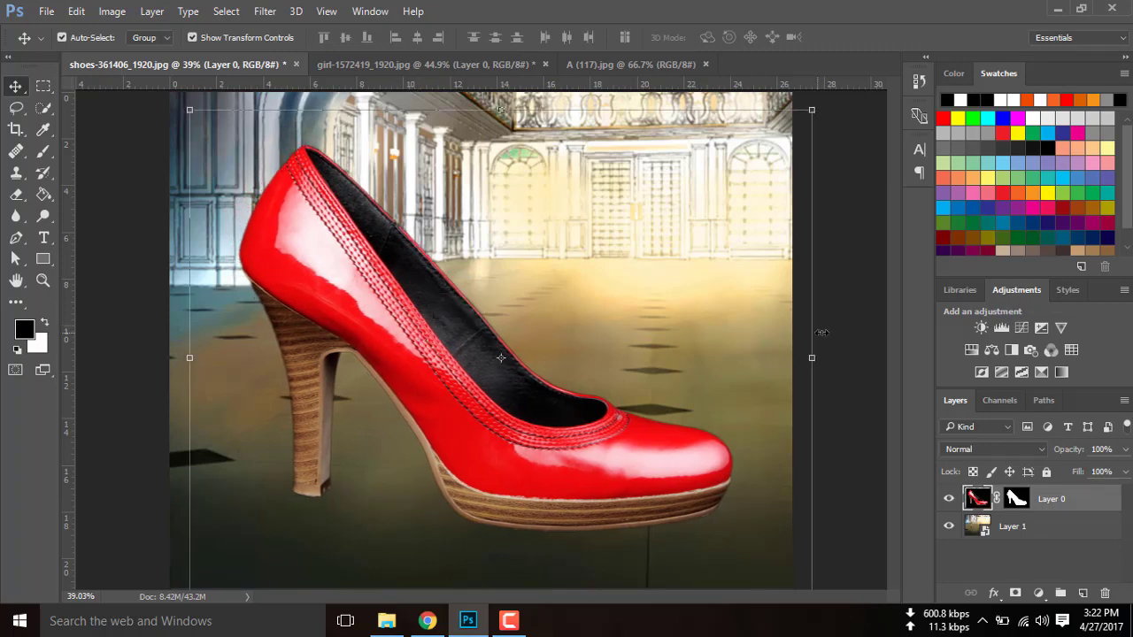
left_click(803, 359)
left_click(1054, 501)
Apply the shoe's layer mask permanently and pick the Brush tool.
left_click(1017, 498)
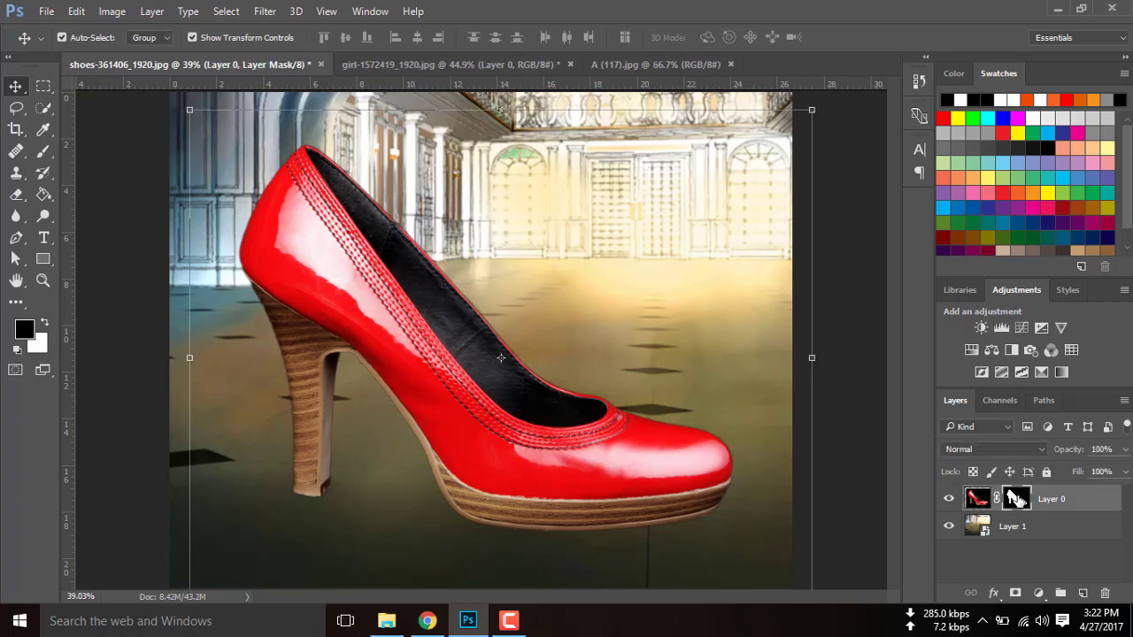
right_click(1017, 498)
left_click(1000, 377)
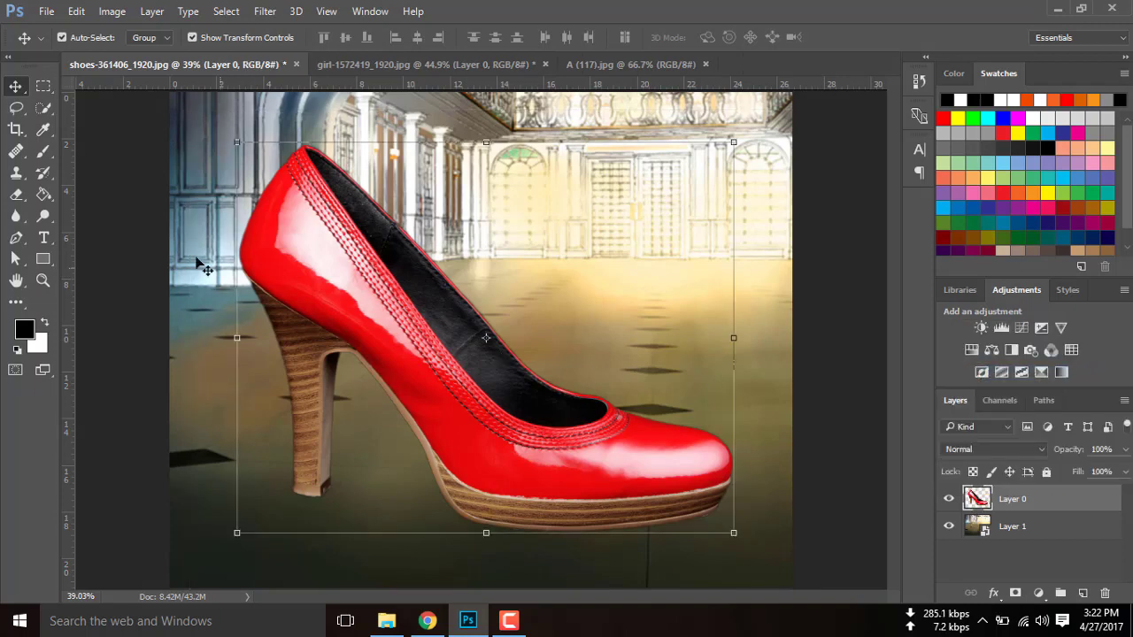
left_click(147, 246)
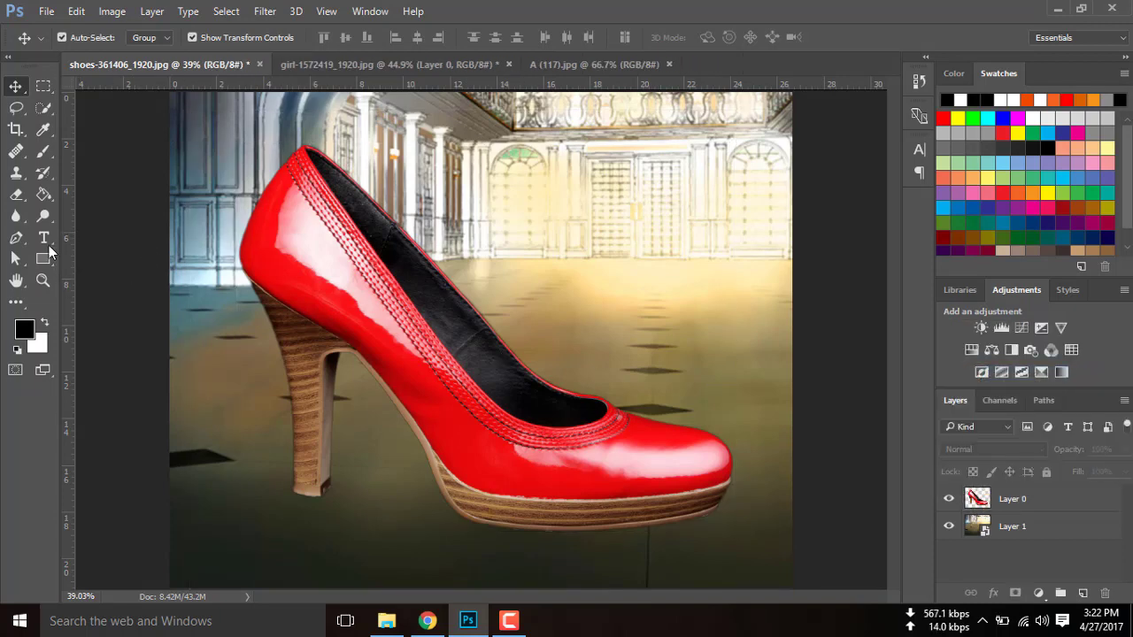
left_click(45, 157)
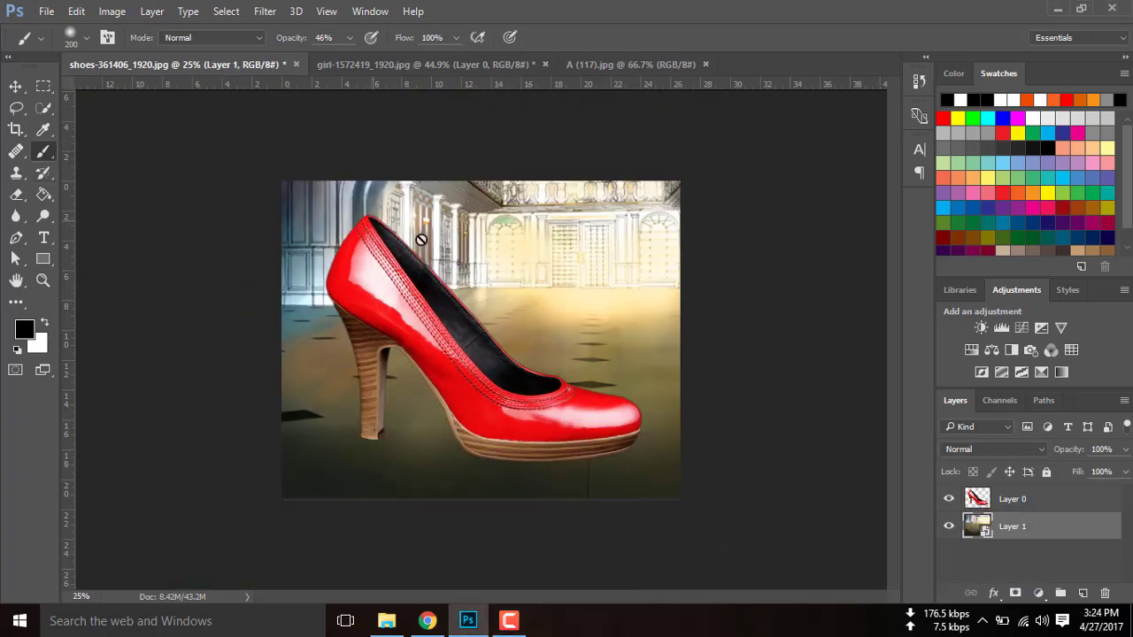
Duplicate the shoe layer and flip the original upside down below it, stretched as a reflection.
left_click(1018, 509)
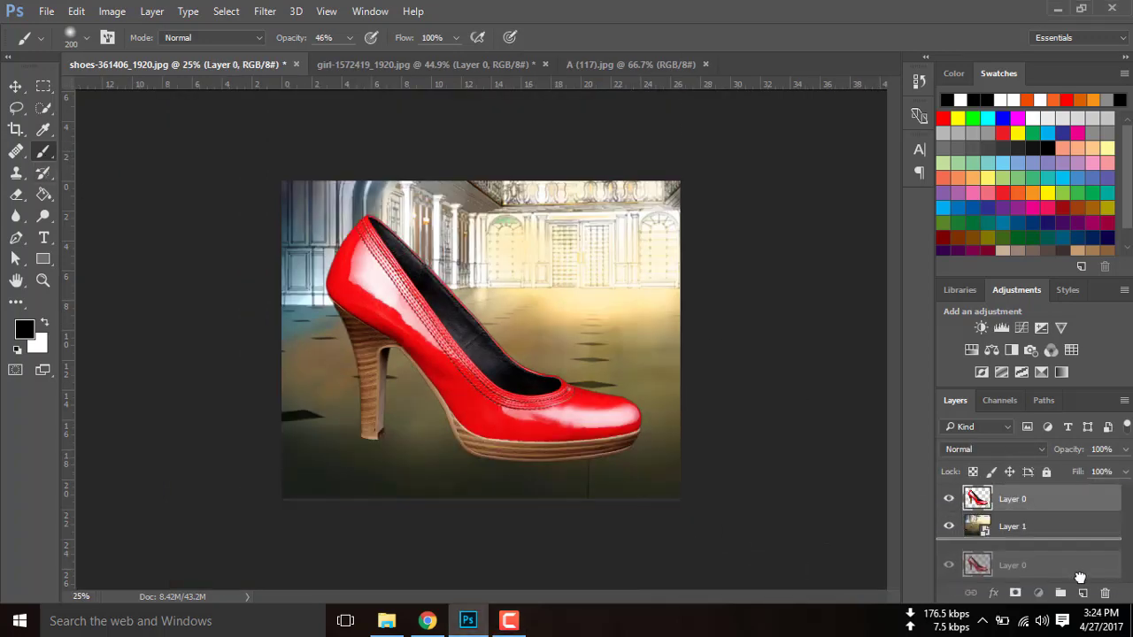
left_click_drag(1027, 514, 1083, 594)
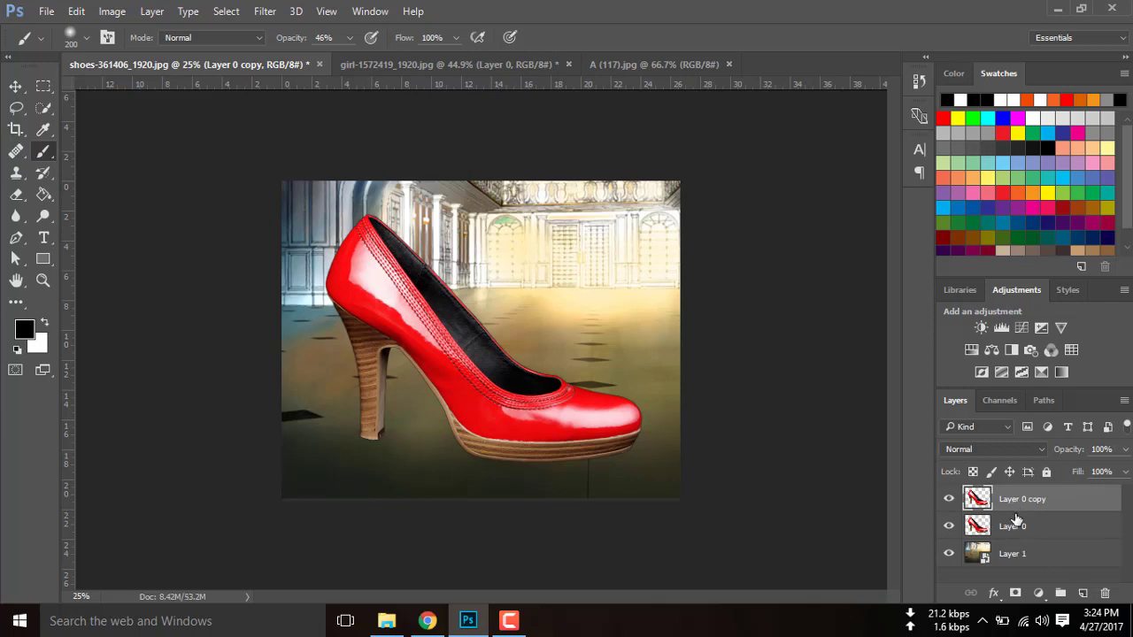
left_click(1005, 529)
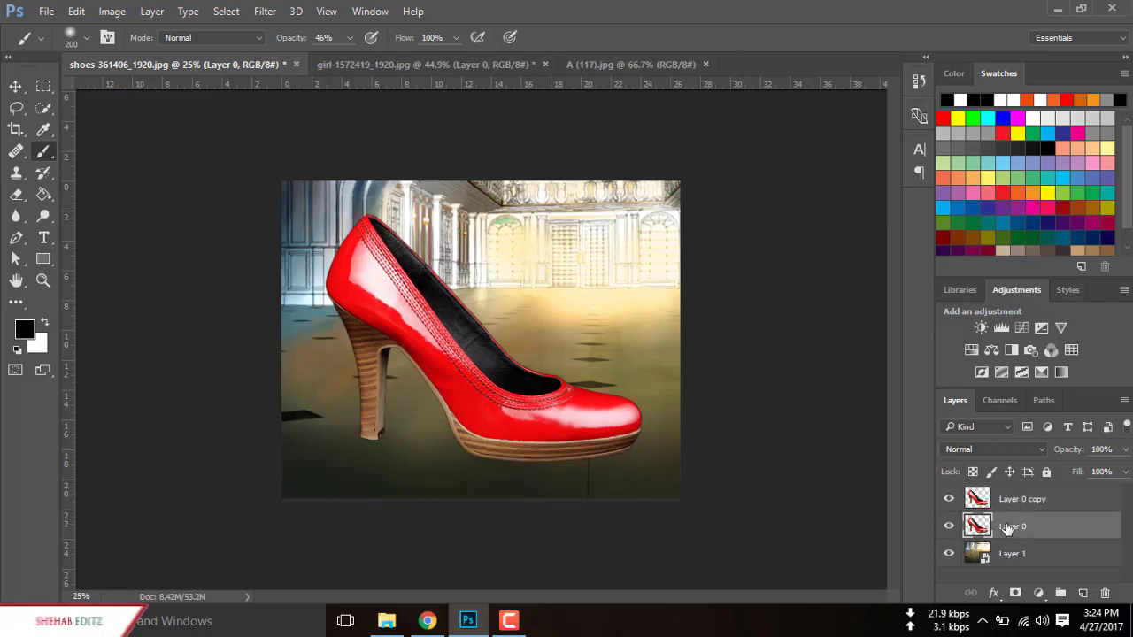
left_click(15, 88)
left_click(475, 256)
key("ctrl+t")
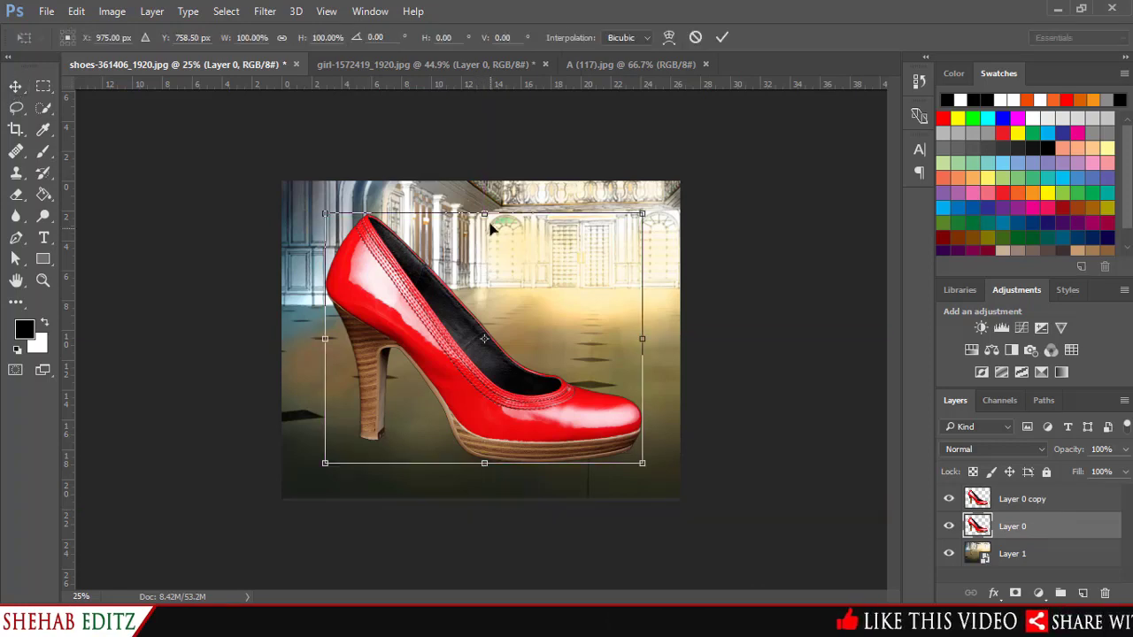
left_click_drag(484, 215, 495, 571)
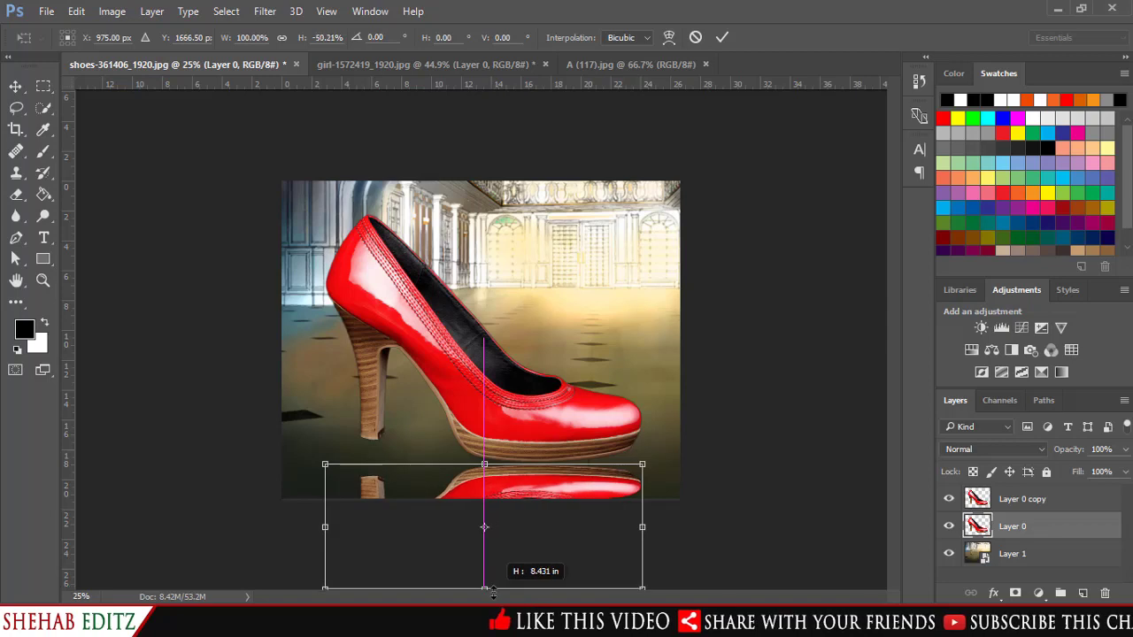
left_click_drag(495, 571, 492, 602)
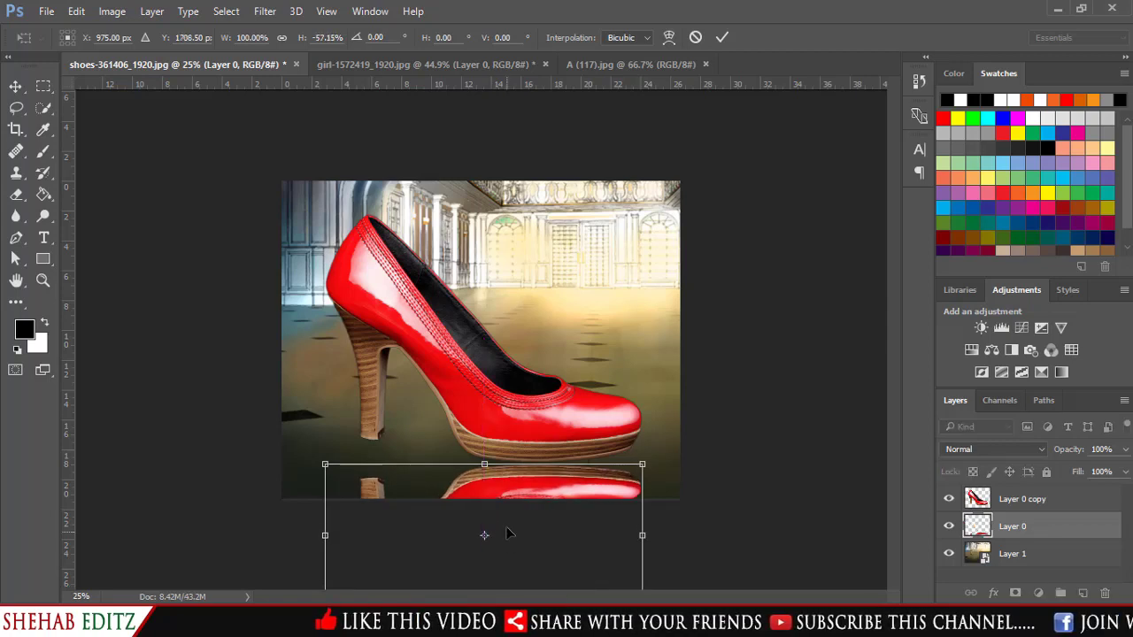
left_click(723, 37)
left_click(729, 354)
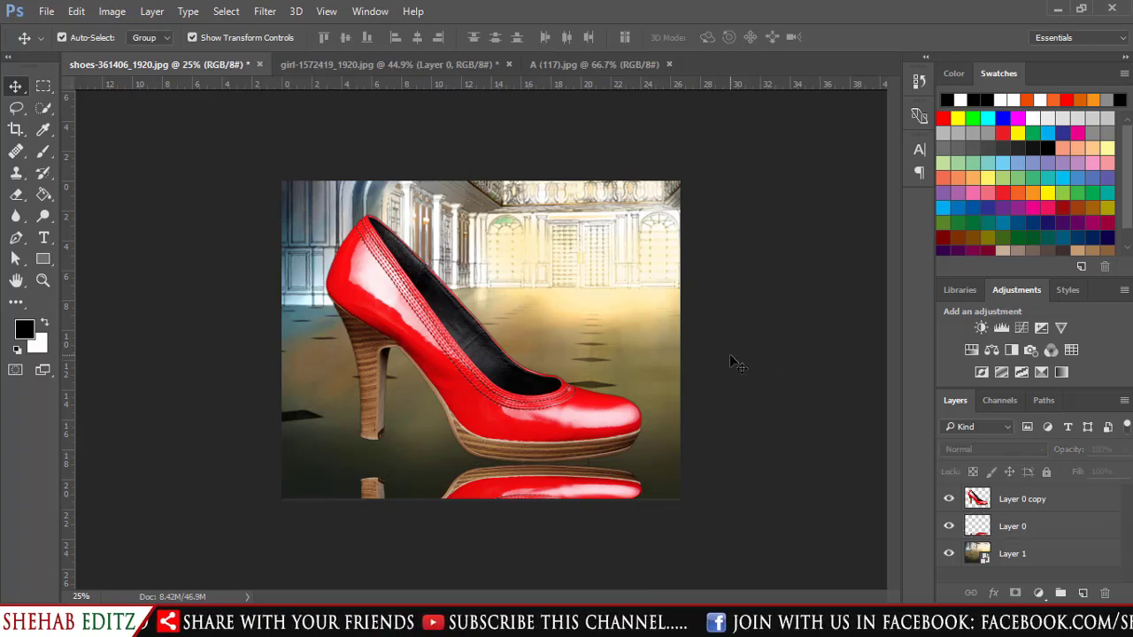
Zoom in, select the reflection layer, and reopen Free Transform on it.
key("ctrl+plus")
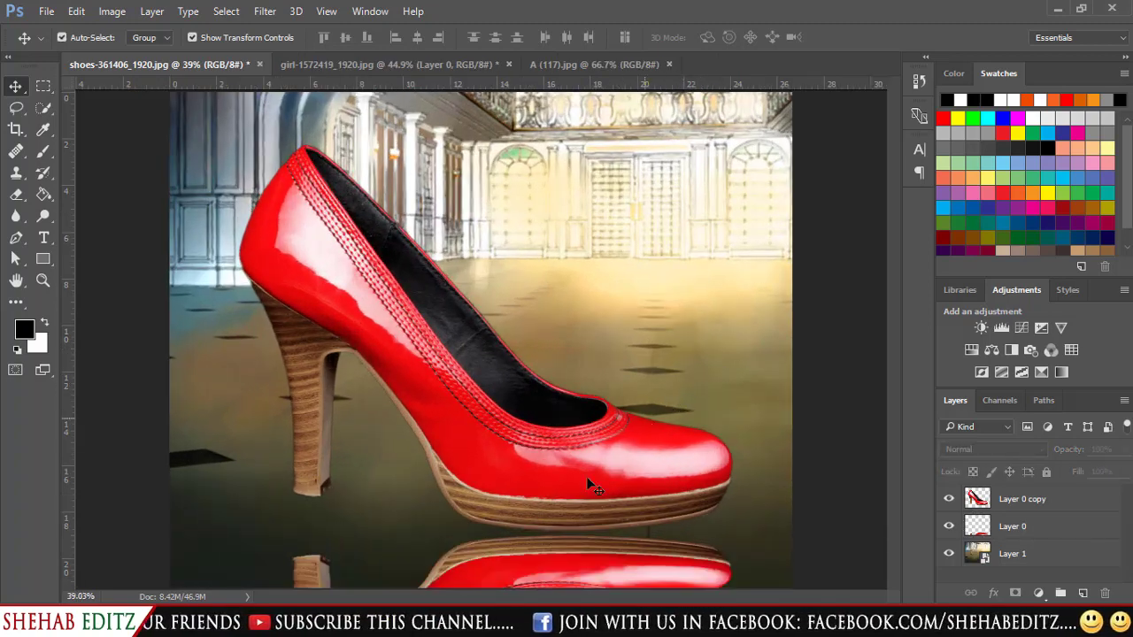
left_click(484, 557)
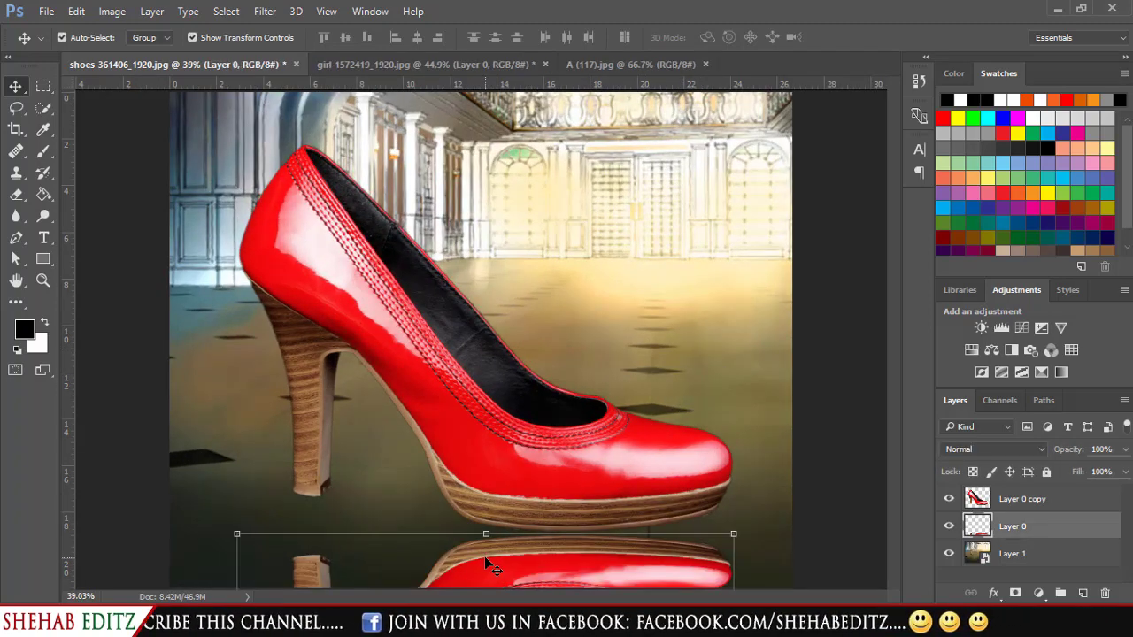
key("ctrl+t")
Switch to Warp and bend the reflection's left side up toward the heel.
right_click(485, 557)
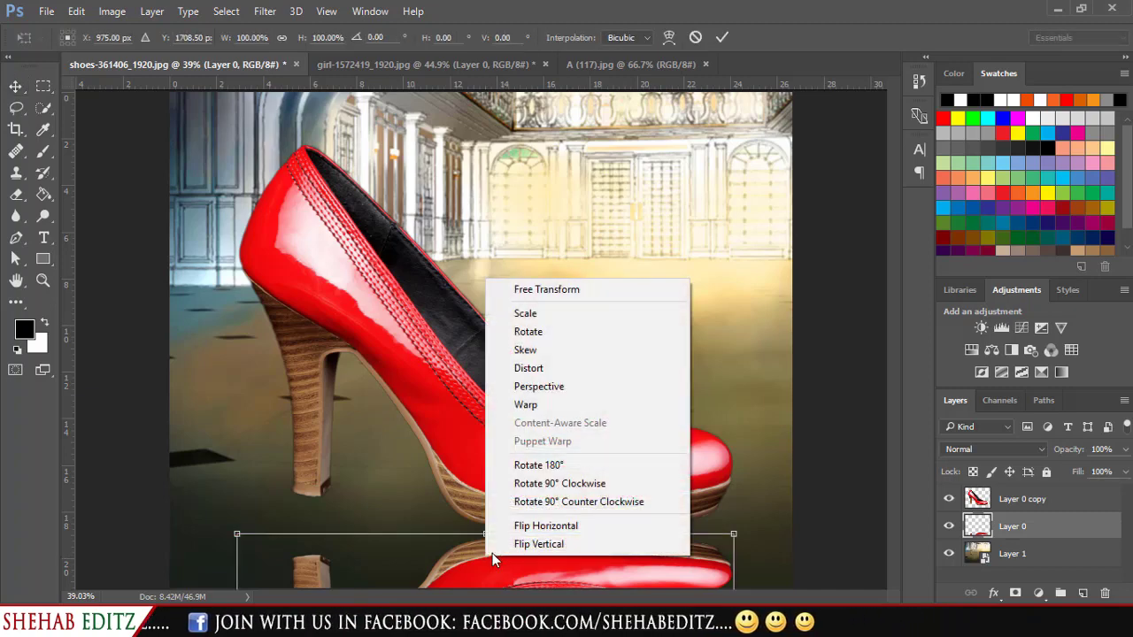
left_click(527, 405)
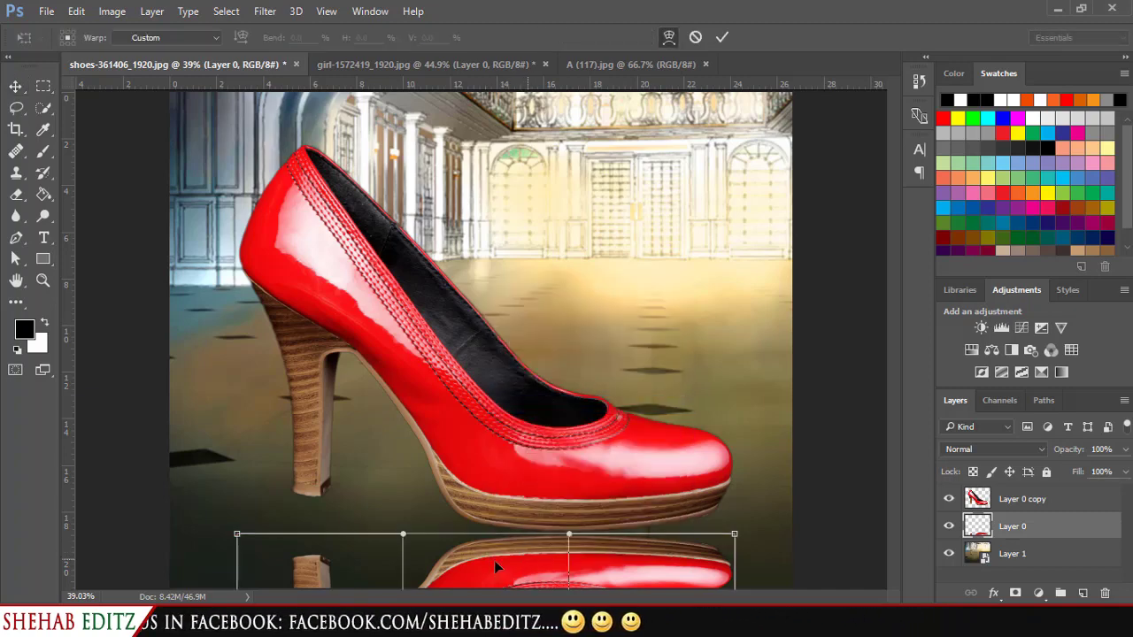
left_click_drag(310, 569, 304, 554)
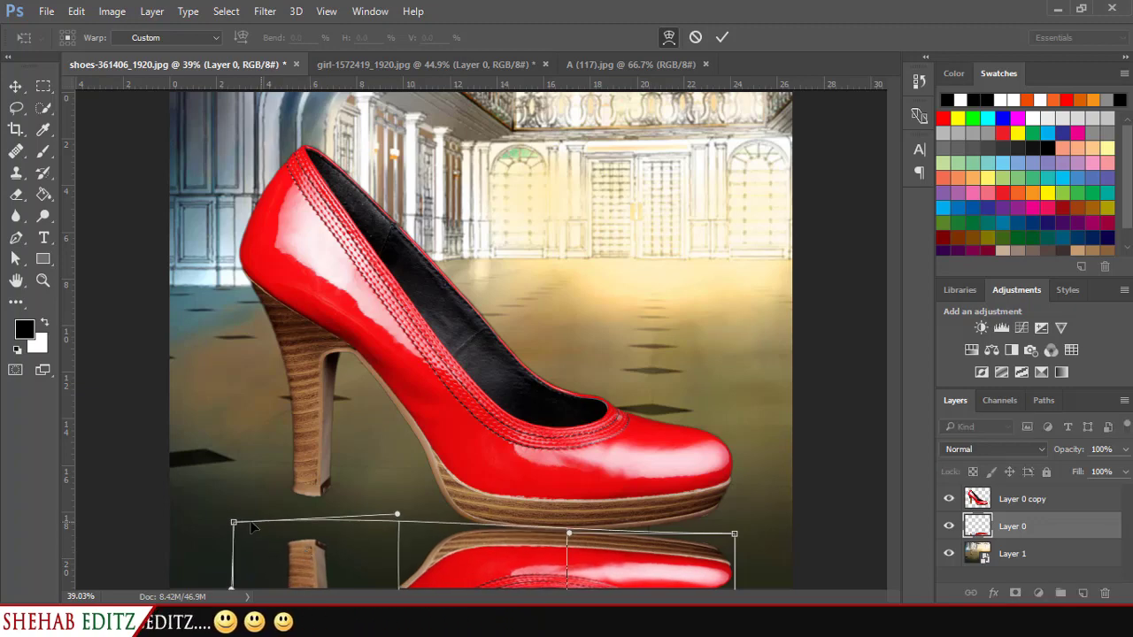
left_click_drag(233, 522, 238, 428)
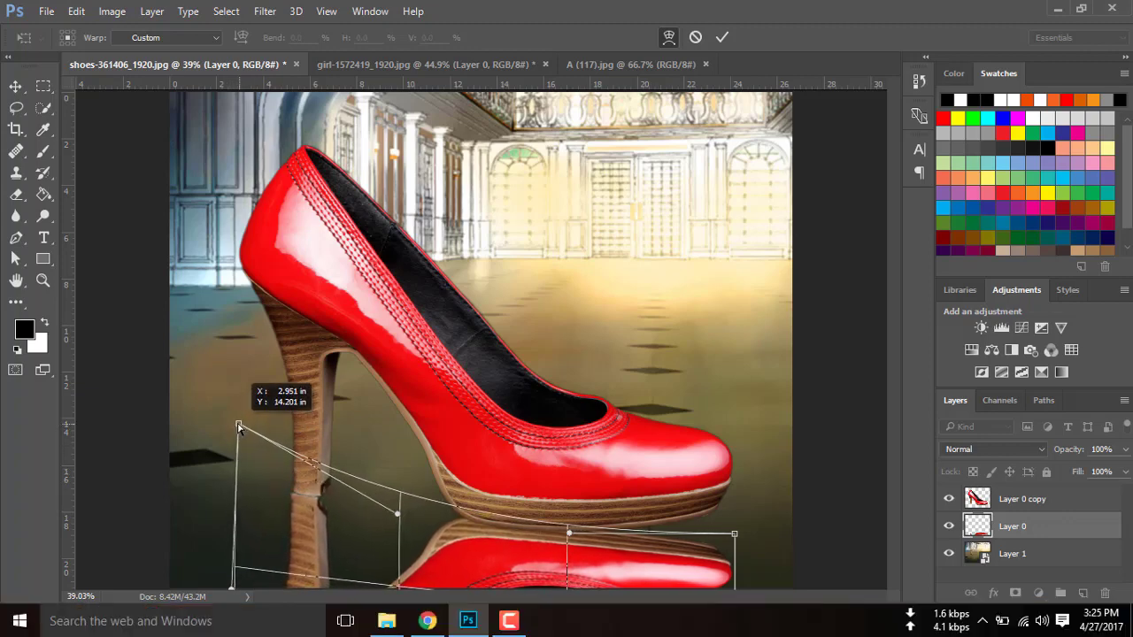
left_click_drag(312, 509, 317, 503)
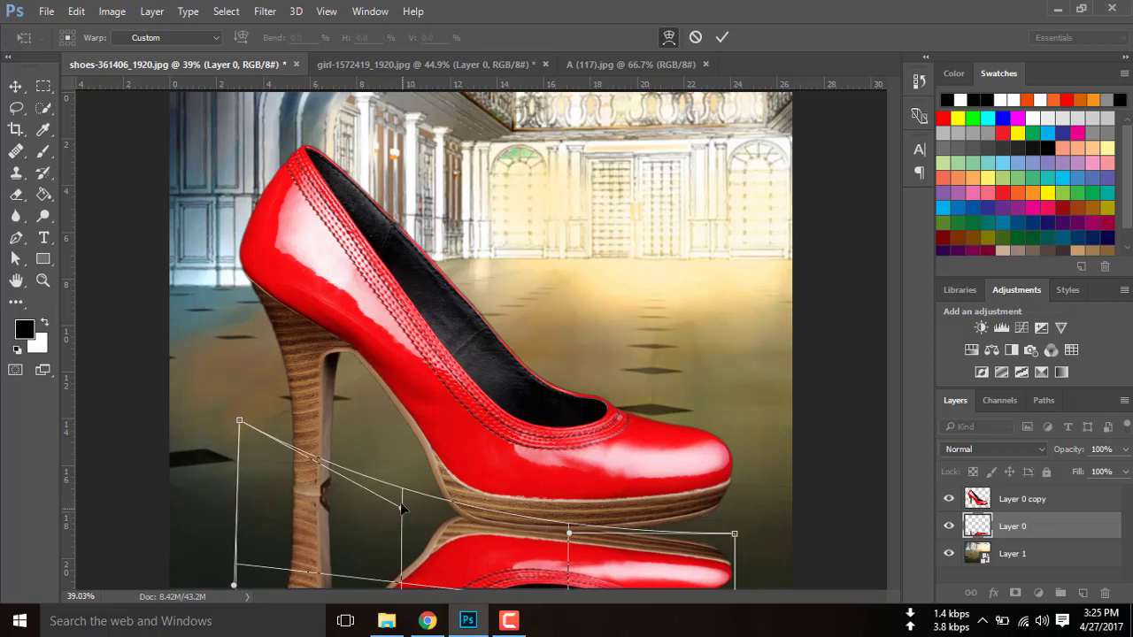
left_click_drag(402, 509, 401, 507)
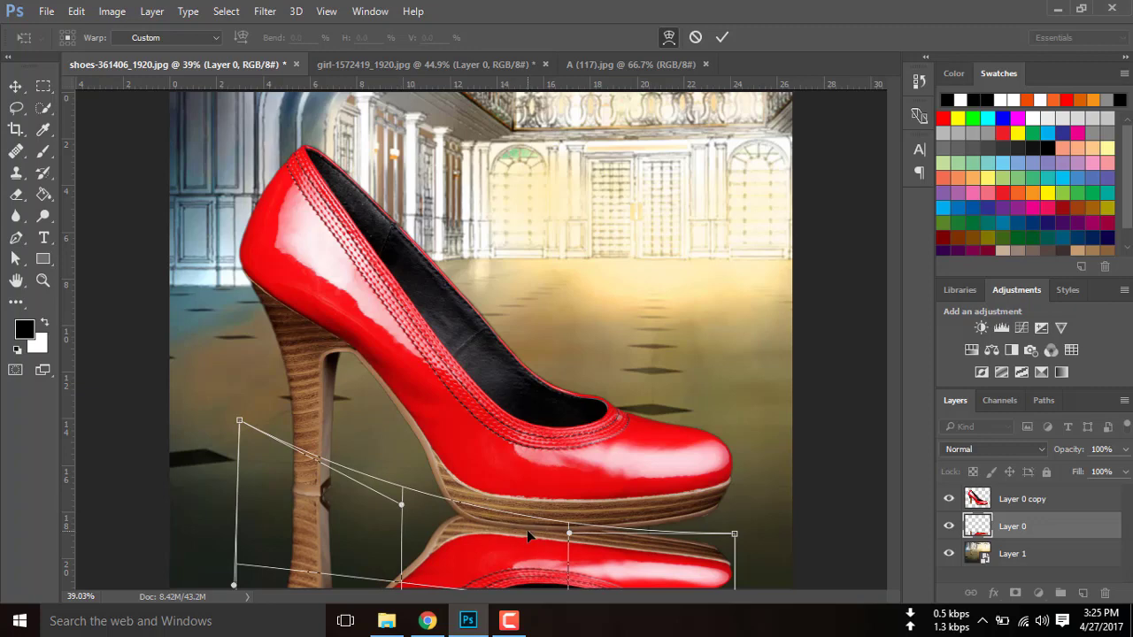
left_click_drag(527, 531, 527, 538)
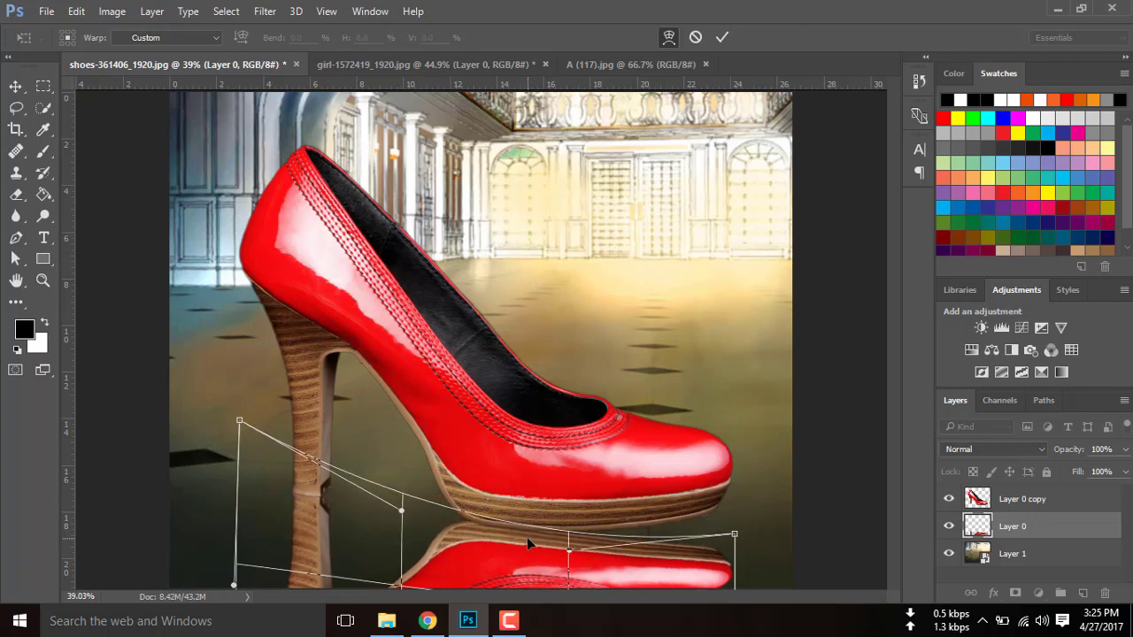
mouse_move(699, 539)
left_mouse_down()
mouse_move(750, 525)
mouse_move(738, 531)
left_mouse_up()
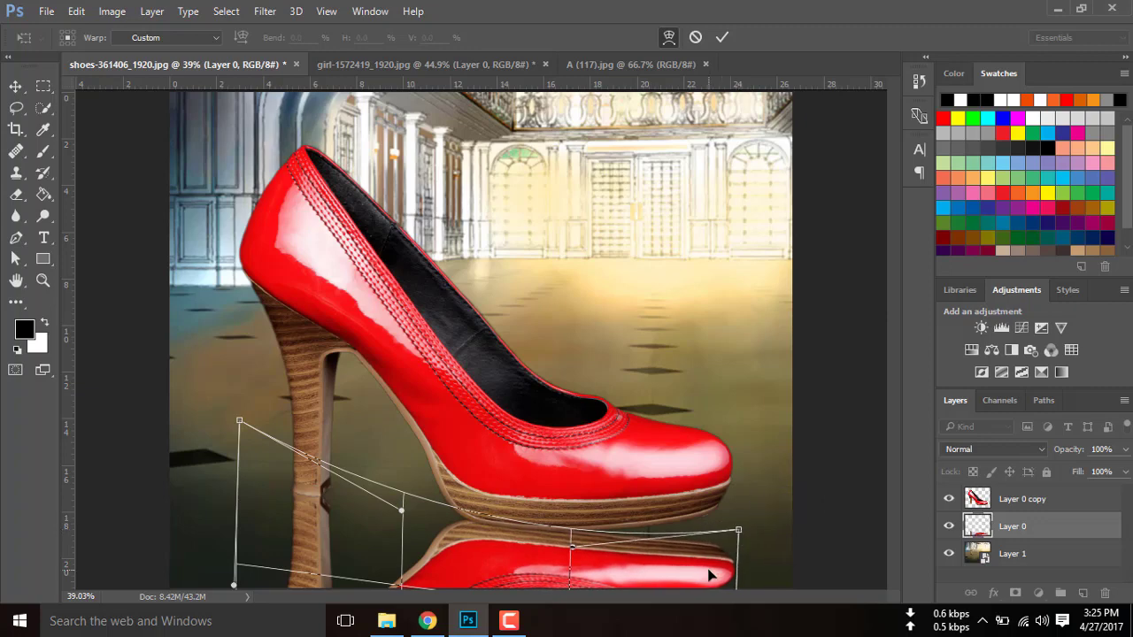
Fit the reflection's right edge up to the toe's sole and commit the warp.
key("ctrl+minus")
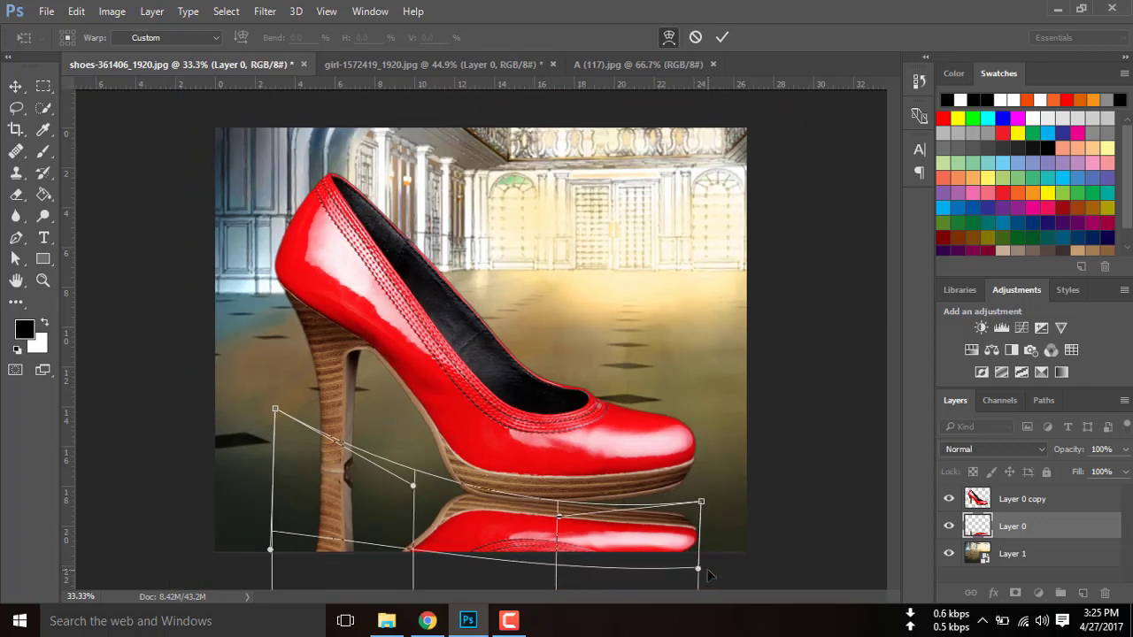
left_click_drag(656, 556, 656, 567)
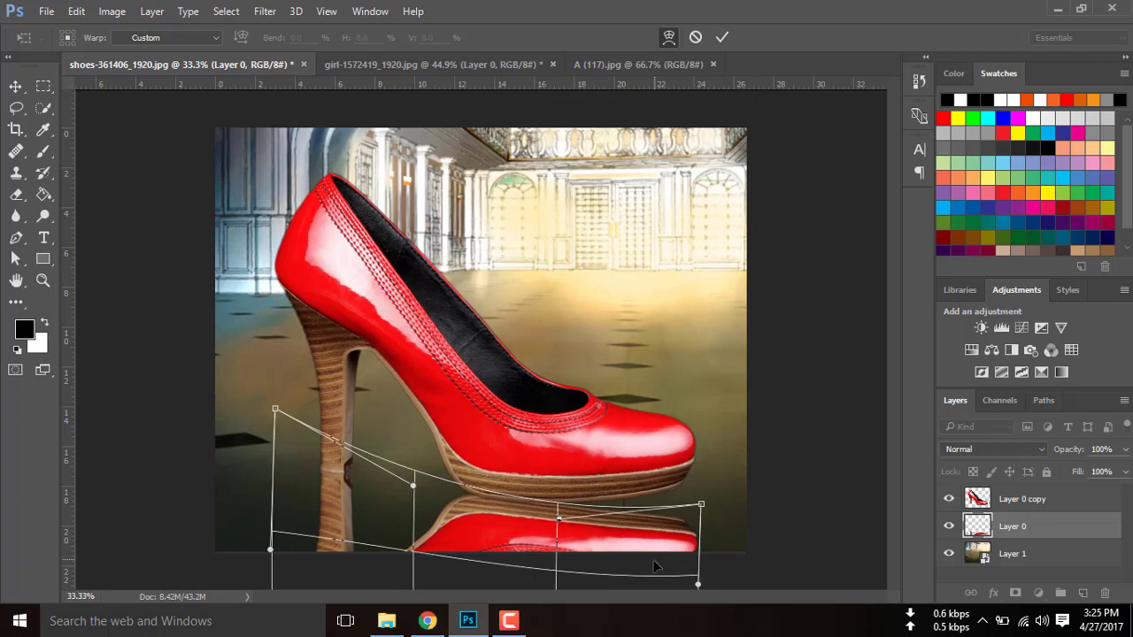
left_click_drag(624, 510, 644, 515)
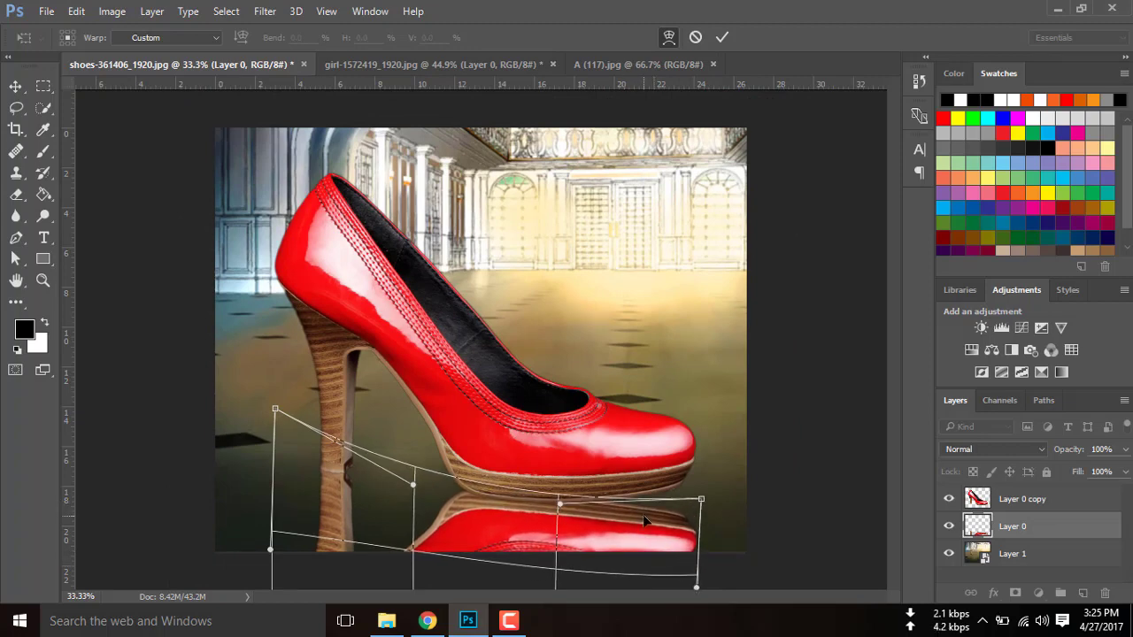
key("ctrl+plus")
key("ctrl+plus")
left_click_drag(677, 471, 646, 373)
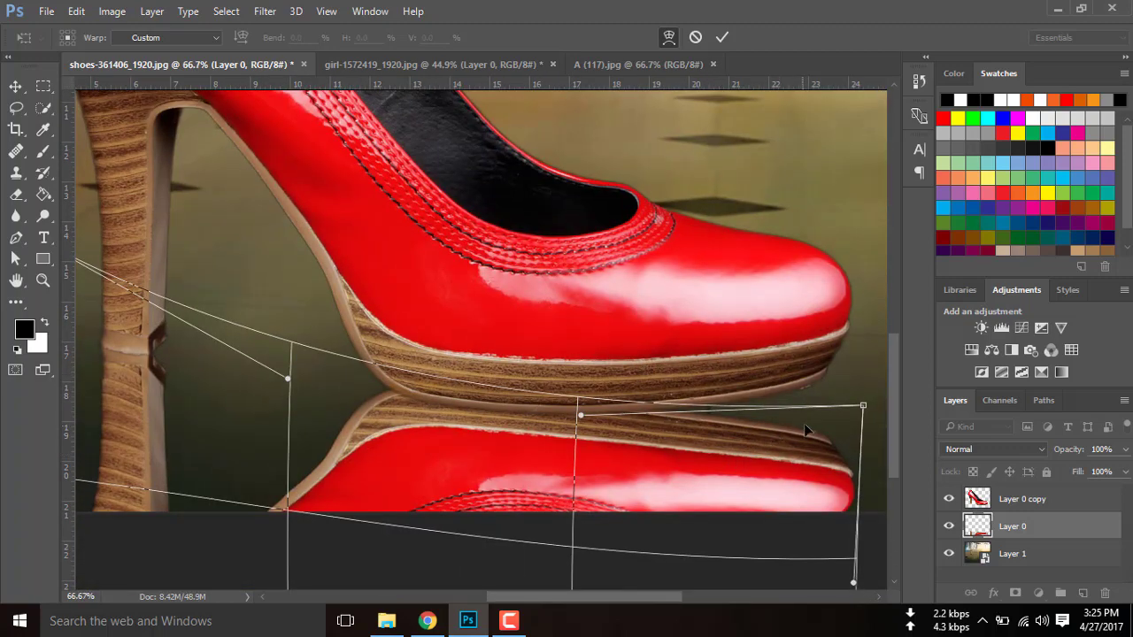
left_click_drag(814, 415, 813, 411)
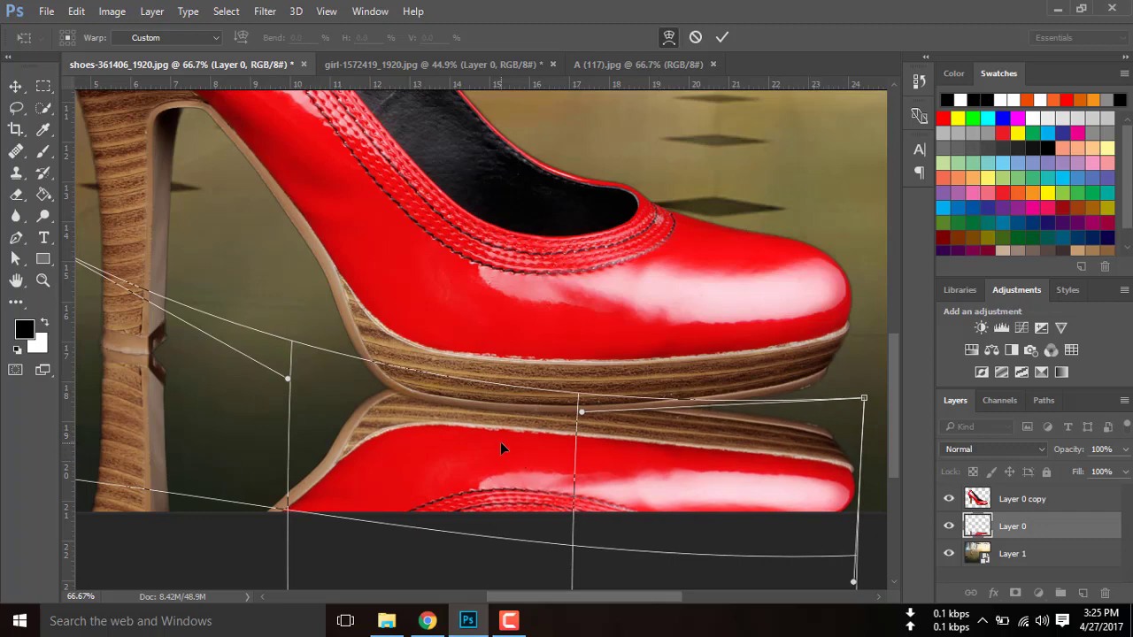
left_click_drag(501, 444, 501, 448)
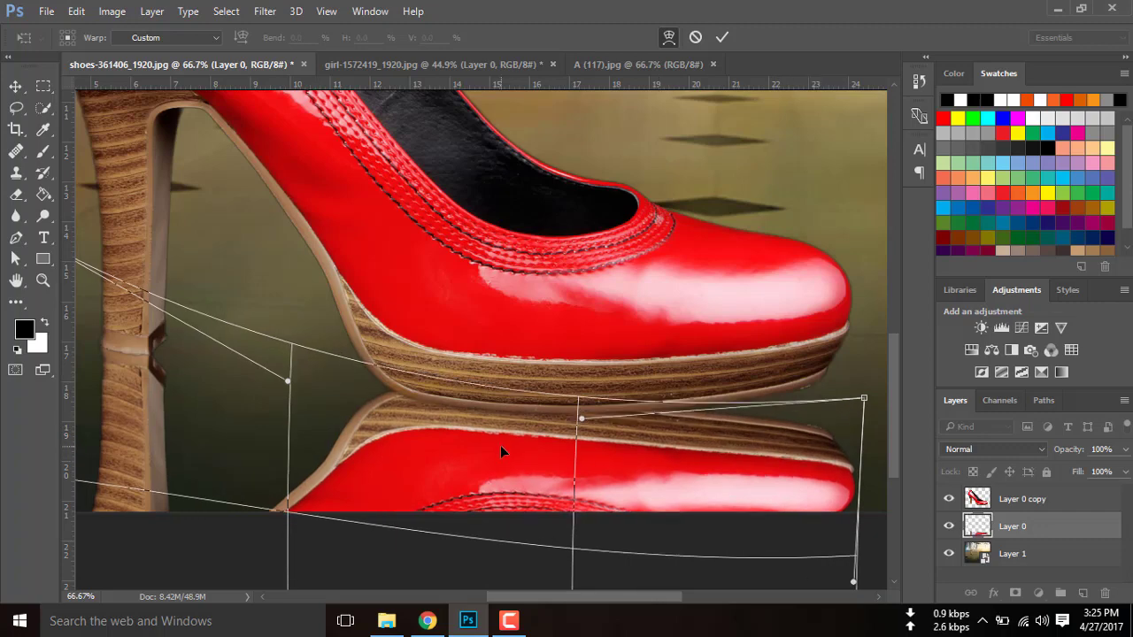
left_click(723, 36)
Make the flipped reflection layer (Layer 0) the active layer.
scroll(750, 291, "down", 5)
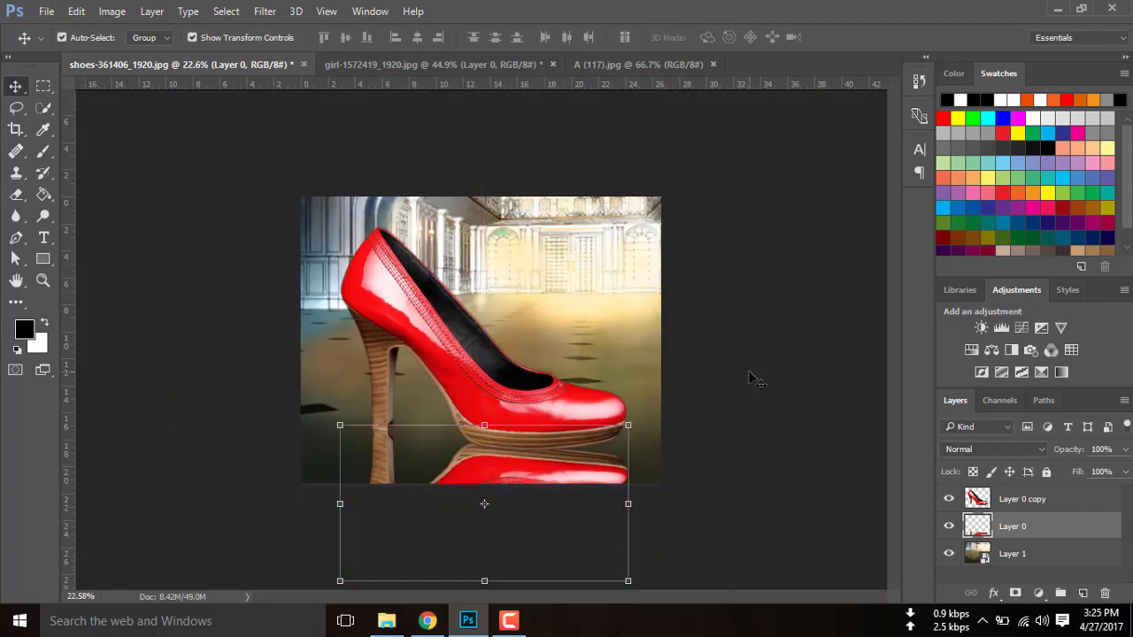
left_click(753, 379, "ctrl")
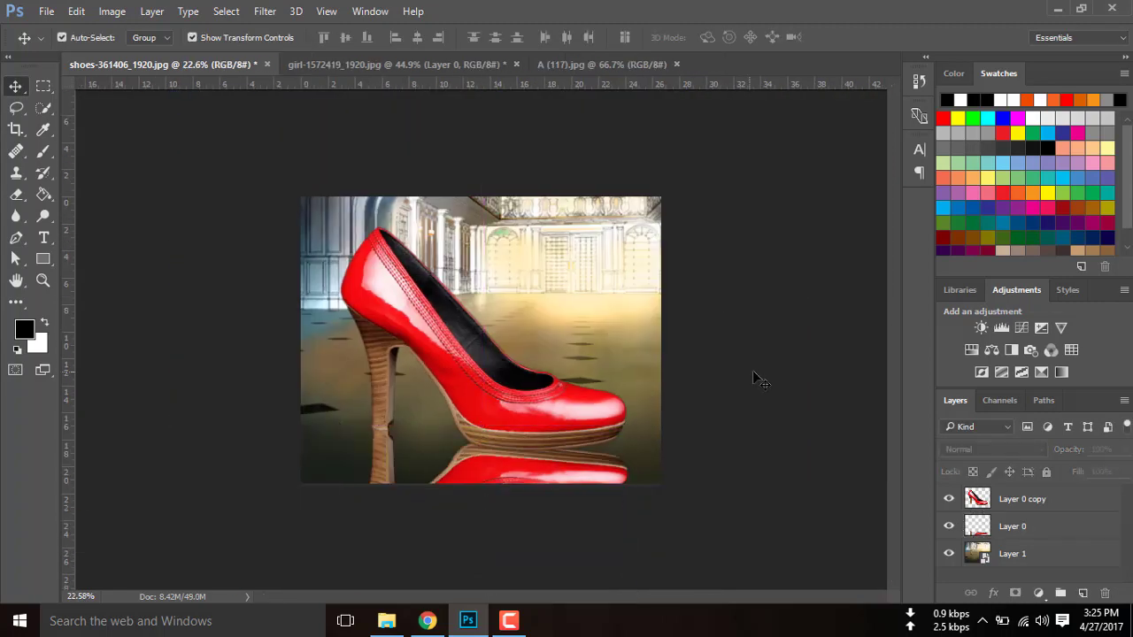
left_click(1024, 527)
left_click(770, 498)
left_click(1027, 528)
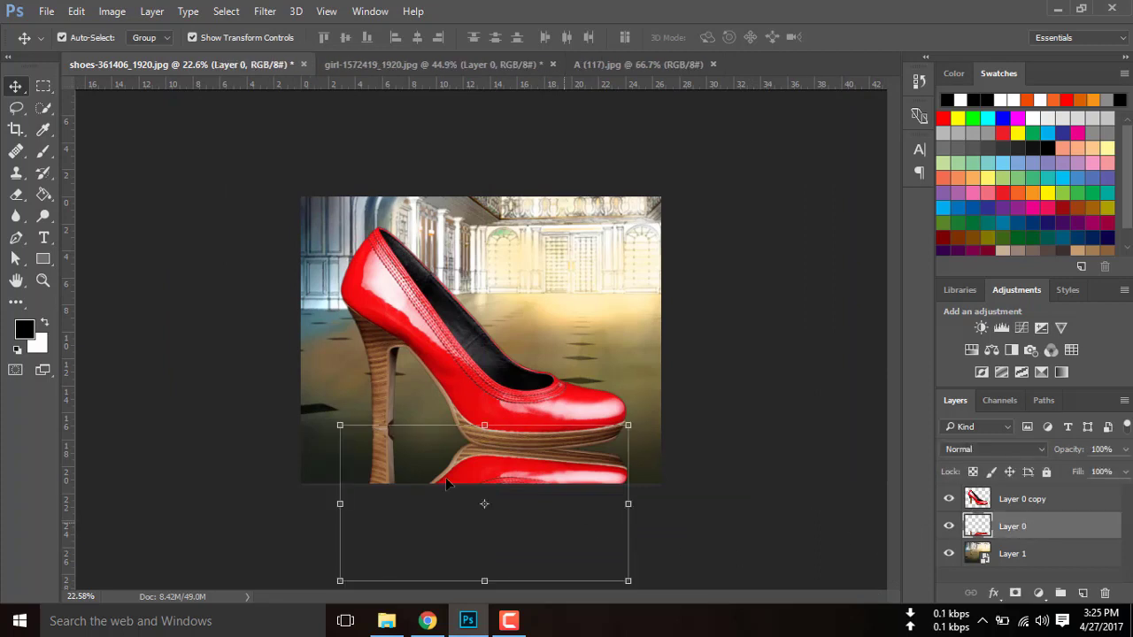
Set up a black 200 px brush at 64% opacity and zoom to the reflection's bottom edge.
left_click(46, 153)
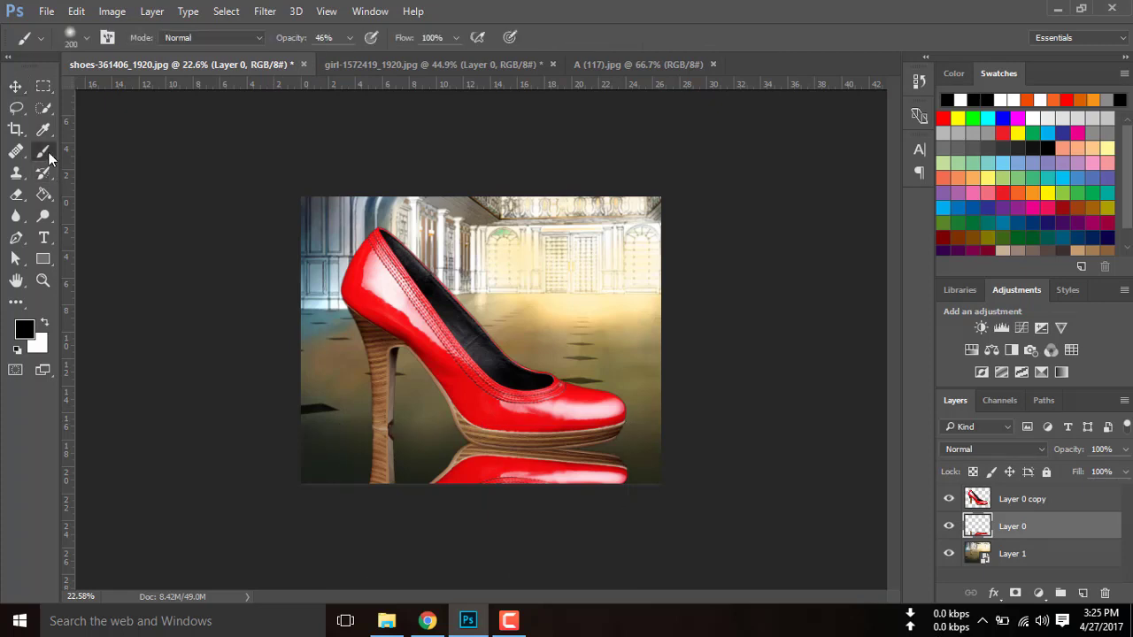
left_click(25, 328)
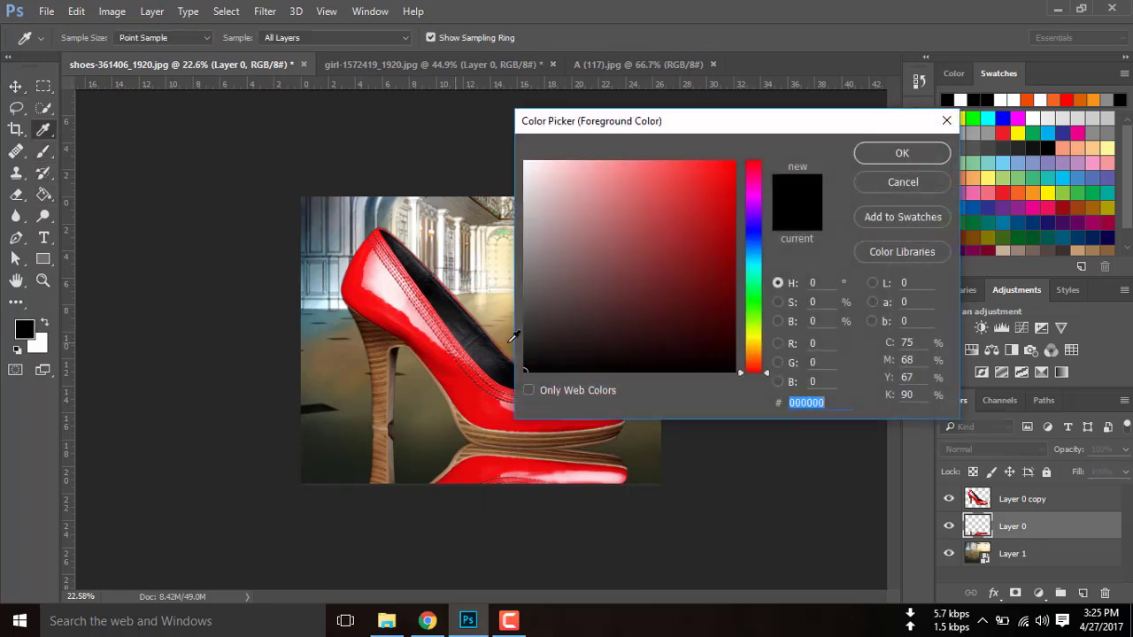
left_click(896, 155)
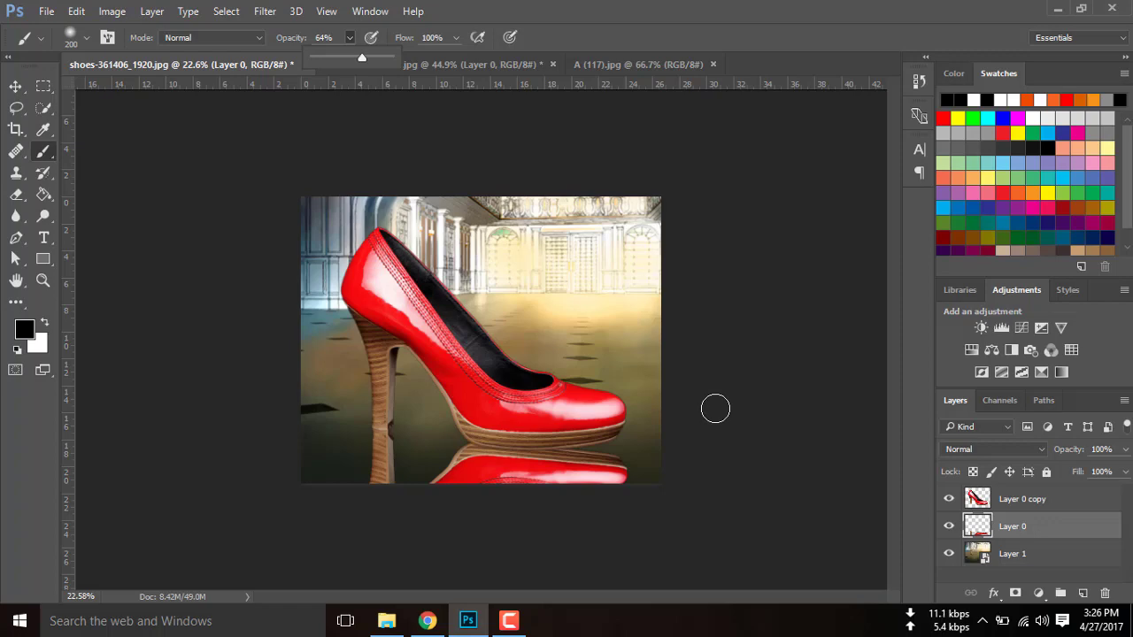
key("ctrl+plus")
key("ctrl+plus")
key("ctrl+plus")
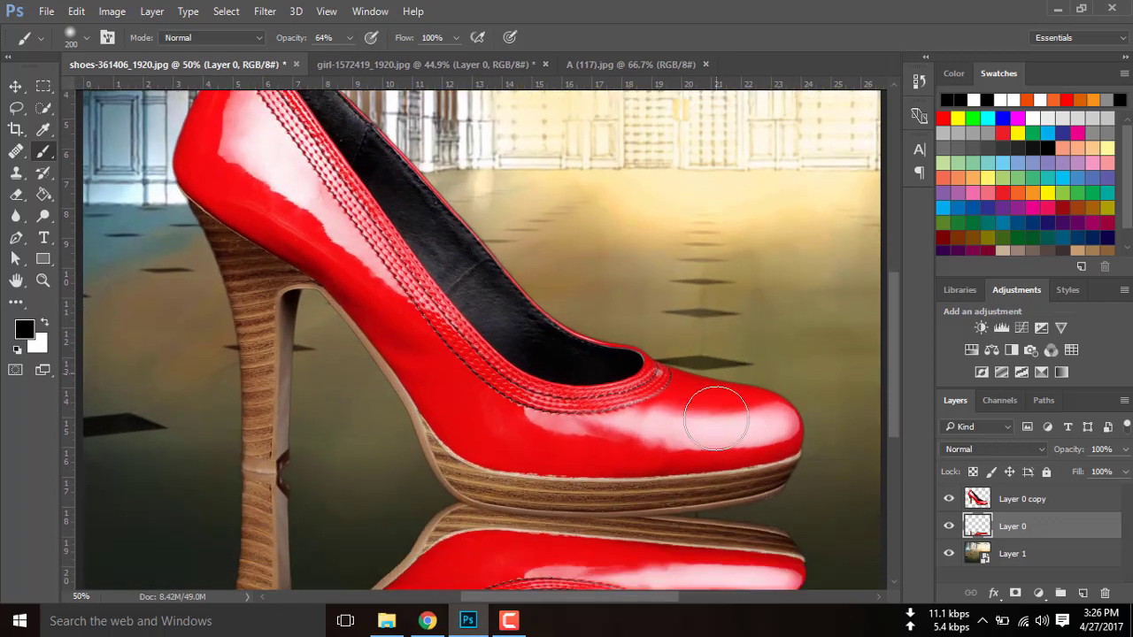
scroll(715, 418, "down", 3)
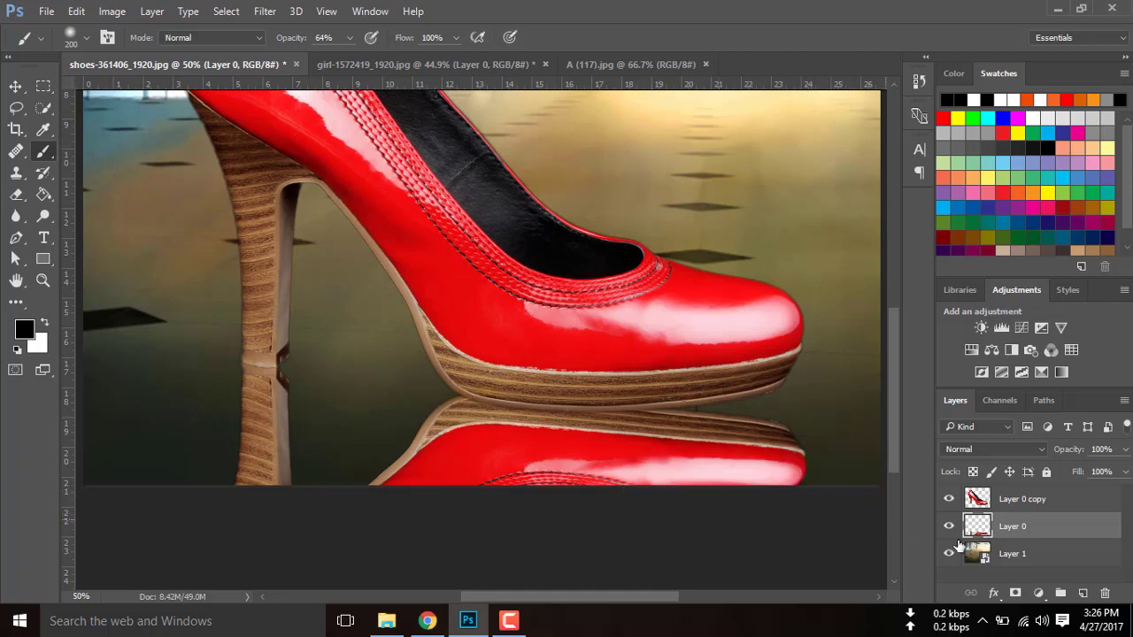
Add a layer mask to the reflection and paint black along its bottom to fade it.
left_click(1015, 592)
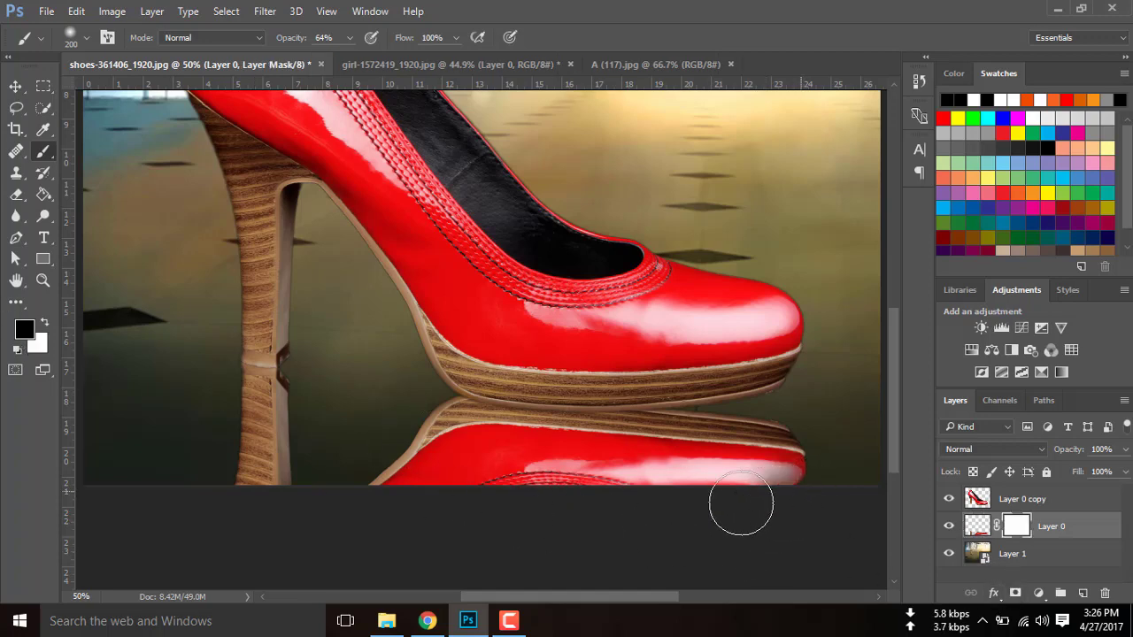
left_click_drag(575, 507, 213, 501)
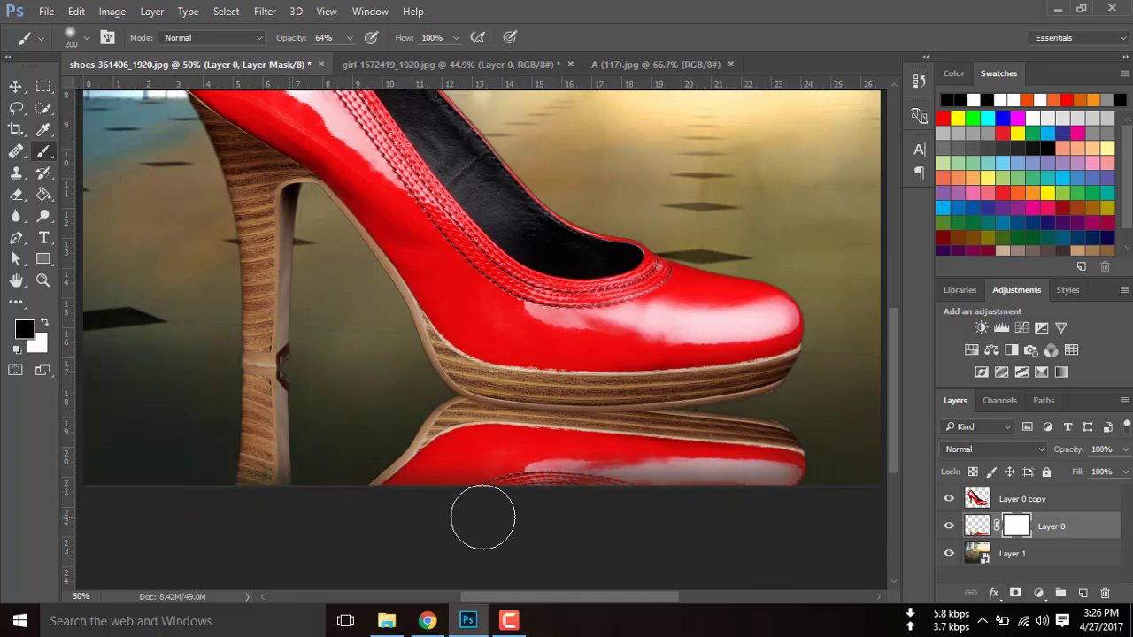
left_click_drag(770, 530, 145, 466)
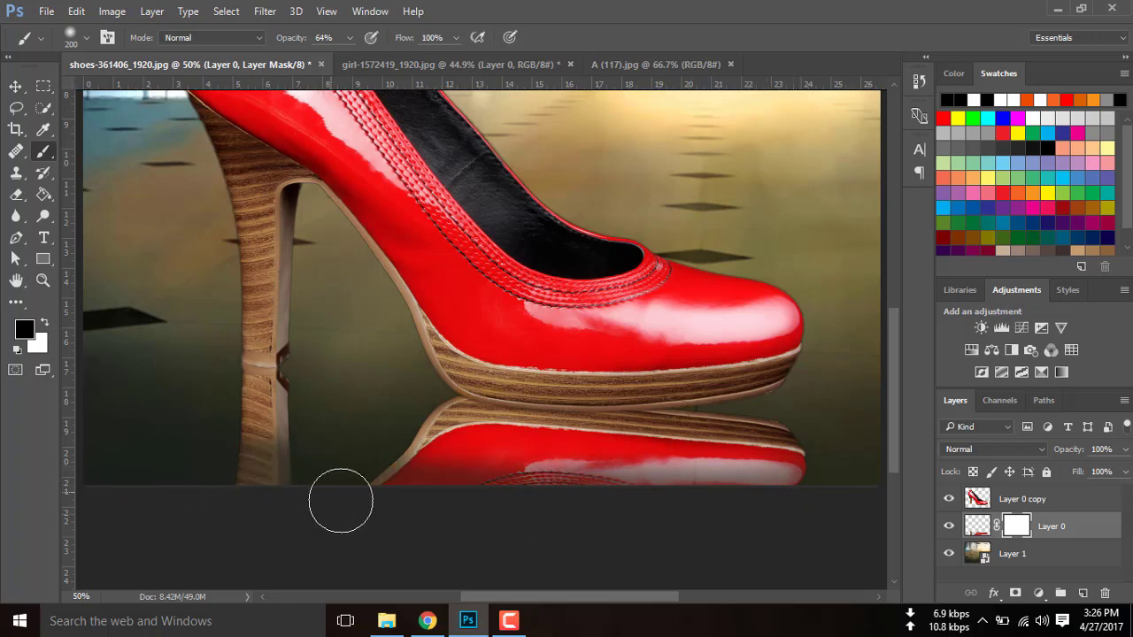
mouse_move(771, 500)
left_mouse_down()
mouse_move(387, 505)
mouse_move(132, 466)
mouse_move(657, 490)
mouse_move(169, 501)
mouse_move(818, 517)
left_mouse_up()
mouse_move(910, 494)
left_mouse_down()
mouse_move(840, 481)
mouse_move(367, 501)
mouse_move(827, 490)
mouse_move(805, 476)
mouse_move(672, 486)
left_mouse_up()
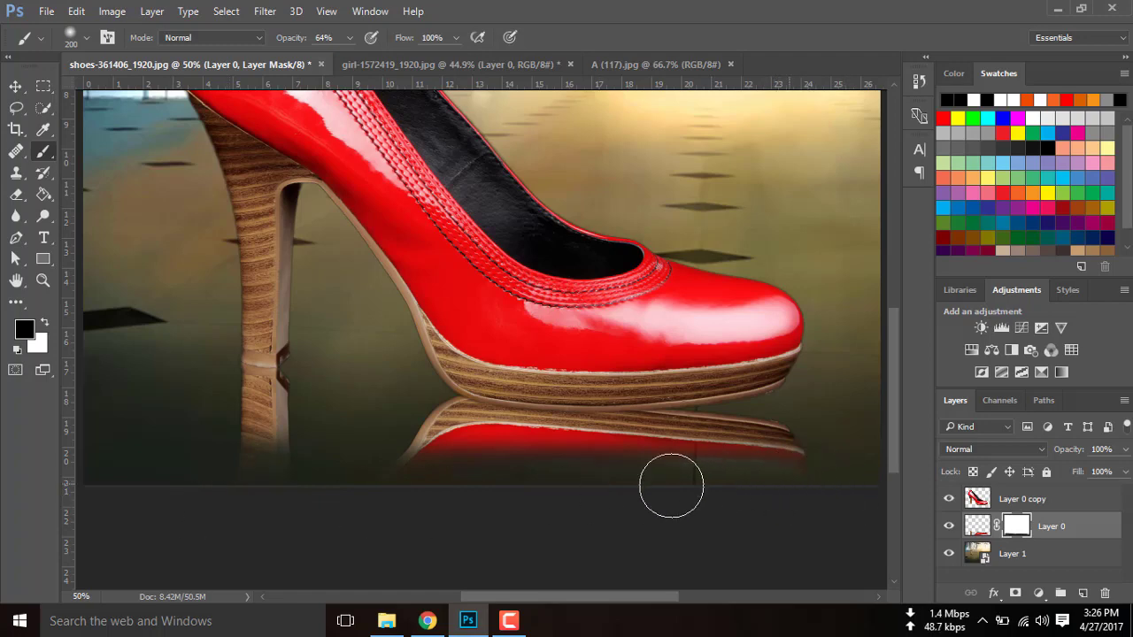
Soften the fade further with the brush at 37%, then 16% opacity.
left_click(349, 37)
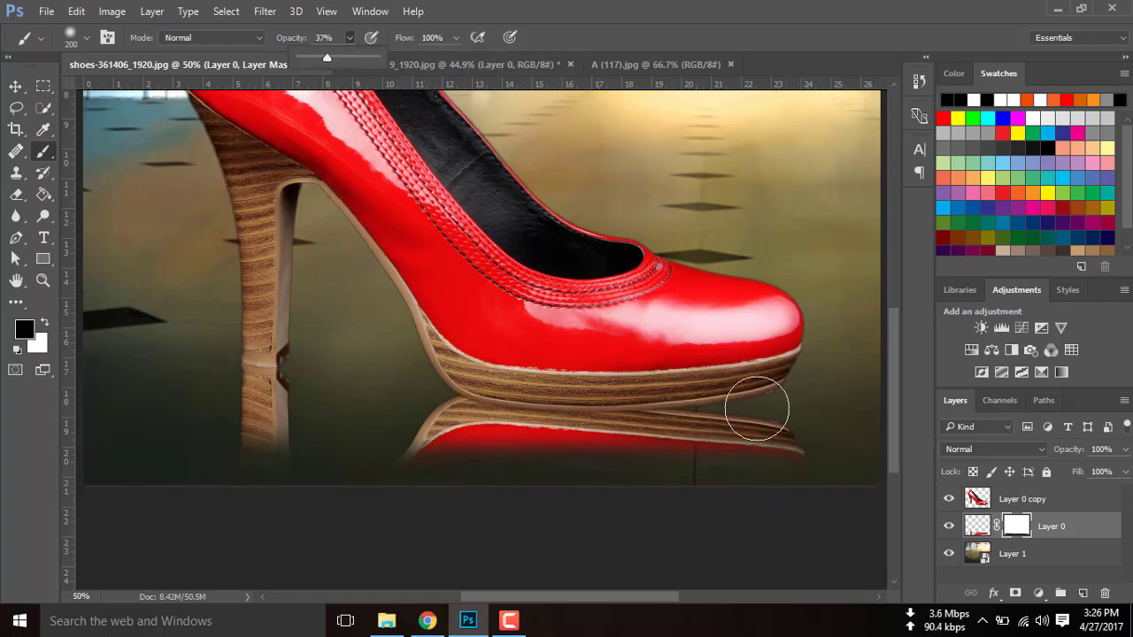
left_click(797, 460)
left_click_drag(834, 460, 198, 449)
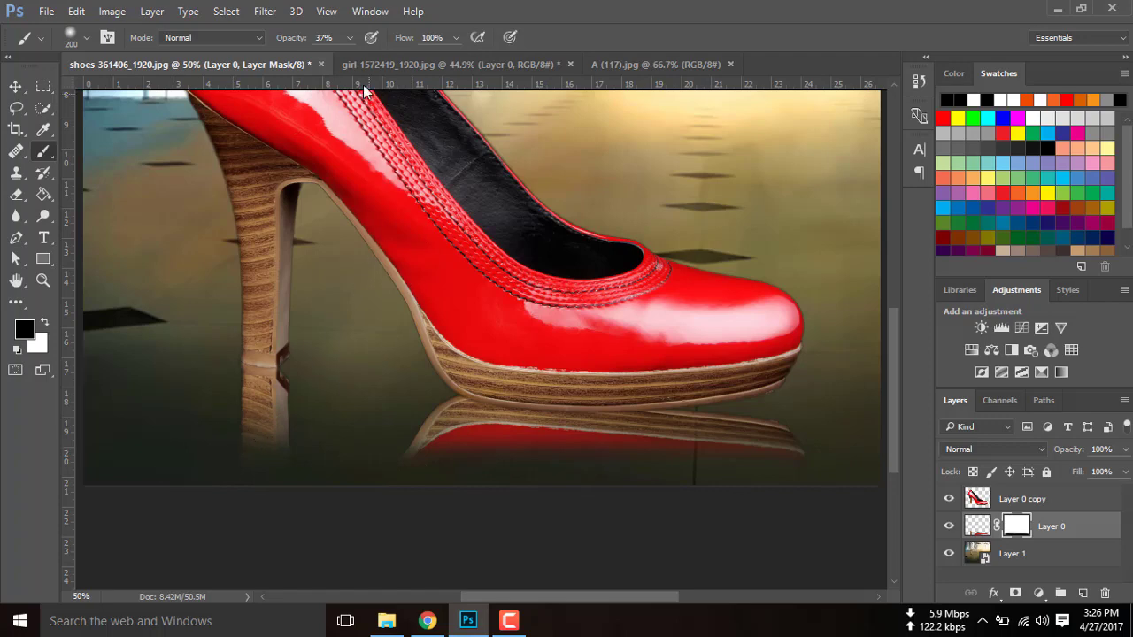
left_click(349, 39)
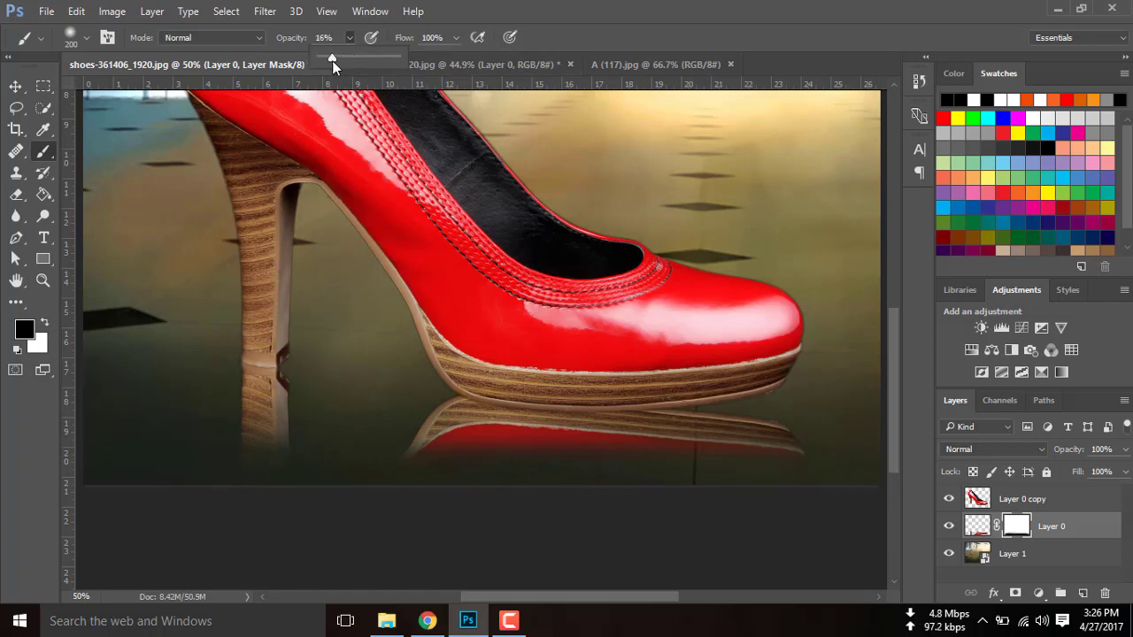
left_click(293, 387)
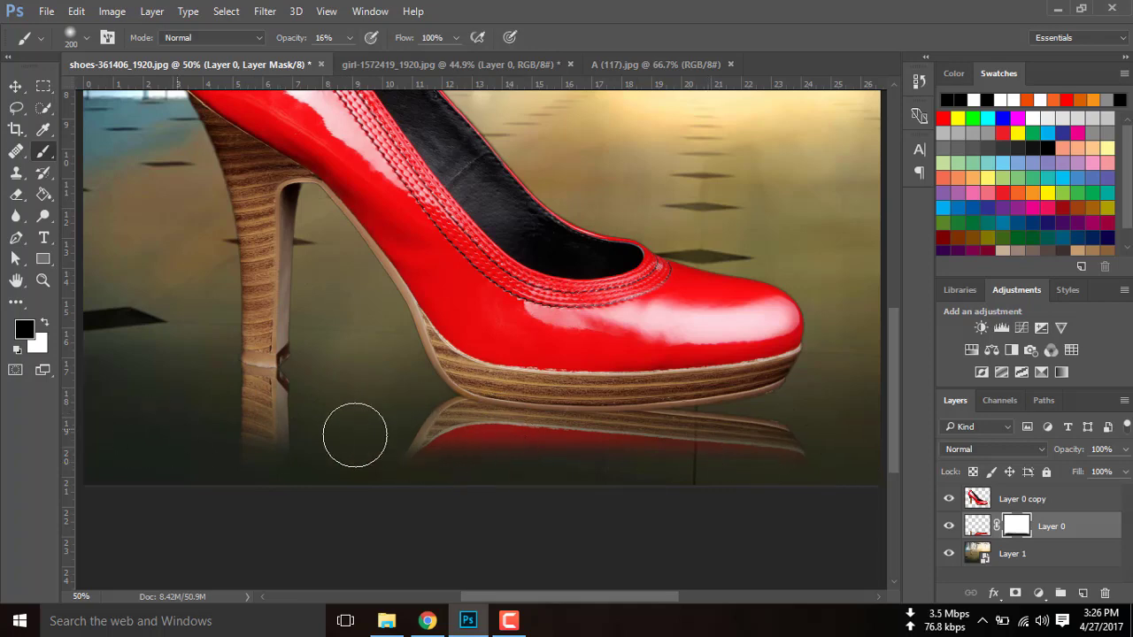
mouse_move(240, 422)
left_mouse_down()
mouse_move(820, 453)
mouse_move(192, 447)
left_mouse_up()
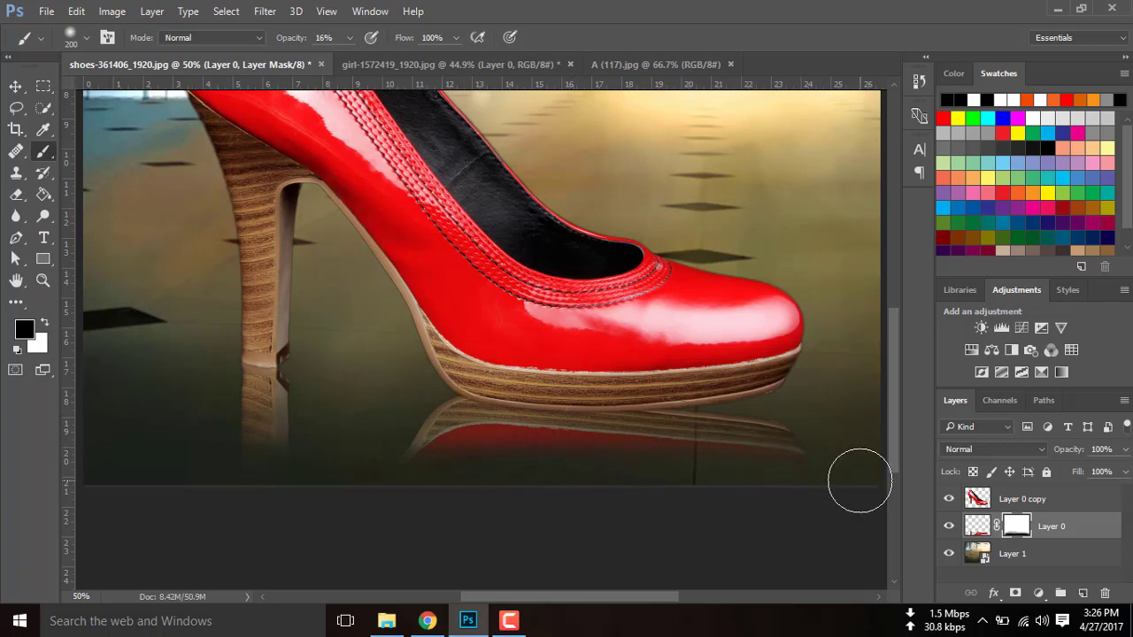
Fit the image in the window and set the reflection layer's opacity to 50%.
key("ctrl+0")
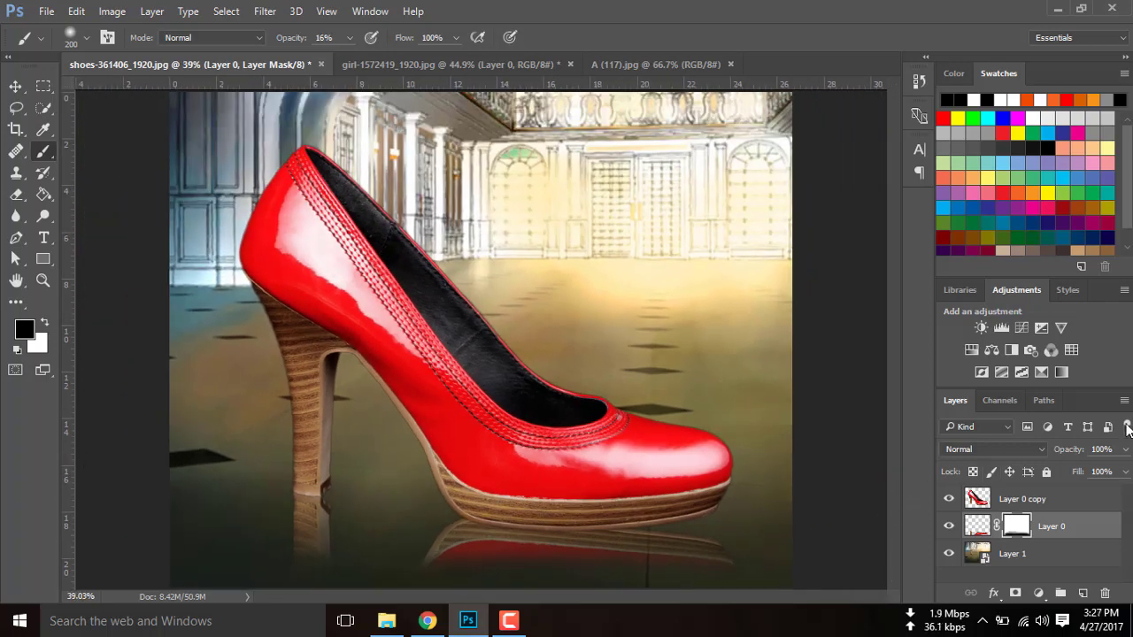
left_click(1126, 450)
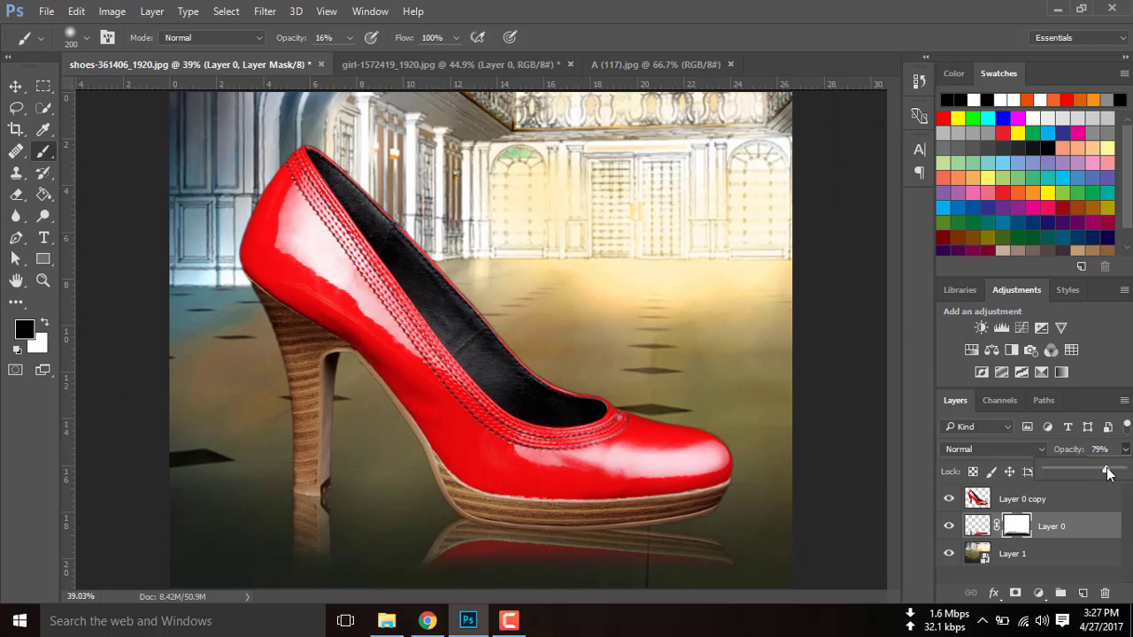
left_click_drag(1106, 472, 1102, 475)
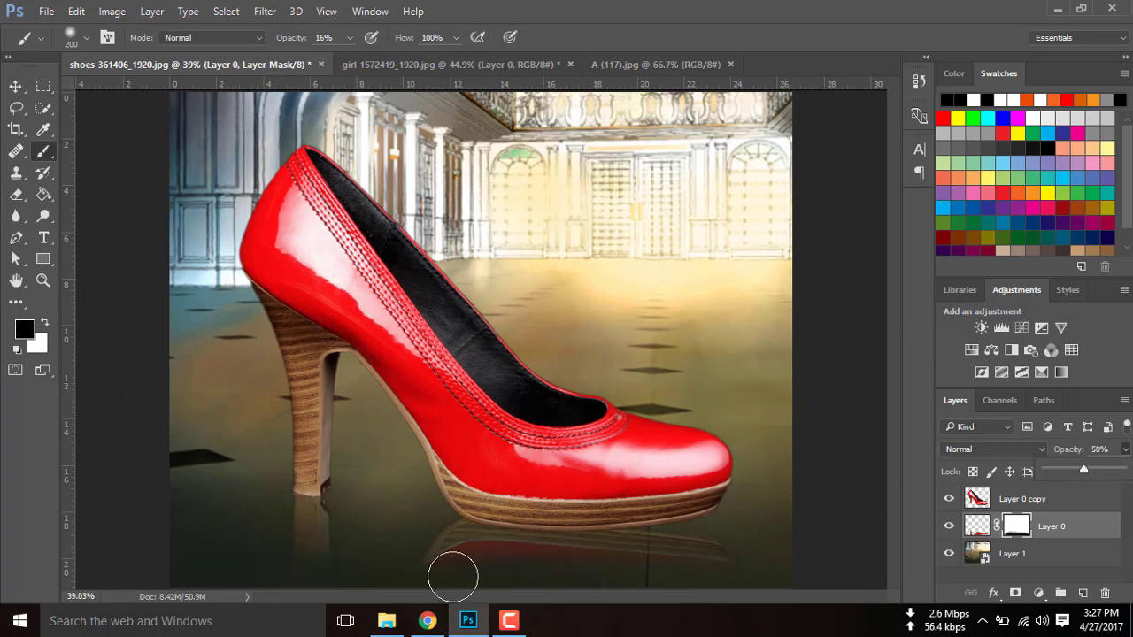
left_click(453, 578)
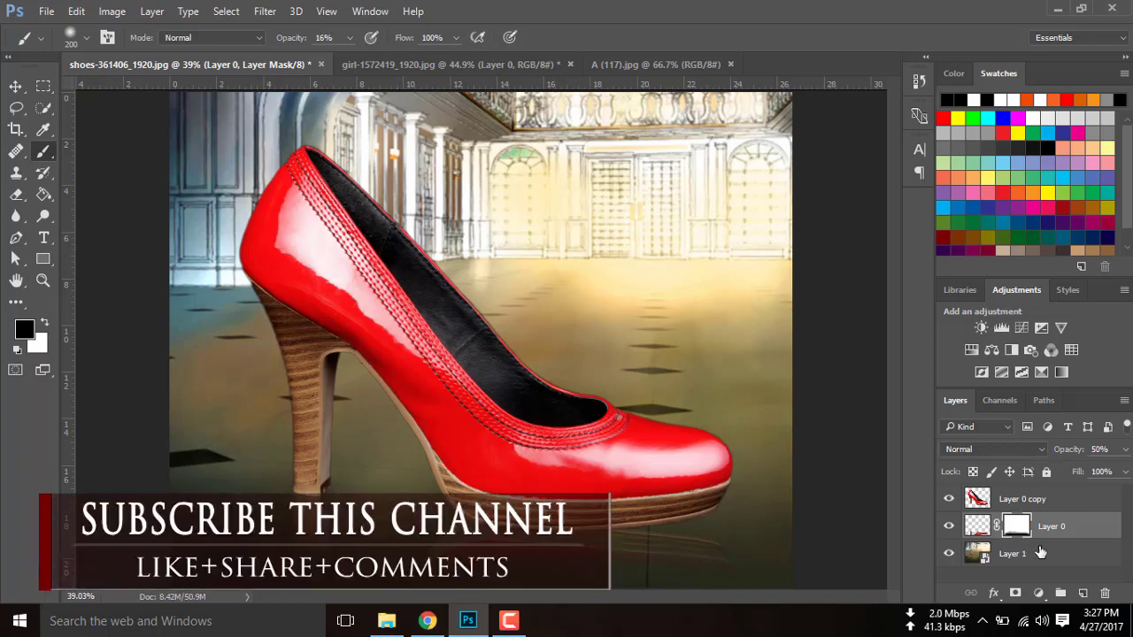
On a new layer, paint black at 100% opacity along the sole and heel base.
left_click(1080, 593)
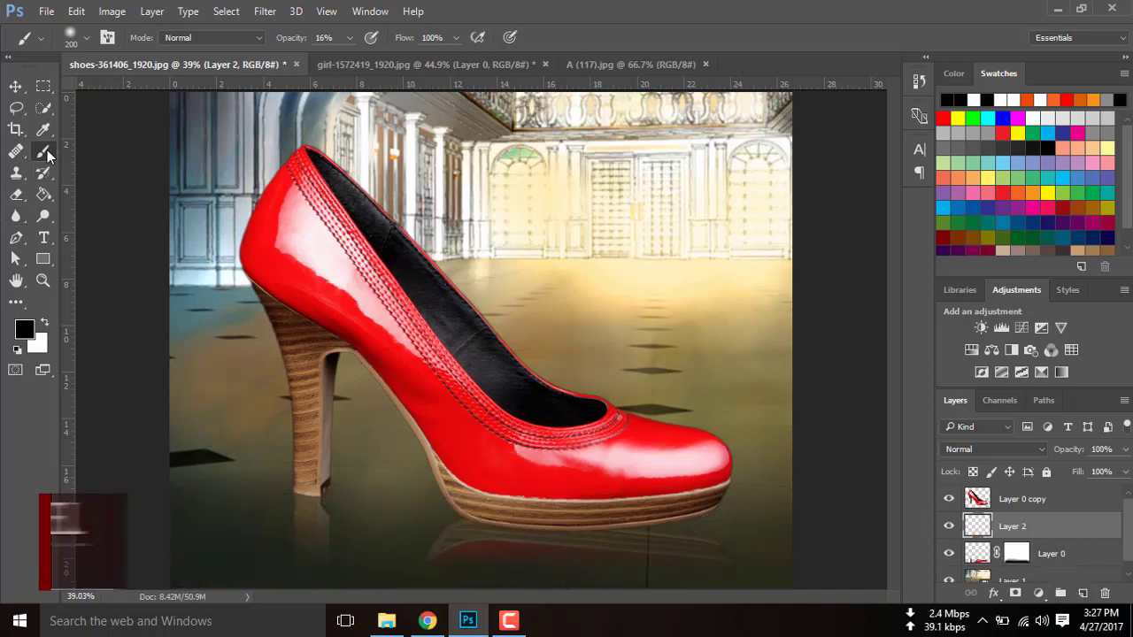
scroll(463, 457, "up", 1)
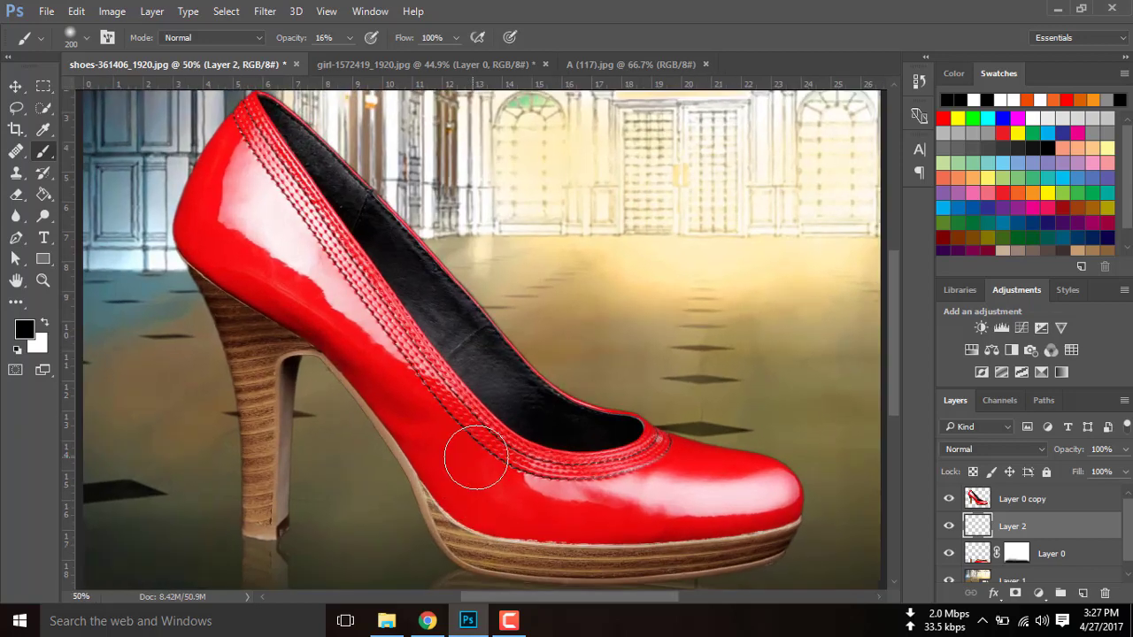
scroll(473, 458, "down", 3)
scroll(506, 445, "down", 2)
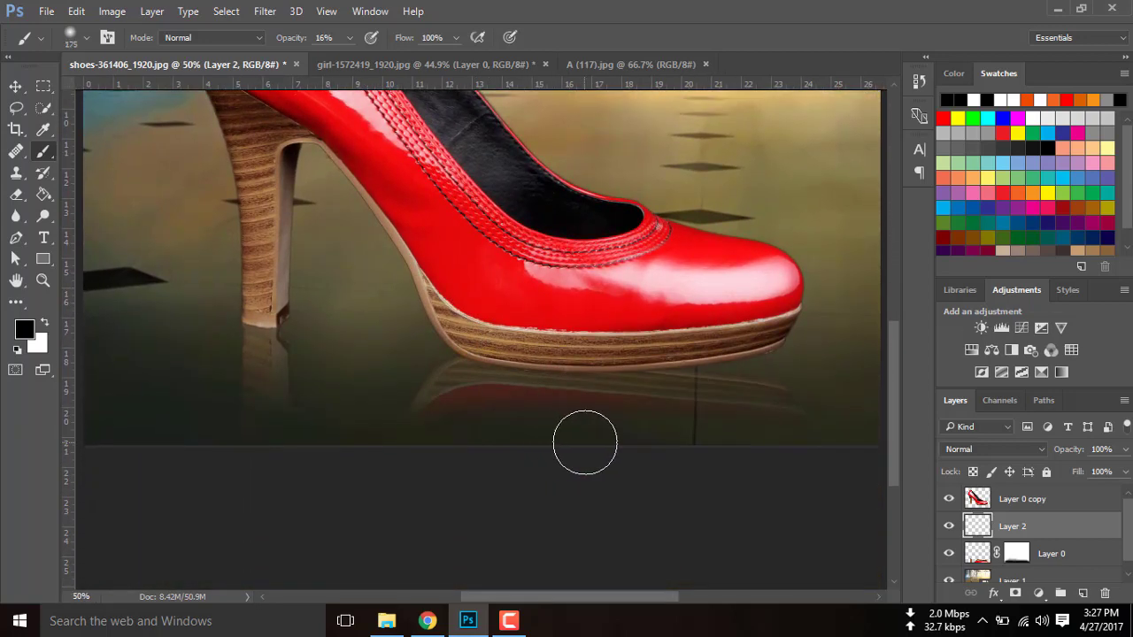
key("bracketleft")
key("bracketleft")
key("bracketleft")
left_click(351, 37)
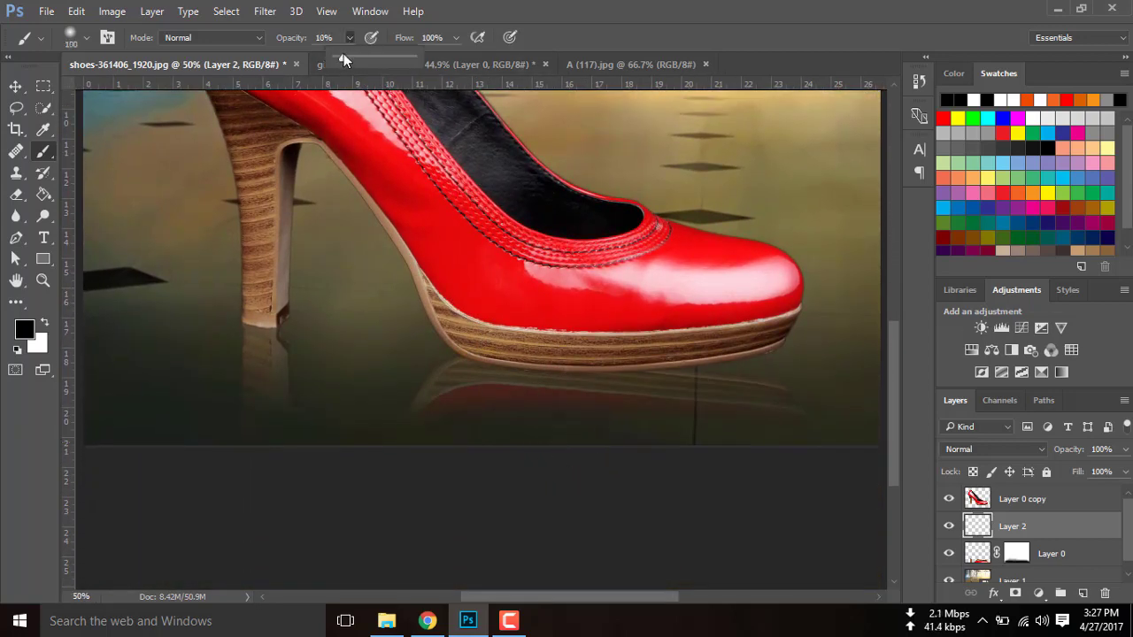
left_click_drag(343, 56, 428, 59)
key("bracketleft")
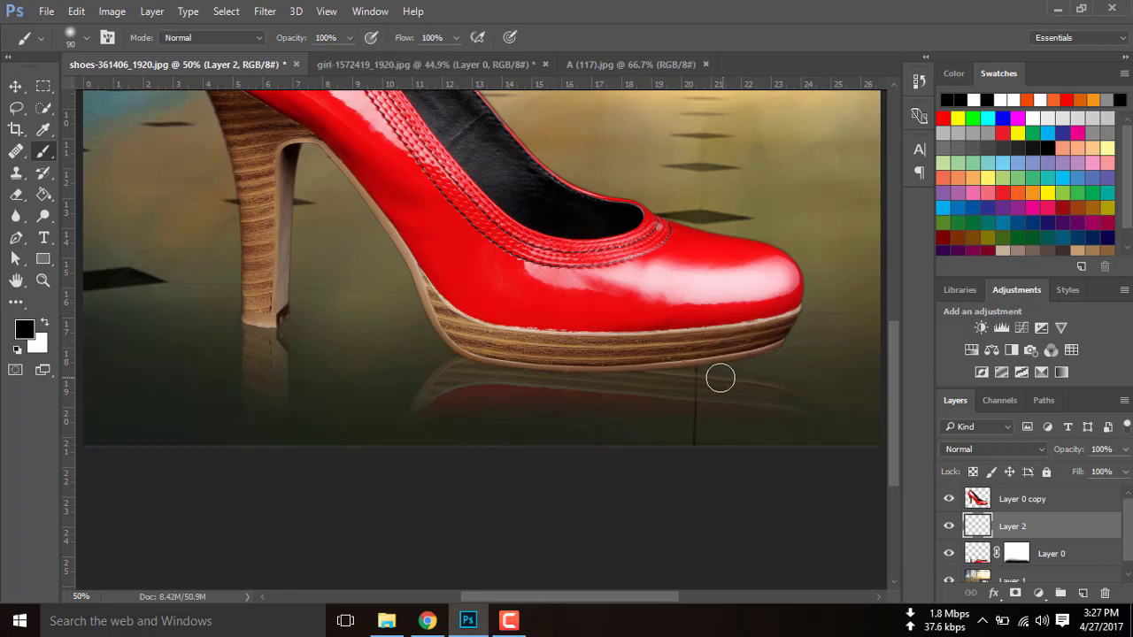
key("bracketleft")
key("bracketleft")
key("bracketleft")
mouse_move(786, 341)
left_mouse_down()
mouse_move(685, 369)
mouse_move(546, 374)
mouse_move(481, 360)
mouse_move(439, 336)
mouse_move(426, 309)
left_mouse_up()
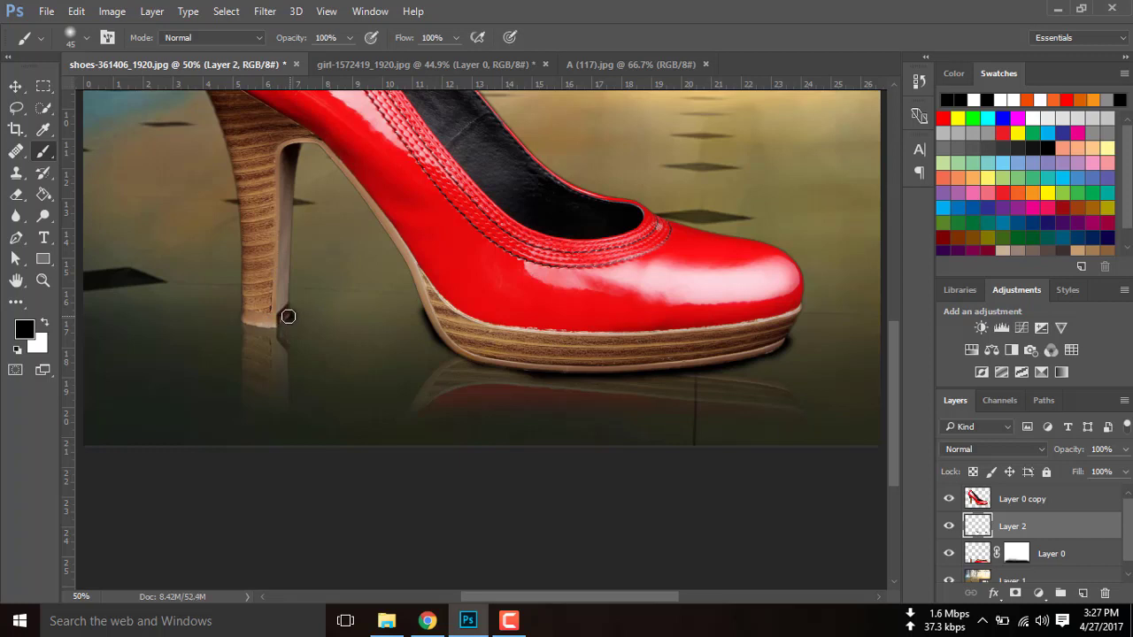
left_click_drag(280, 323, 264, 324)
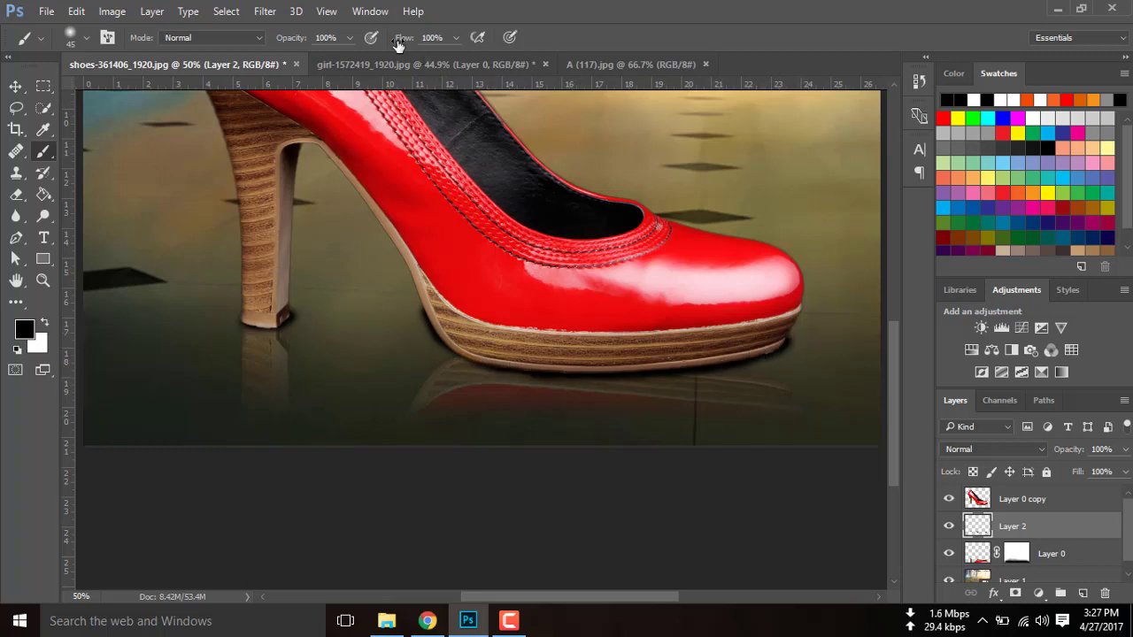
Blur the shadow with a 45.6 px Gaussian Blur and compare it on and off.
left_click(265, 10)
mouse_move(272, 195)
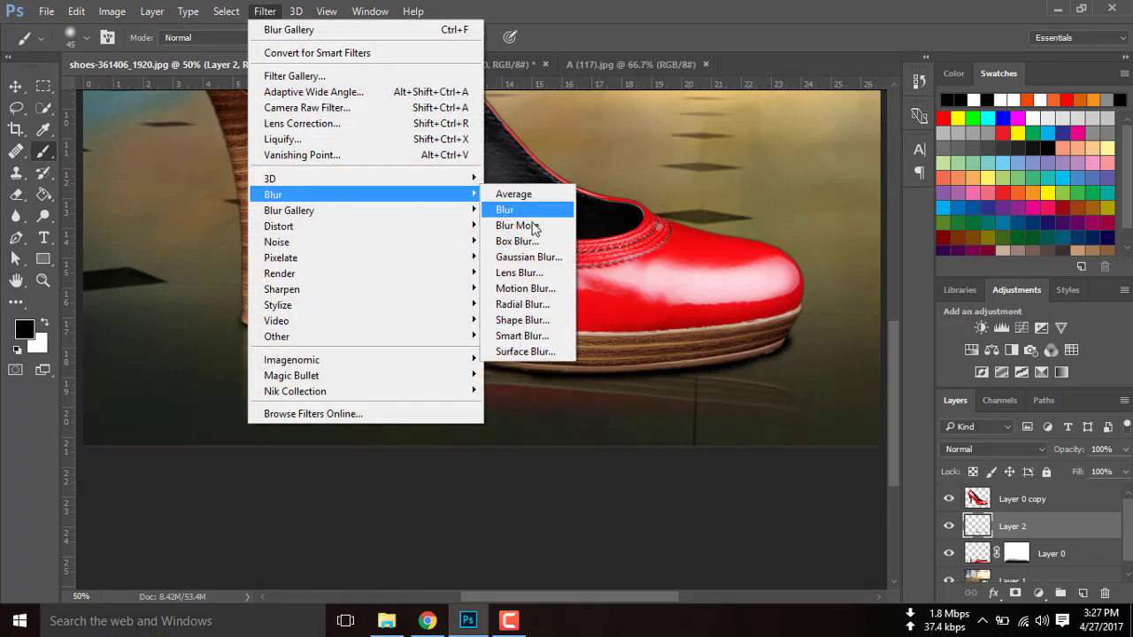
left_click(528, 257)
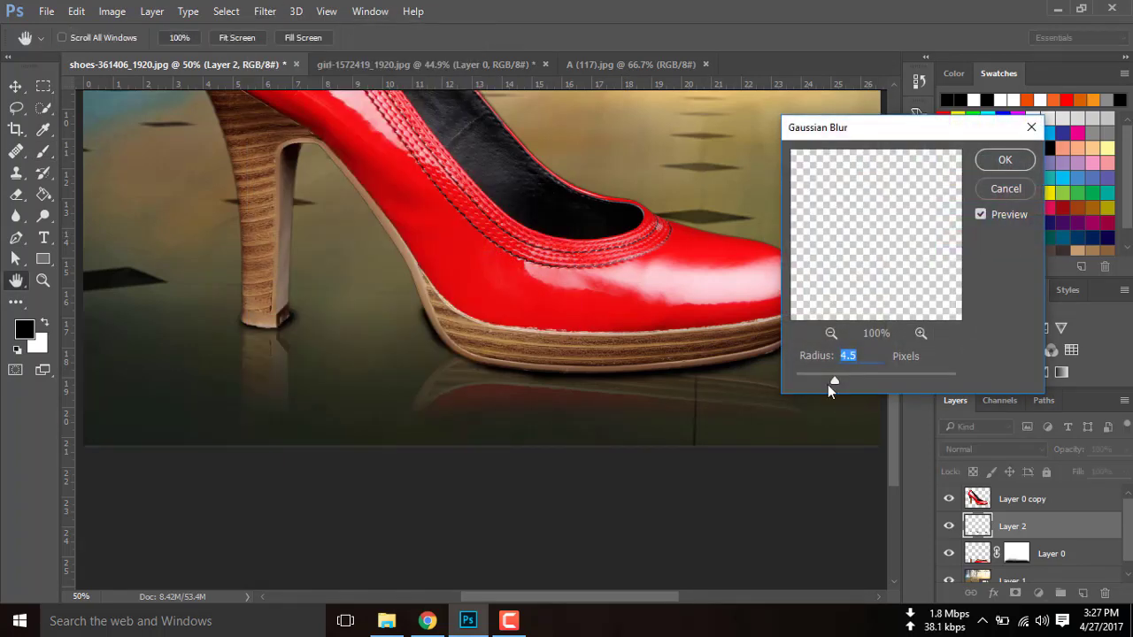
left_click_drag(834, 381, 880, 378)
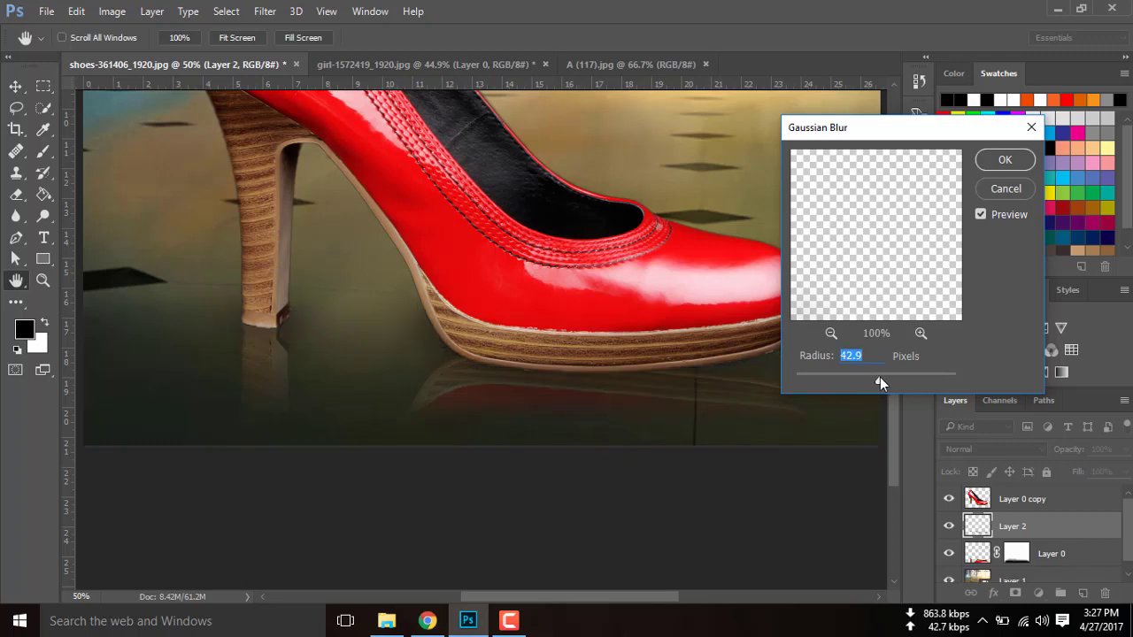
left_click_drag(880, 377, 882, 377)
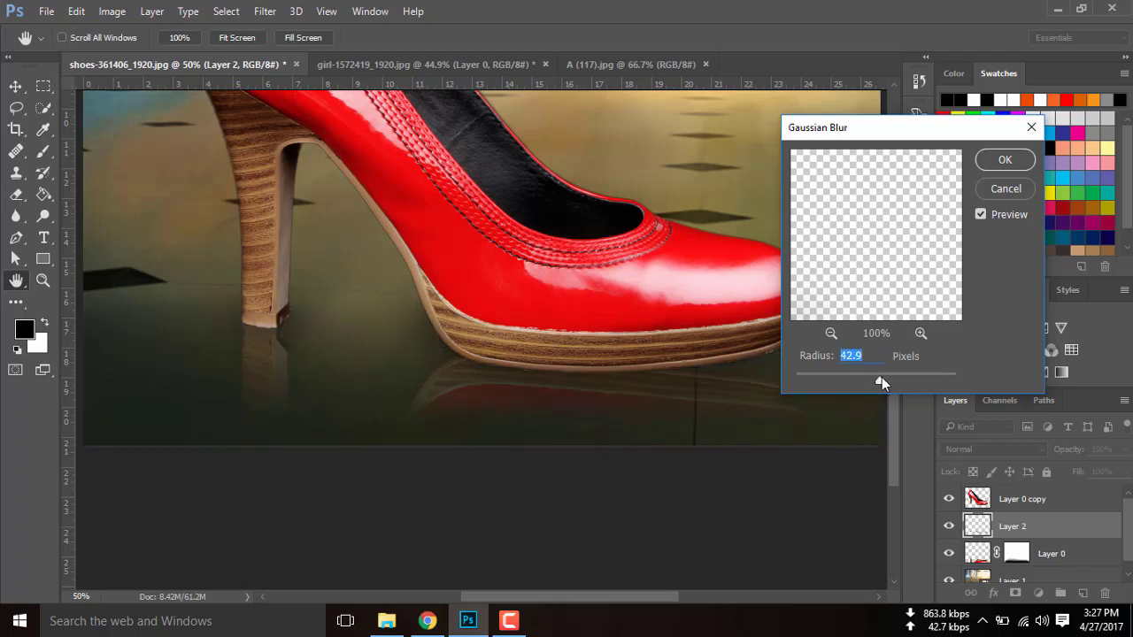
left_click(984, 215)
left_click(1004, 161)
key("b")
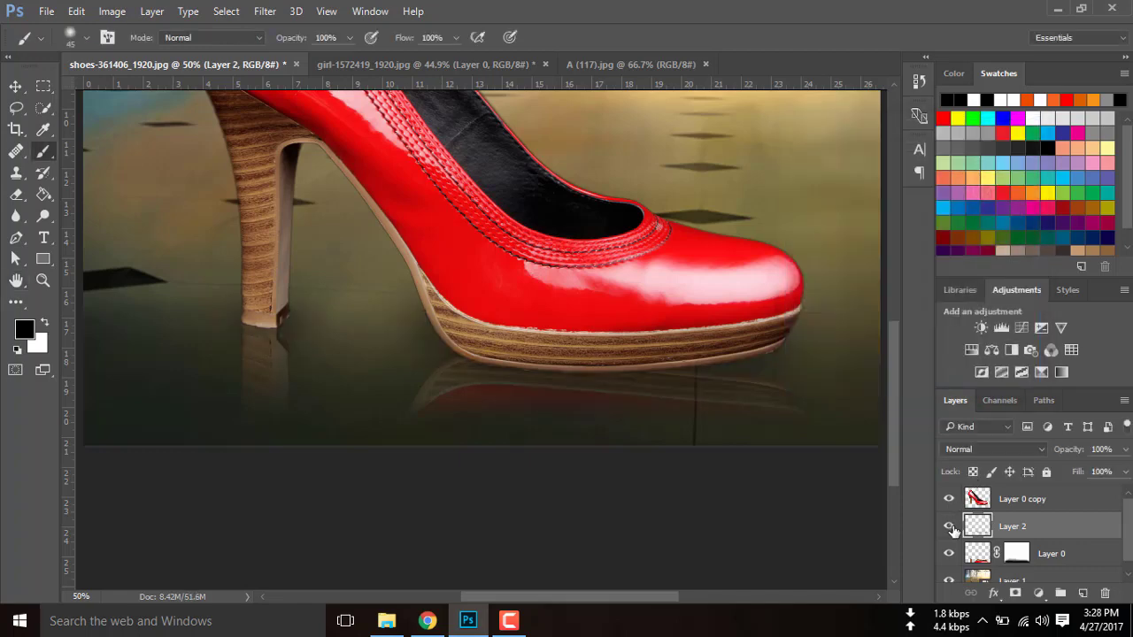
left_click(950, 528)
key("ctrl+0")
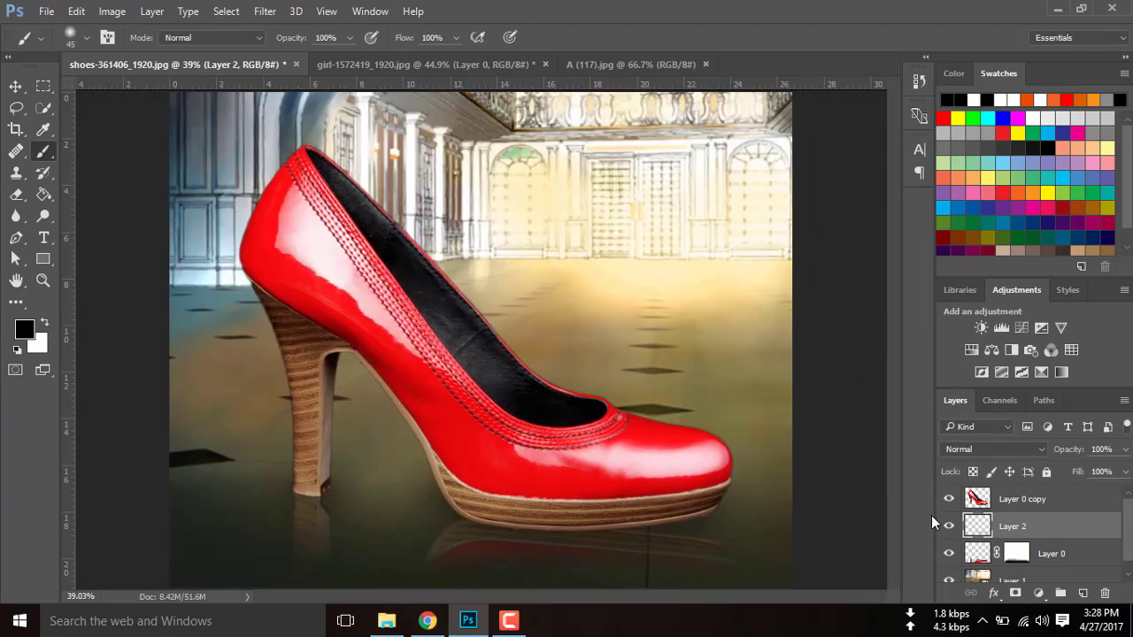
On a new Layer 3, paint a dark patch with a larger brush between heel and sole.
left_click(950, 527)
left_click(1082, 594)
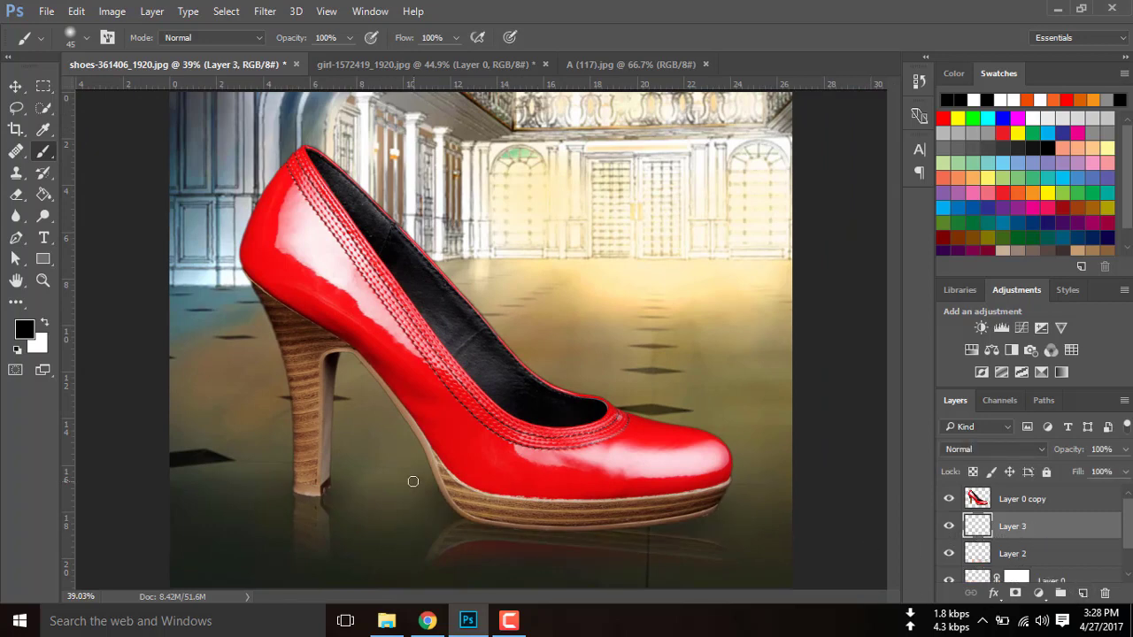
key("bracketright")
key("bracketright")
key("bracketright")
mouse_move(360, 471)
left_mouse_down()
mouse_move(399, 482)
mouse_move(414, 462)
left_mouse_up()
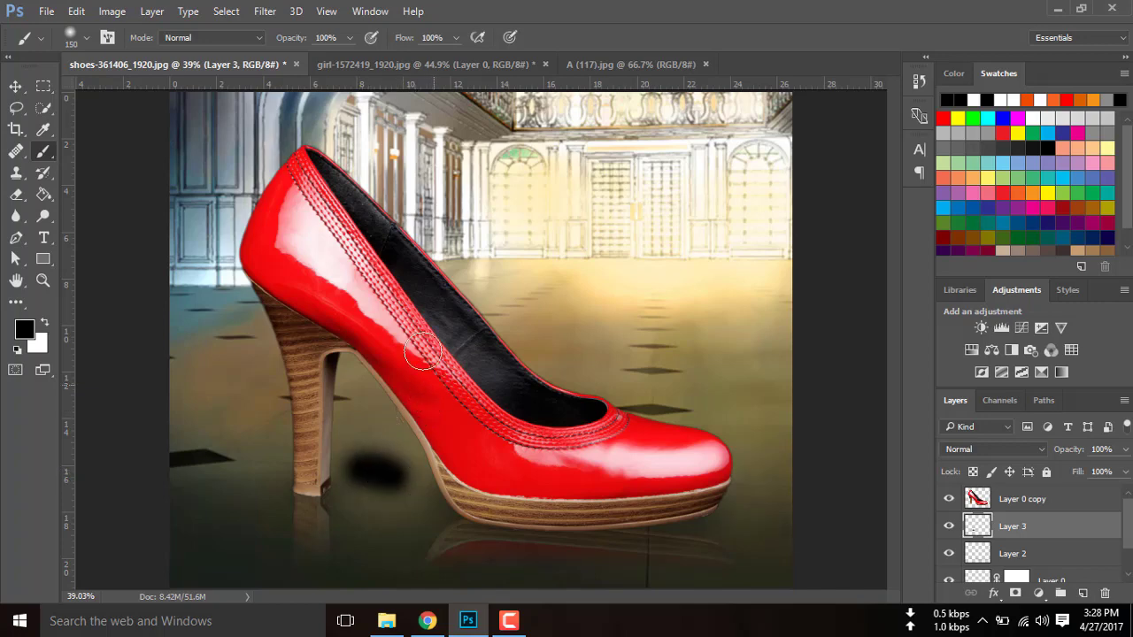
Apply an 84.1 px Gaussian Blur to Layer 3 and toggle it to compare.
left_click(265, 10)
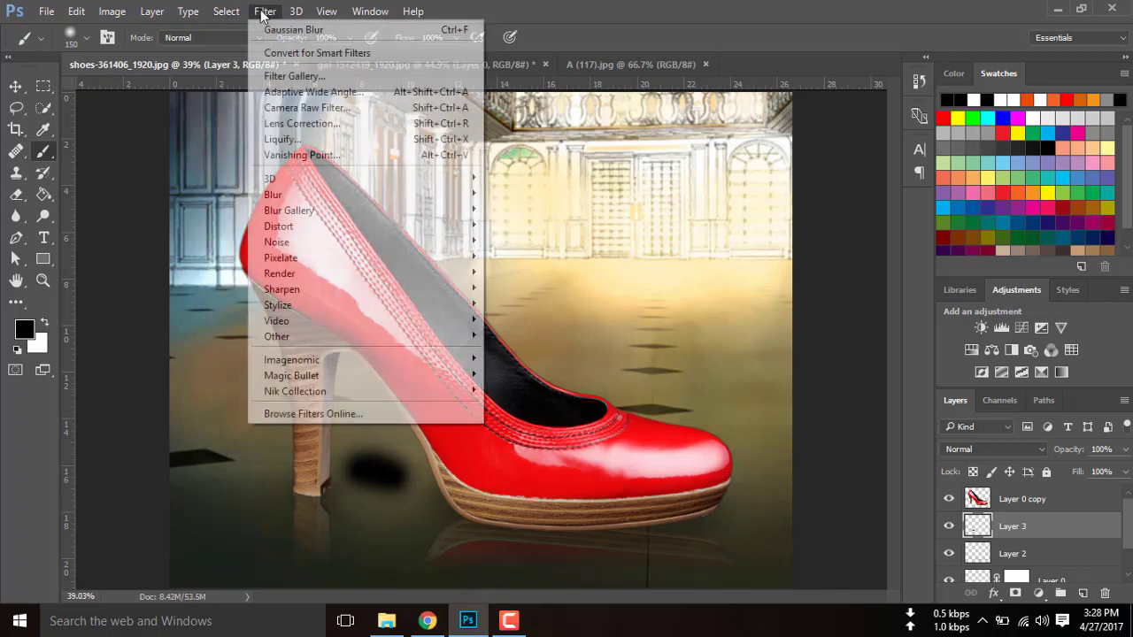
mouse_move(273, 194)
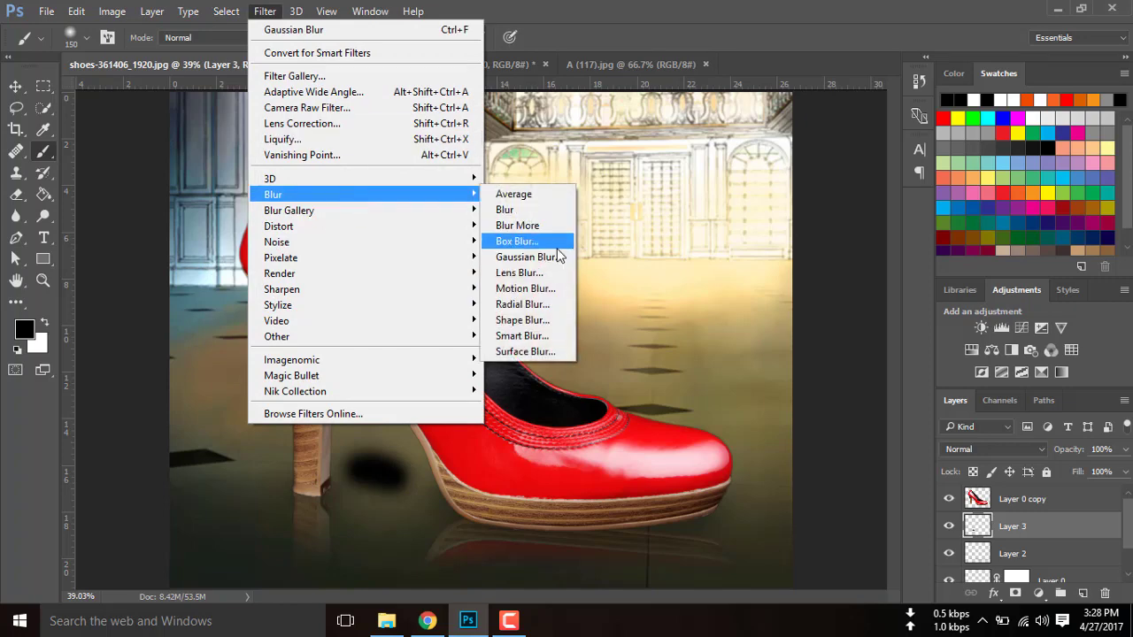
left_click(542, 257)
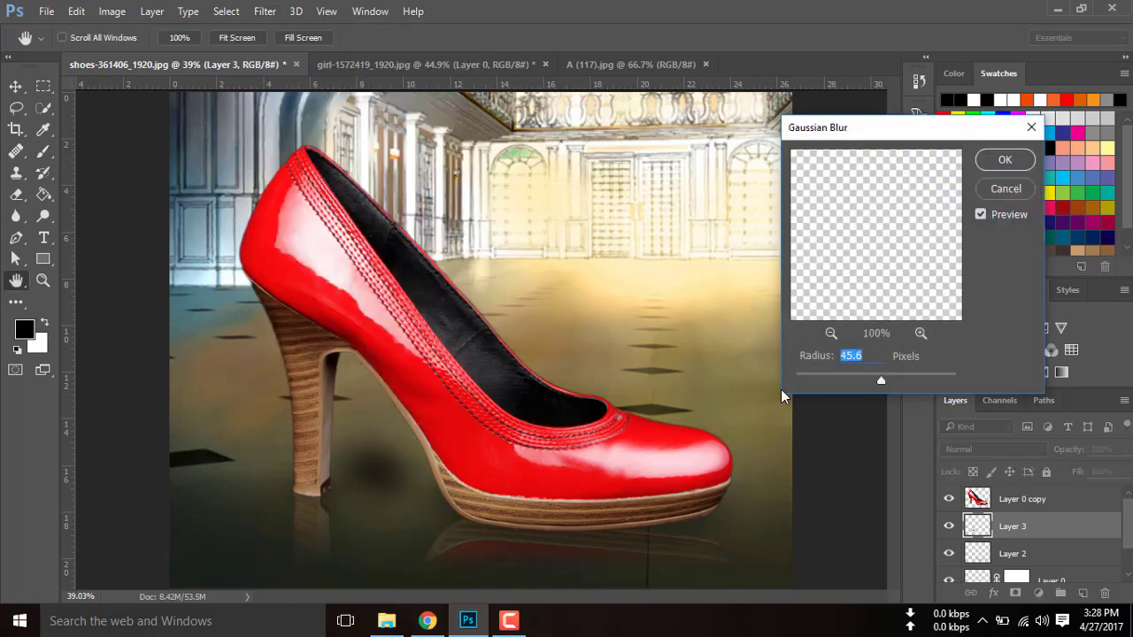
left_click_drag(881, 379, 894, 379)
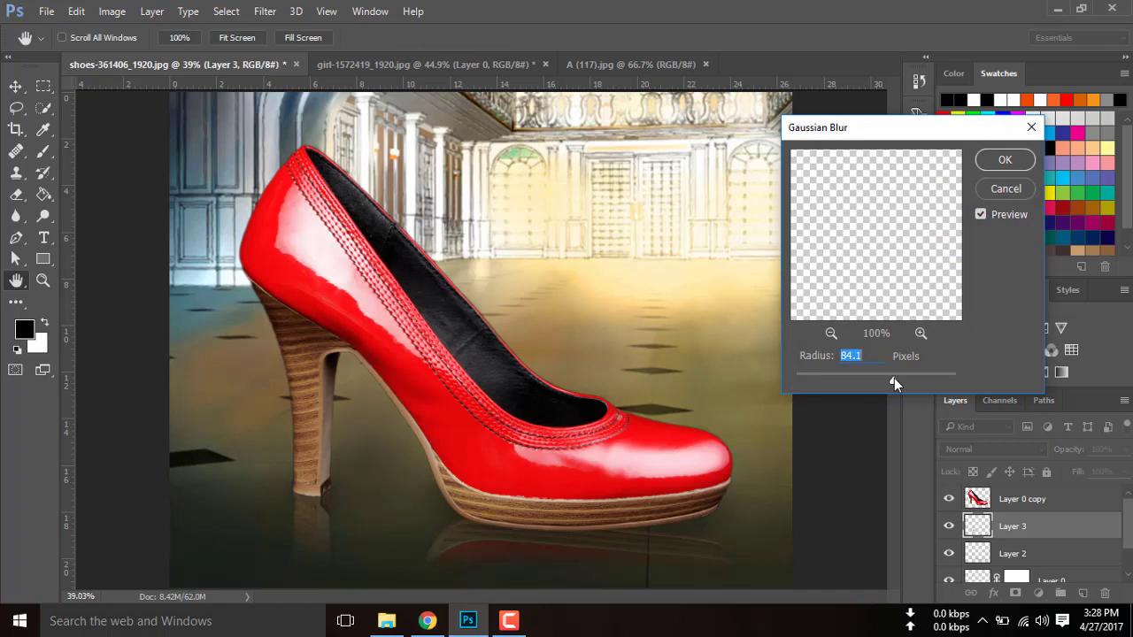
left_click(895, 378)
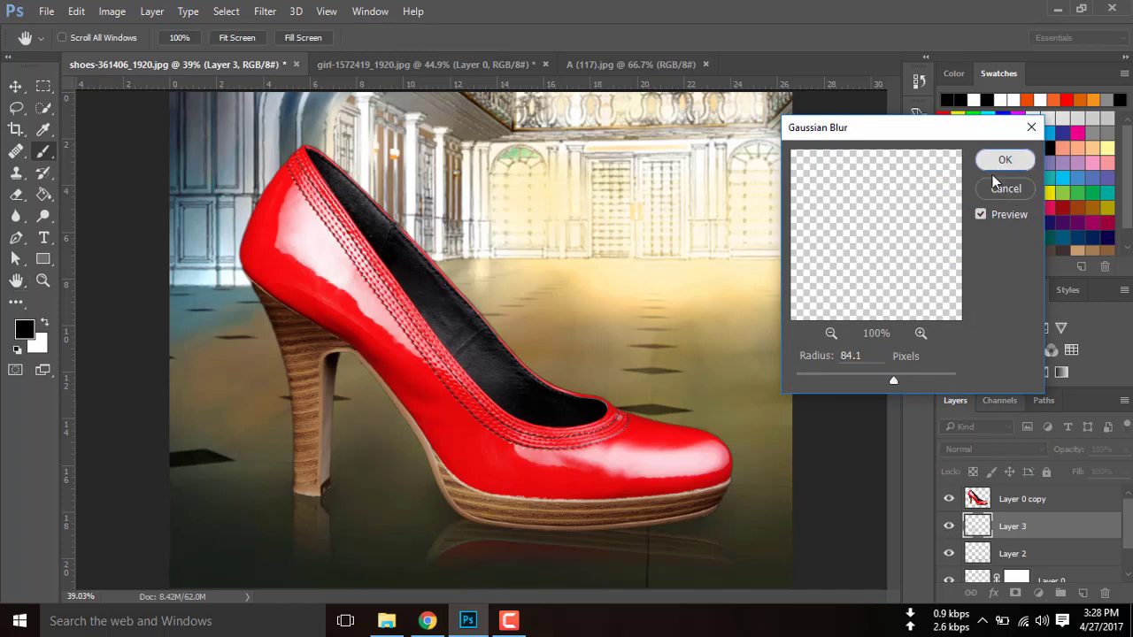
left_click(1004, 161)
left_click(949, 529)
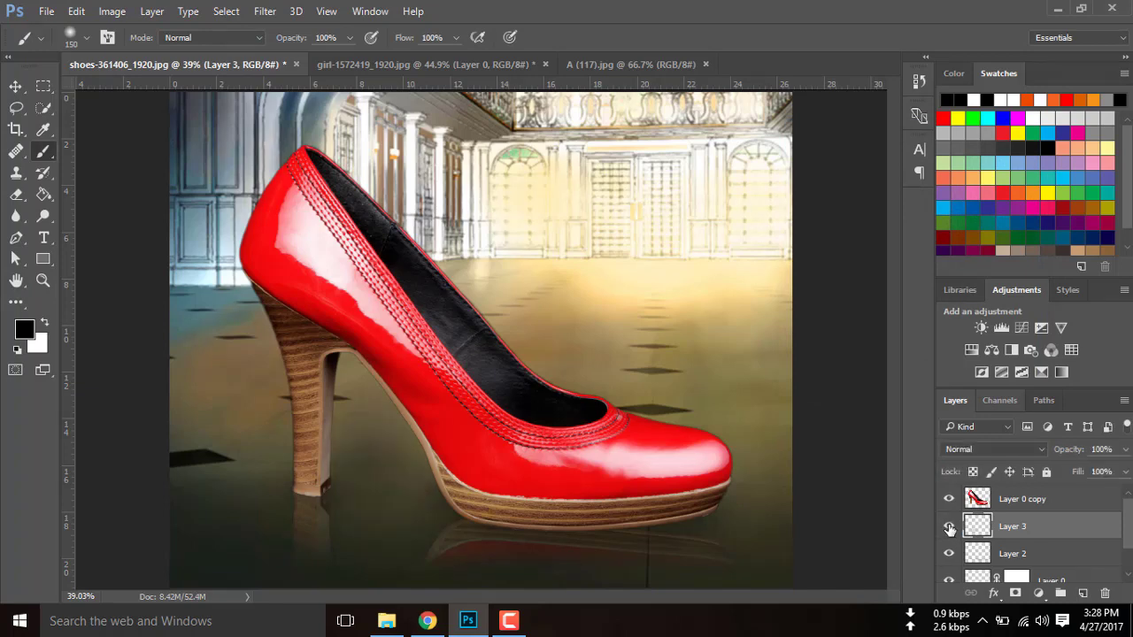
Move the girl into the shoe document, stack Layer 4 above Layer 0 copy, and place her on the shoe.
left_click(390, 67)
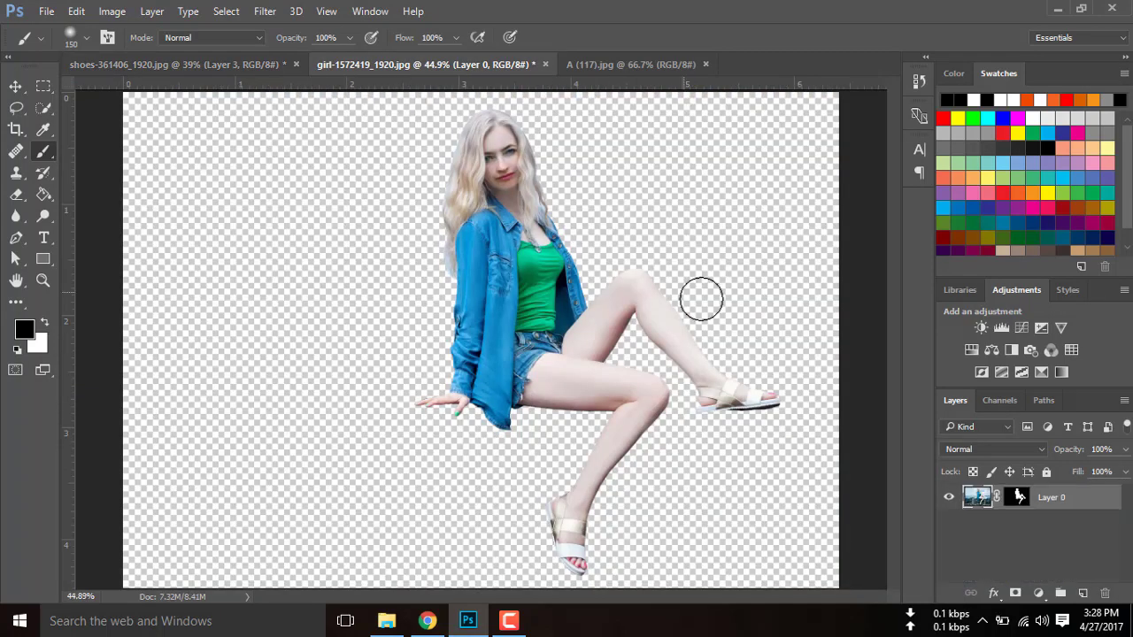
left_click(16, 80)
left_click(527, 244)
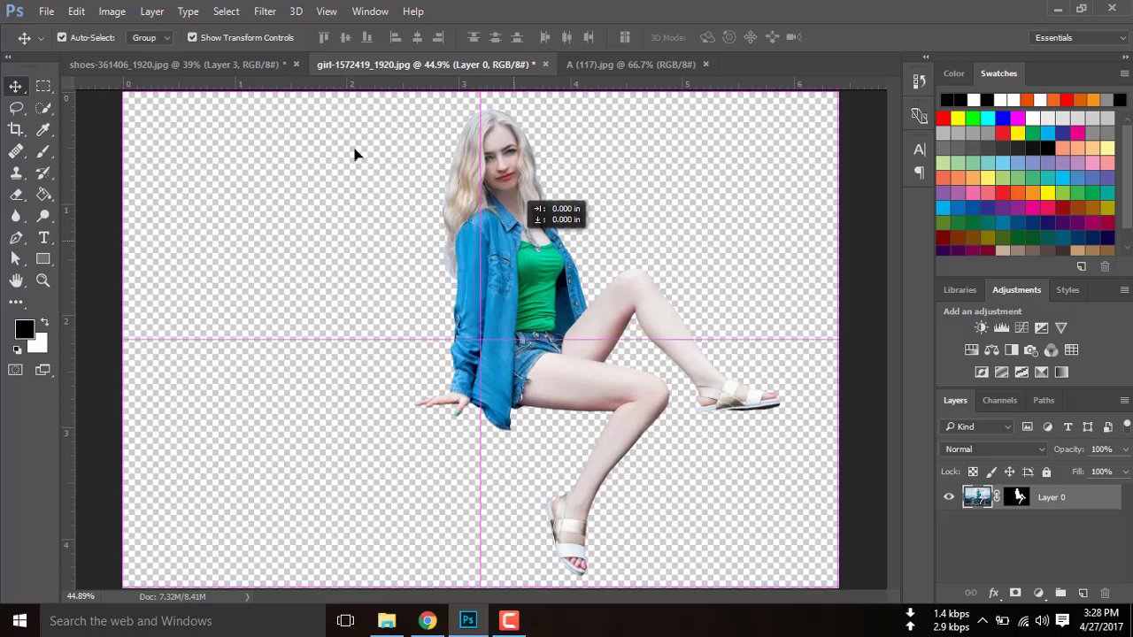
left_click_drag(527, 244, 485, 297)
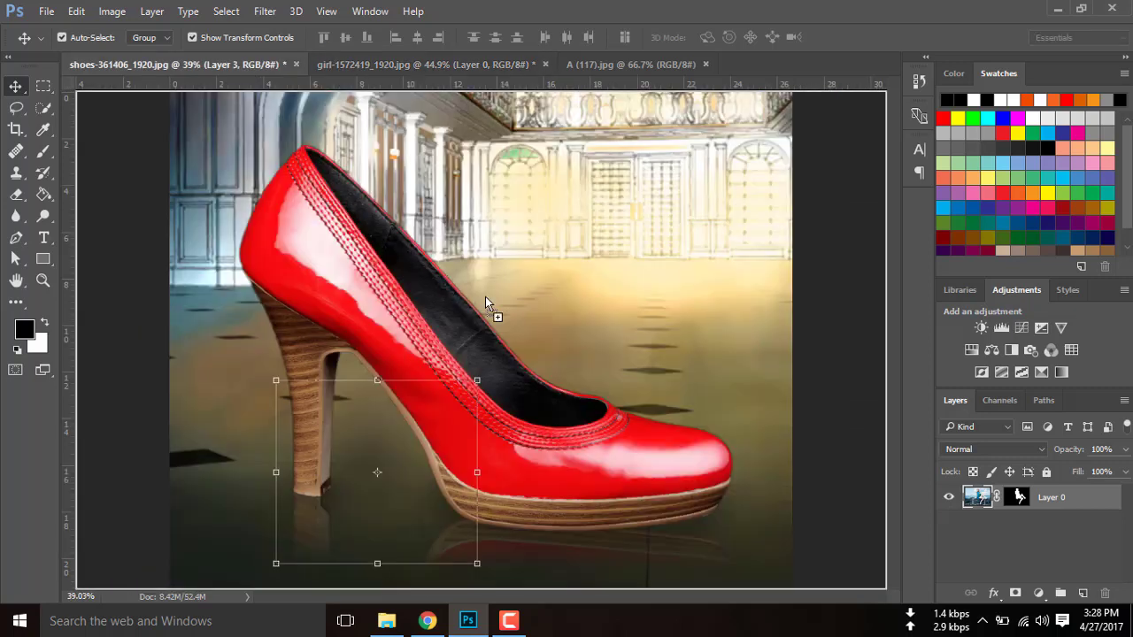
left_click_drag(524, 334, 524, 335)
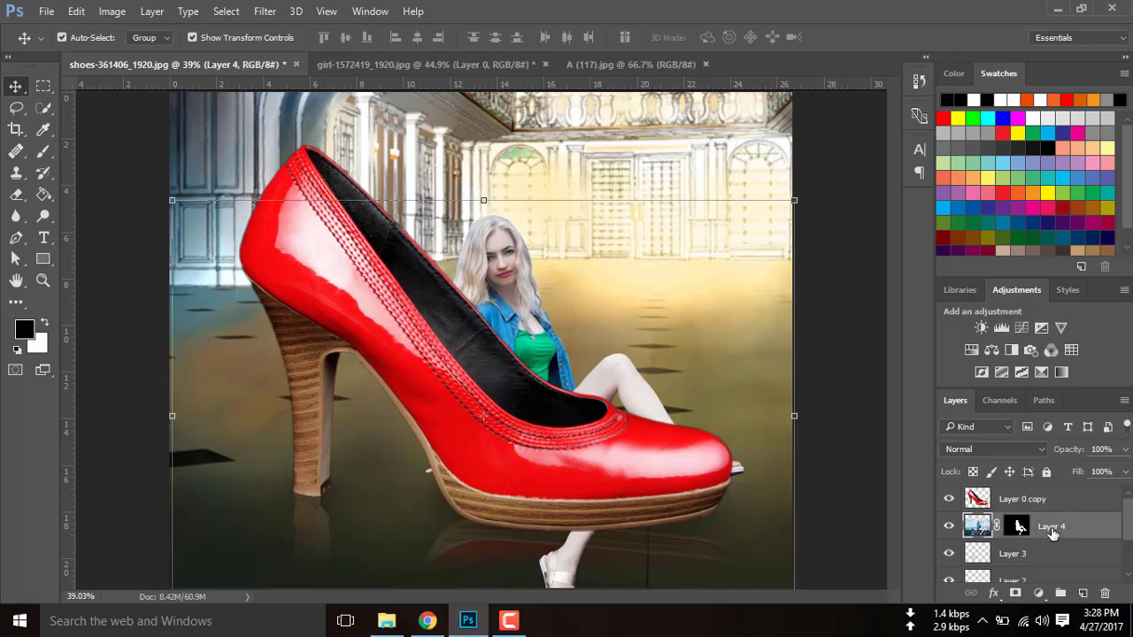
left_click_drag(1042, 509, 1048, 494)
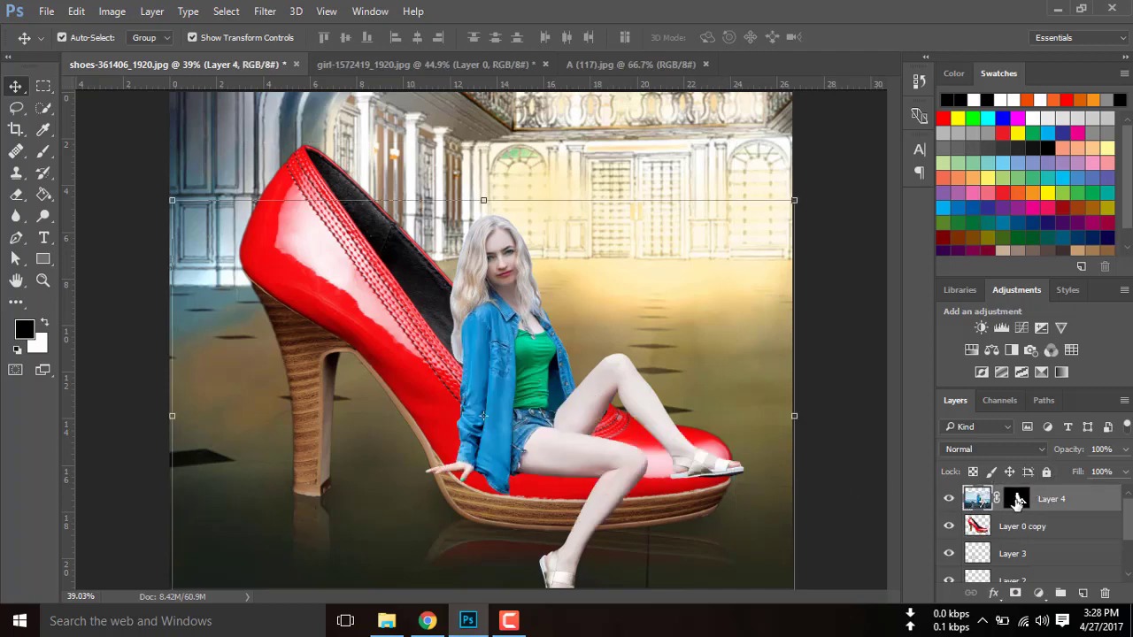
mouse_move(589, 396)
left_mouse_down()
mouse_move(575, 339)
mouse_move(594, 357)
left_mouse_up()
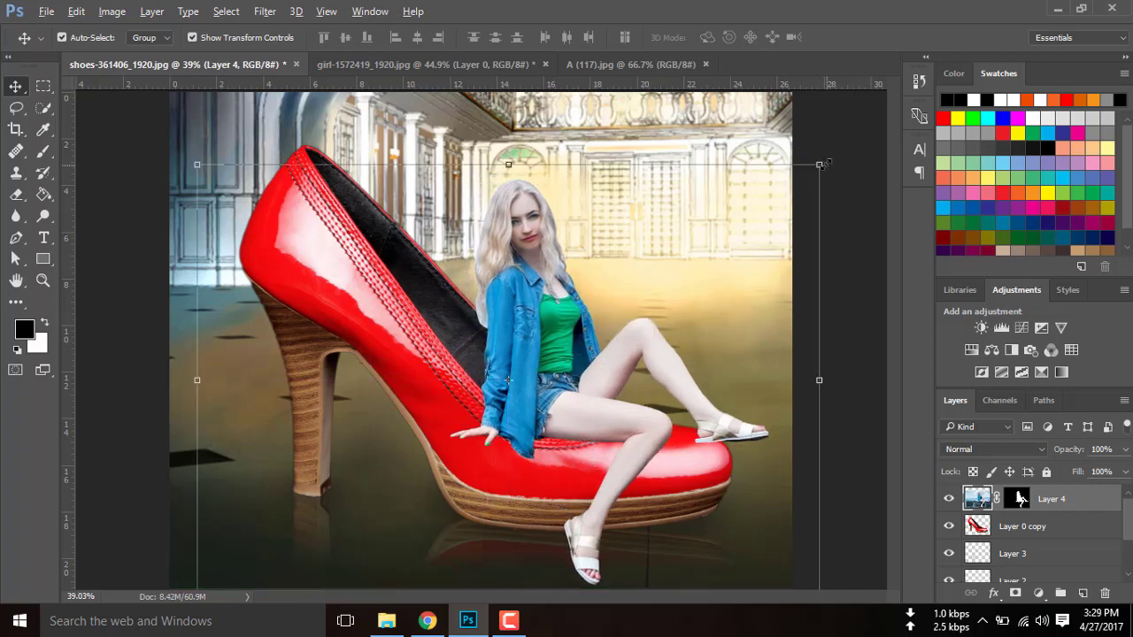
Scale the girl to about 90% and shift her slightly right, committing the transform.
left_click_drag(819, 163, 799, 194)
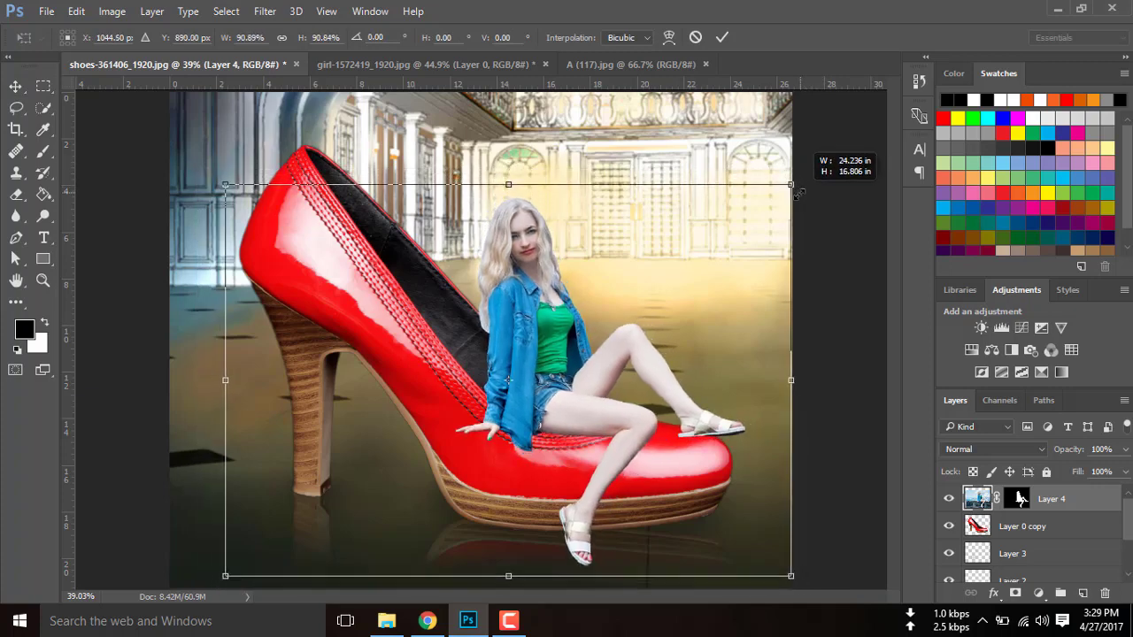
left_click_drag(696, 303, 701, 303)
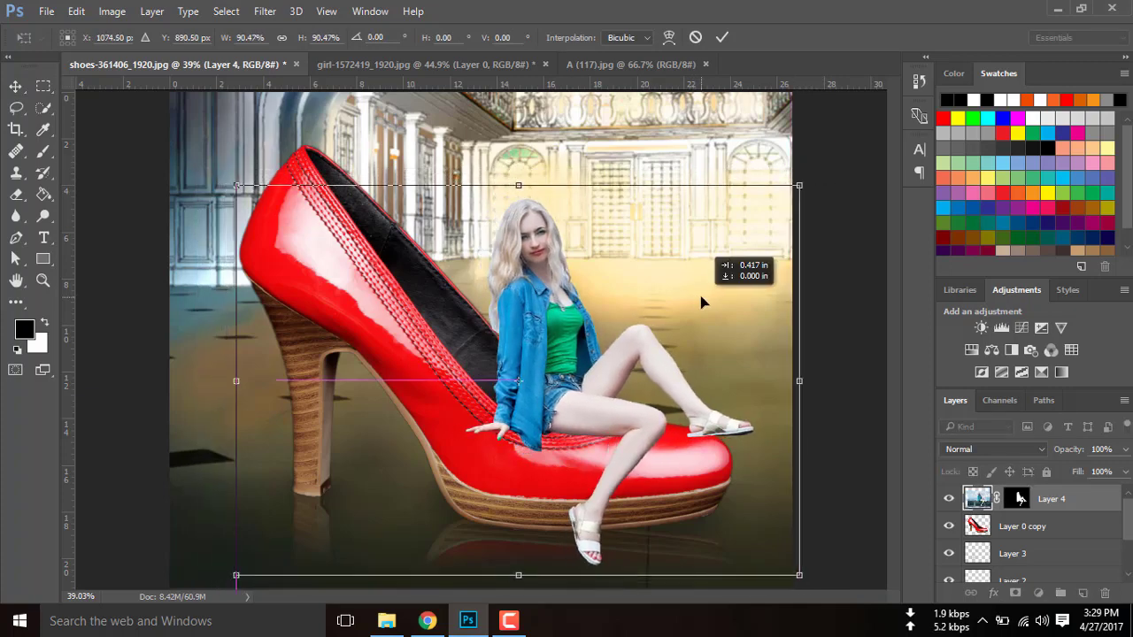
left_click_drag(701, 303, 700, 300)
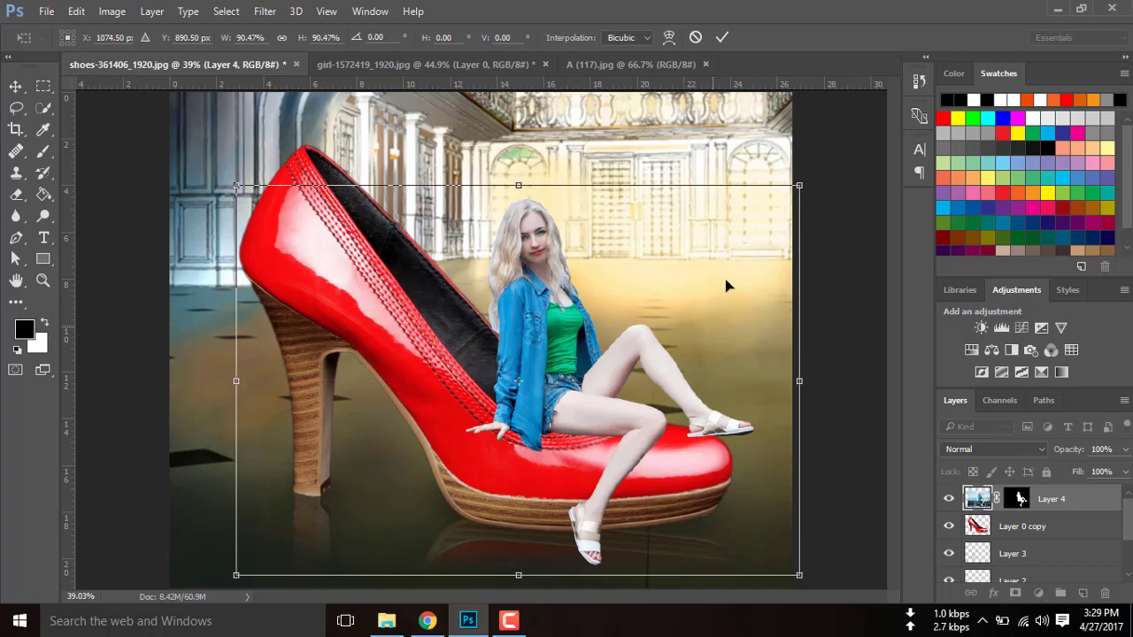
left_click(722, 37)
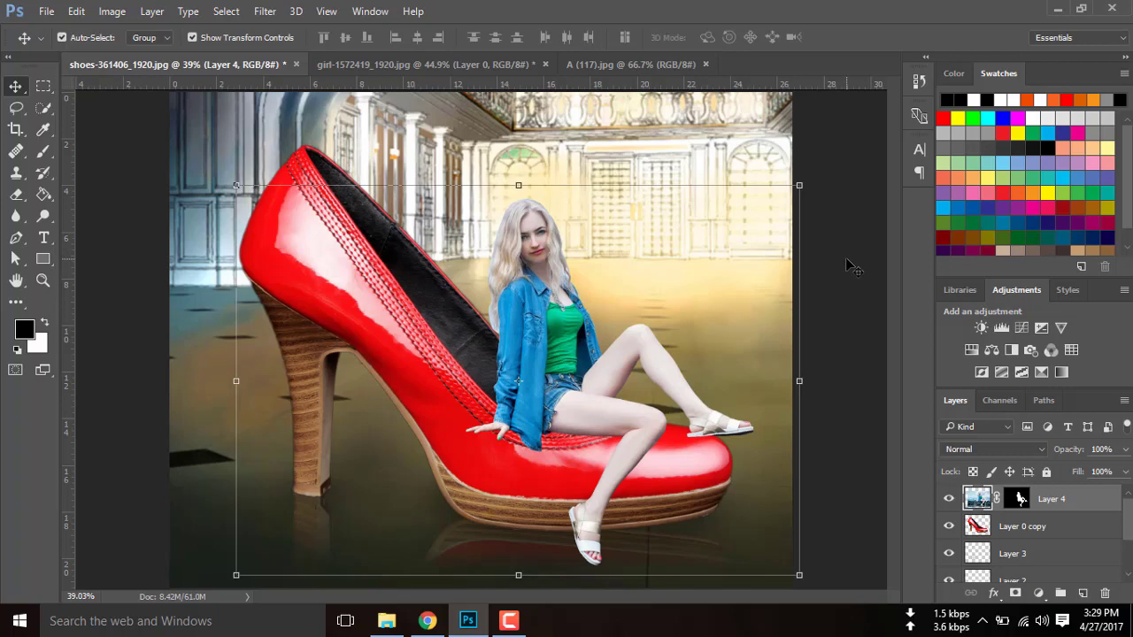
Shrink the girl a little more, nudge her right and down onto the shoe, and commit.
left_click(850, 265)
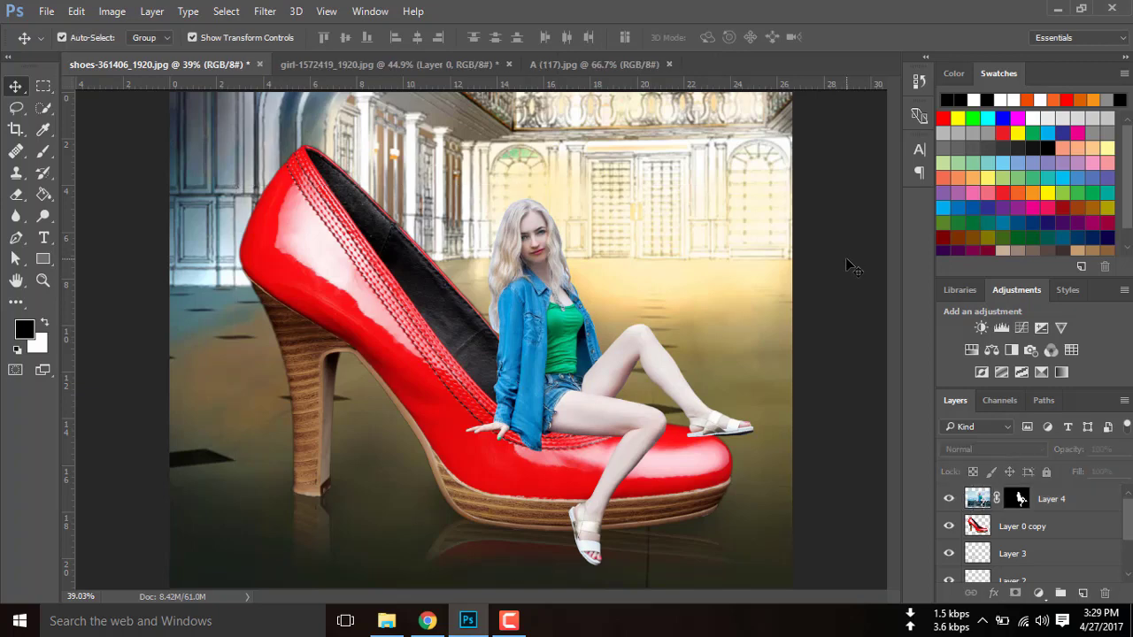
left_click(1005, 501)
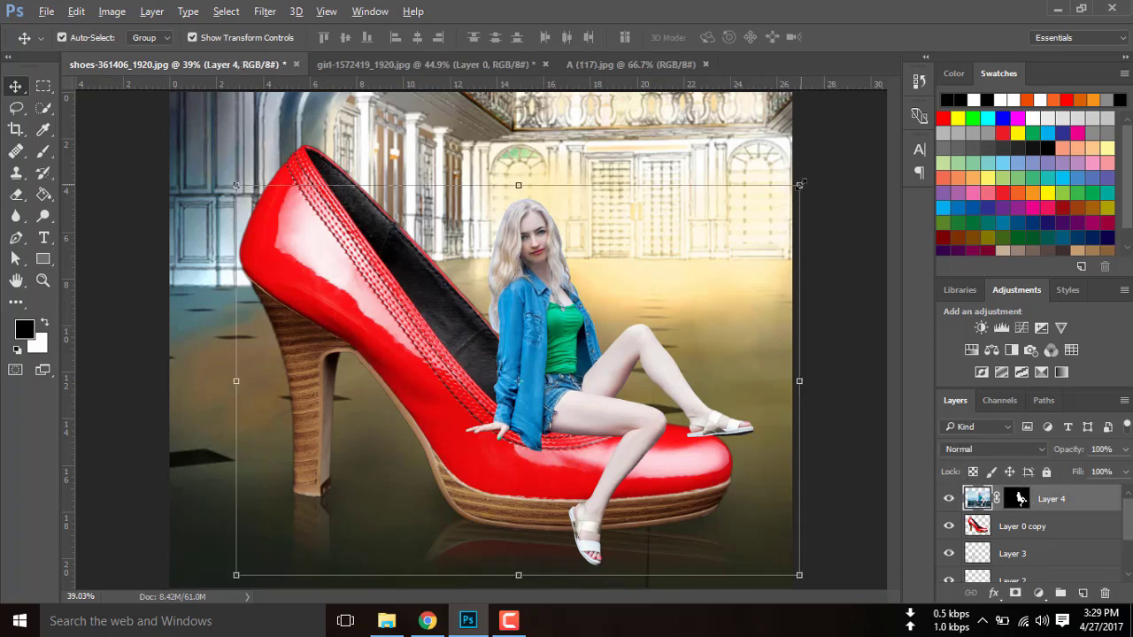
left_click_drag(800, 185, 785, 221)
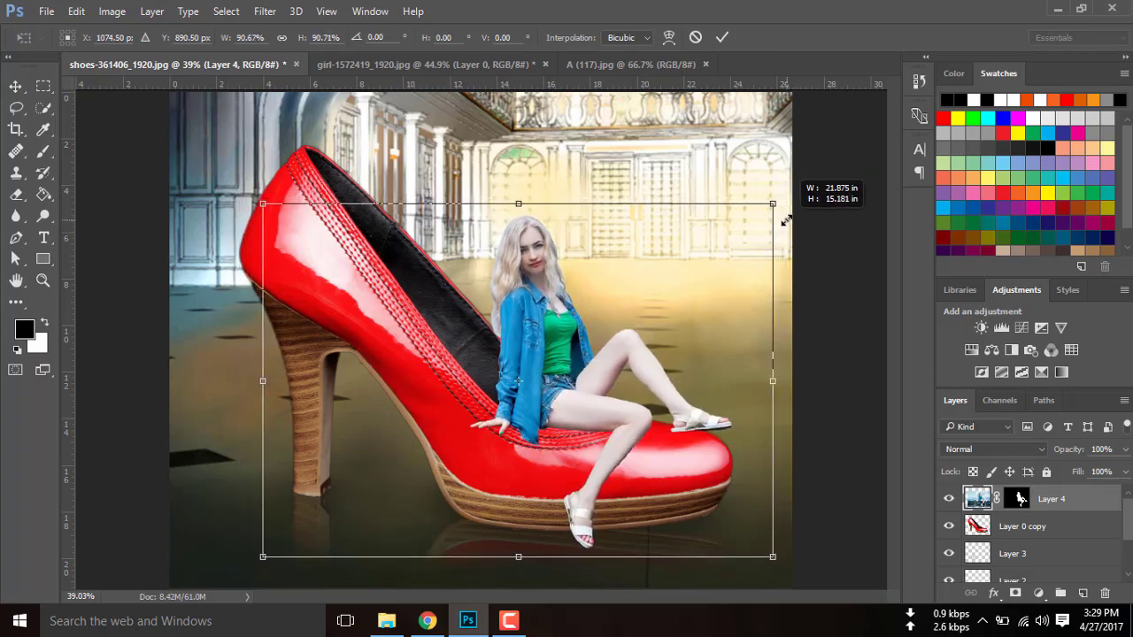
left_click_drag(657, 307, 670, 316)
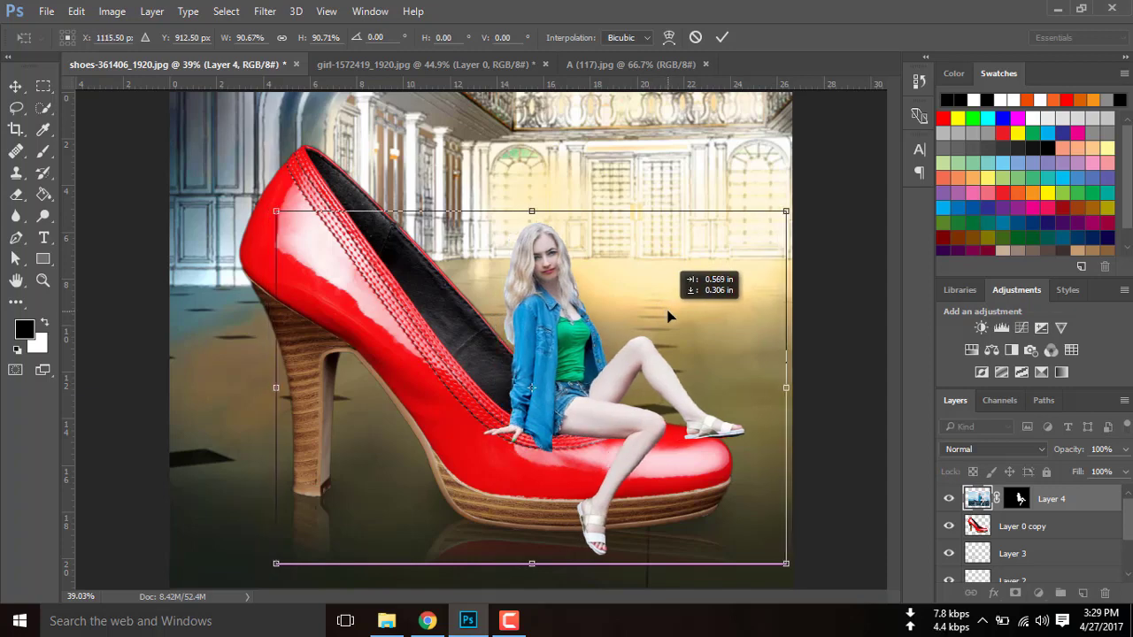
left_click(722, 37)
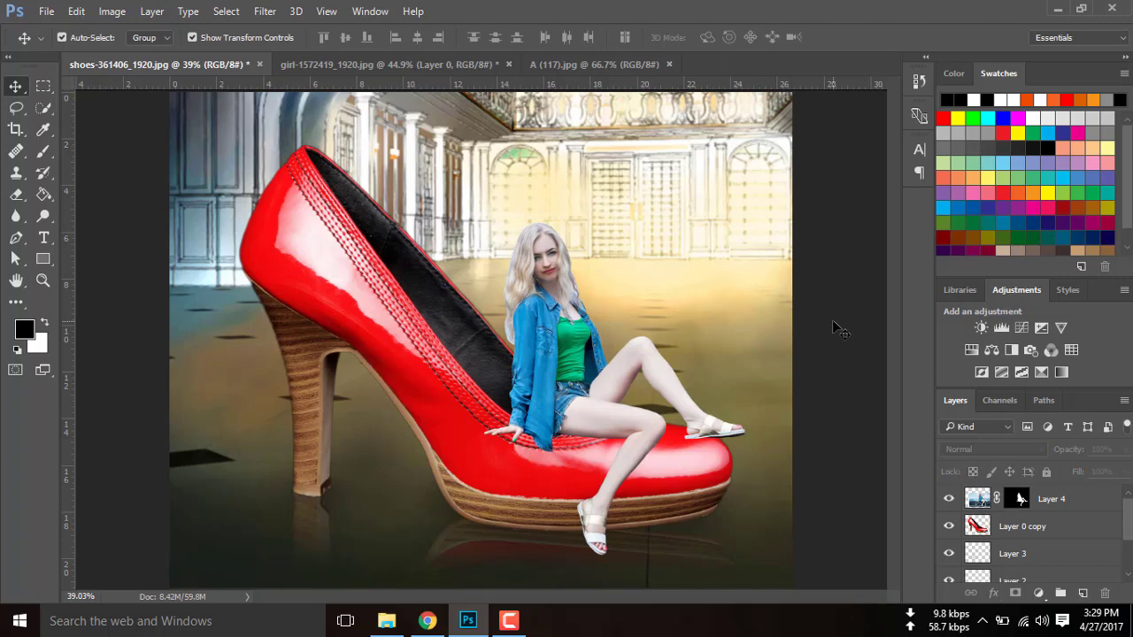
key("ctrl")
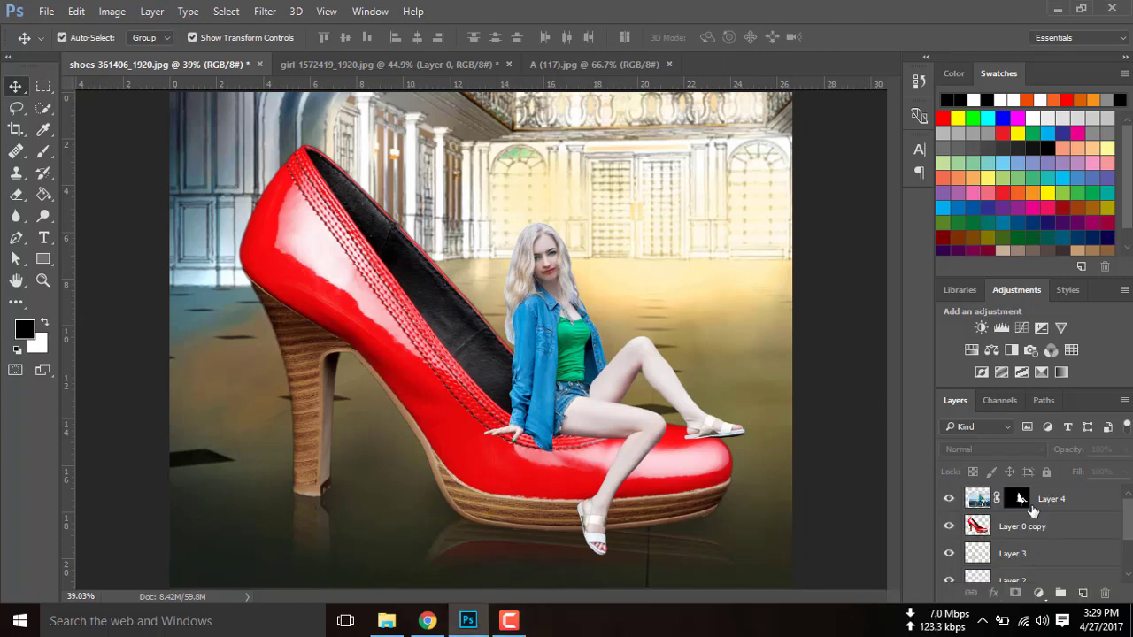
Open Select and Mask on Layer 4's mask, view at 100%, and enable Smart Radius.
left_click(1019, 500)
right_click(1019, 500)
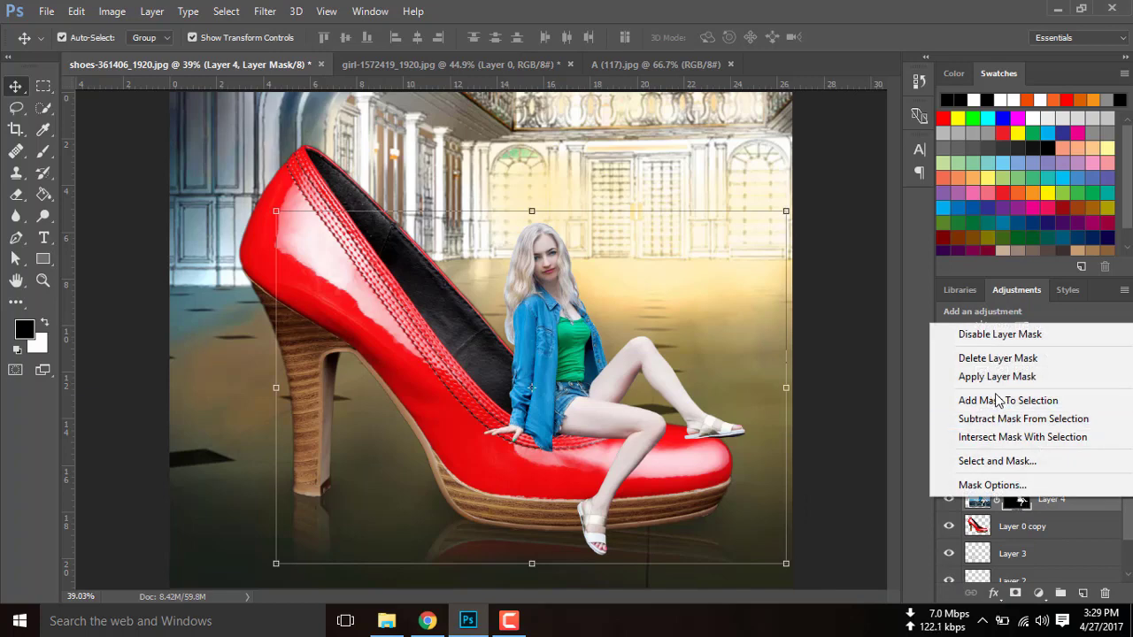
left_click(997, 461)
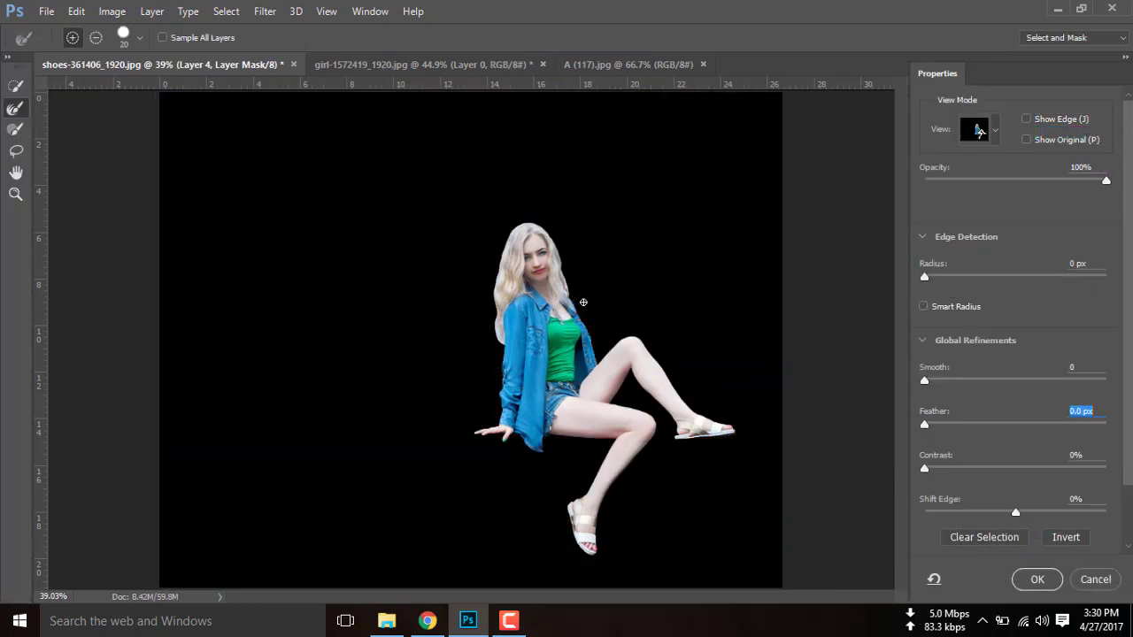
key("ctrl+1")
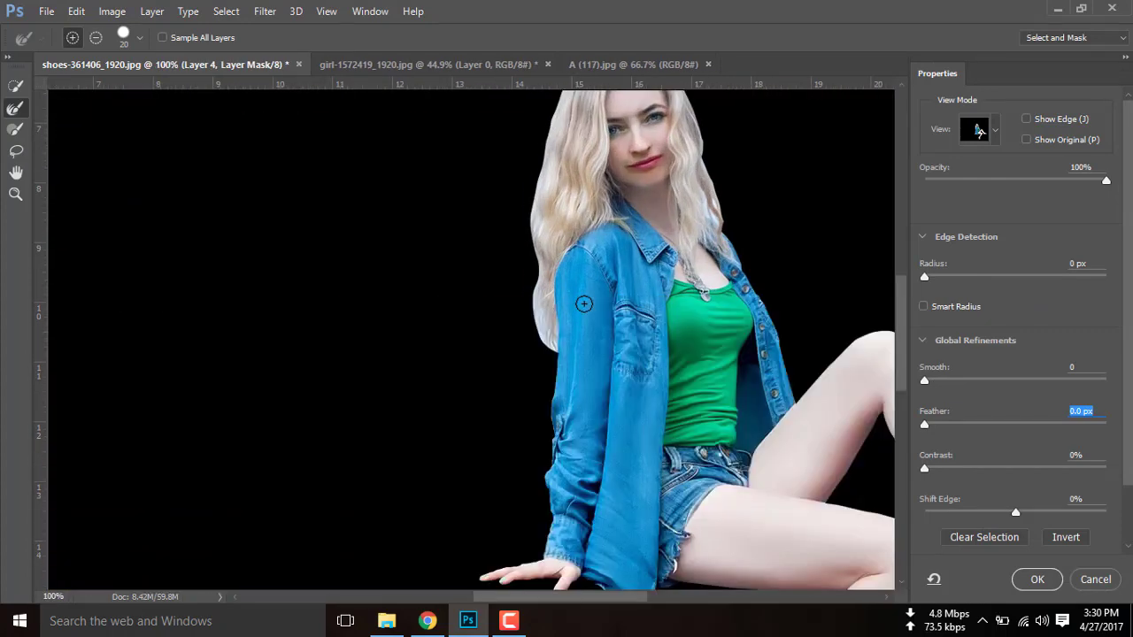
left_click_drag(596, 240, 525, 334)
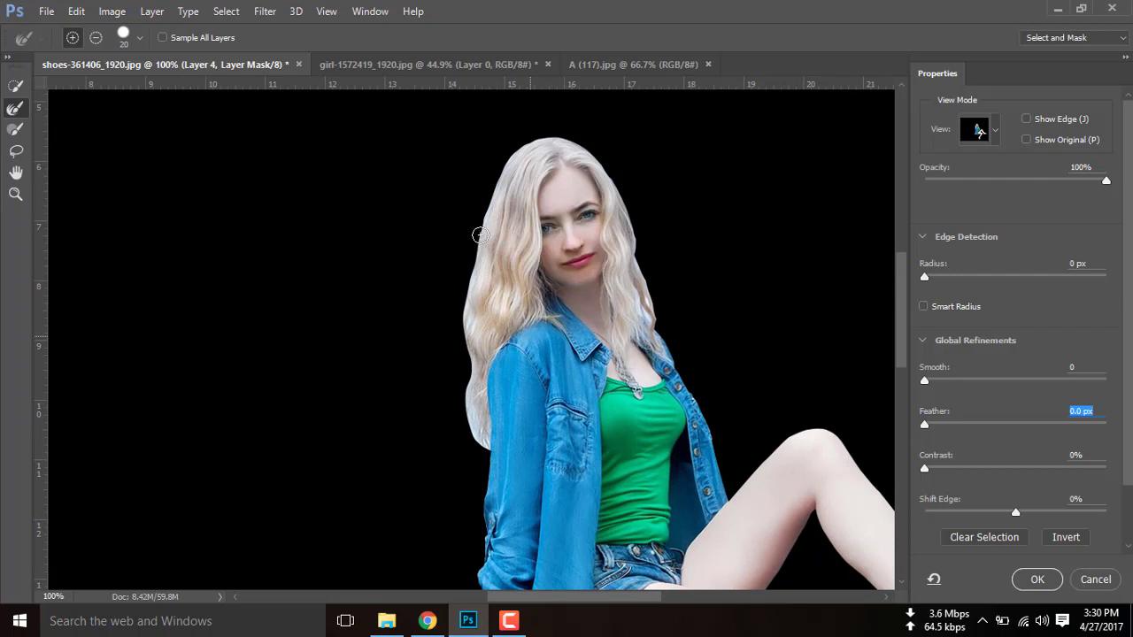
left_click(924, 308)
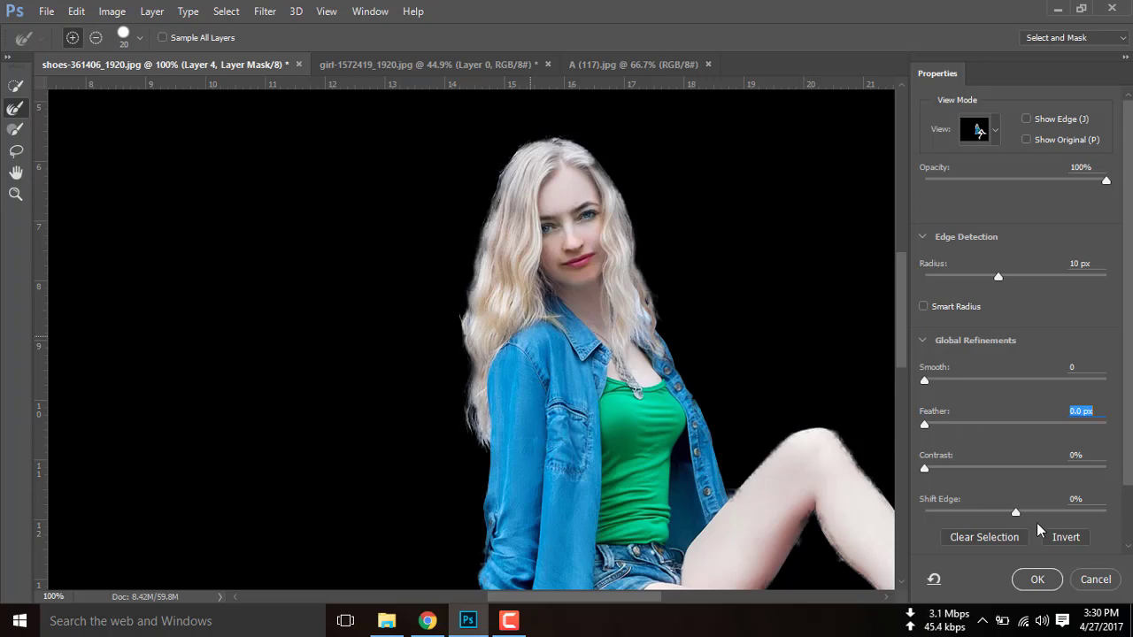
left_click(1037, 580)
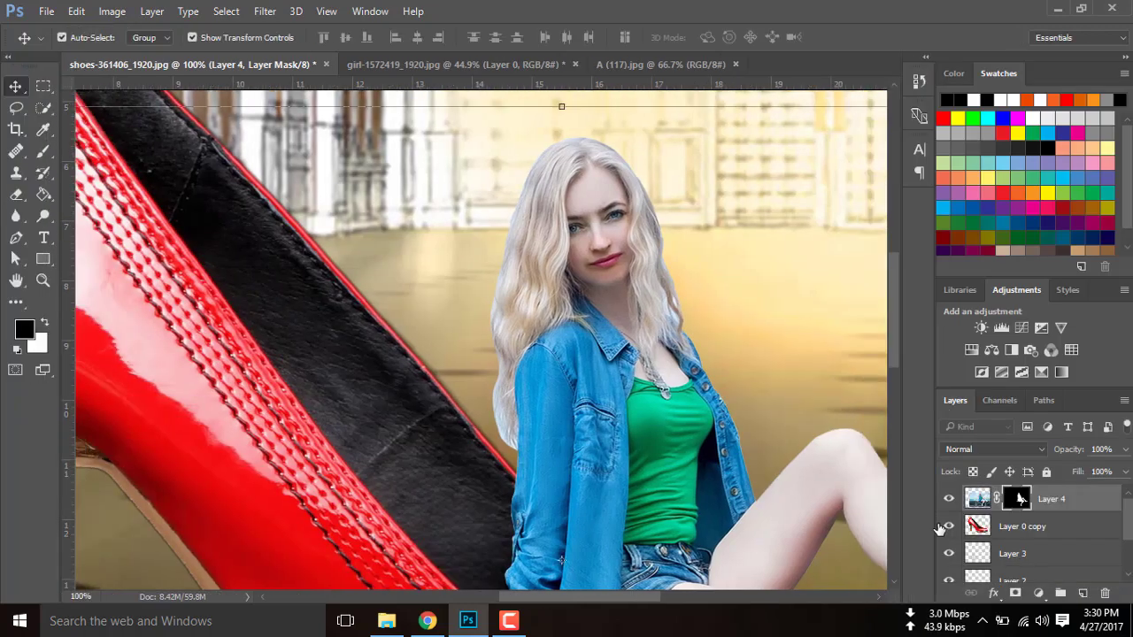
Refine the fringe along the girl's left hair edge in Select and Mask.
right_click(1016, 499)
left_click(1004, 462)
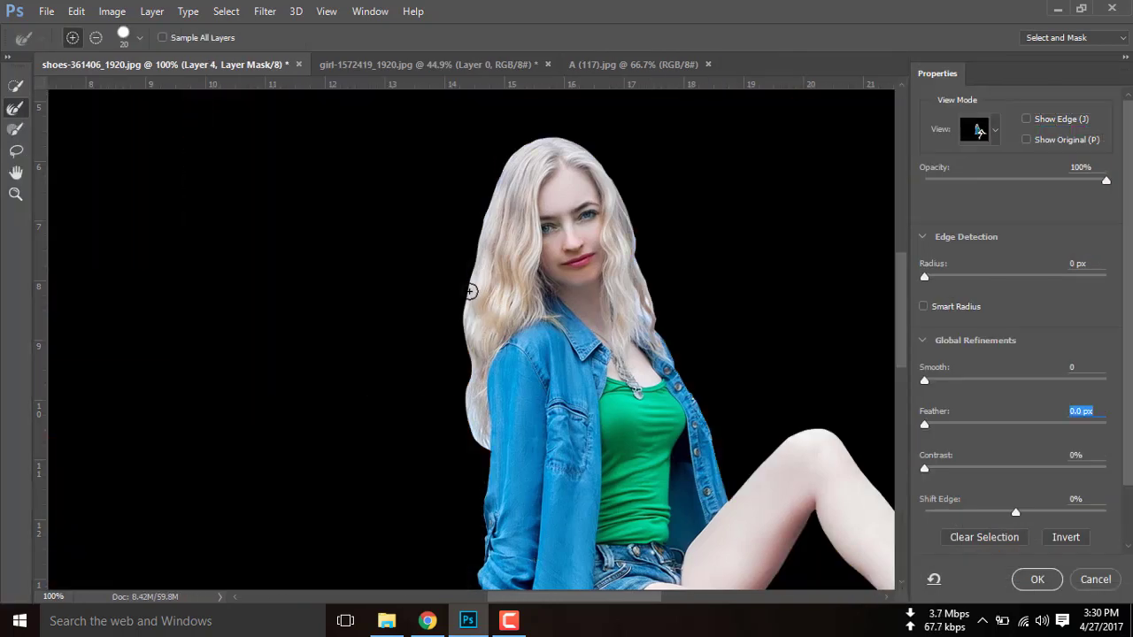
left_click_drag(469, 273, 482, 443)
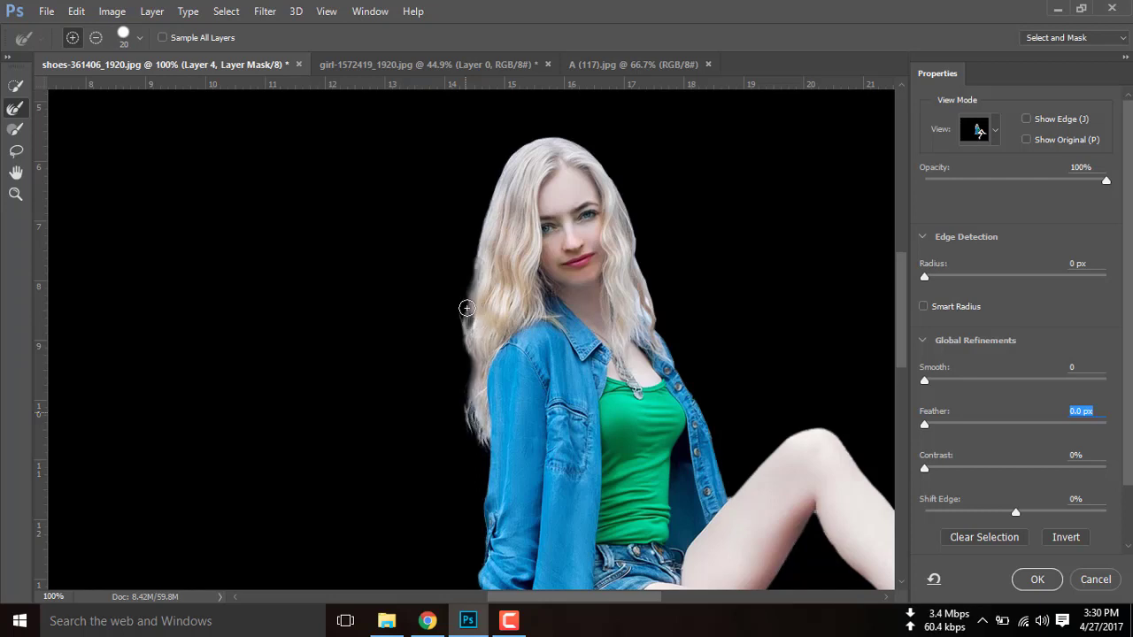
mouse_move(466, 307)
left_mouse_down()
mouse_move(486, 212)
mouse_move(531, 145)
mouse_move(554, 134)
mouse_move(606, 172)
mouse_move(662, 314)
left_mouse_up()
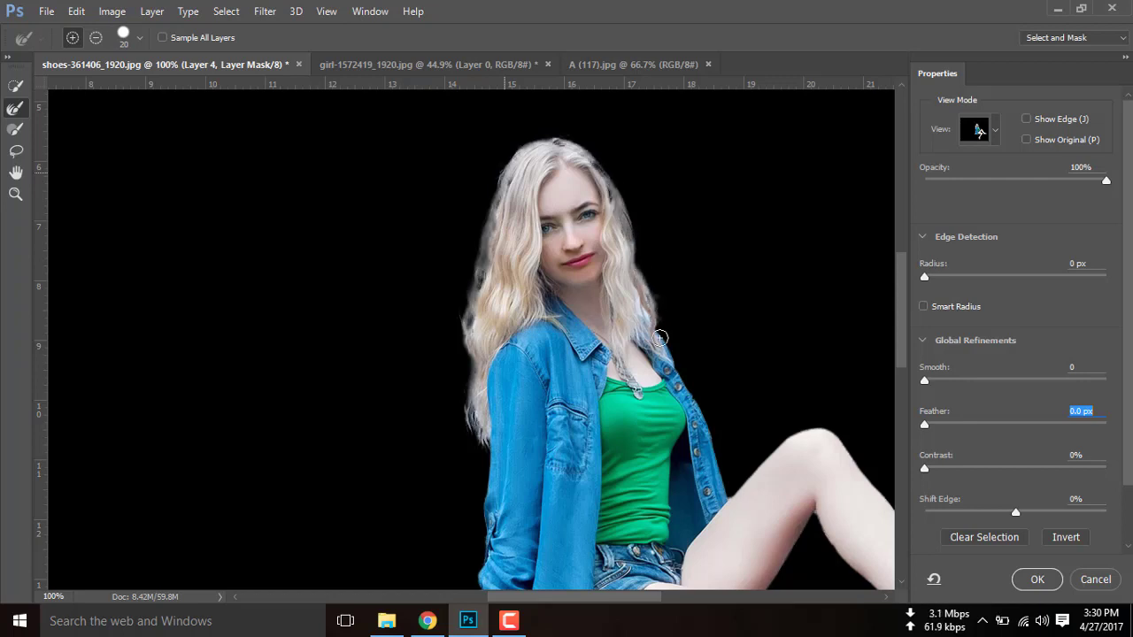
left_click(1038, 580)
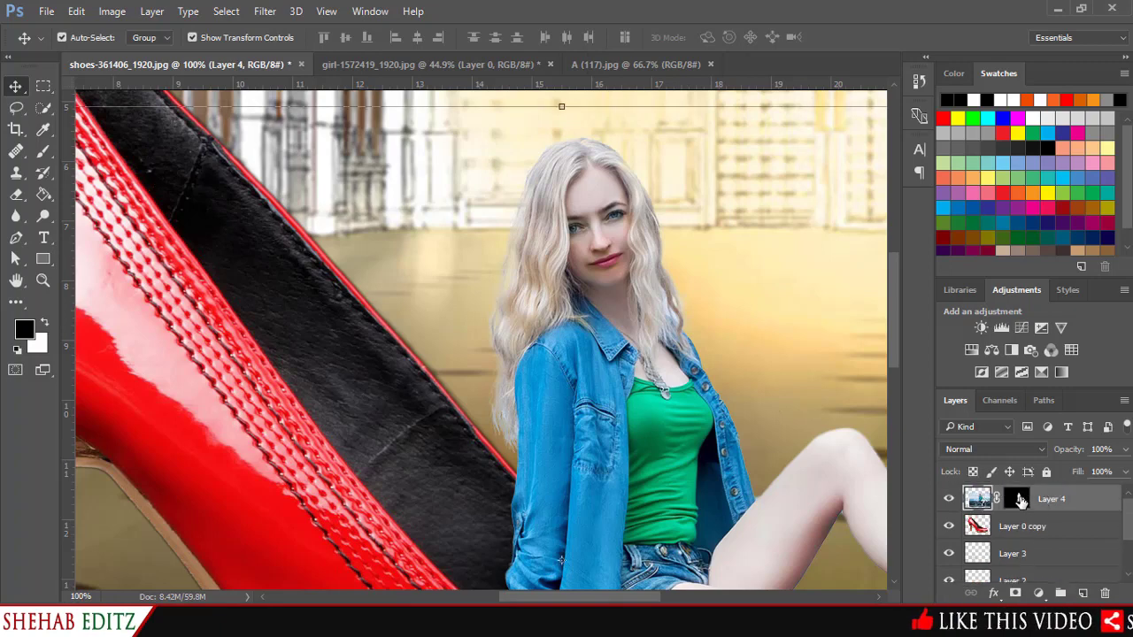
Set Smooth to 3 and Feather to 0.5 px, outputting to the layer mask.
right_click(1020, 500)
left_click(1001, 460)
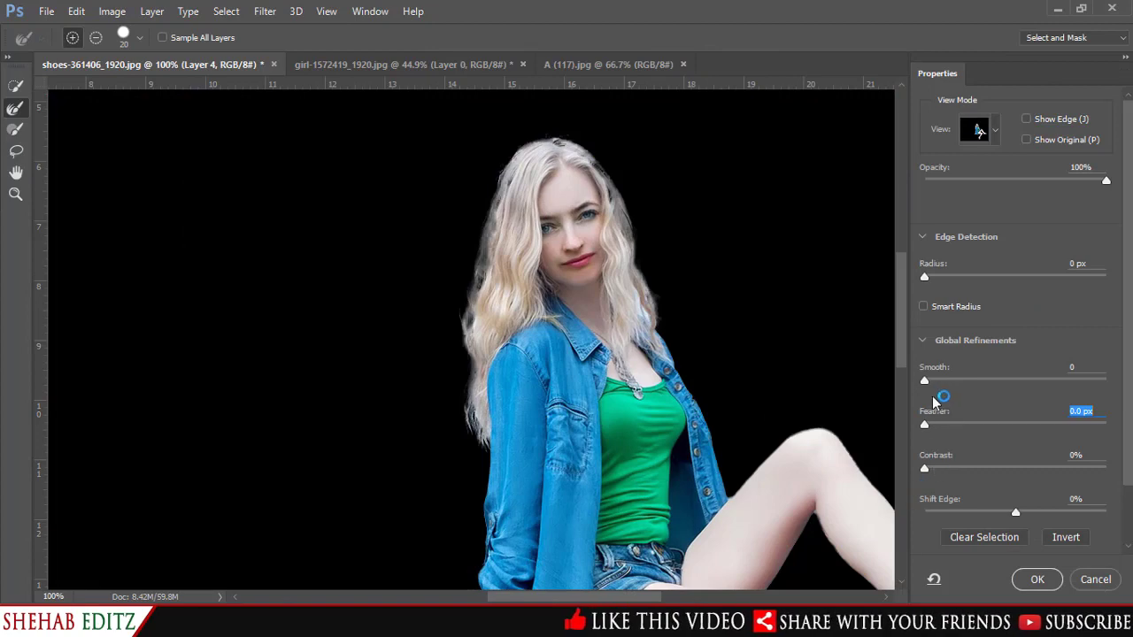
left_click(928, 382)
left_click_drag(928, 383, 929, 381)
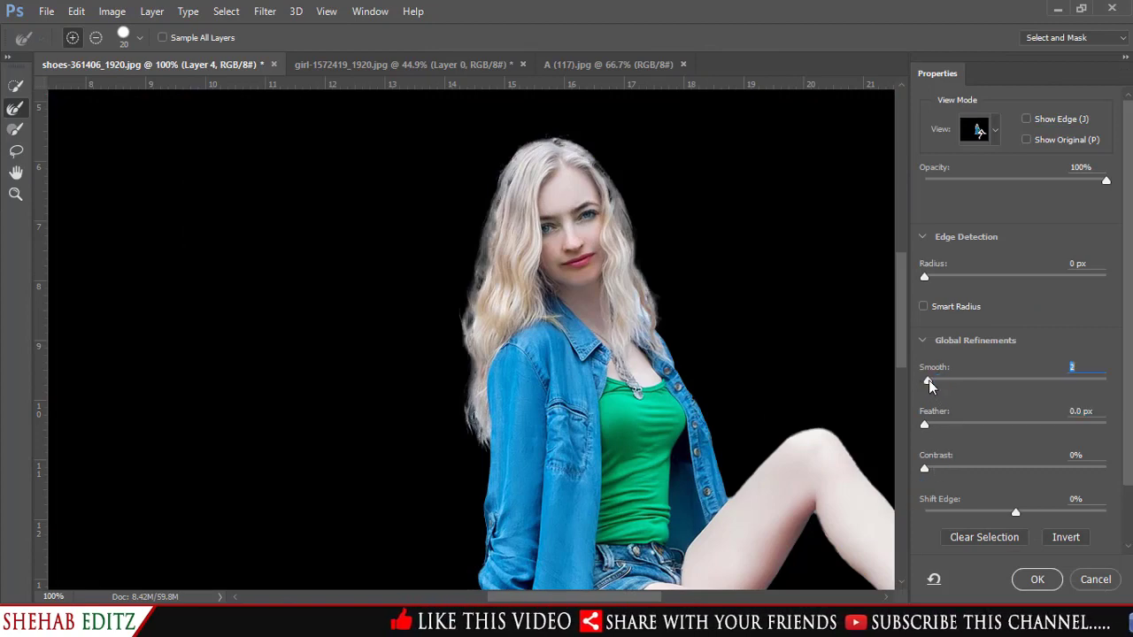
left_click_drag(925, 426, 930, 426)
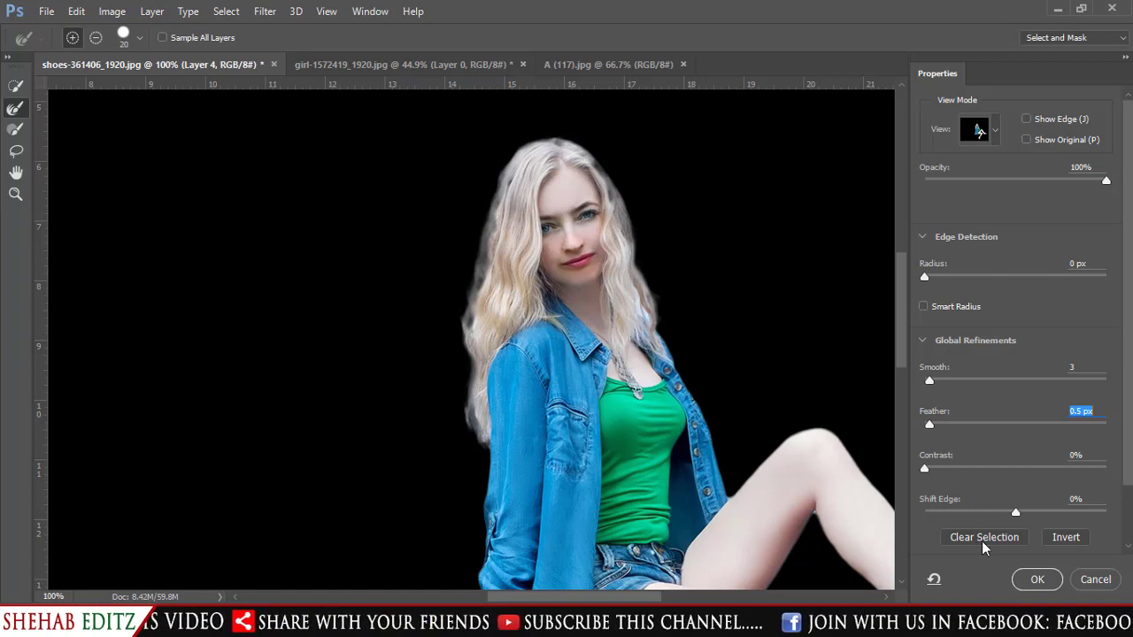
left_click(1025, 580)
Confirm the refined mask, view the whole composition, then zoom in around the girl.
key("Return")
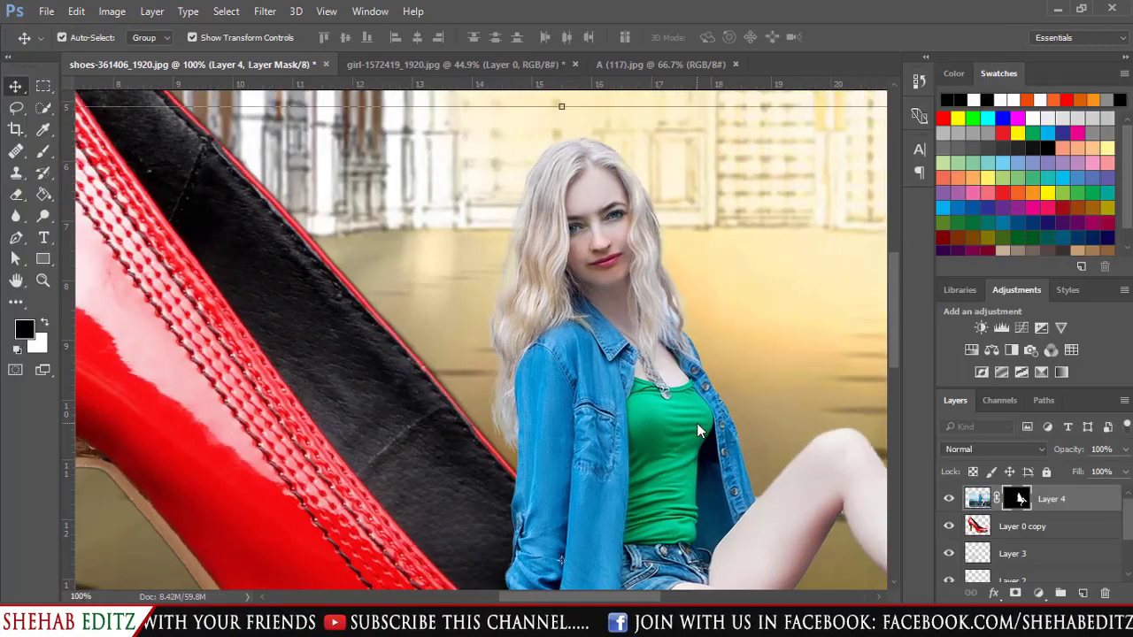
scroll(765, 483, "down", 1)
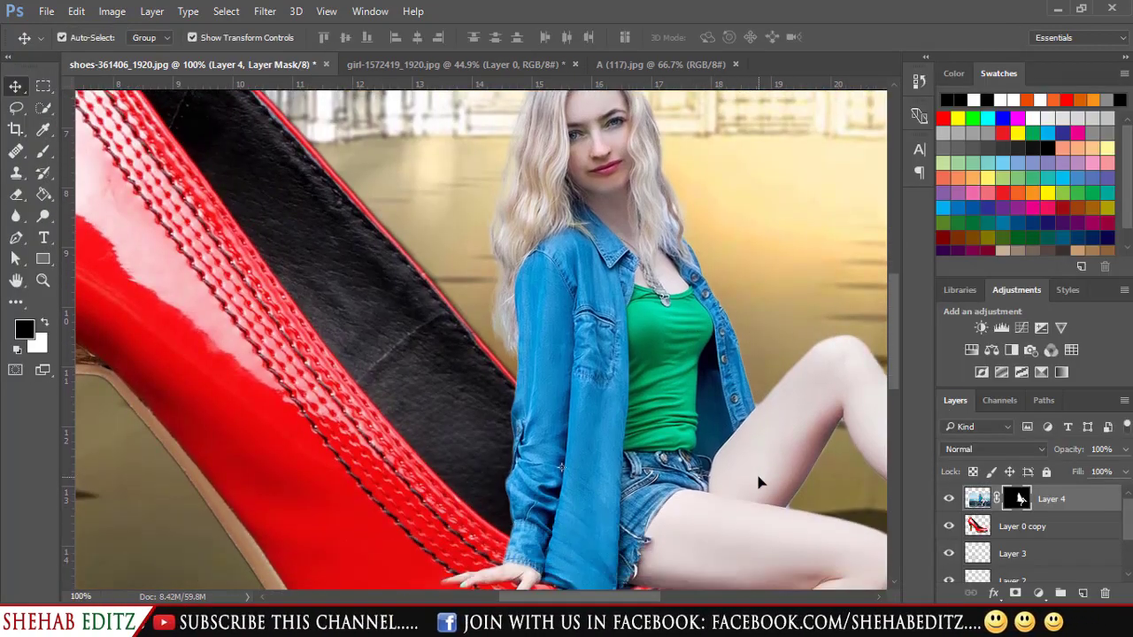
scroll(777, 486, "down", 1)
scroll(777, 486, "down", 1)
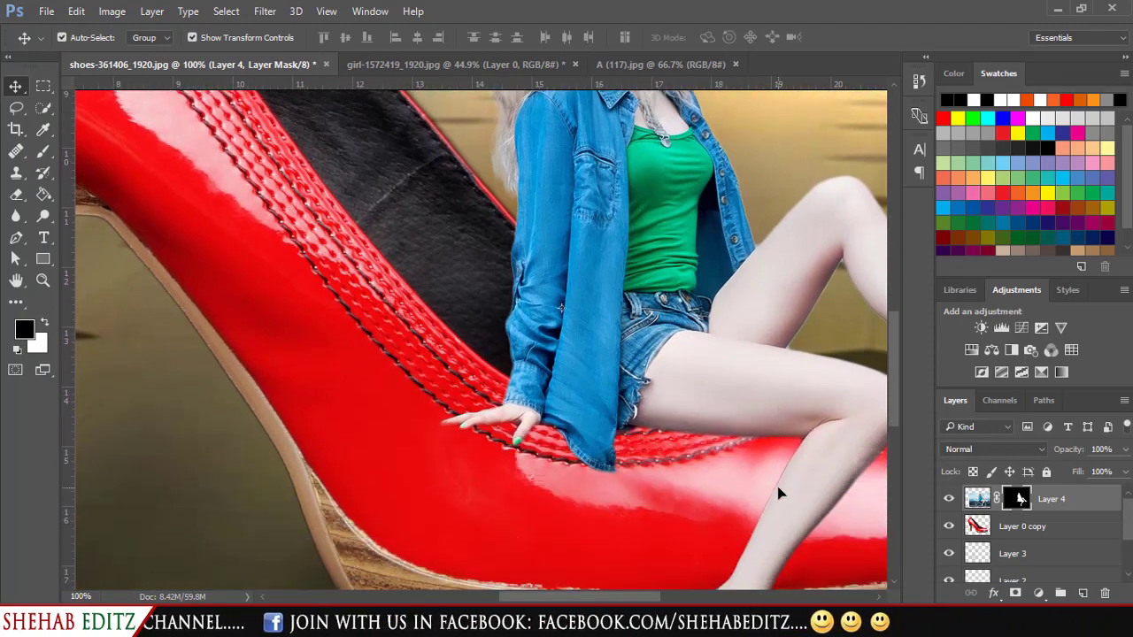
key("ctrl+0")
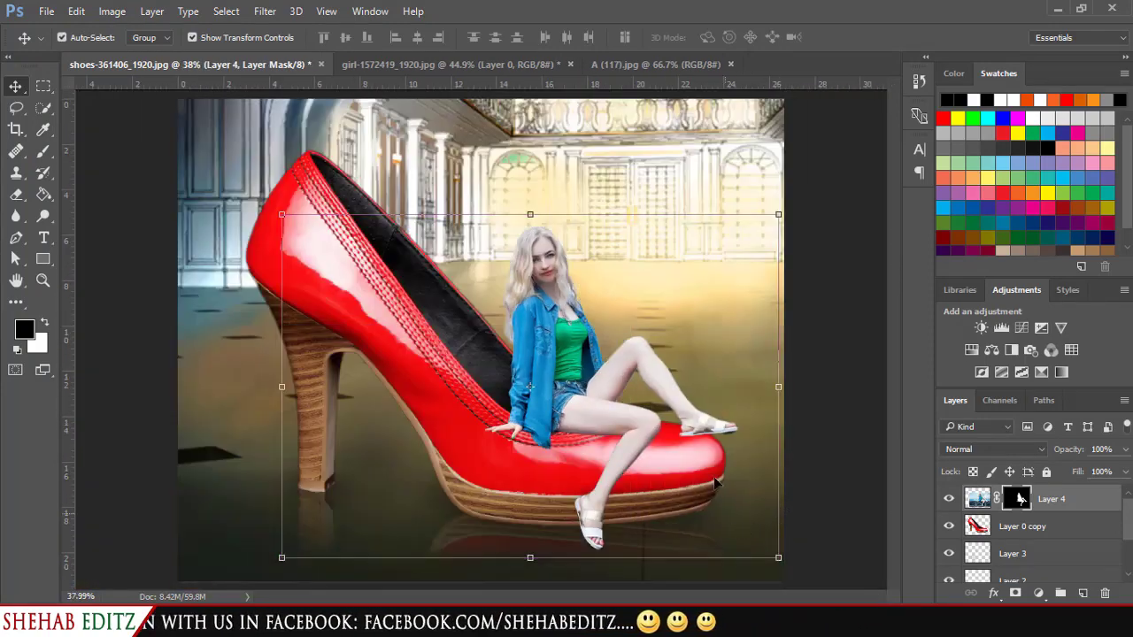
left_click(646, 185)
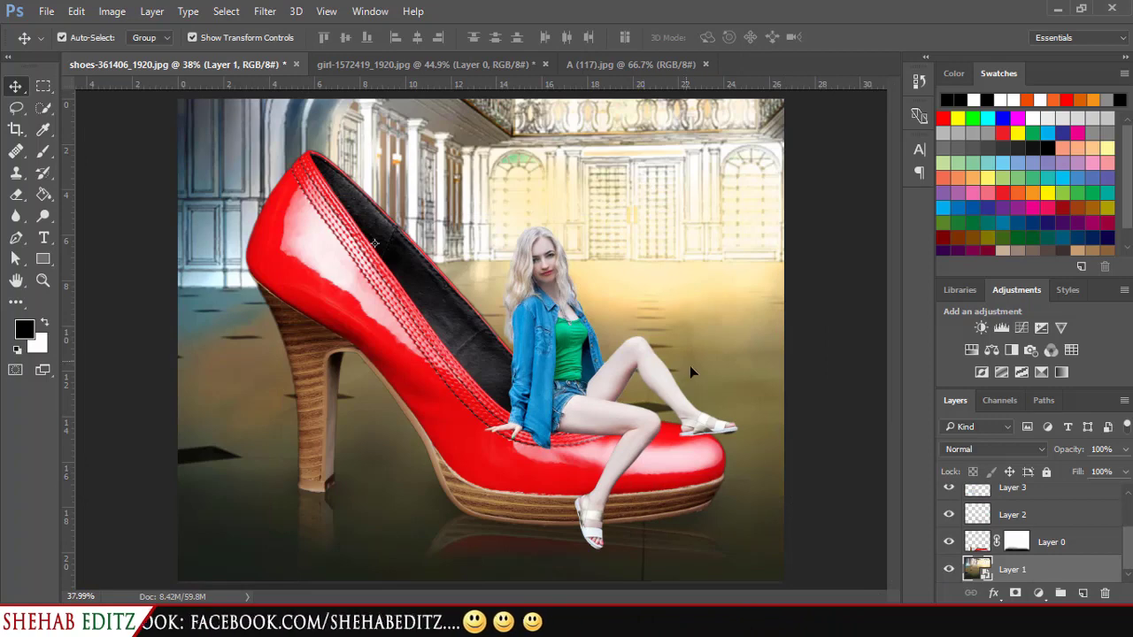
key("ctrl+plus")
key("ctrl+plus")
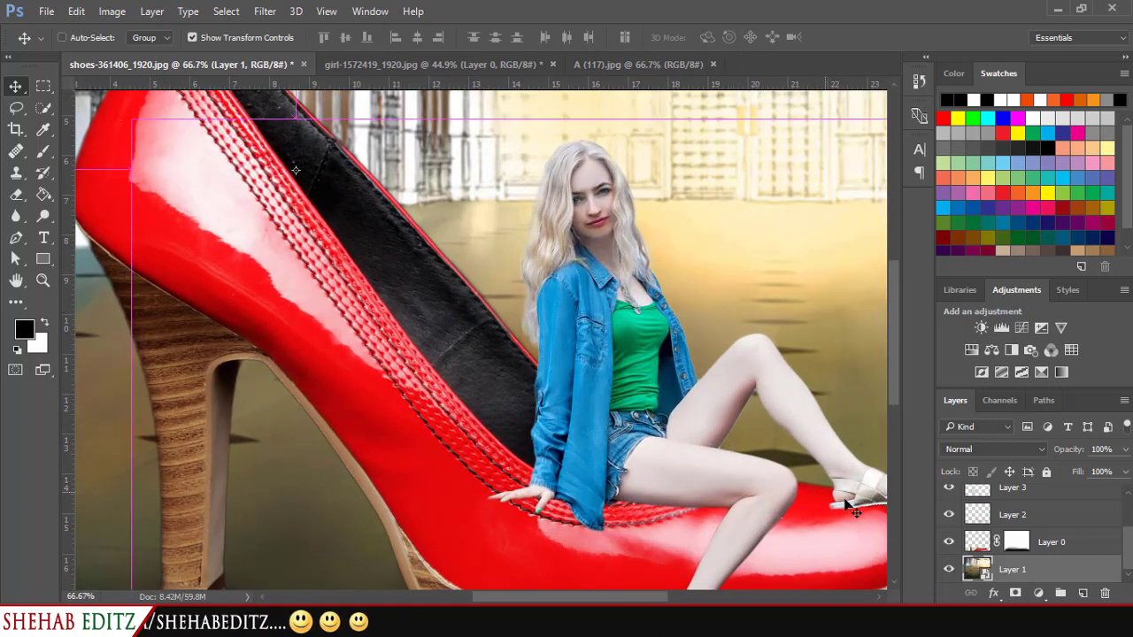
scroll(1015, 542, "up", 2)
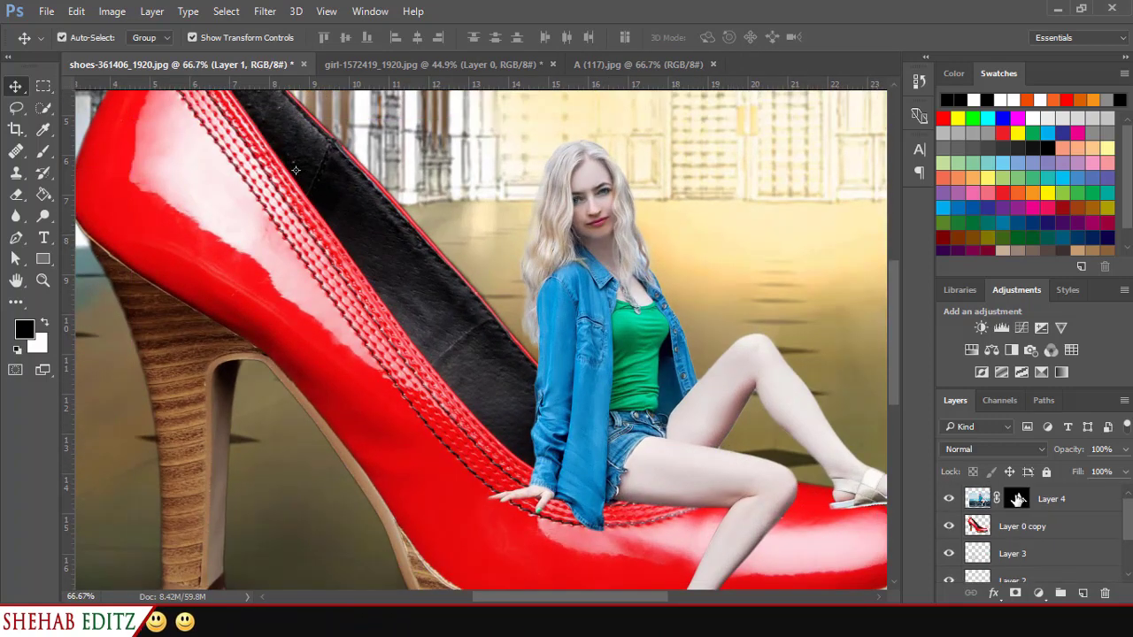
Apply Layer 4's mask permanently and load the girl's outline as a selection.
right_click(1021, 499)
left_click(992, 371)
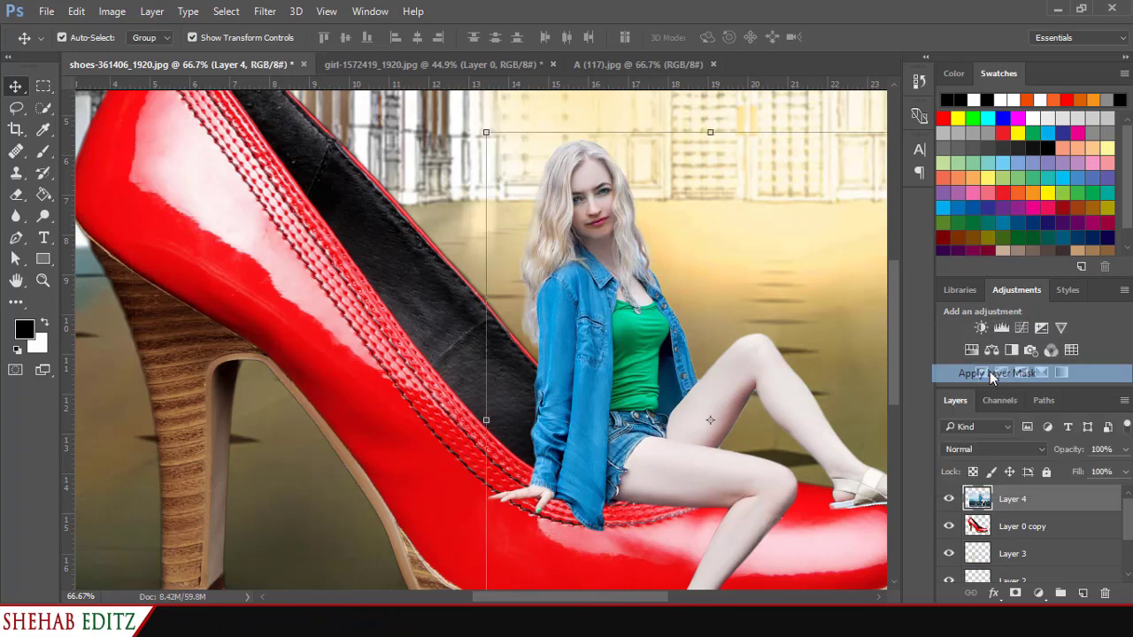
left_click(979, 498, "ctrl")
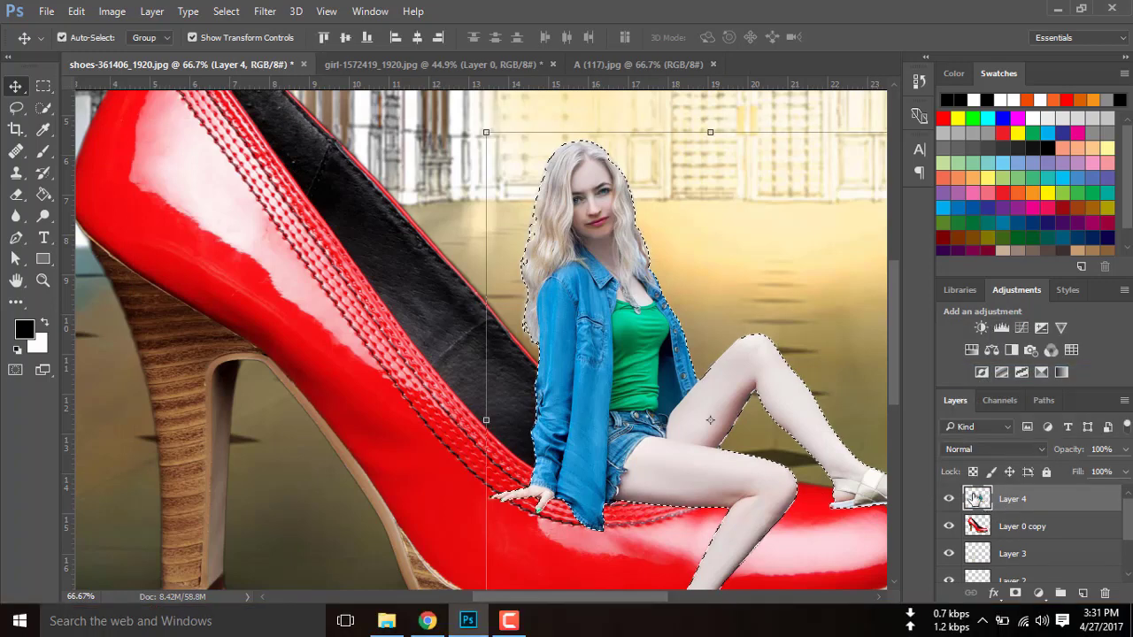
Contract the selection by 1 px, invert it, delete the edge band, and deselect.
left_click(256, 11)
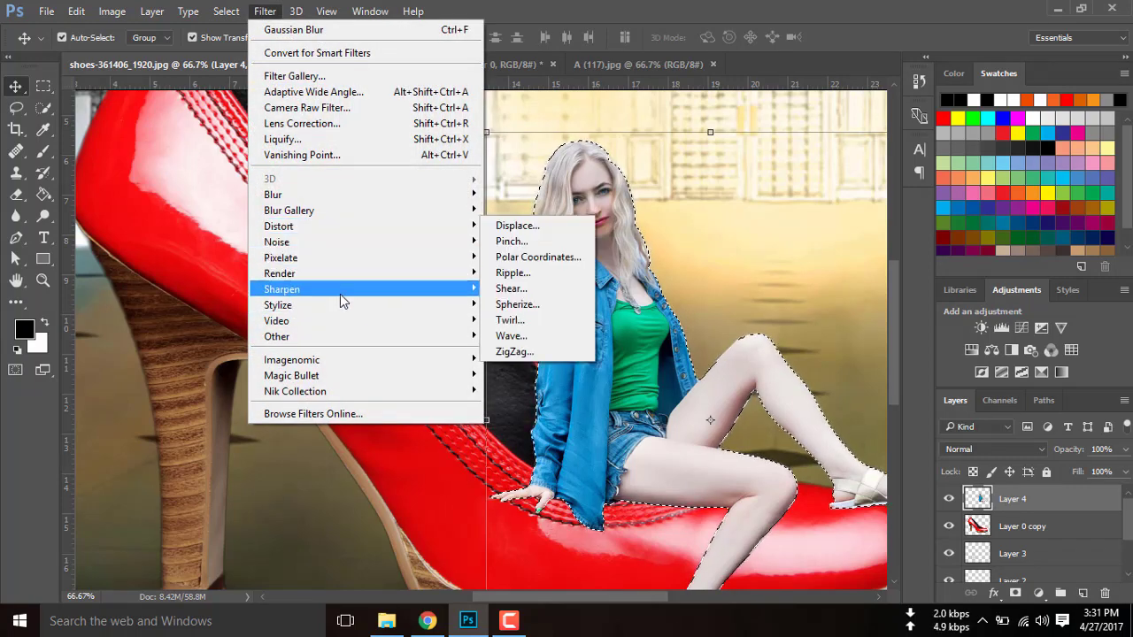
left_click(228, 12)
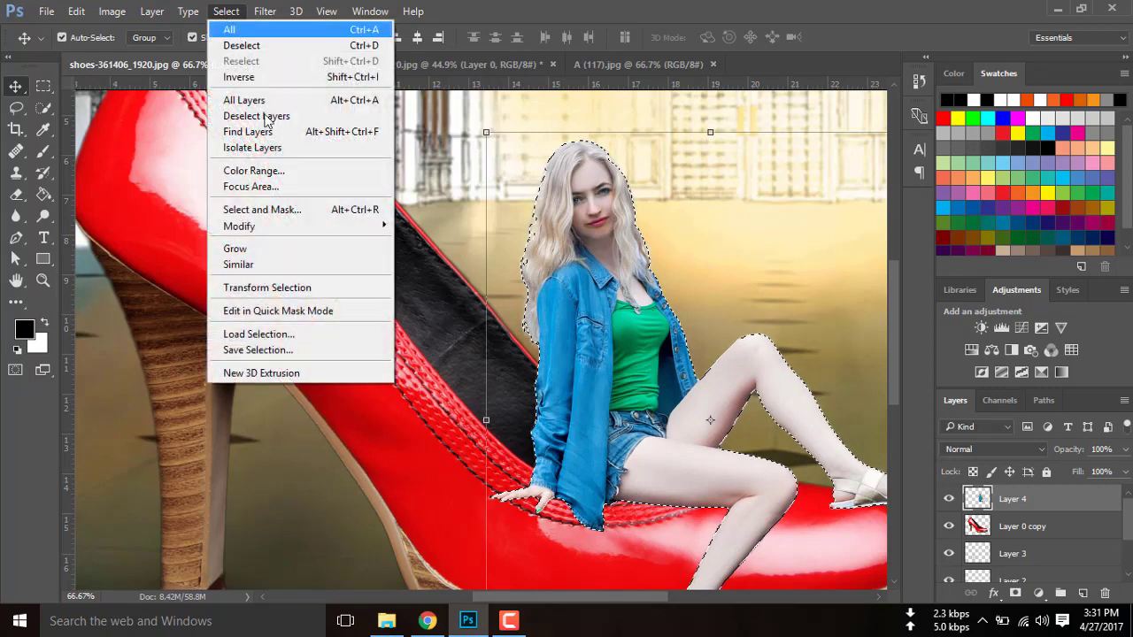
mouse_move(239, 226)
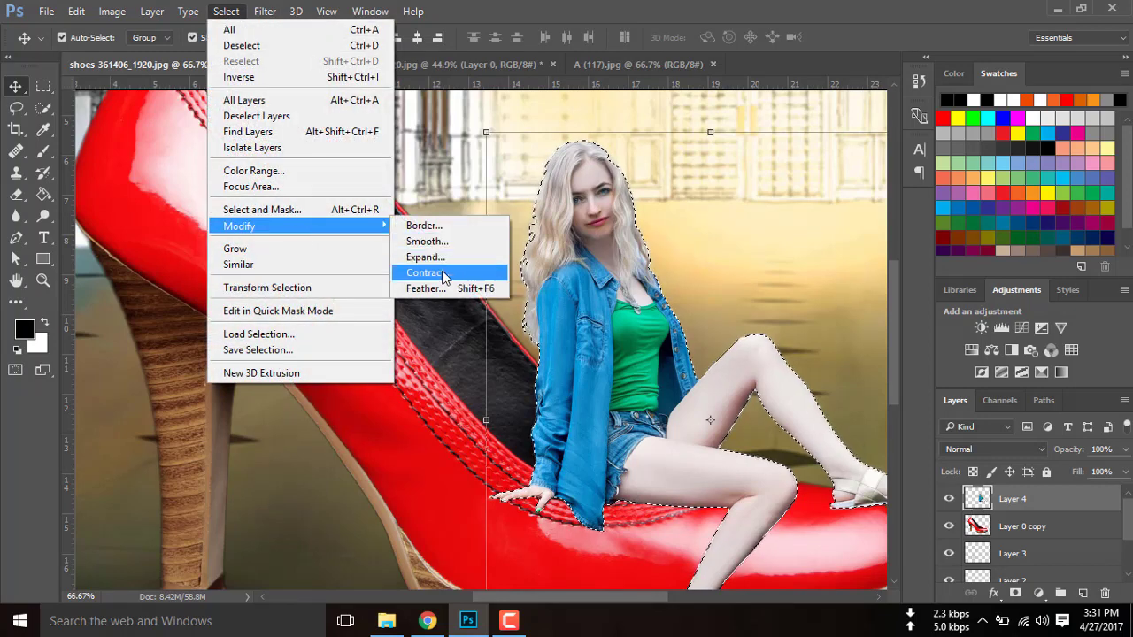
left_click(441, 273)
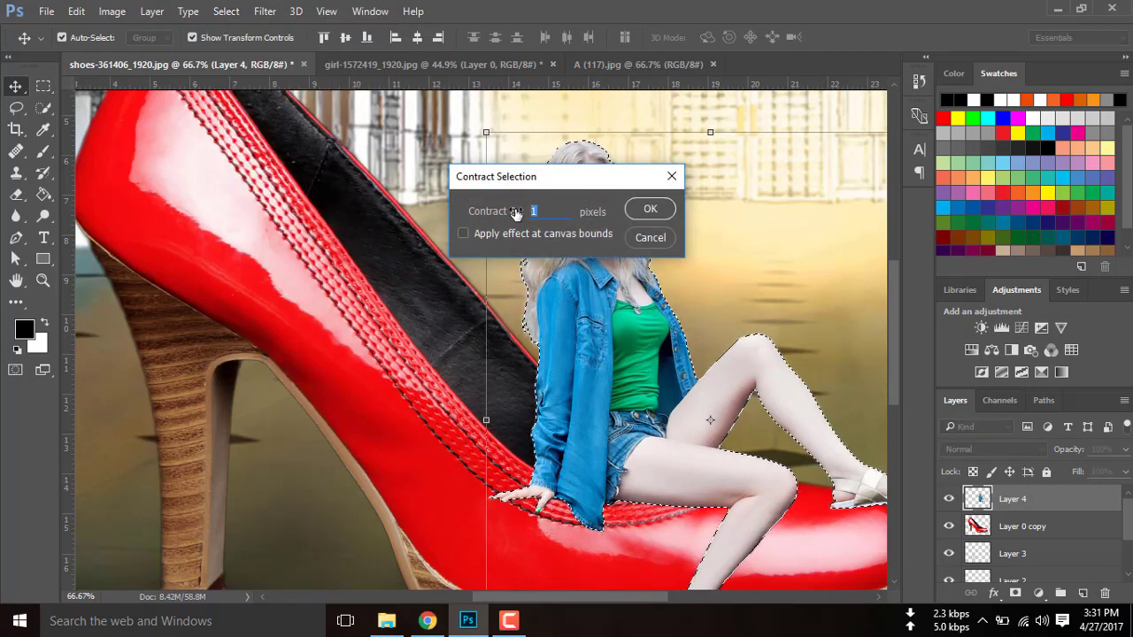
left_click(650, 209)
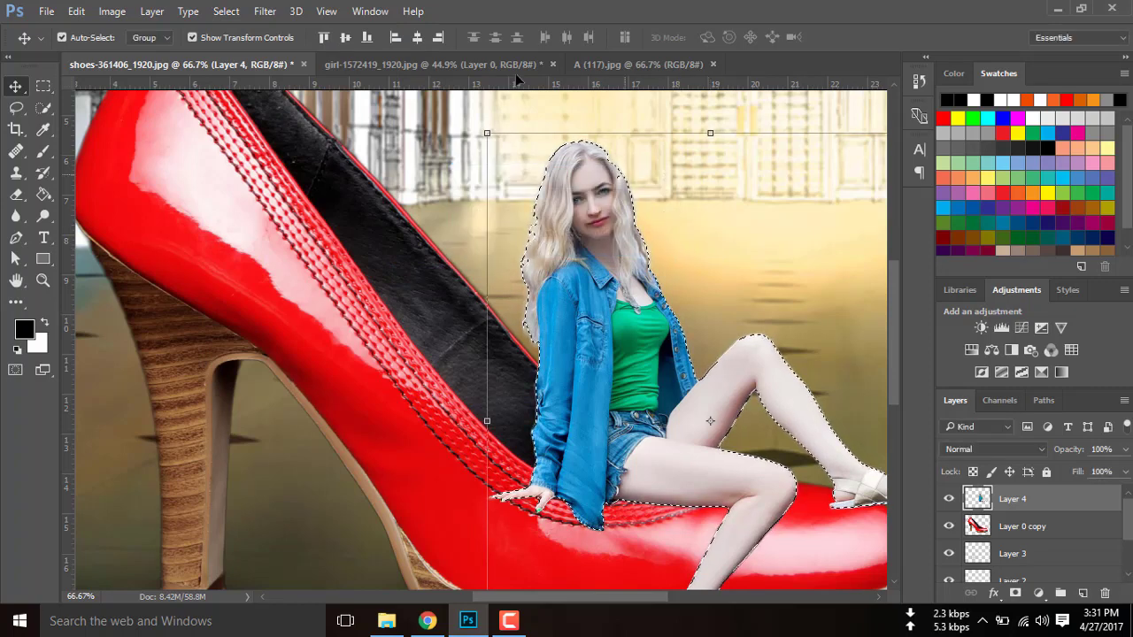
left_click(266, 11)
mouse_move(226, 11)
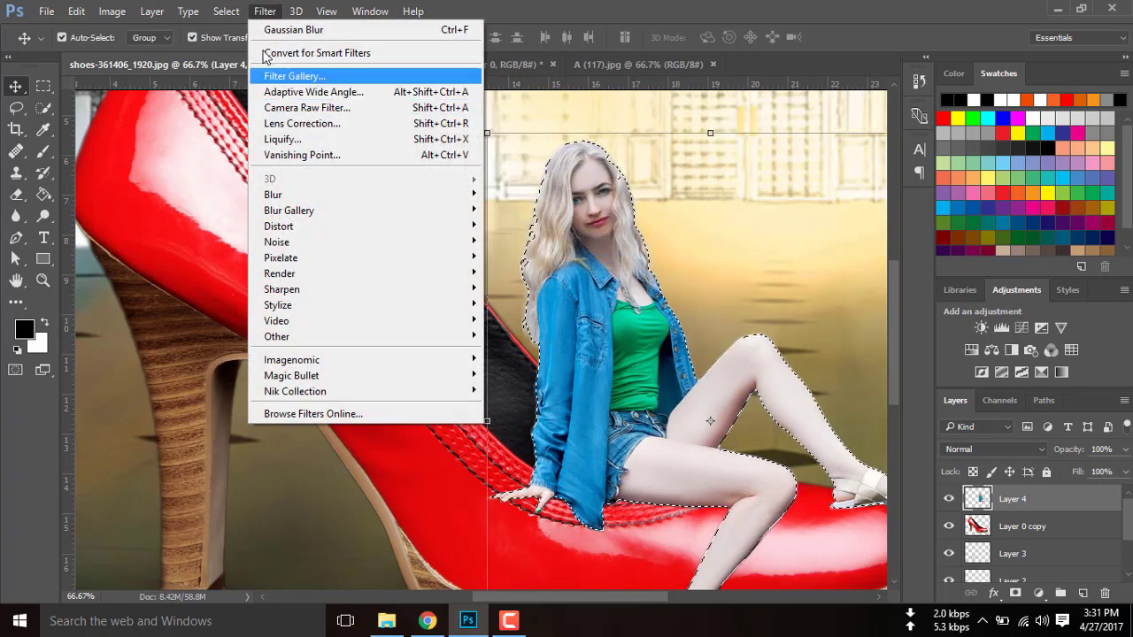
left_click(247, 78)
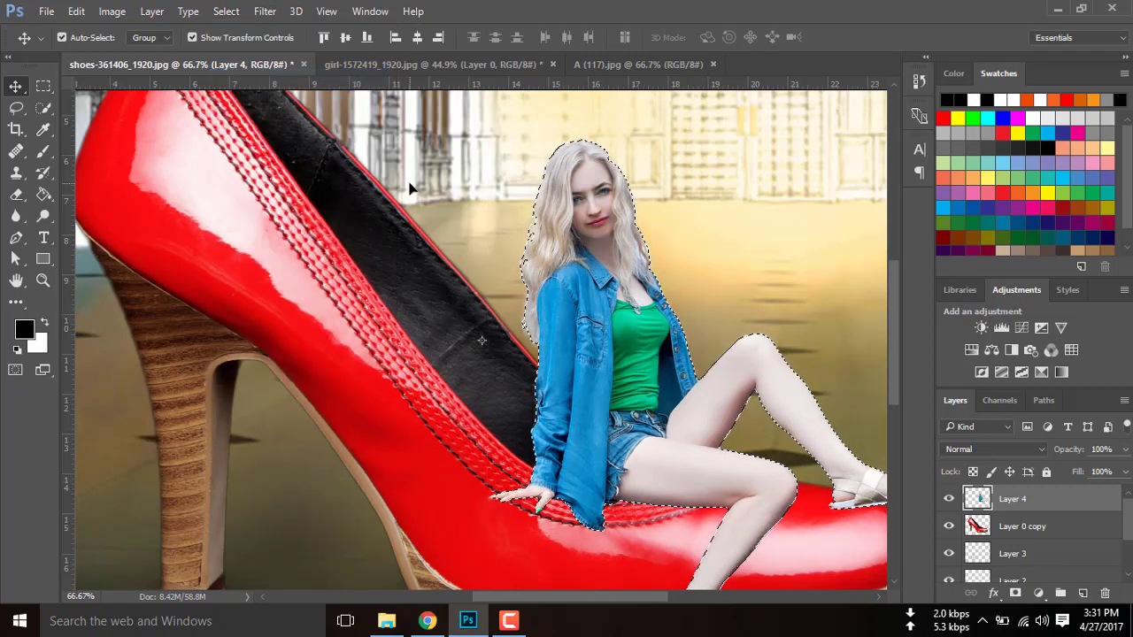
key("ctrl+d")
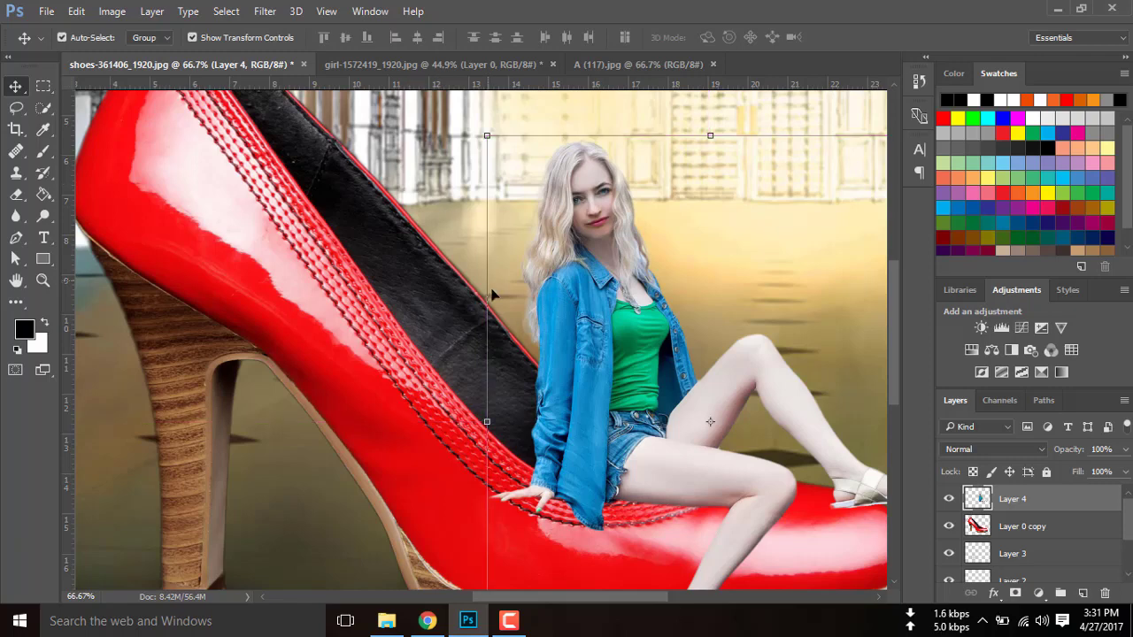
Reactivate Layer 4, fit the image, and zoom in to inspect the girl's edges.
left_click(434, 304)
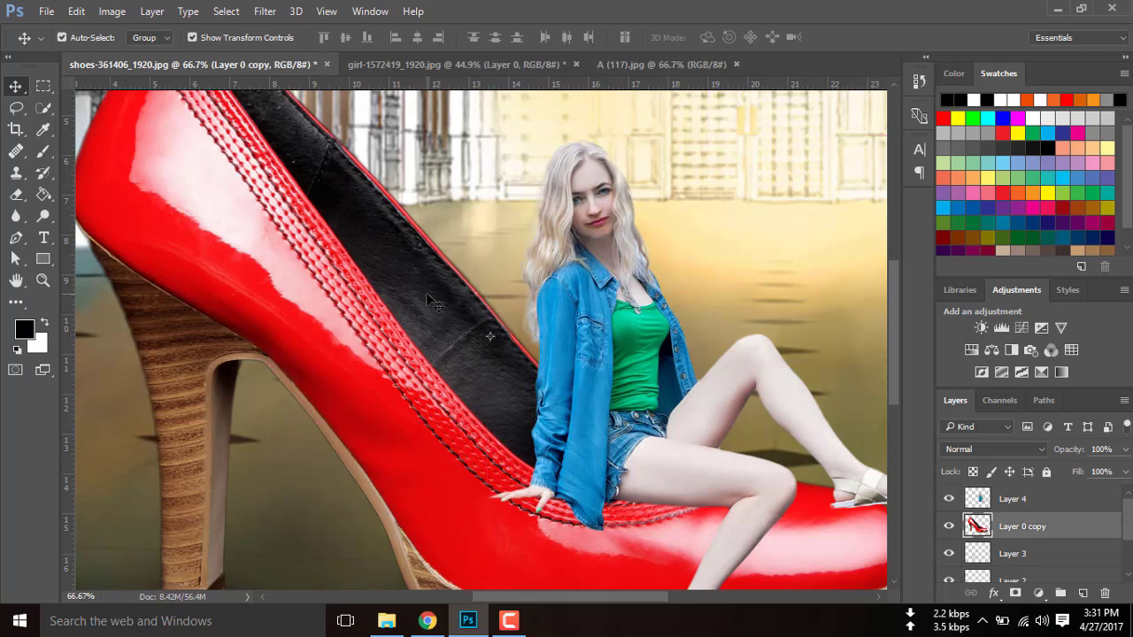
left_click(1017, 501)
key("ctrl+0")
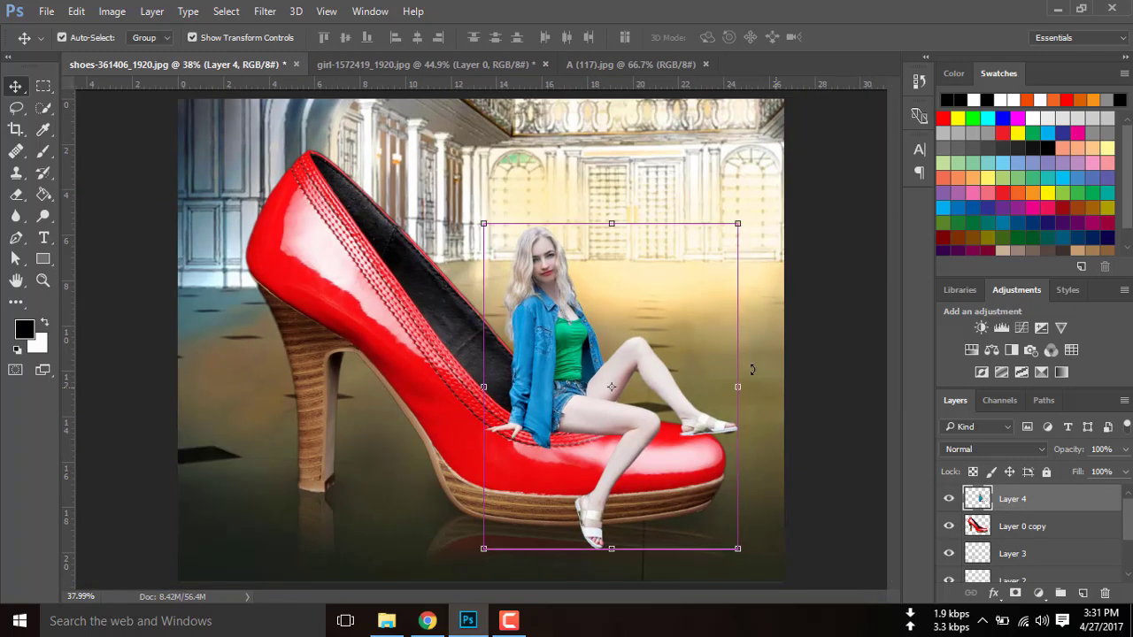
left_click(823, 274, "ctrl")
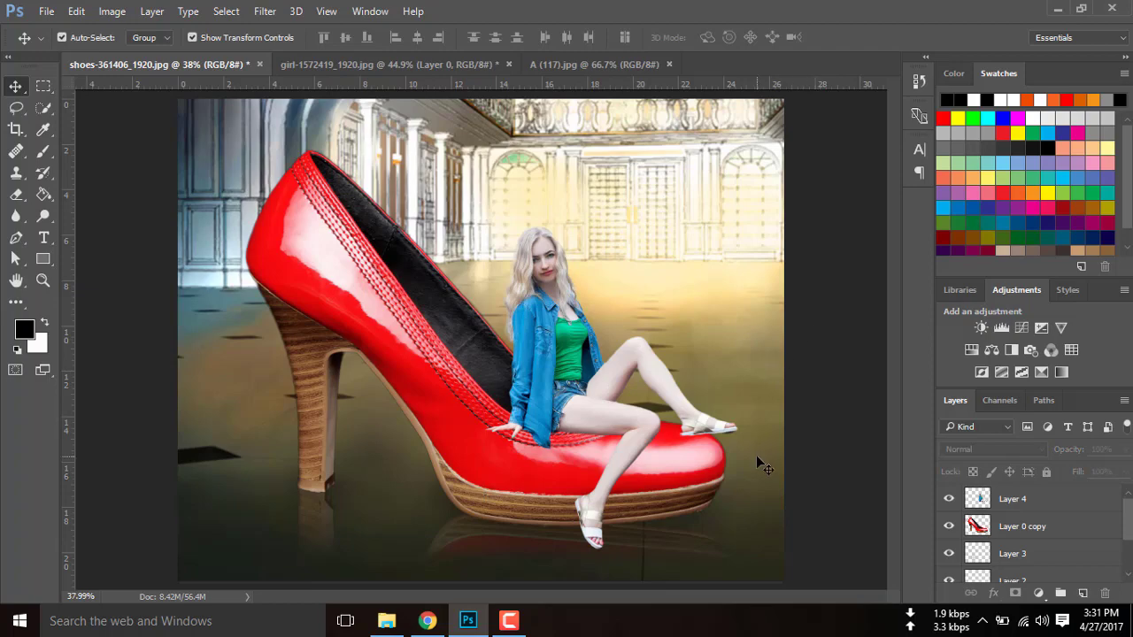
key("ctrl+plus")
key("ctrl+plus")
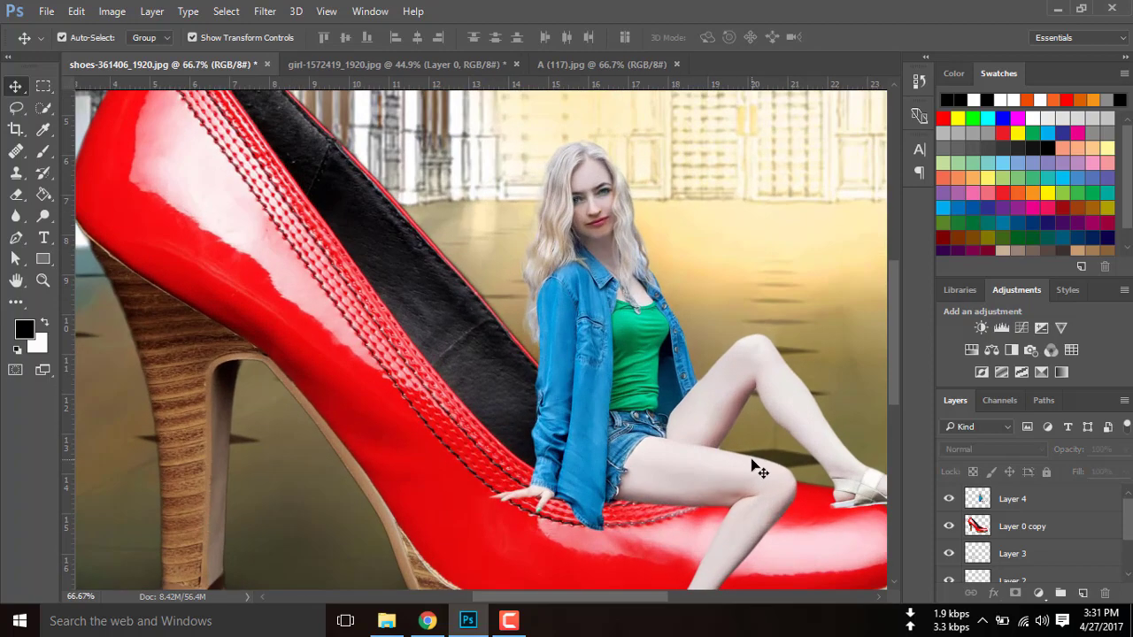
key("ctrl+plus")
key("ctrl+plus")
Zoom in on the girl's face and pick the Smudge tool with a 172 px brush.
scroll(740, 443, "up", 1)
scroll(712, 279, "up", 2)
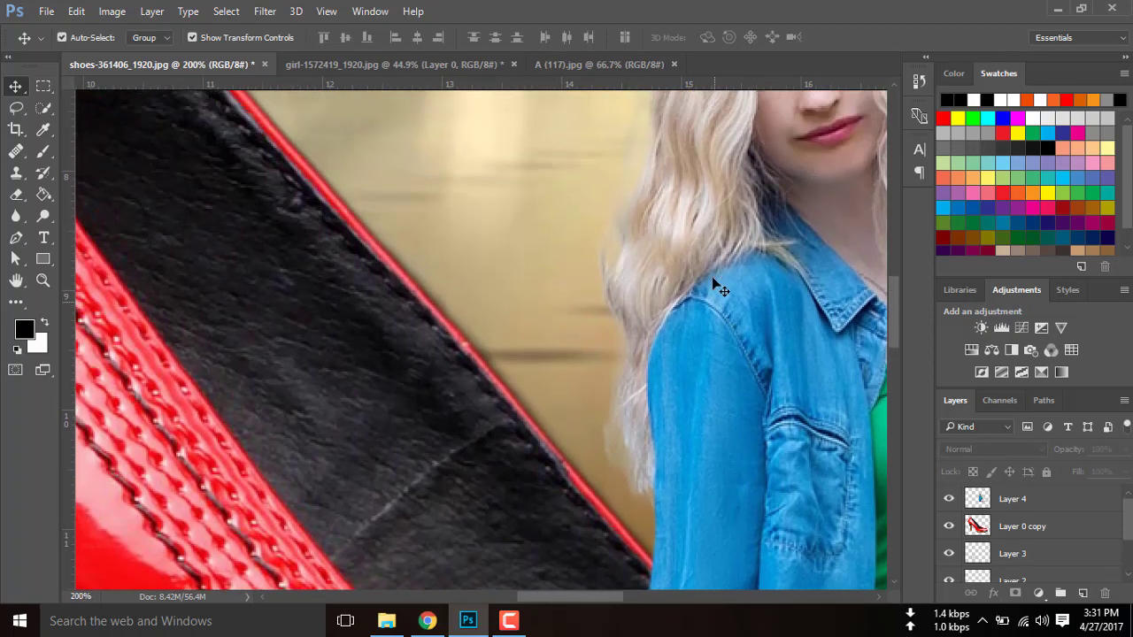
mouse_move(719, 288)
left_mouse_down()
mouse_move(514, 329)
mouse_move(448, 399)
mouse_move(461, 383)
left_mouse_up()
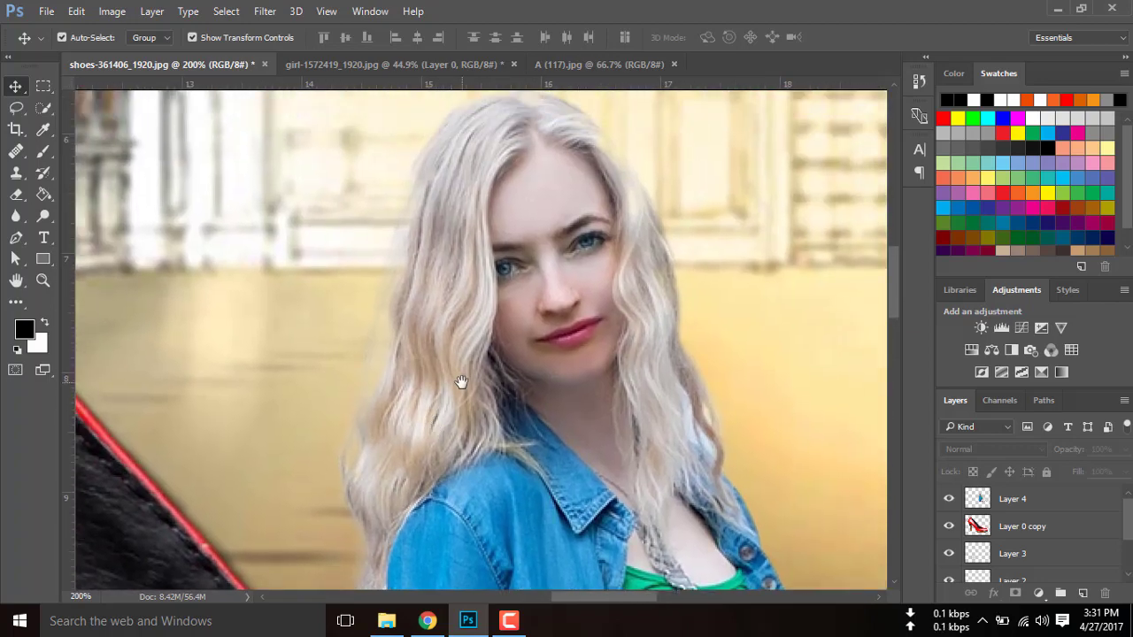
scroll(461, 382, "up", 1)
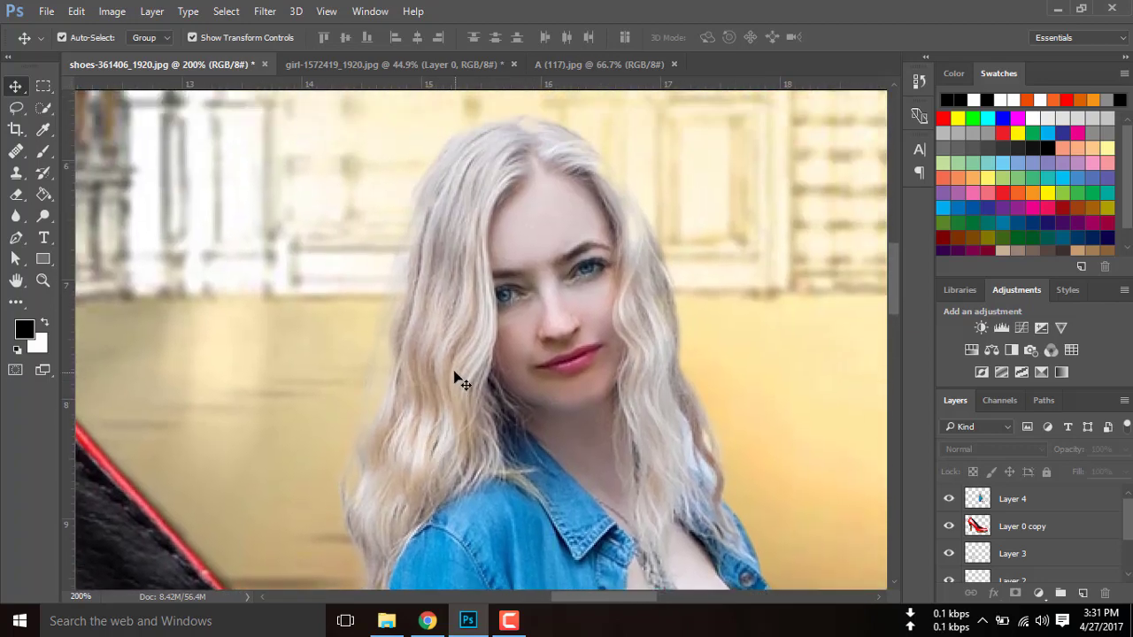
left_click(20, 217)
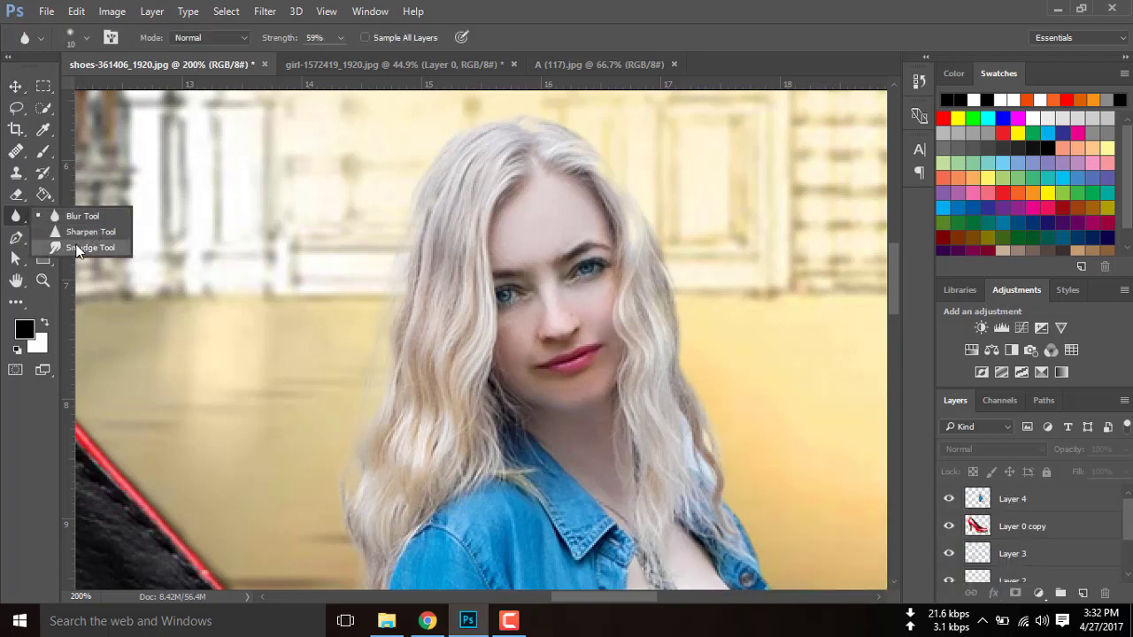
left_click(88, 248)
left_click(87, 40)
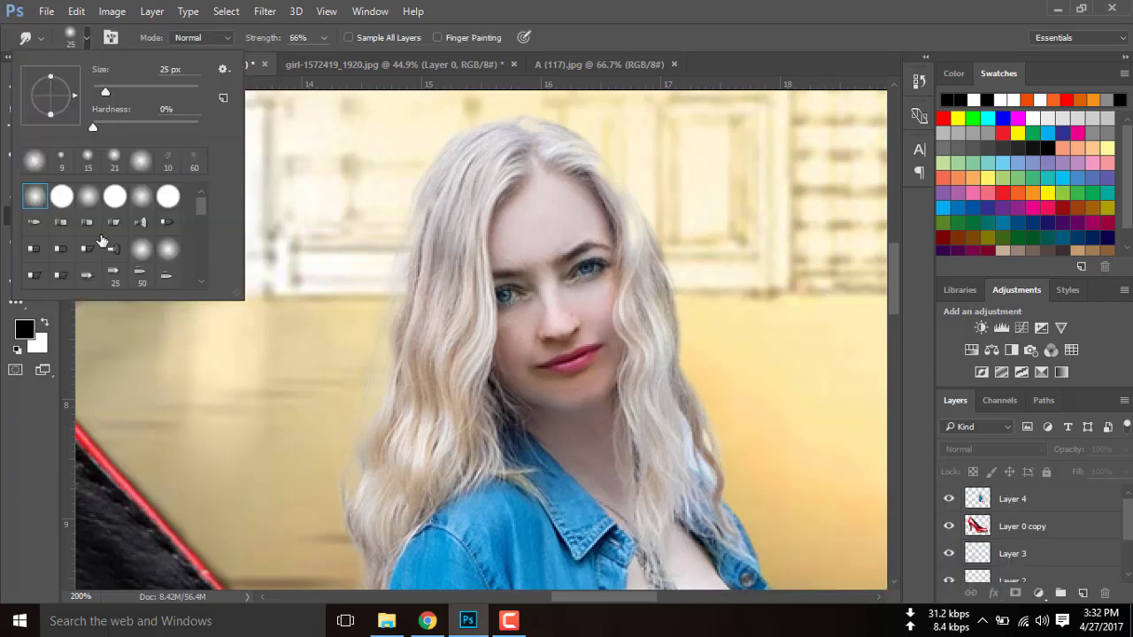
scroll(102, 241, "down", 3)
scroll(101, 248, "down", 3)
scroll(105, 261, "down", 3)
scroll(107, 268, "down", 3)
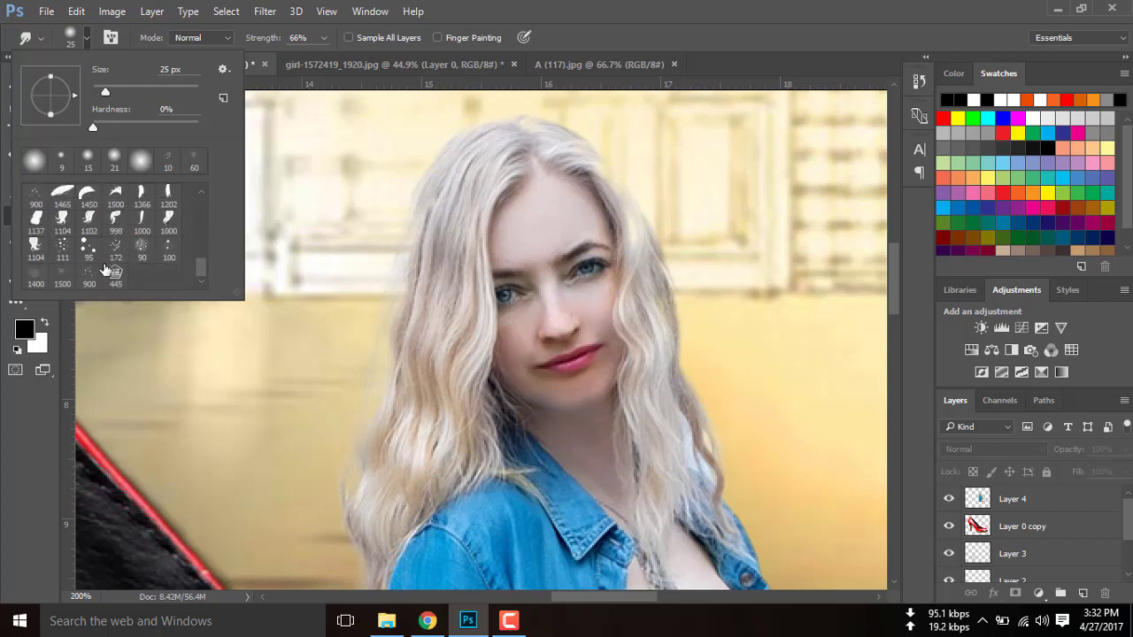
left_click(119, 255)
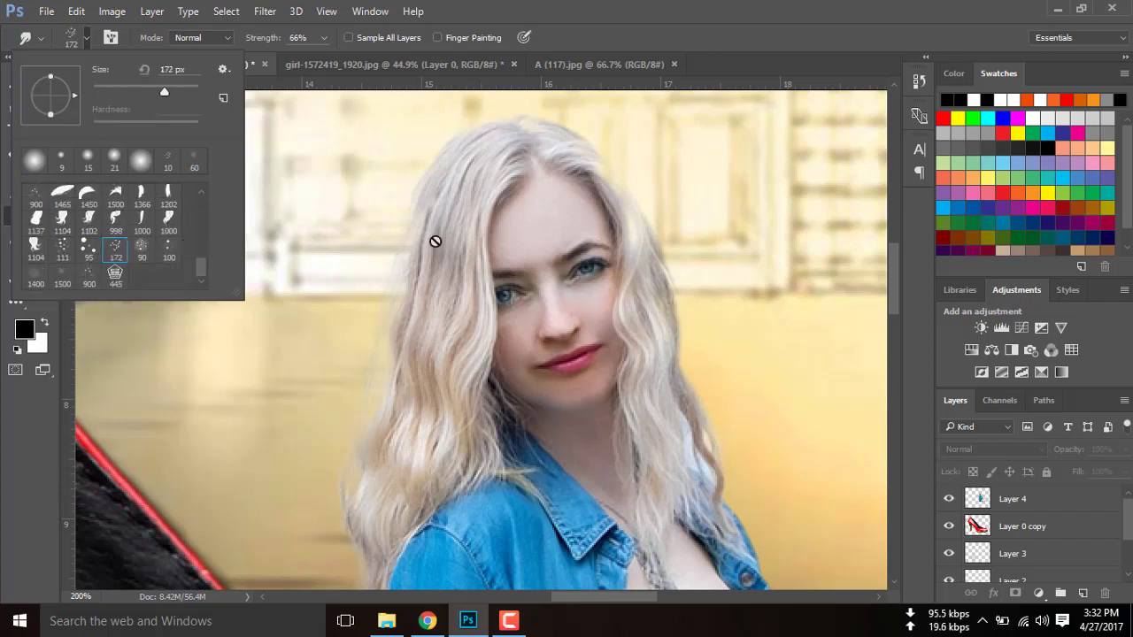
left_click(496, 245)
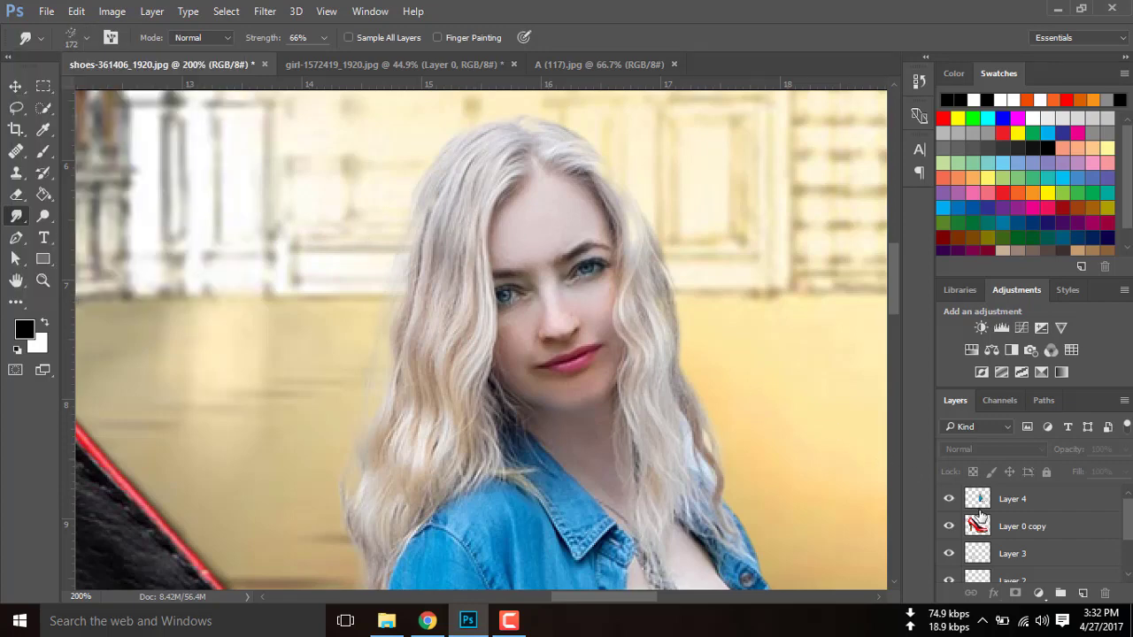
On the girl's Layer 4, set the Smudge brush to 20 px at 63% strength.
left_click(982, 524)
left_click(1014, 500)
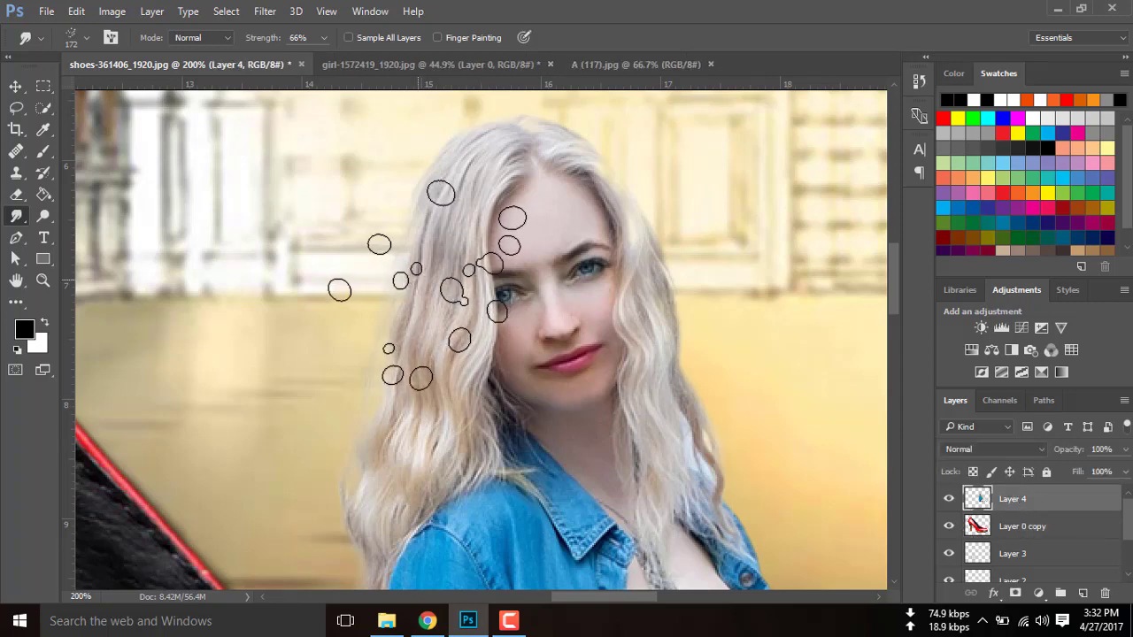
key("bracketleft")
key("bracketleft")
key("bracketleft")
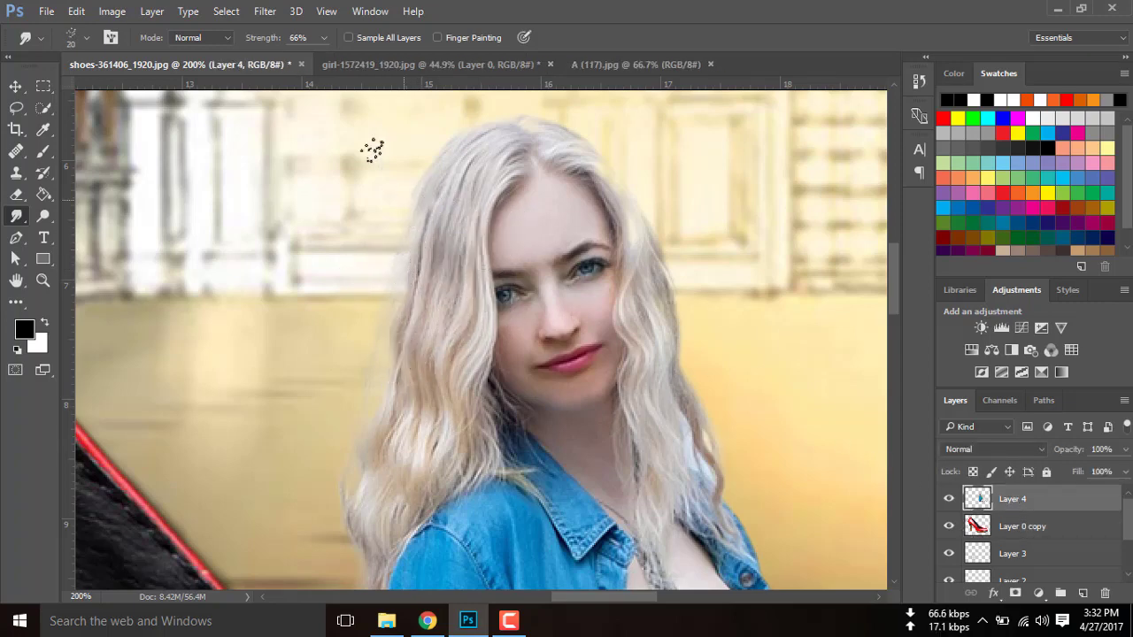
left_click(325, 37)
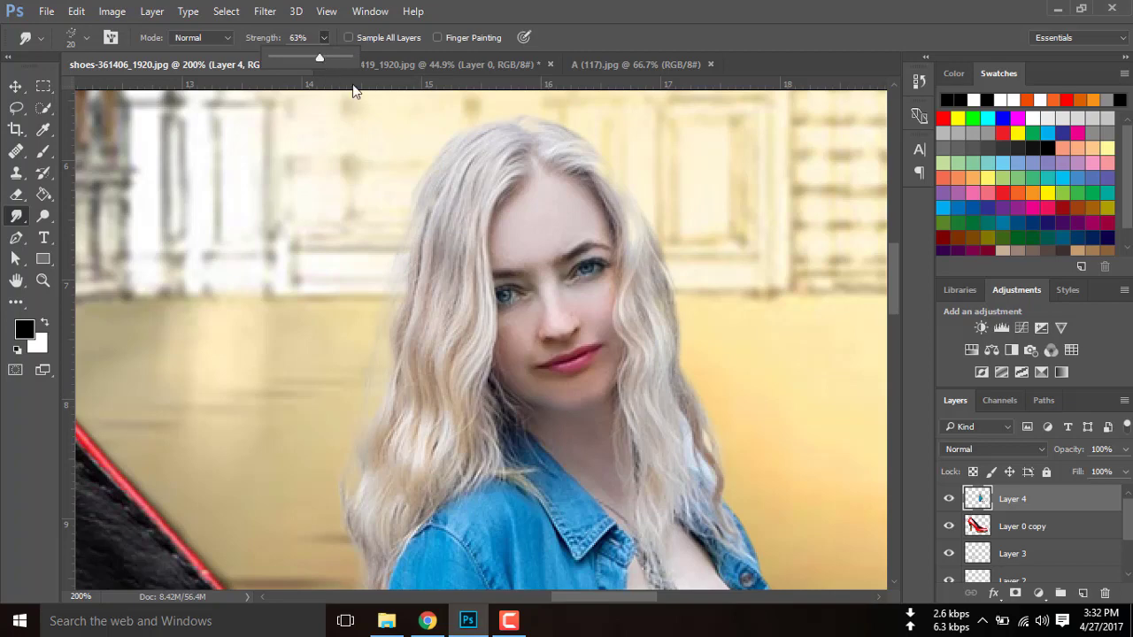
left_click(446, 168)
Smudge the left hair edge into the background, then fit the whole image on screen.
left_click_drag(429, 202, 408, 282)
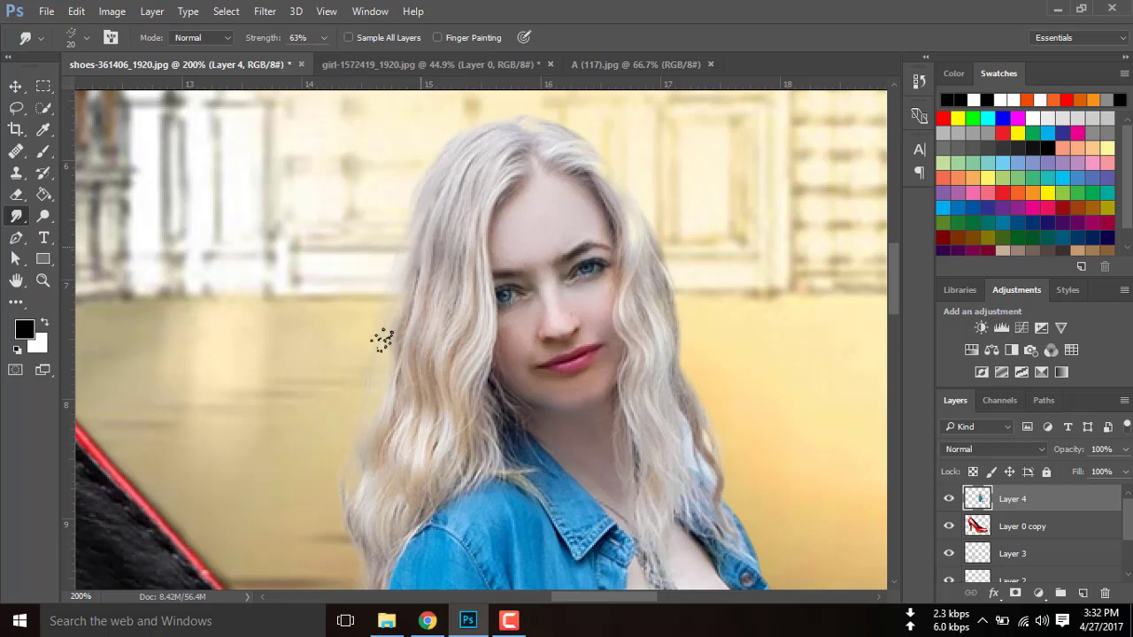
scroll(398, 301, "down", 2)
scroll(405, 271, "down", 1)
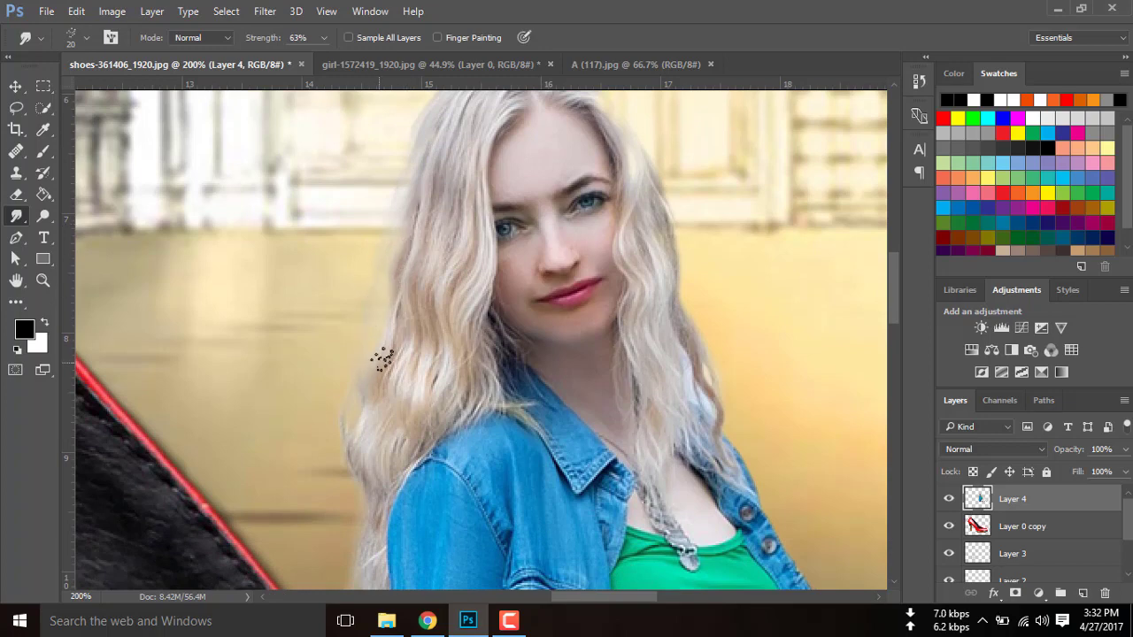
scroll(391, 263, "down", 2)
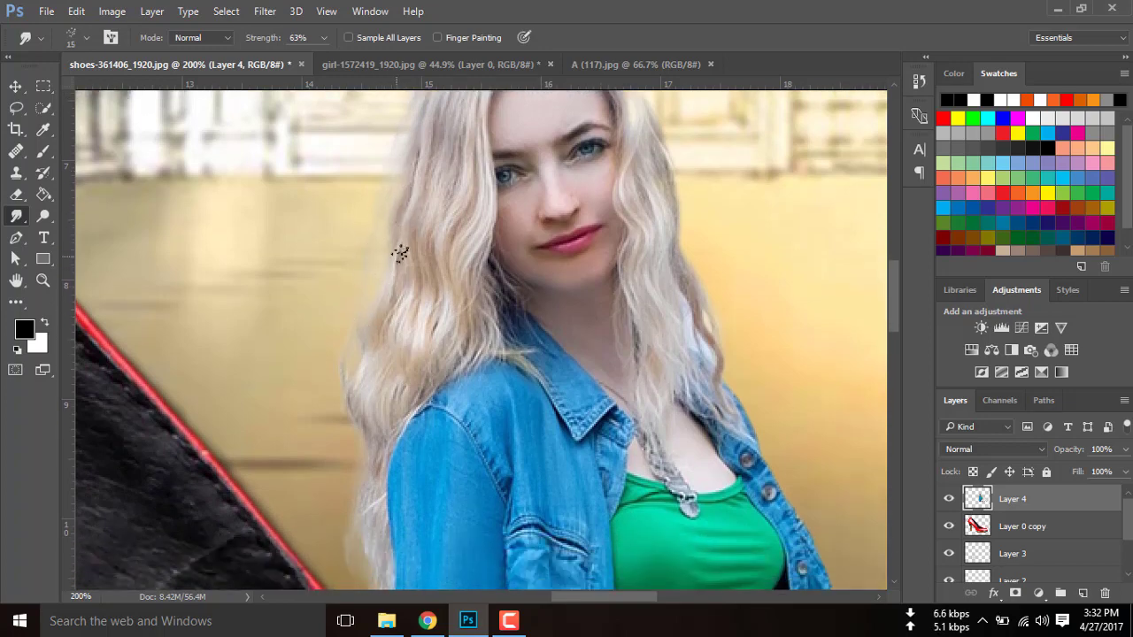
scroll(347, 407, "down", 2)
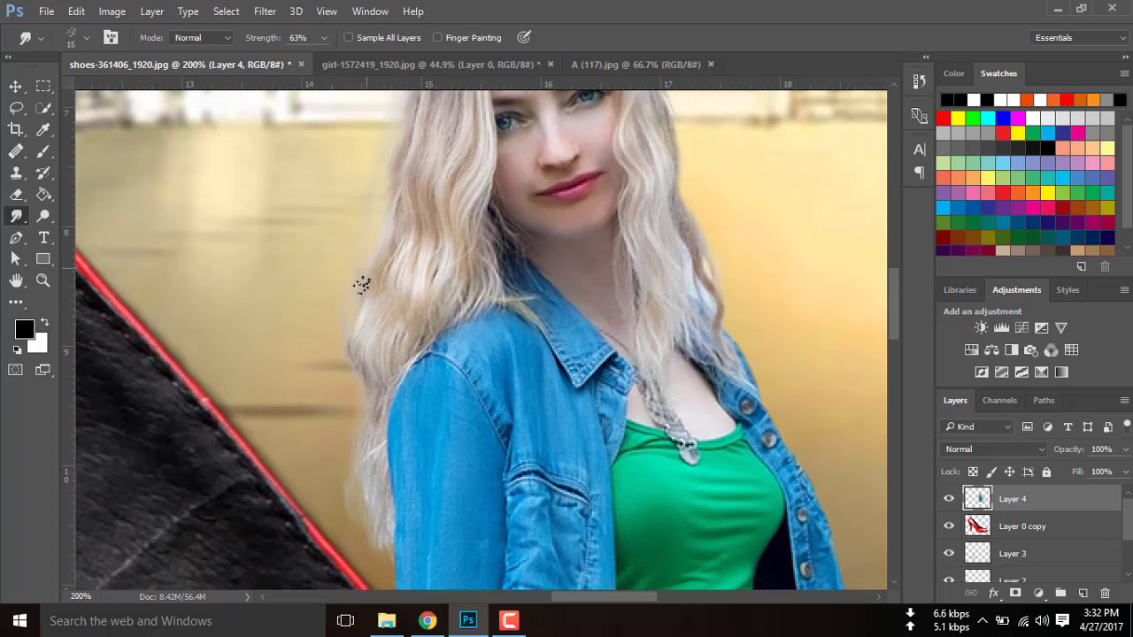
scroll(359, 287, "down", 2)
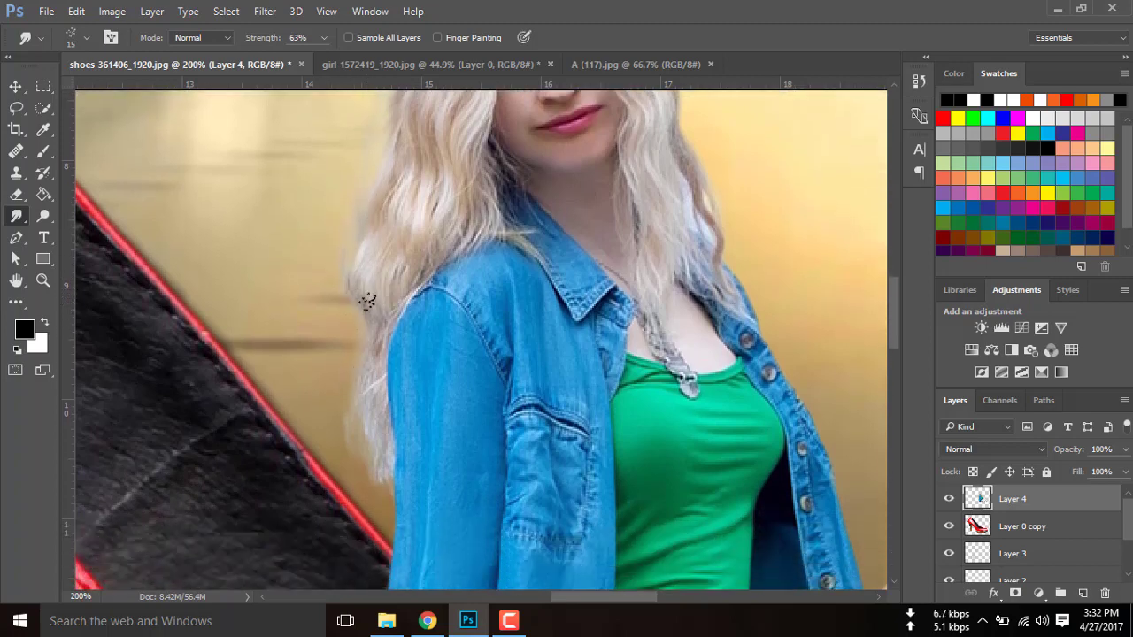
scroll(354, 416, "down", 2)
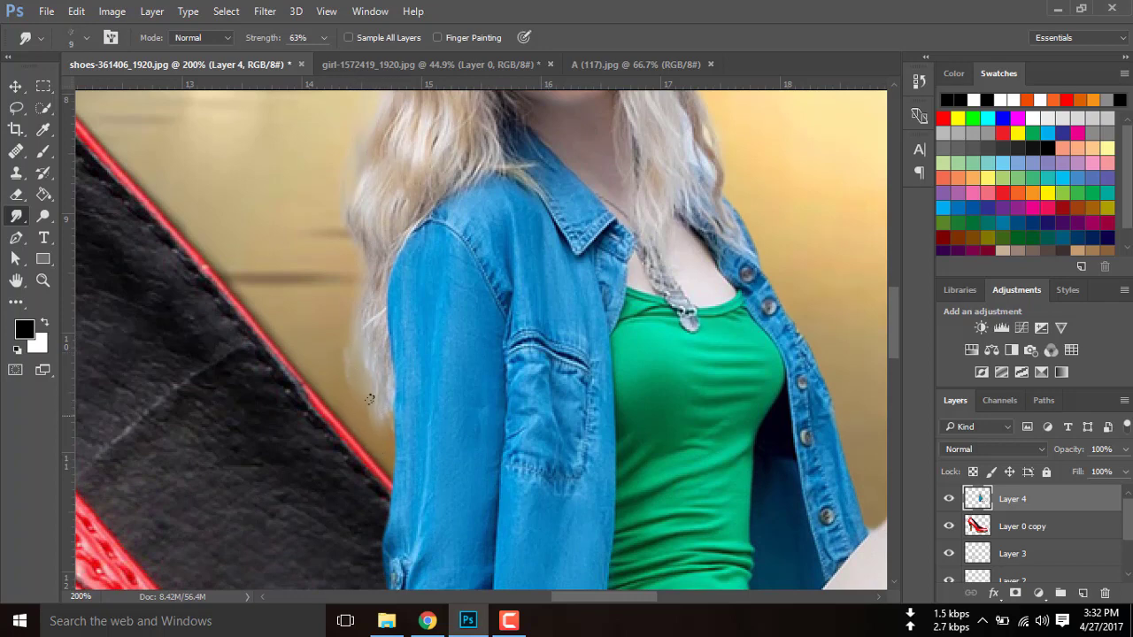
scroll(442, 310, "up", 8)
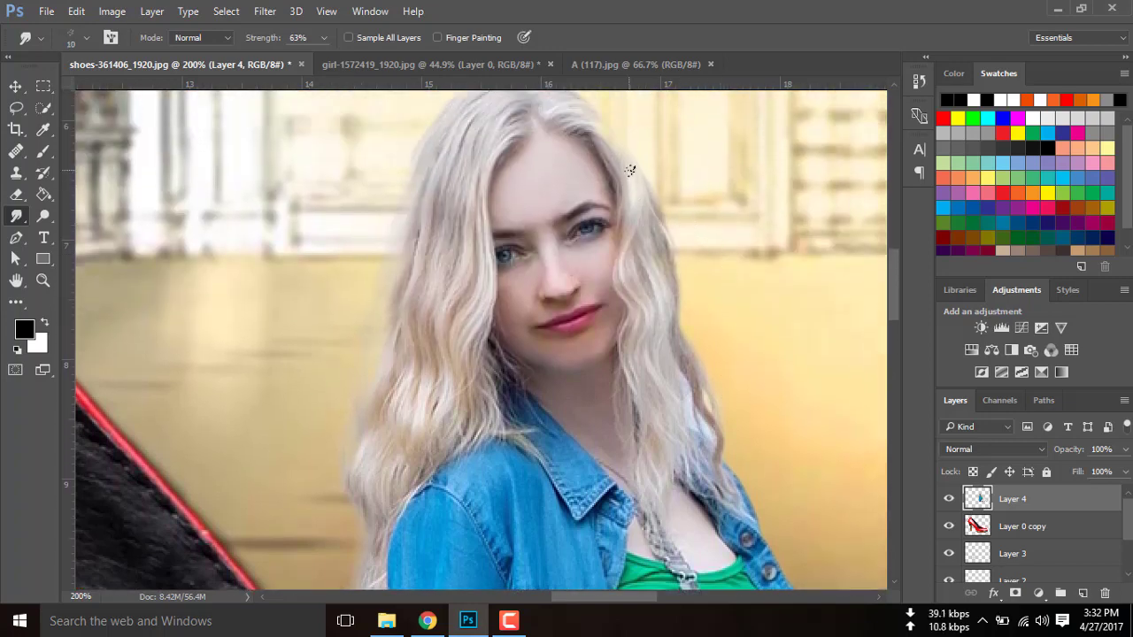
scroll(620, 195, "up", 2)
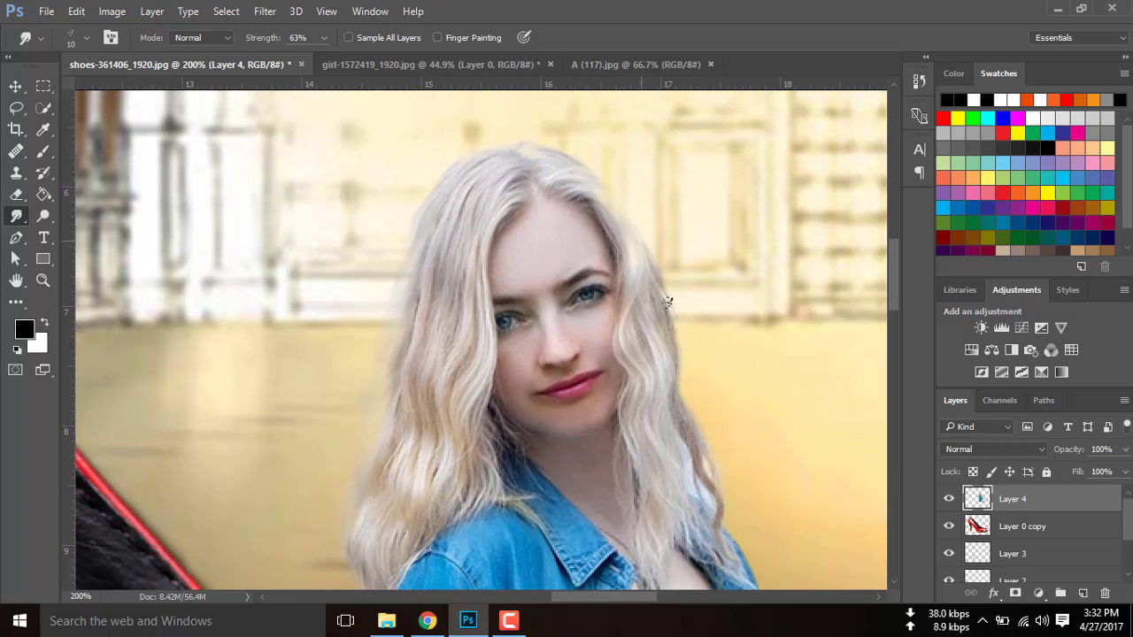
scroll(669, 327, "down", 2)
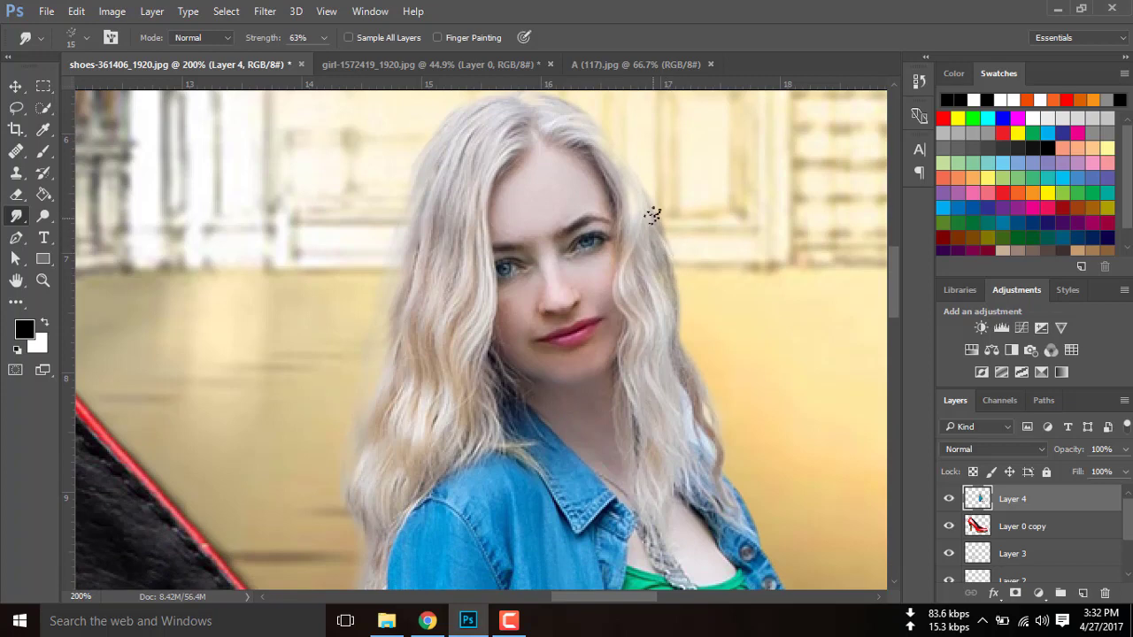
scroll(709, 380, "down", 1)
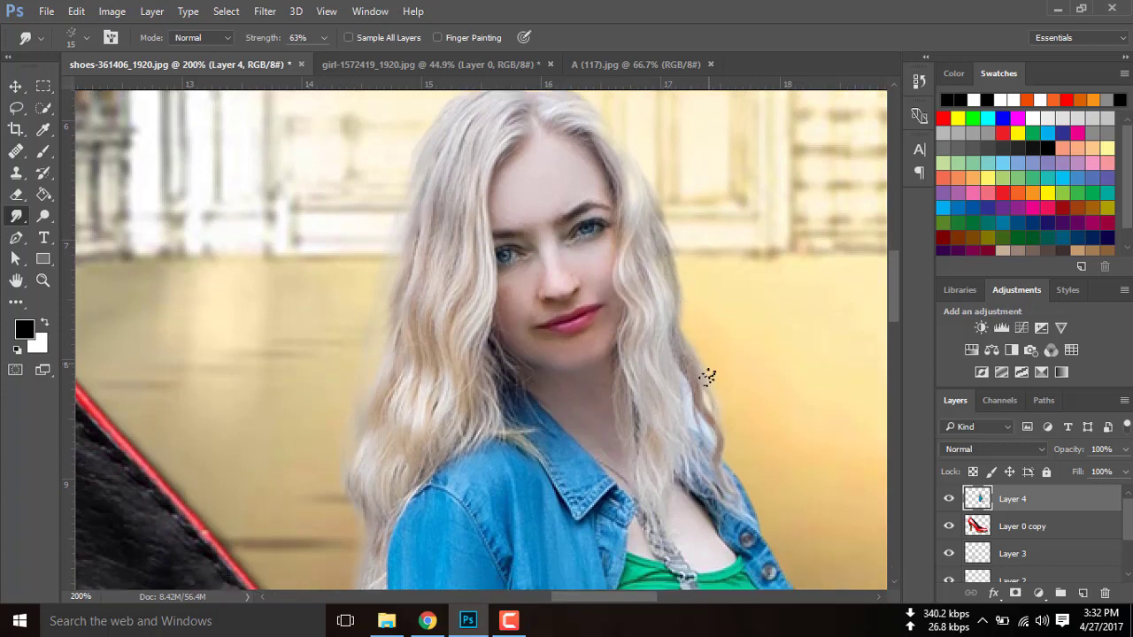
scroll(682, 301, "down", 1)
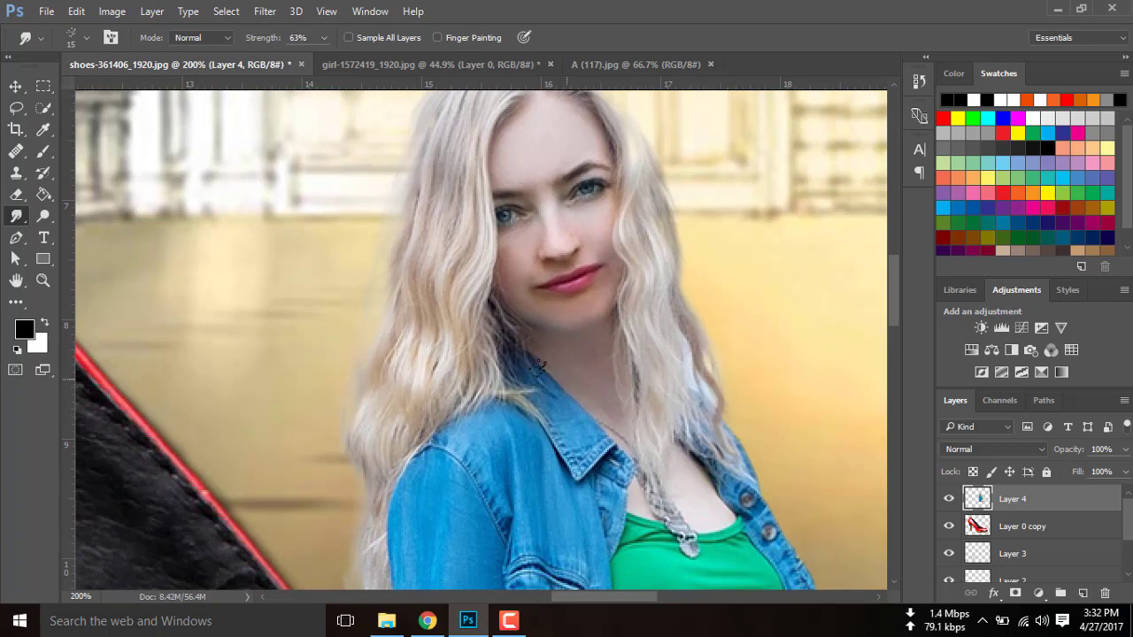
scroll(539, 365, "up", 2)
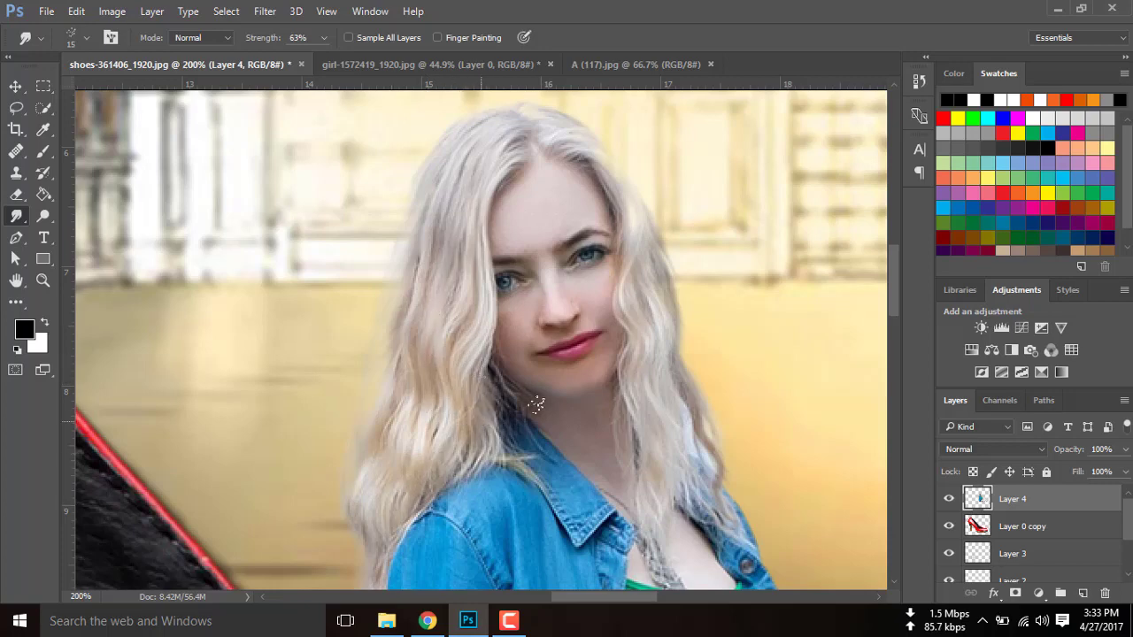
scroll(634, 311, "down", 3)
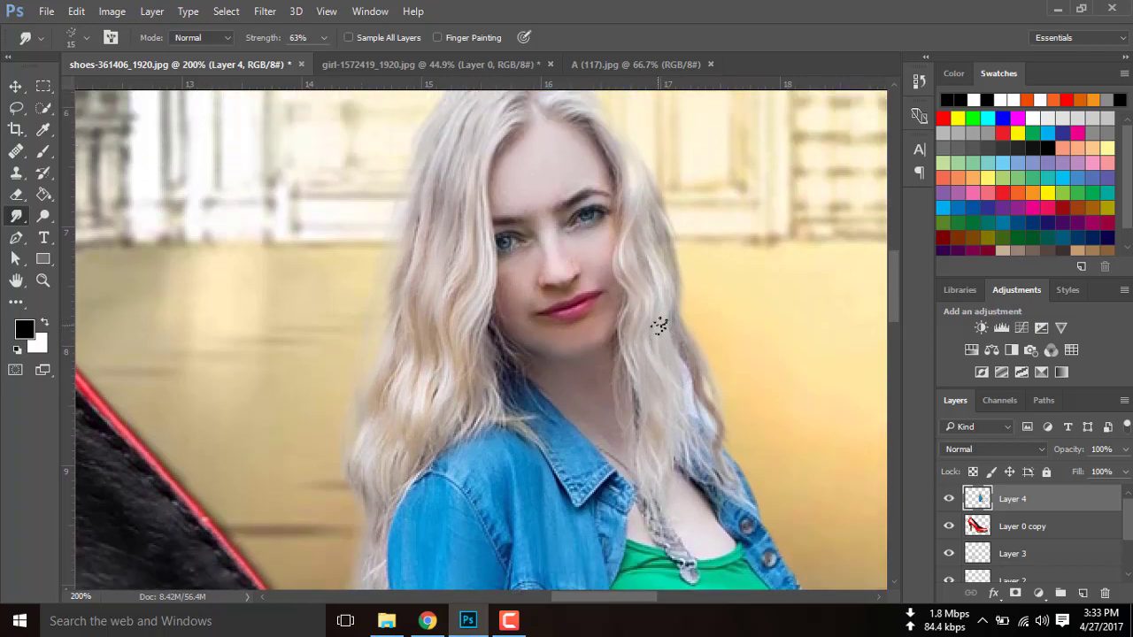
key("ctrl+0")
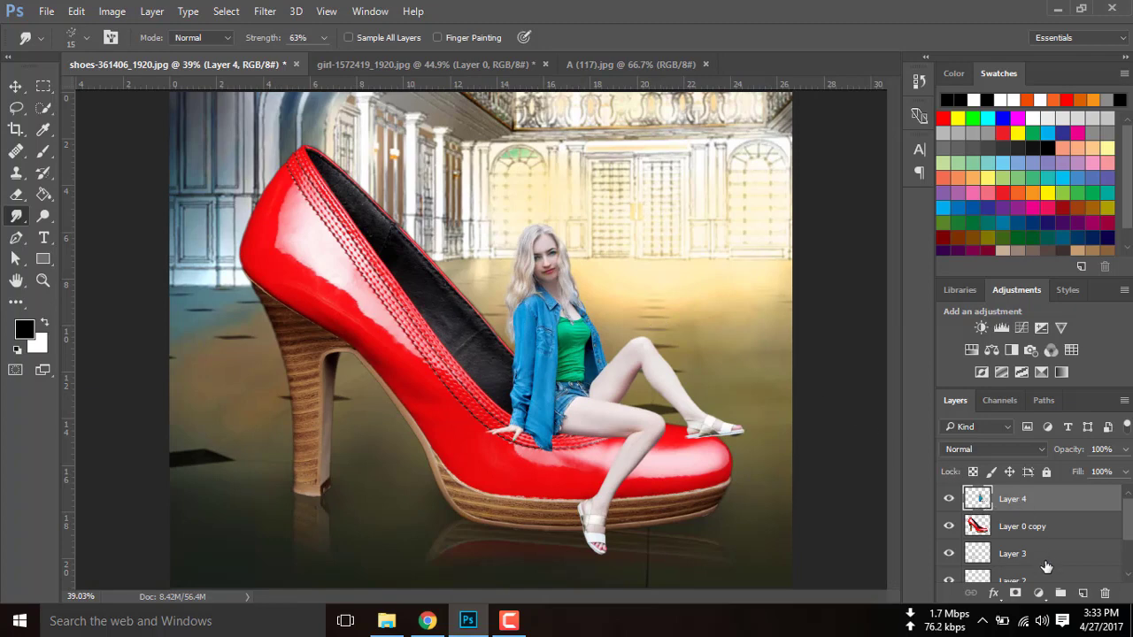
left_click(1038, 593)
left_click(950, 371)
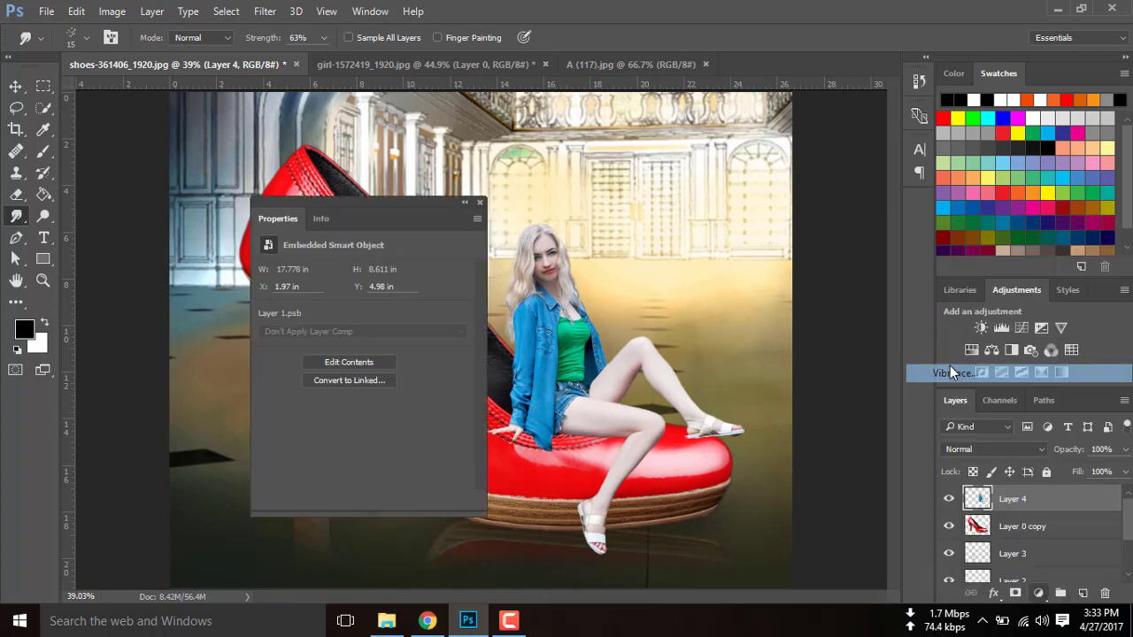
mouse_move(386, 207)
left_mouse_down()
mouse_move(774, 143)
mouse_move(803, 144)
mouse_move(814, 168)
left_mouse_up()
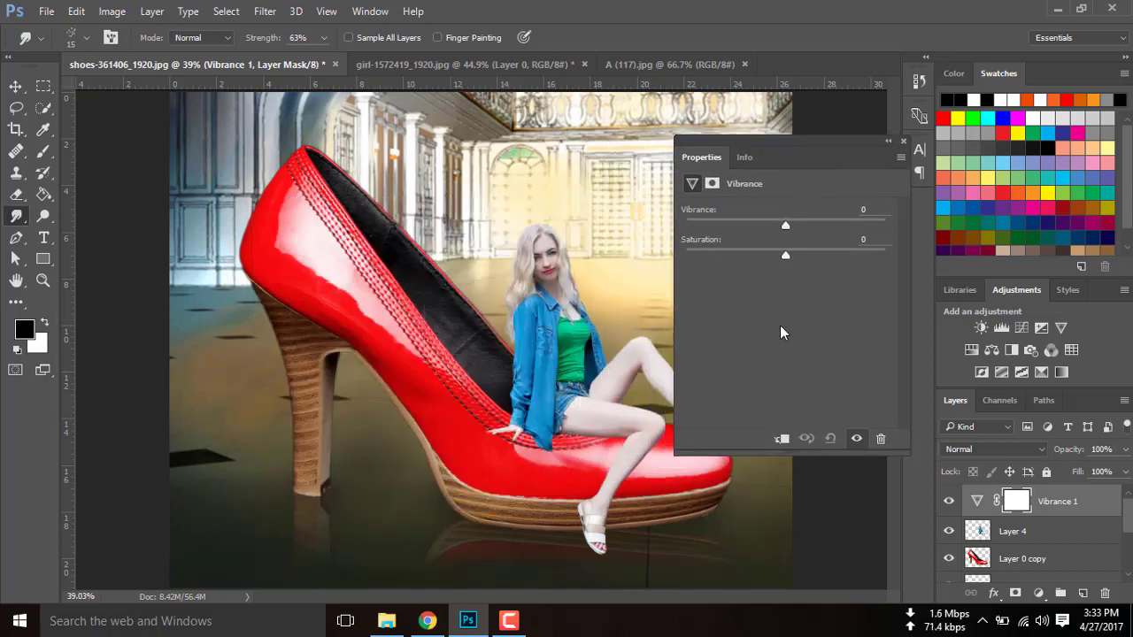
left_click(782, 439)
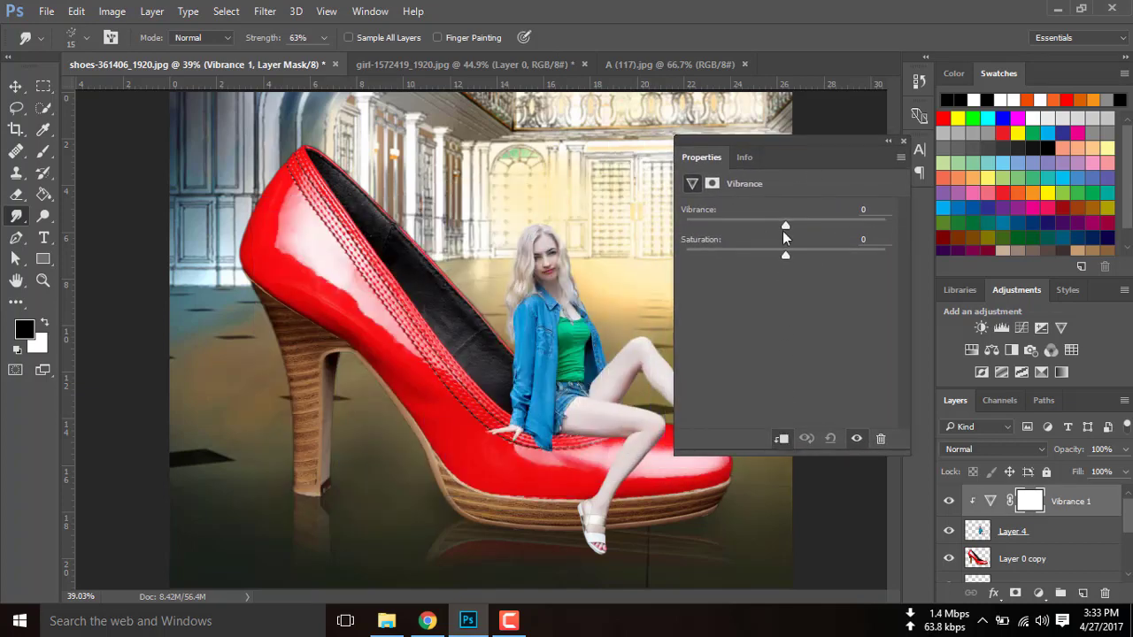
mouse_move(786, 224)
left_mouse_down()
mouse_move(755, 225)
mouse_move(827, 239)
mouse_move(765, 255)
left_mouse_up()
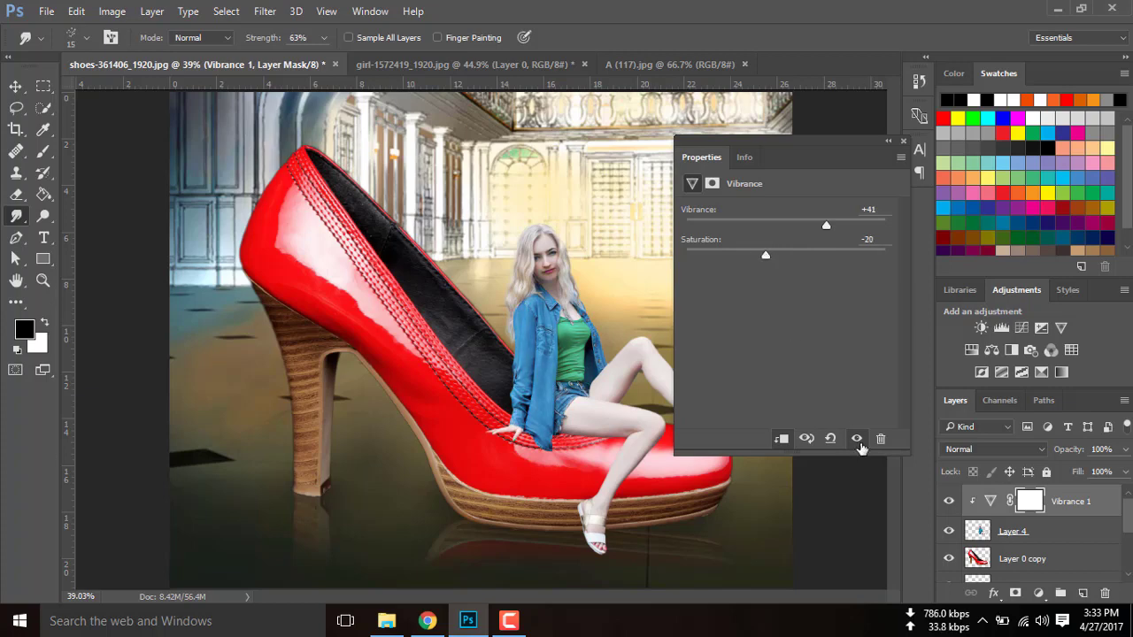
left_click(857, 439)
left_click(858, 440)
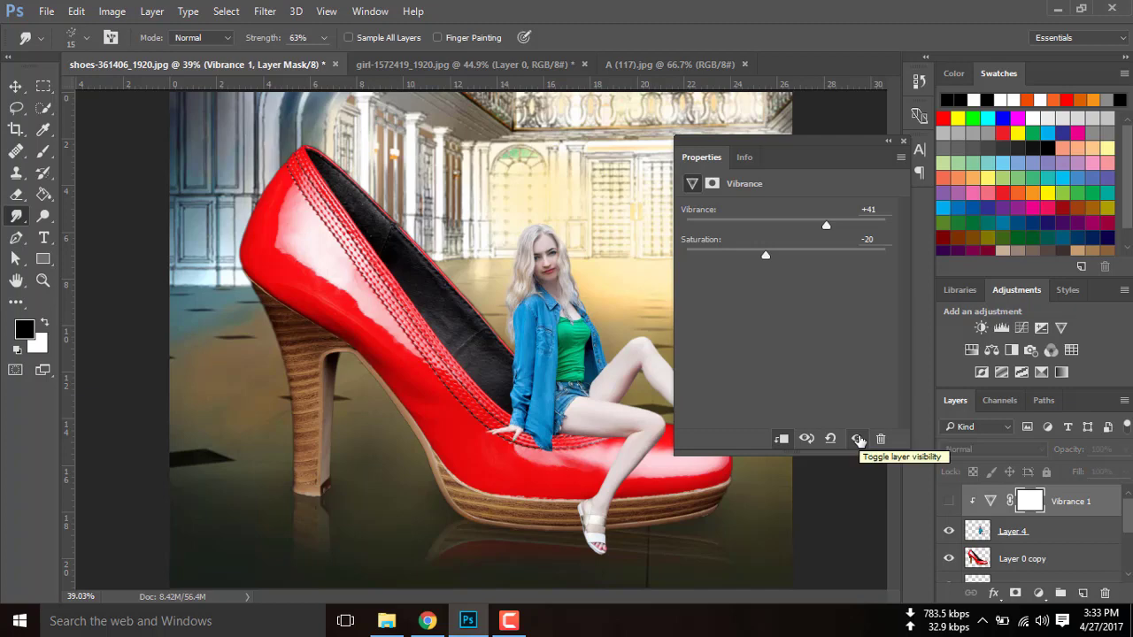
left_click(858, 440)
left_click(858, 440)
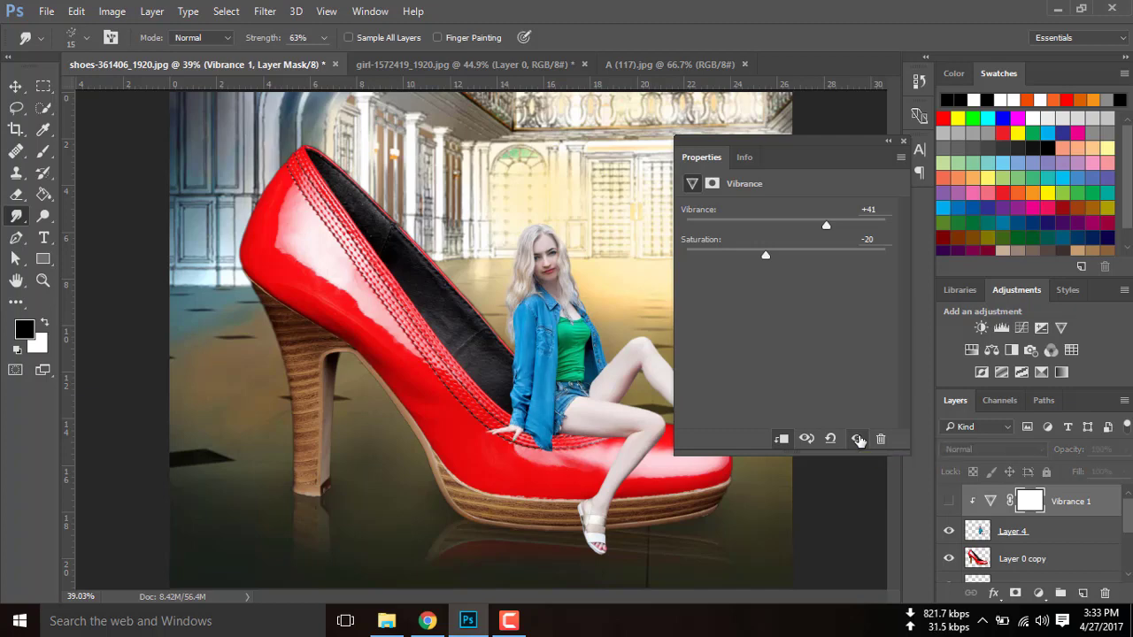
left_click(858, 440)
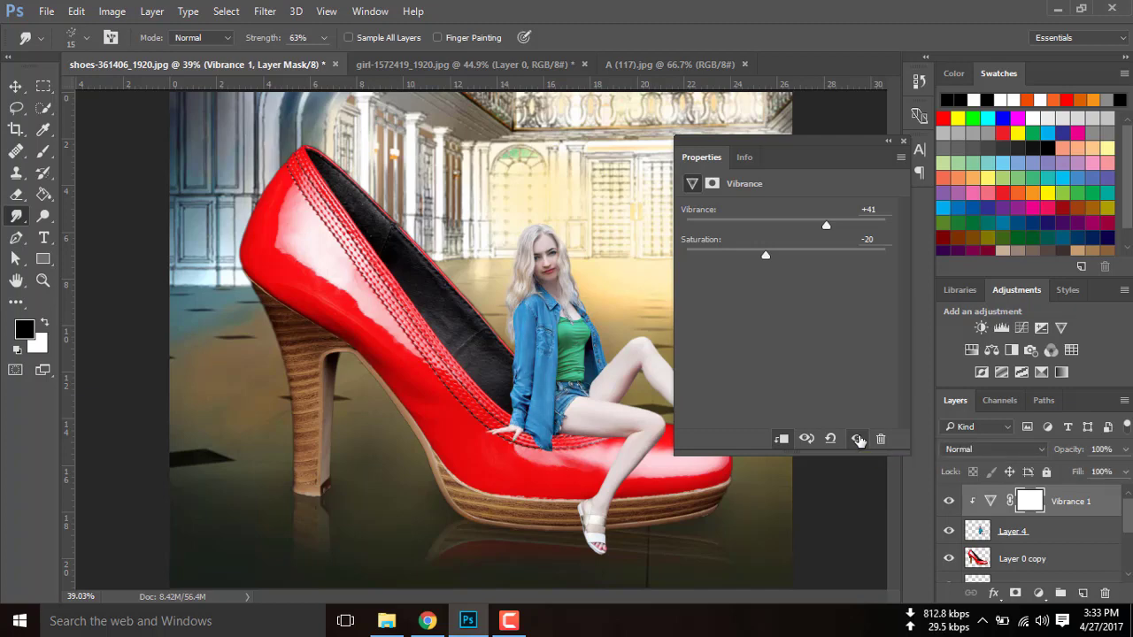
left_click_drag(826, 225, 822, 225)
left_click(902, 144)
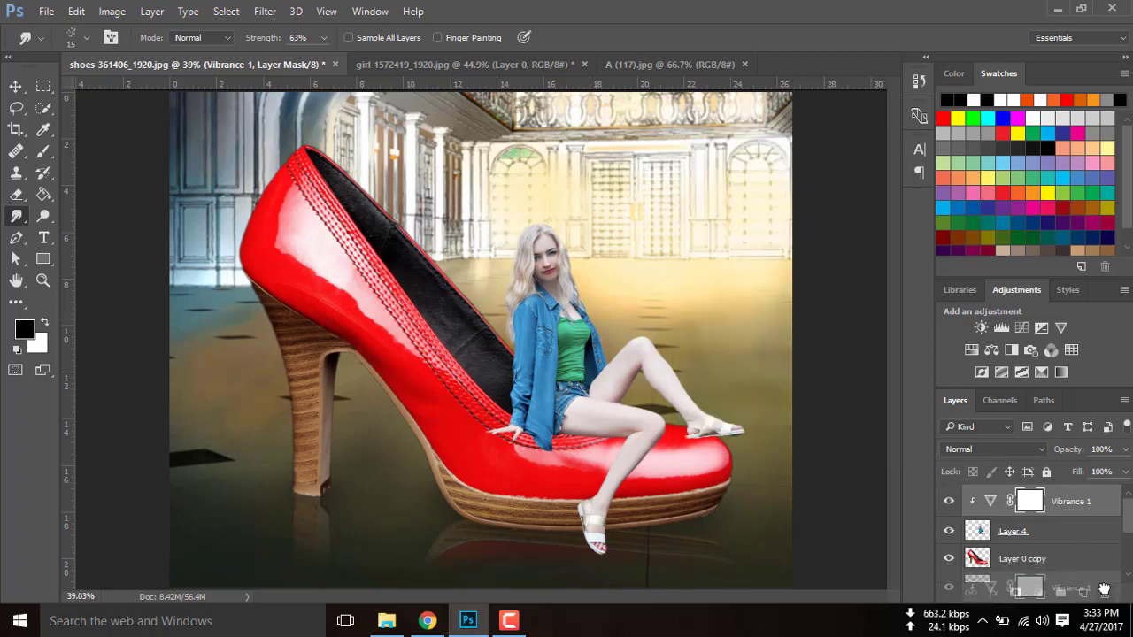
left_click_drag(1040, 505, 1105, 594)
Add a Color Balance adjustment layer clipped to the girl's Layer 4.
left_click(1040, 592)
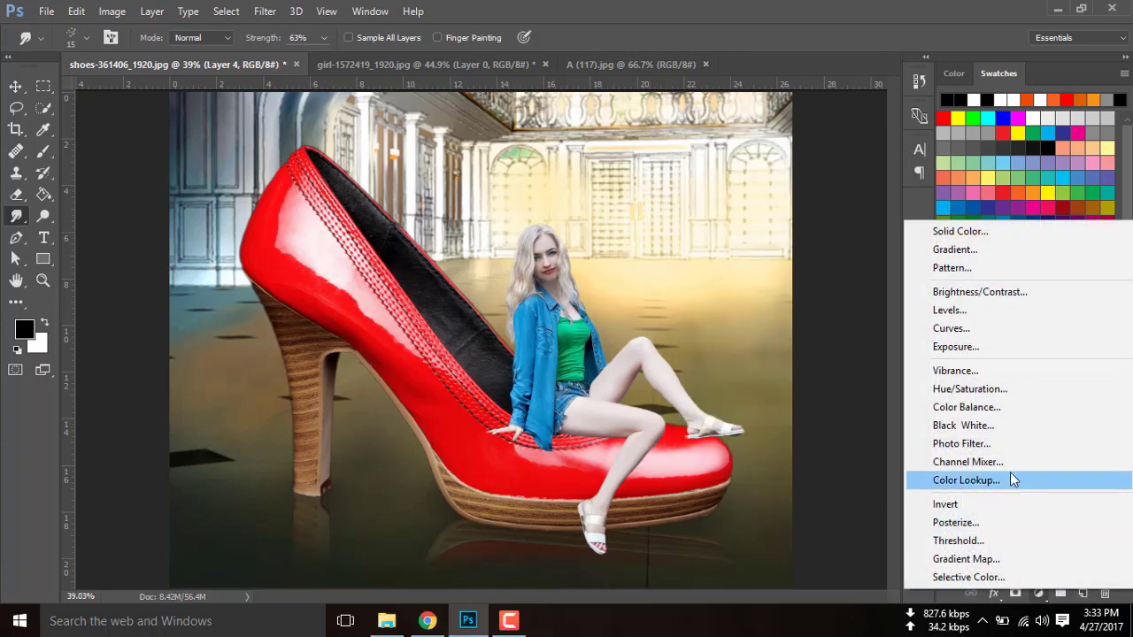
left_click(994, 414)
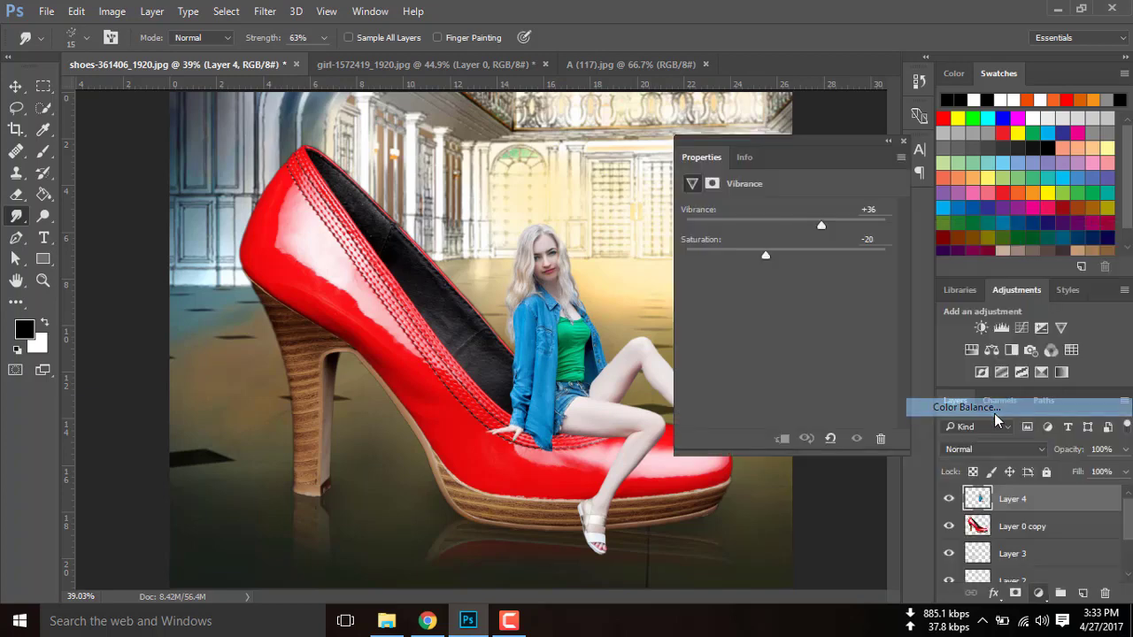
left_click(782, 439)
Set midtones to Cyan-Red +31, Magenta-Green +5, Yellow-Blue -5, toggling visibility to compare.
left_click_drag(764, 247, 788, 249)
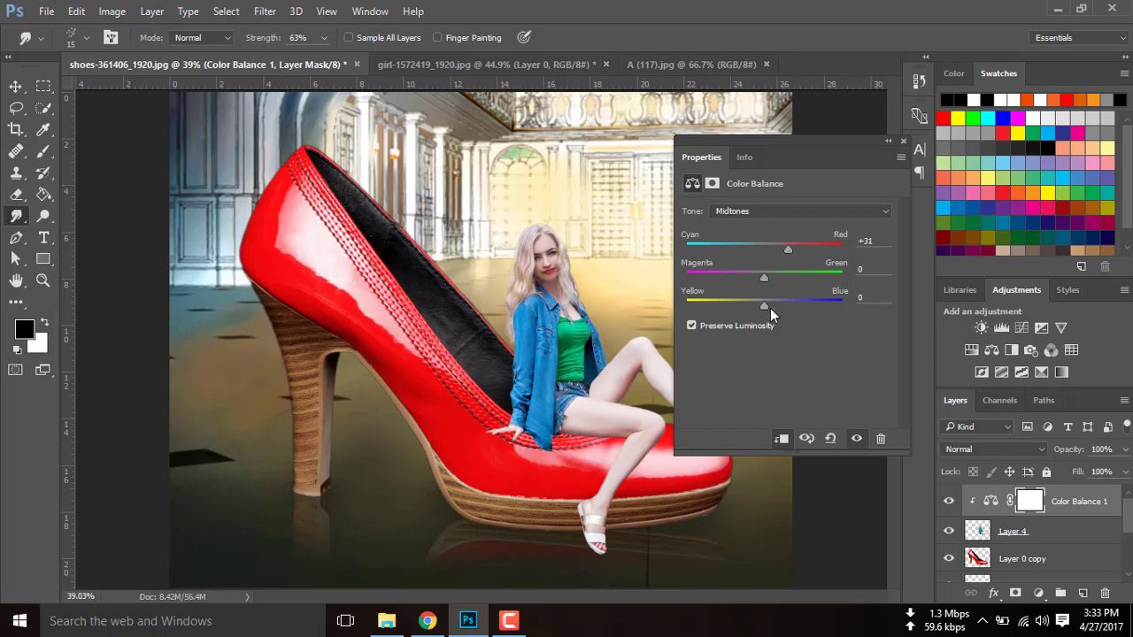
left_click_drag(766, 305, 761, 308)
left_click_drag(754, 275, 768, 277)
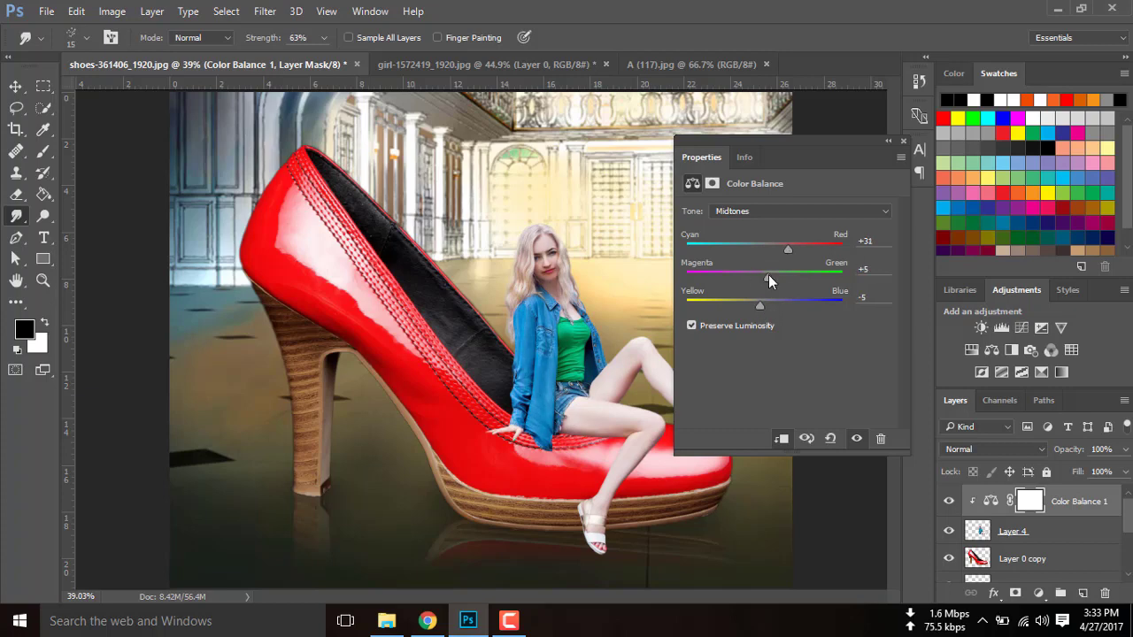
left_click(857, 440)
left_click(858, 440)
left_click(903, 143)
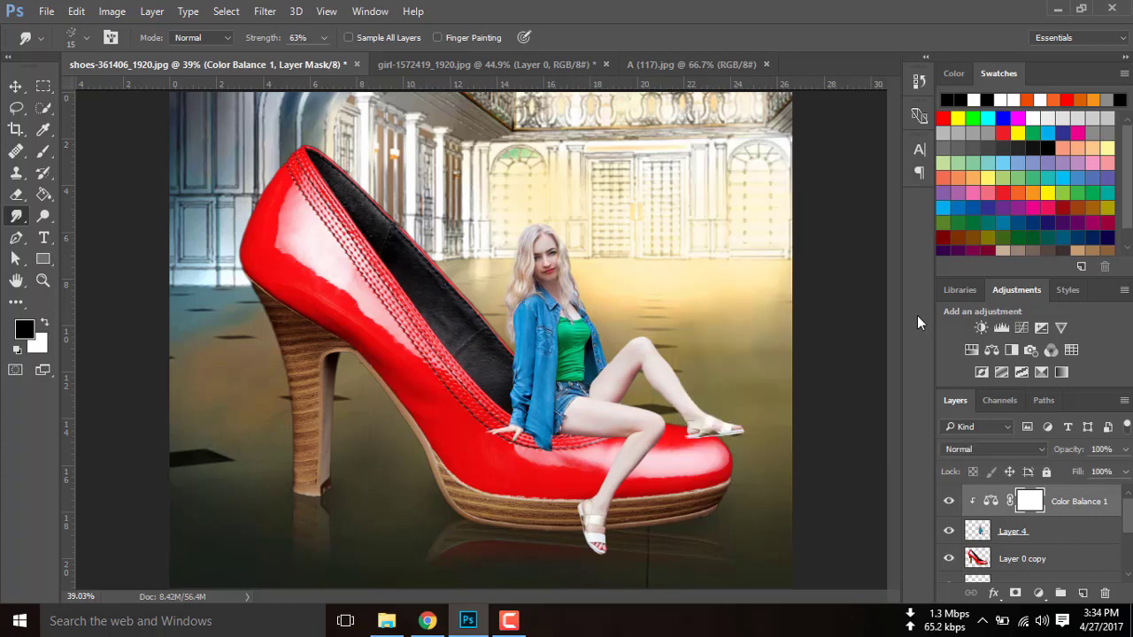
On Layer 0 copy, add a Color Balance layer shifting midtones to Yellow-Blue -21.
left_click(1023, 560)
left_click(1040, 593)
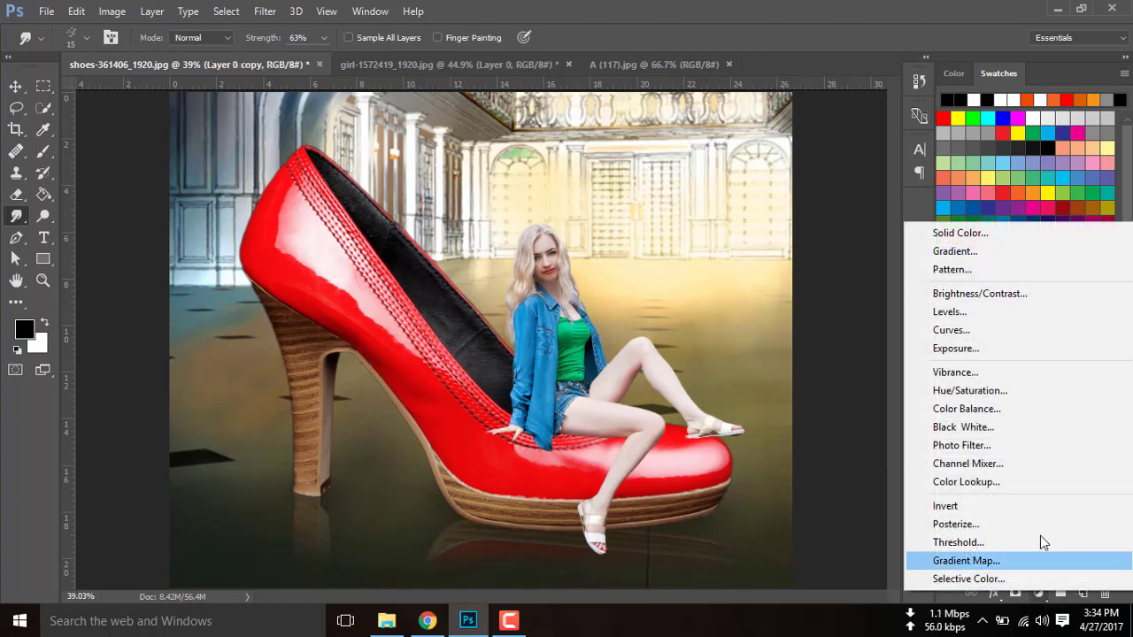
left_click(974, 408)
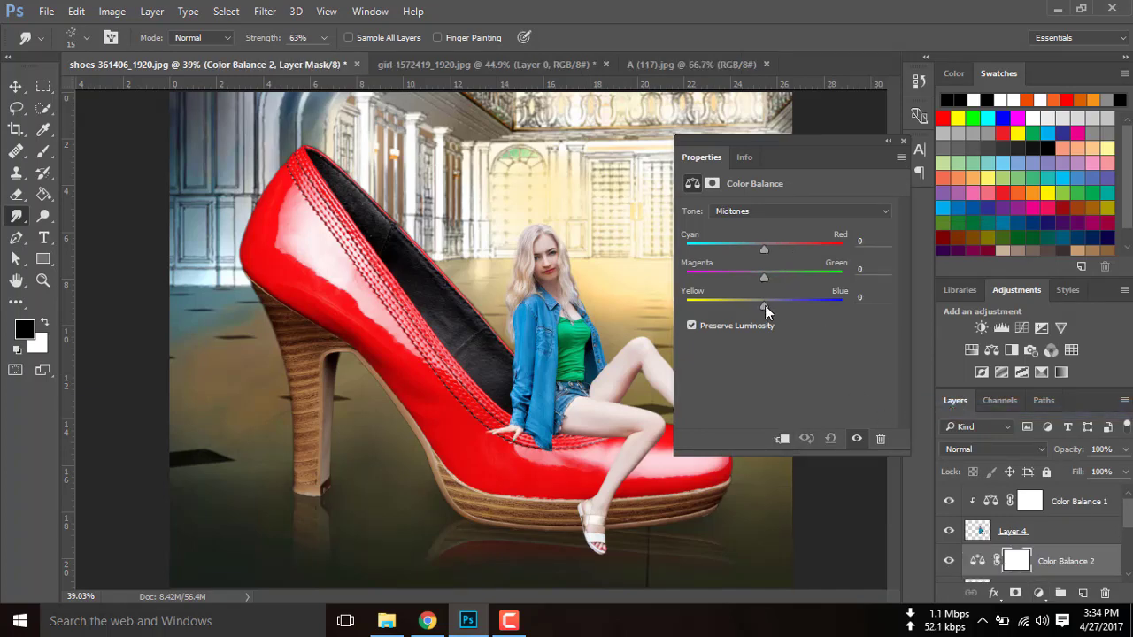
left_click_drag(765, 306, 747, 305)
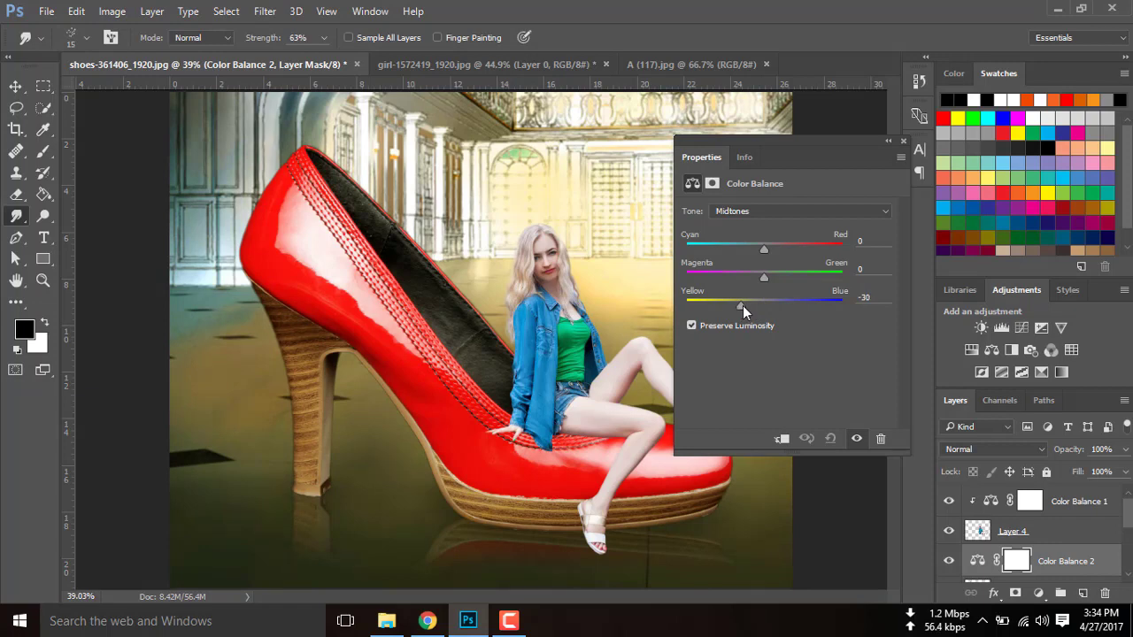
left_click_drag(740, 305, 747, 306)
left_click_drag(765, 247, 763, 248)
Clip the Color Balance to the shoe layer with Cyan-Red at 0, then reselect Layer 4.
left_click(783, 440)
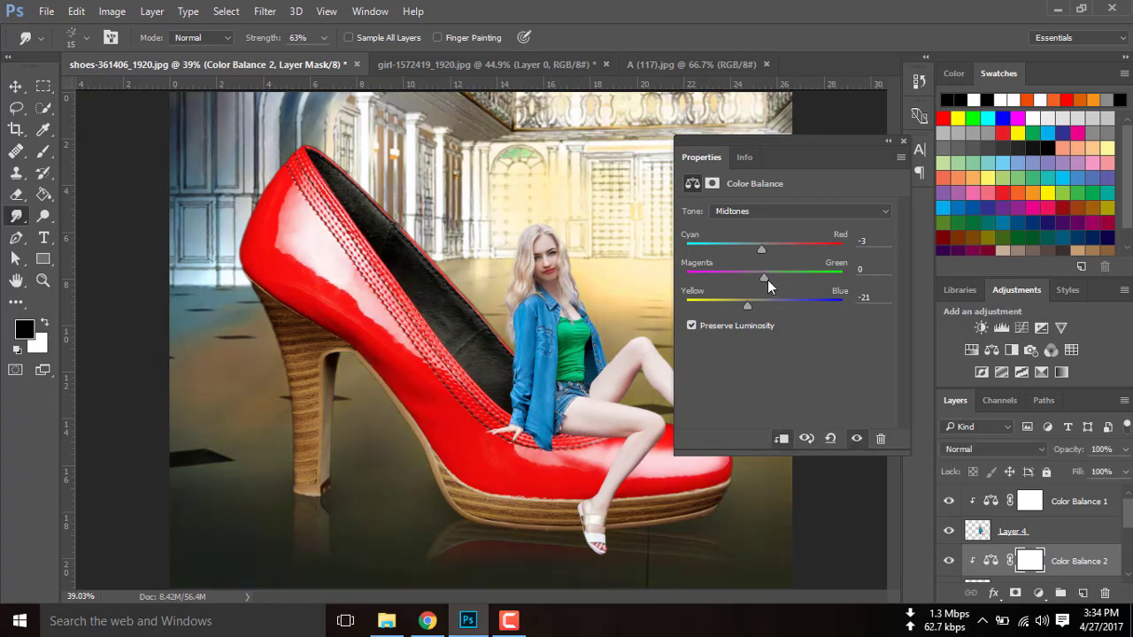
left_click_drag(764, 248, 764, 248)
left_click_drag(768, 249, 764, 249)
left_click(903, 143)
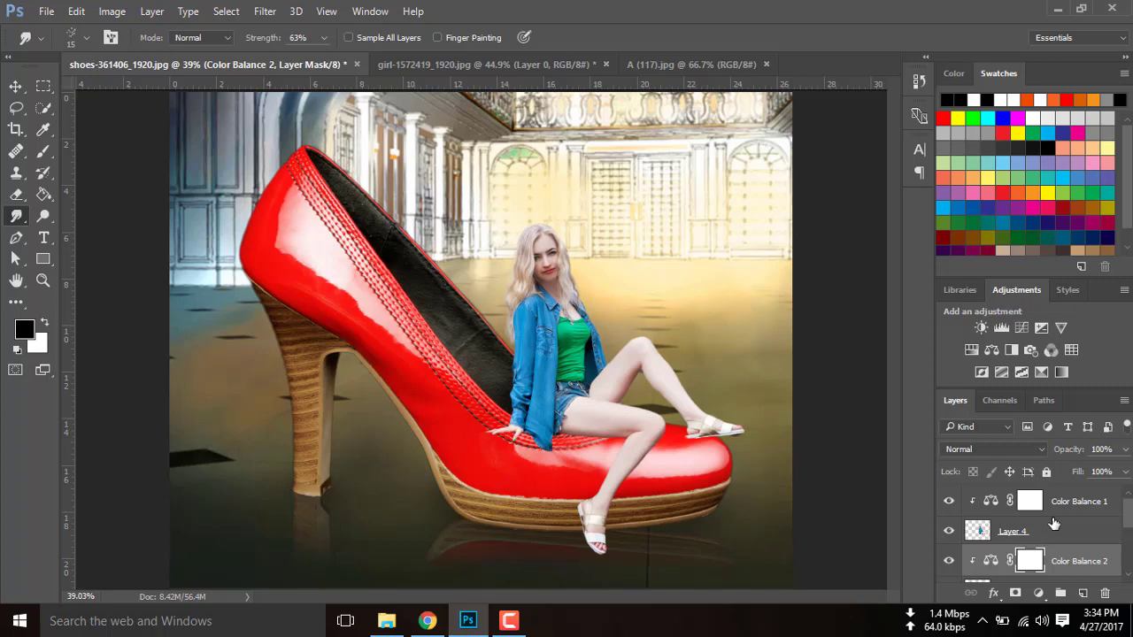
left_click(1009, 534)
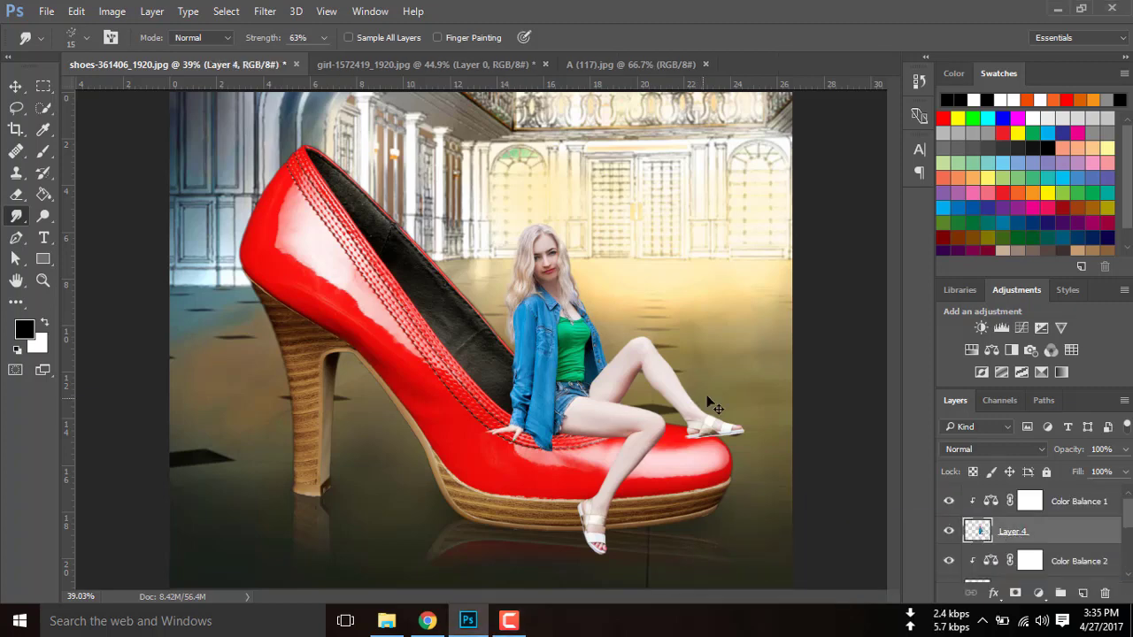
Blur the girl's finger edges using the Blur tool at 49% strength, size 30.
key("ctrl+plus")
key("ctrl+plus")
key("ctrl+plus")
key("ctrl+plus")
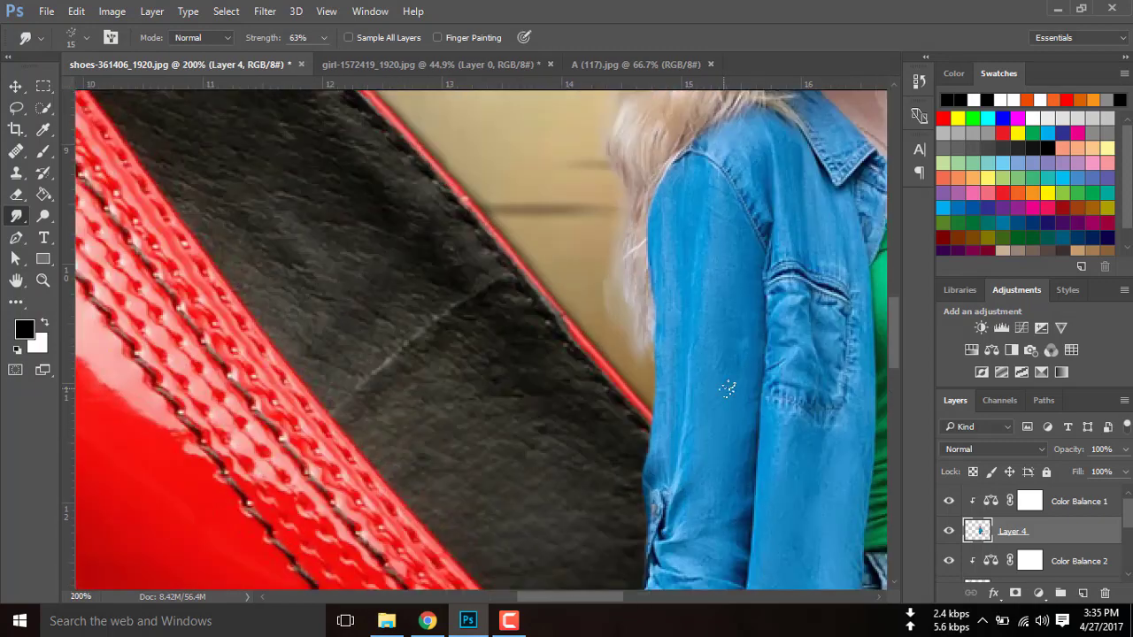
mouse_move(764, 393)
left_mouse_down()
mouse_move(630, 328)
mouse_move(687, 352)
left_mouse_up()
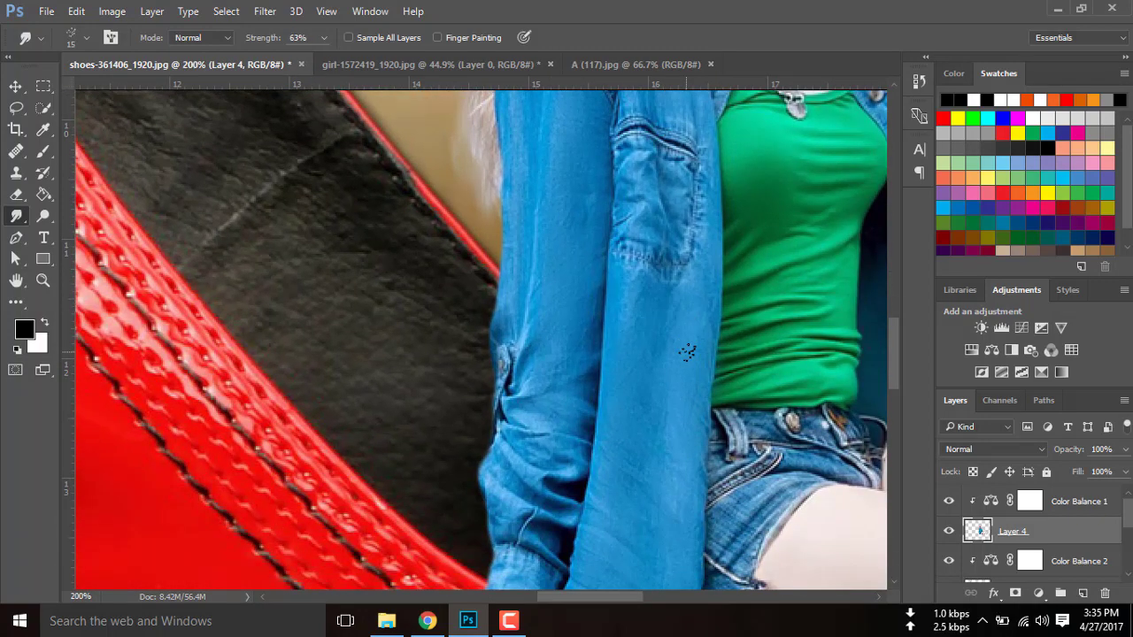
key("ctrl+minus")
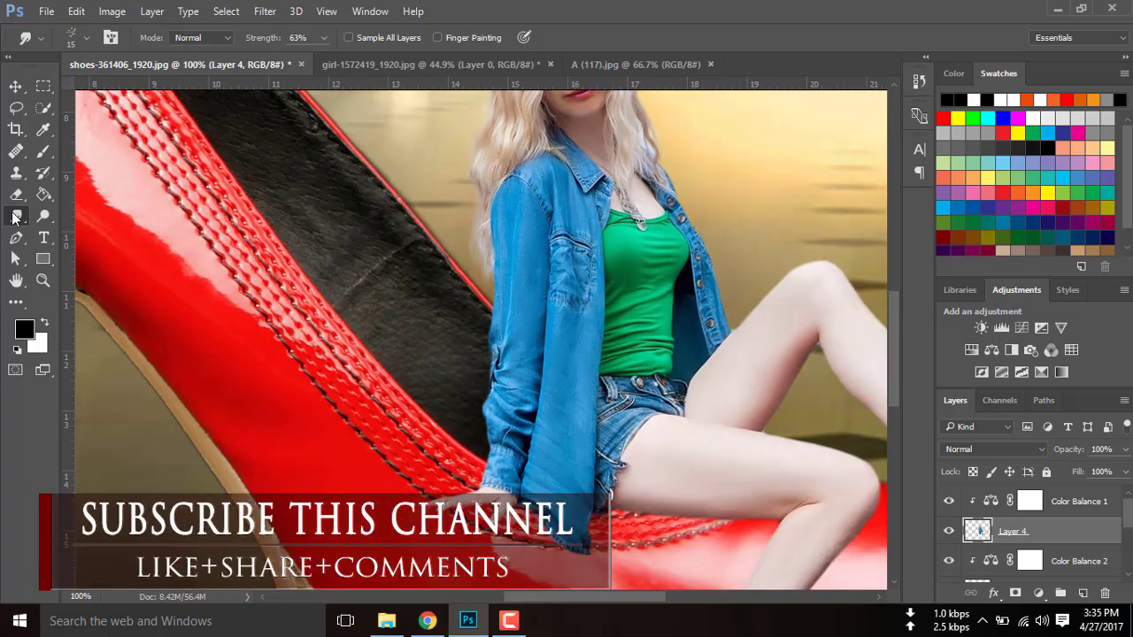
right_click(16, 216)
left_click(74, 216)
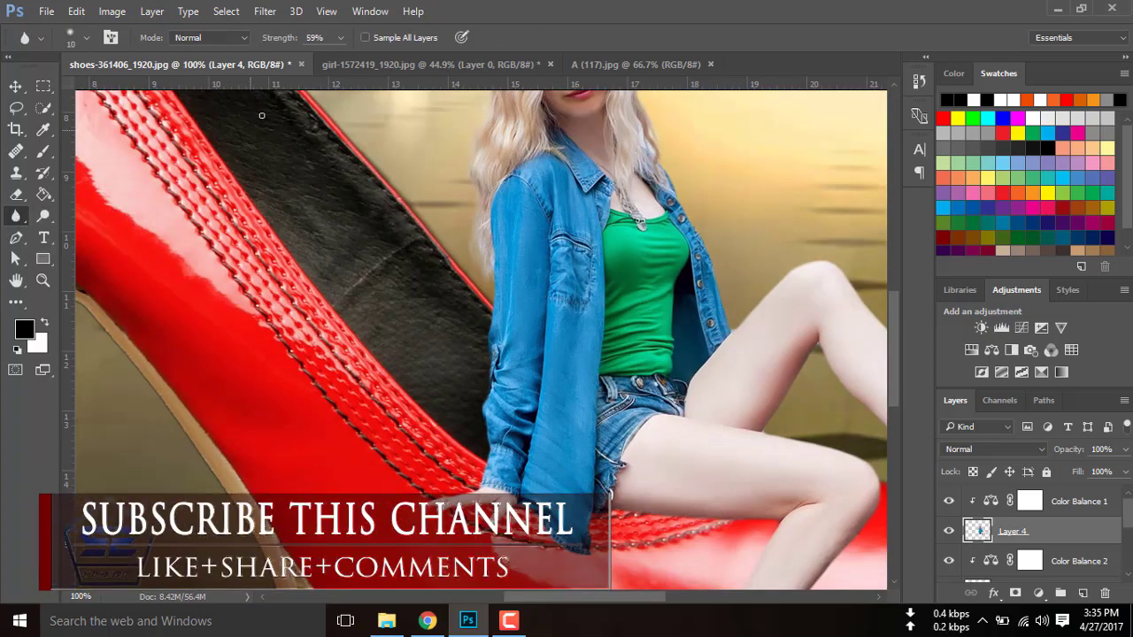
left_click(340, 38)
scroll(488, 237, "down", 2)
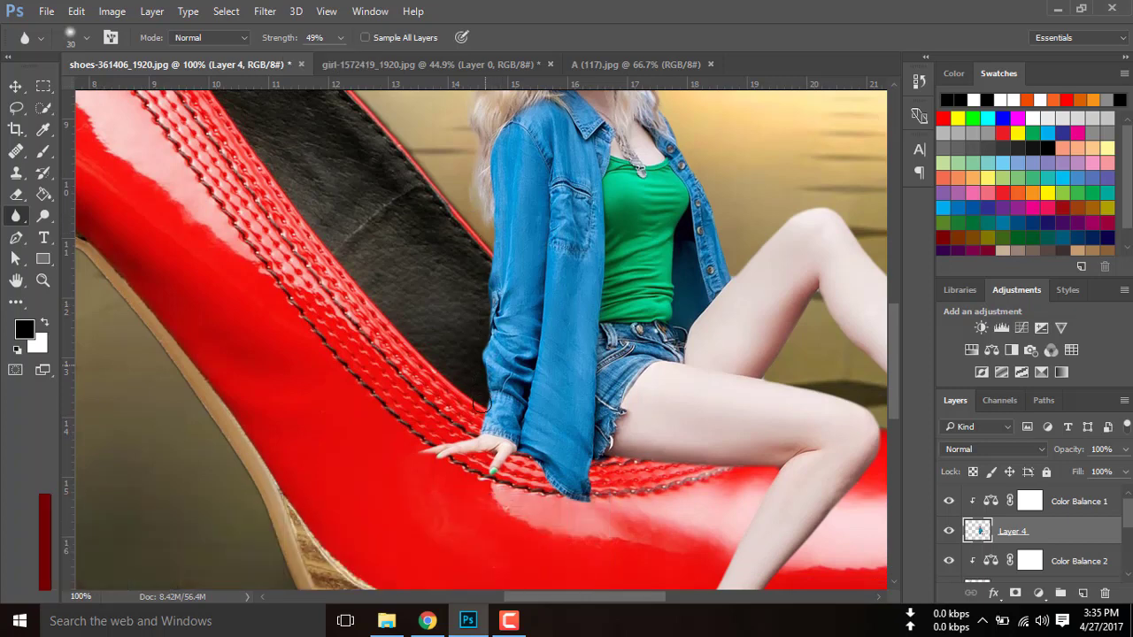
key("bracketright")
left_click_drag(430, 451, 498, 462)
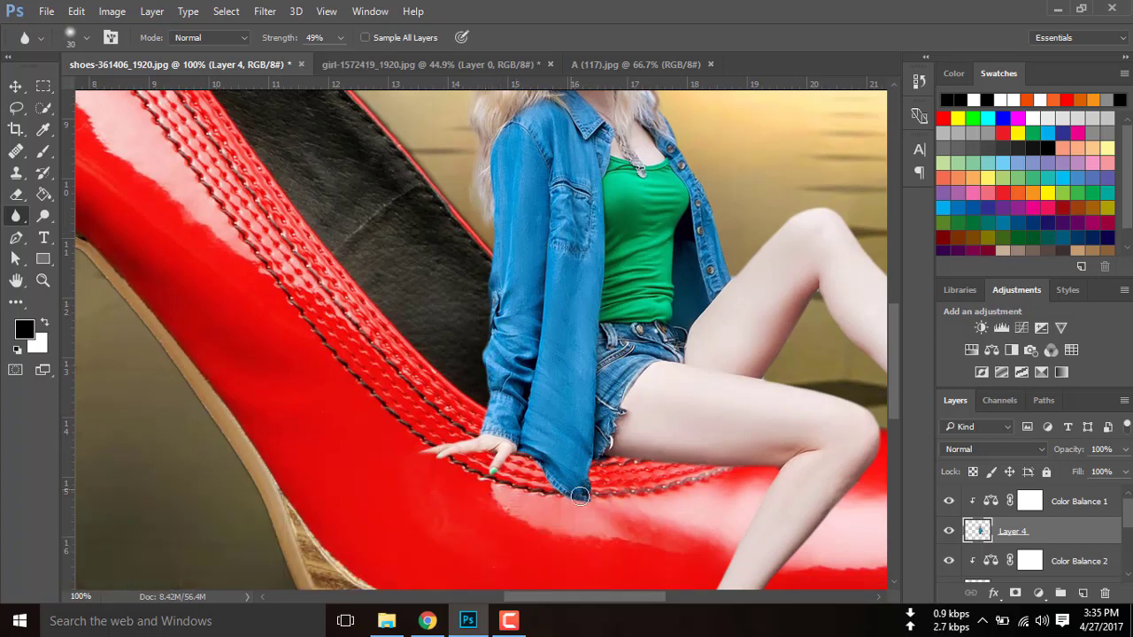
Navigate to the girl's legs and sandals at 100% zoom.
scroll(784, 416, "down", 3)
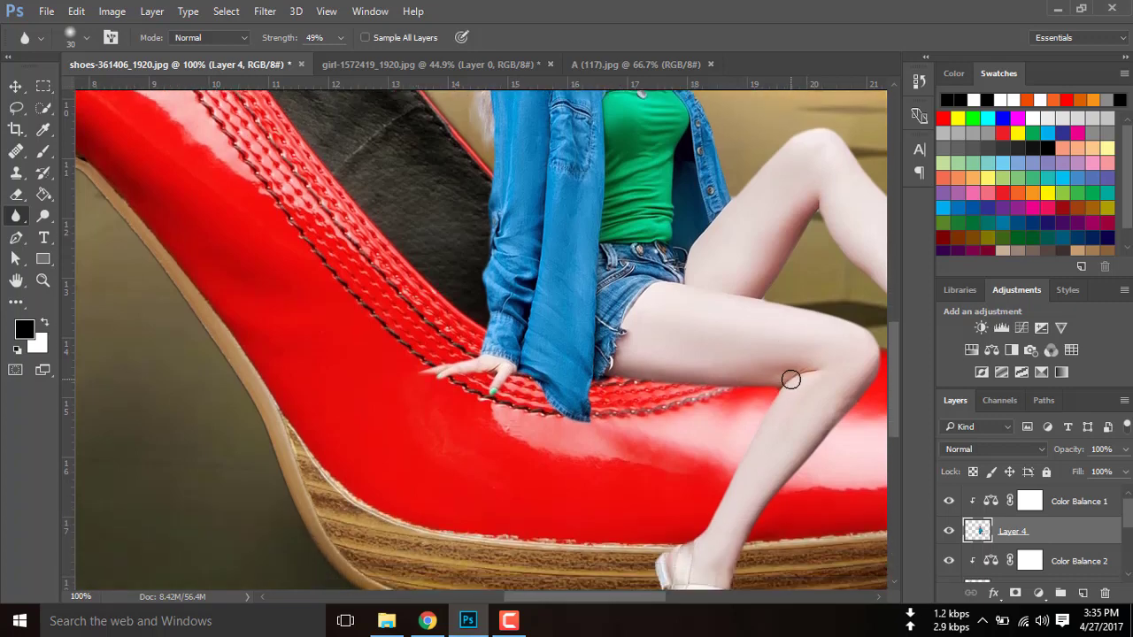
scroll(711, 508, "down", 3)
scroll(736, 356, "down", 4)
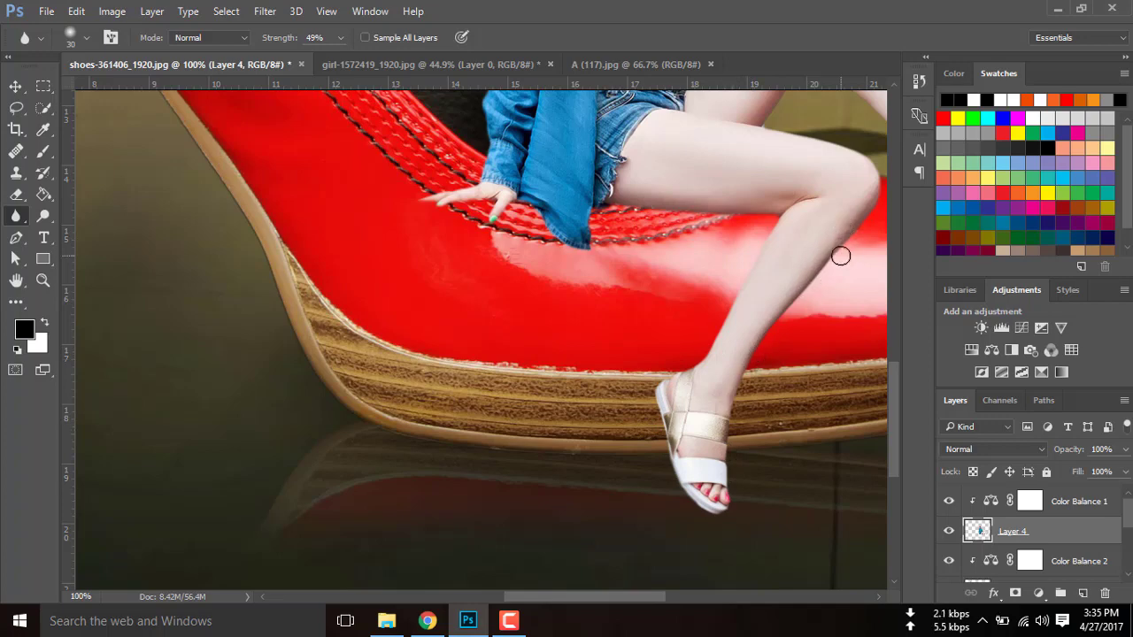
left_click_drag(841, 257, 652, 317)
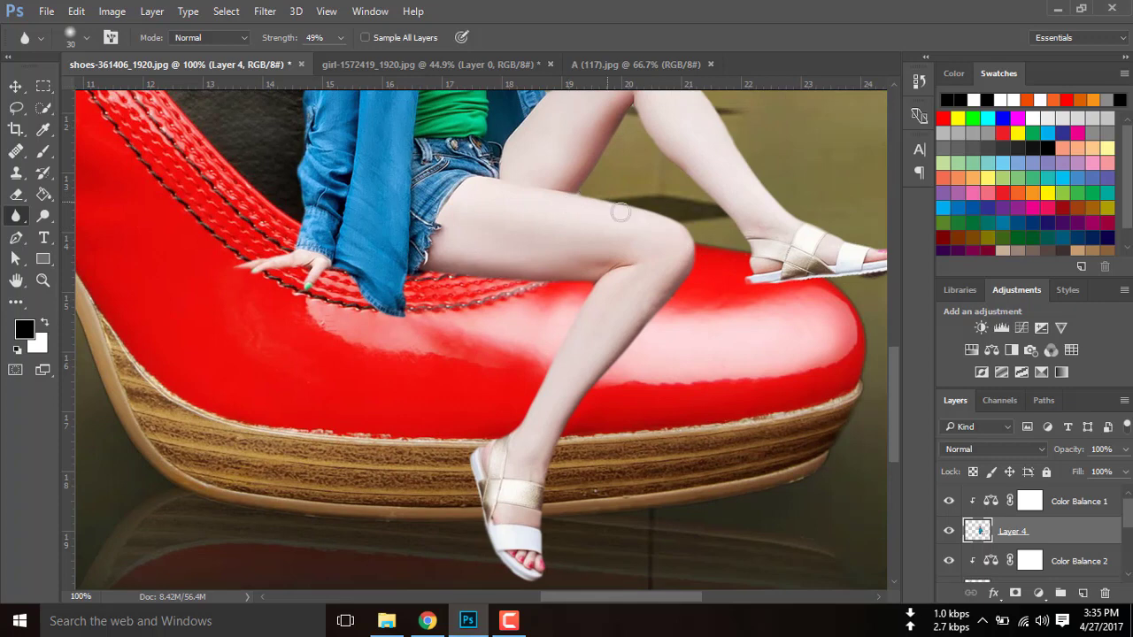
scroll(621, 177, "up", 2)
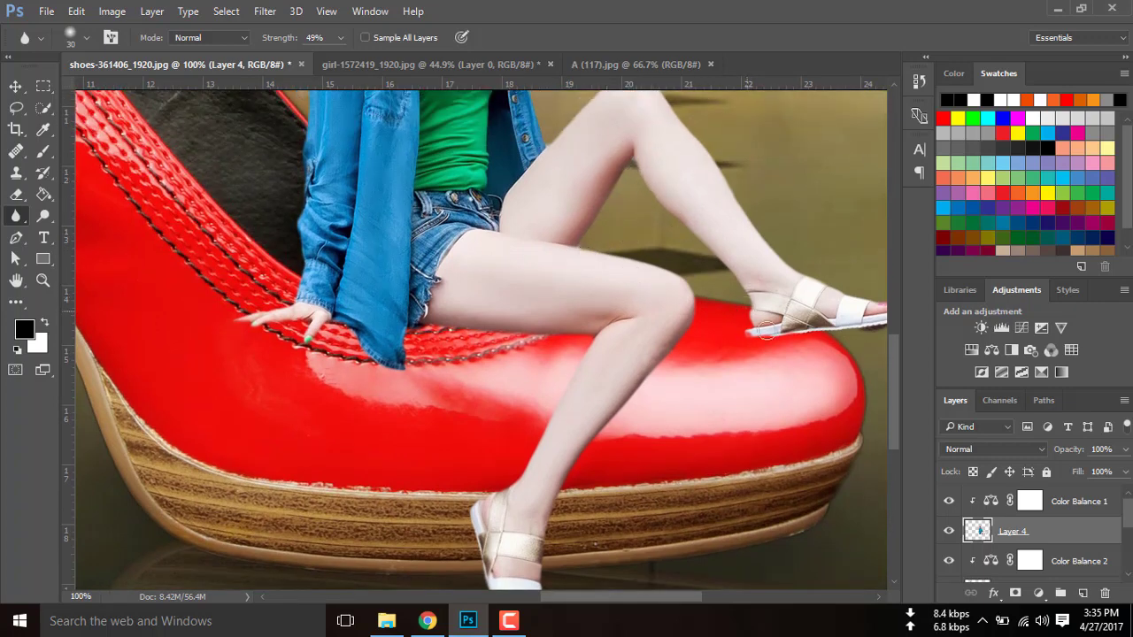
scroll(744, 323, "right", 3)
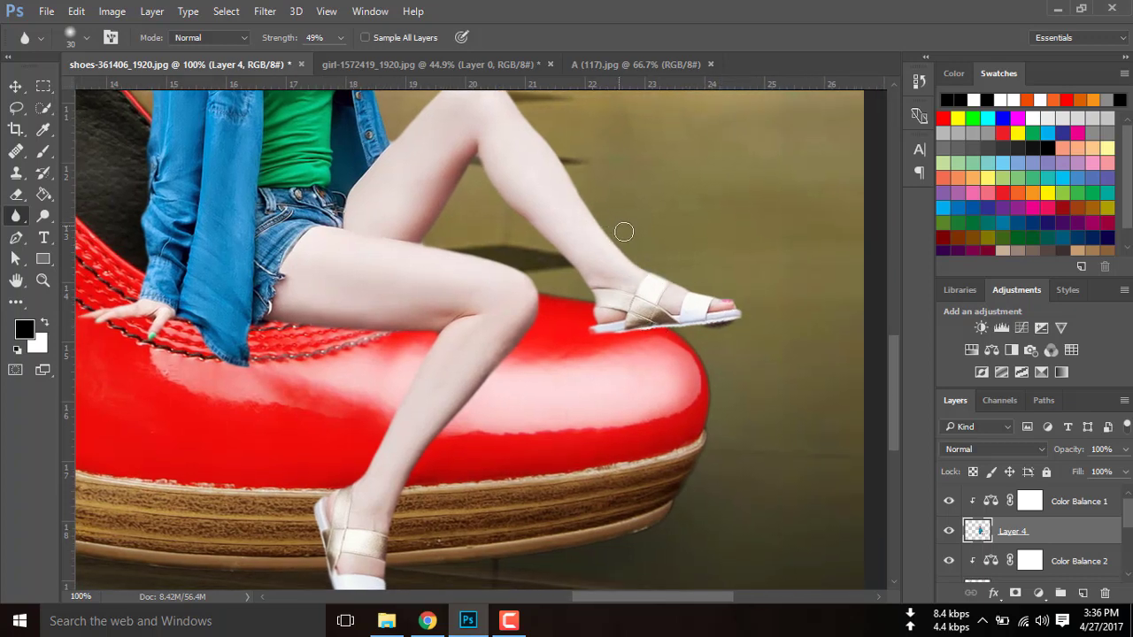
key("ctrl+0")
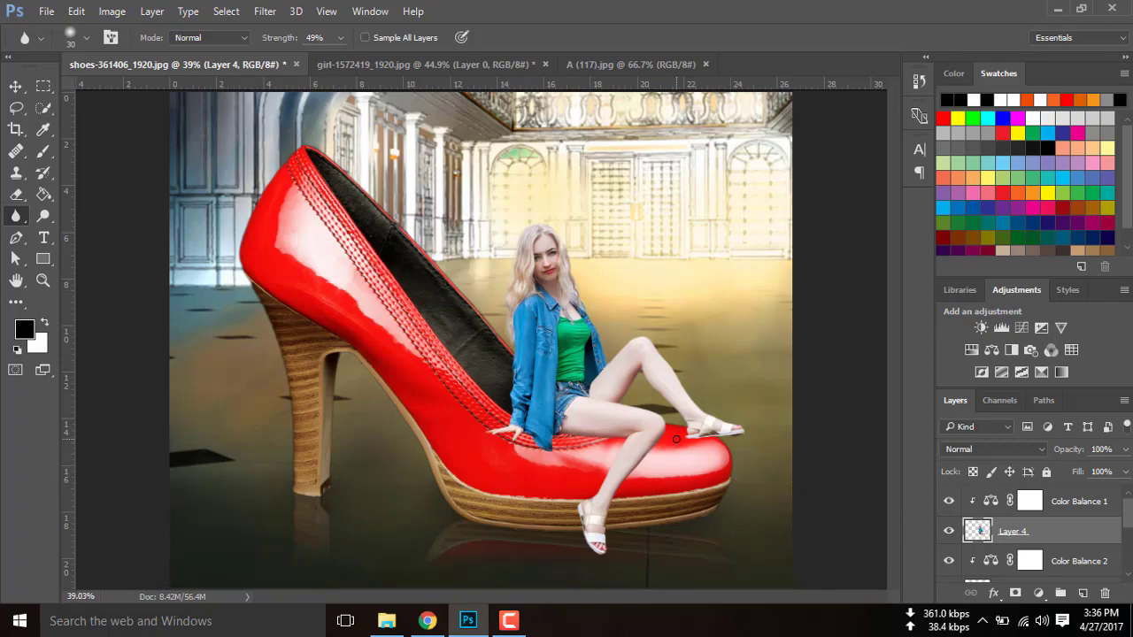
key("ctrl+plus")
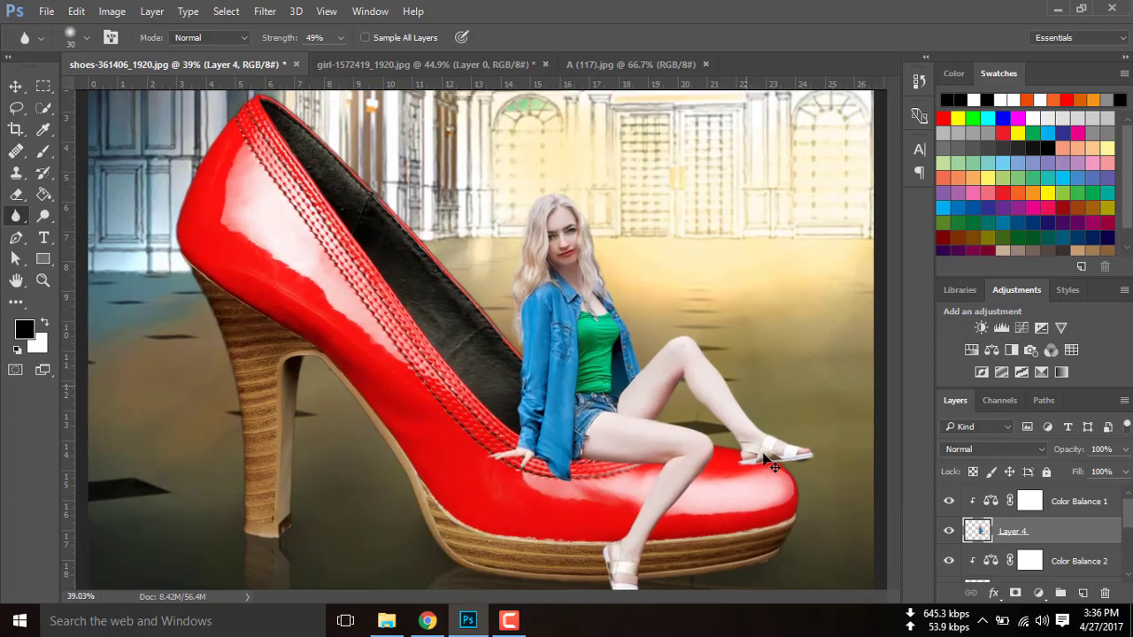
key("ctrl+plus")
key("ctrl+plus")
left_click_drag(767, 490, 493, 286)
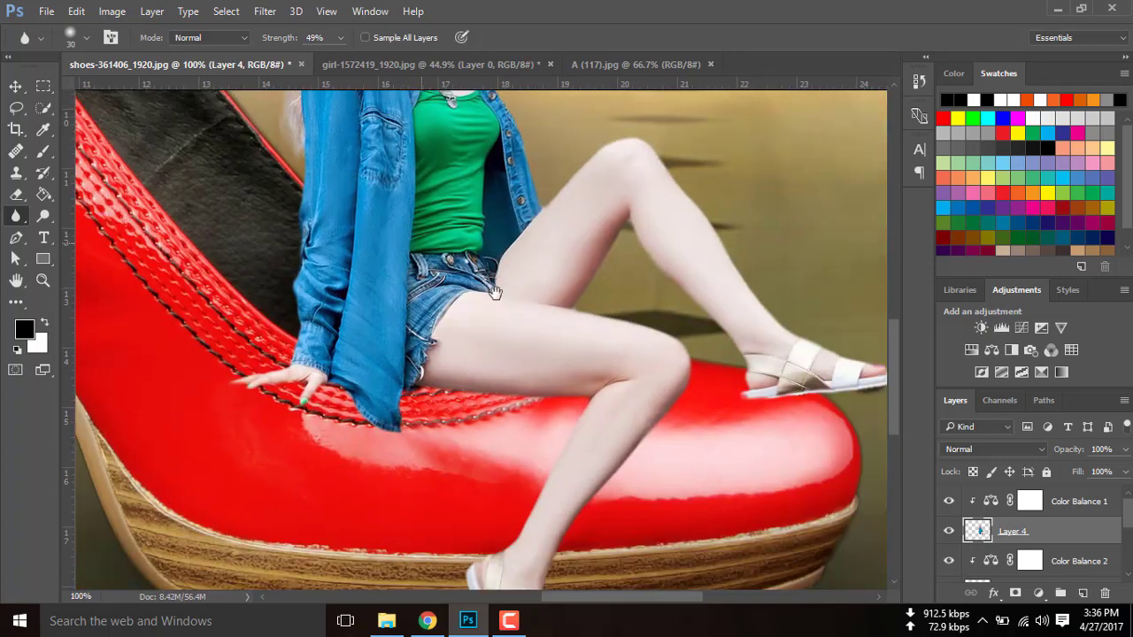
left_click_drag(734, 446, 587, 410)
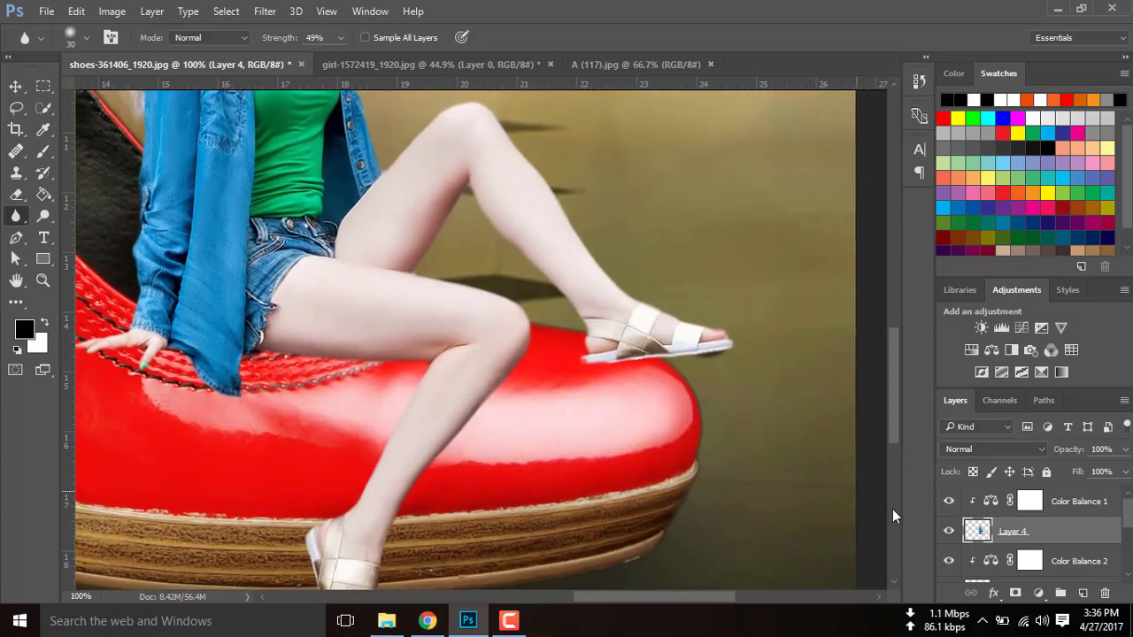
Mask Layer 4 and paint black at 72% opacity along the sandal sole's edge.
left_click(1016, 594)
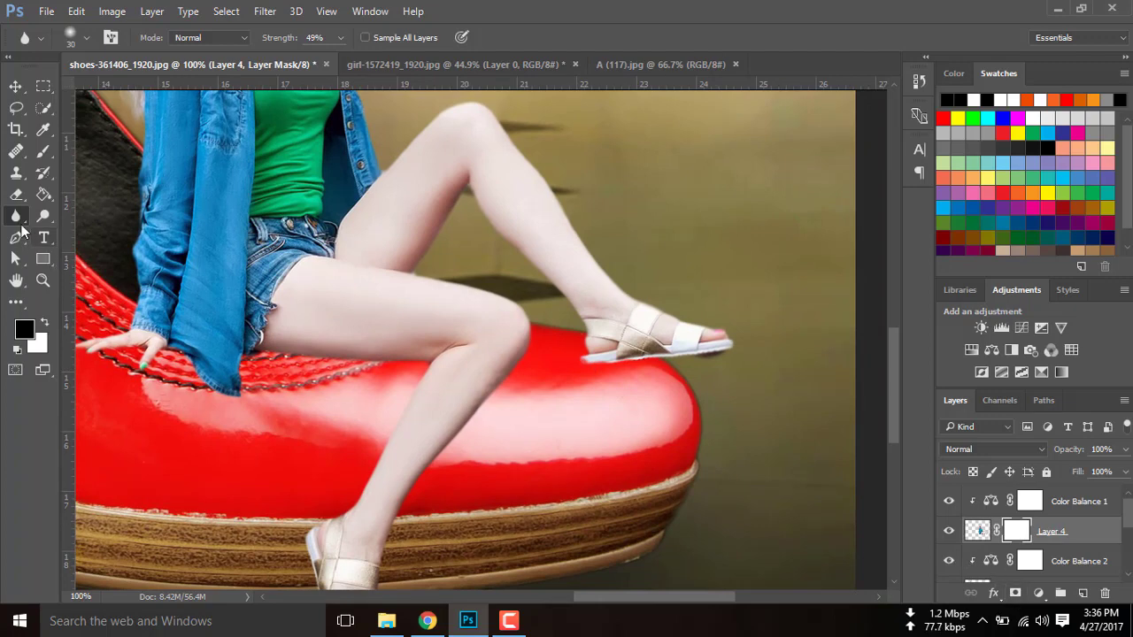
left_click(43, 151)
left_click(26, 329)
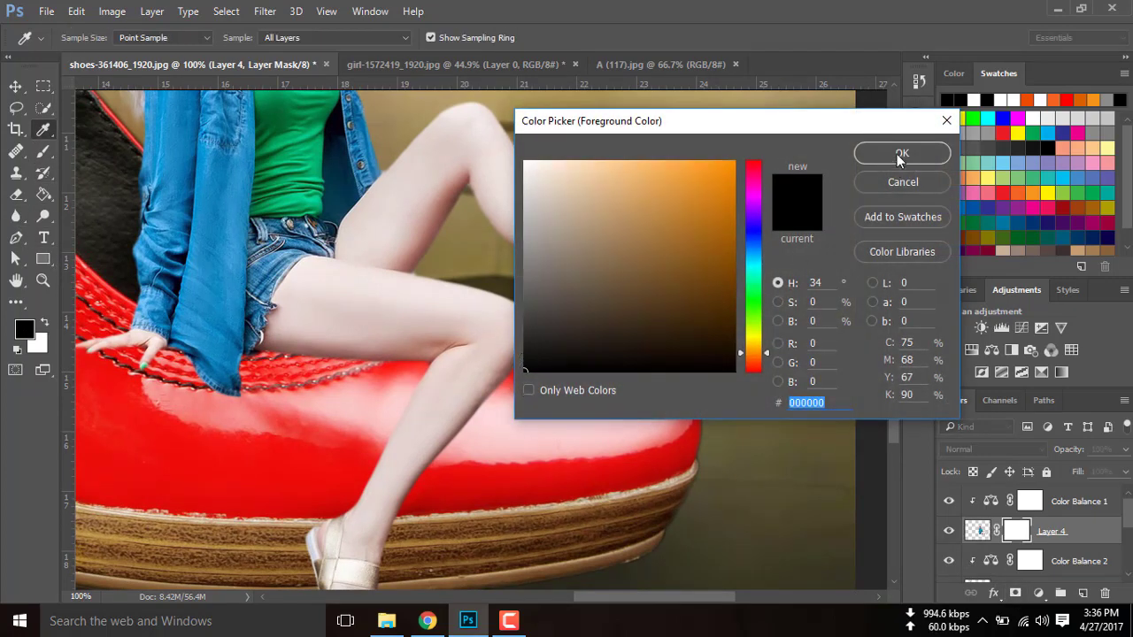
left_click(900, 153)
key("bracketleft")
key("bracketleft")
key("bracketleft")
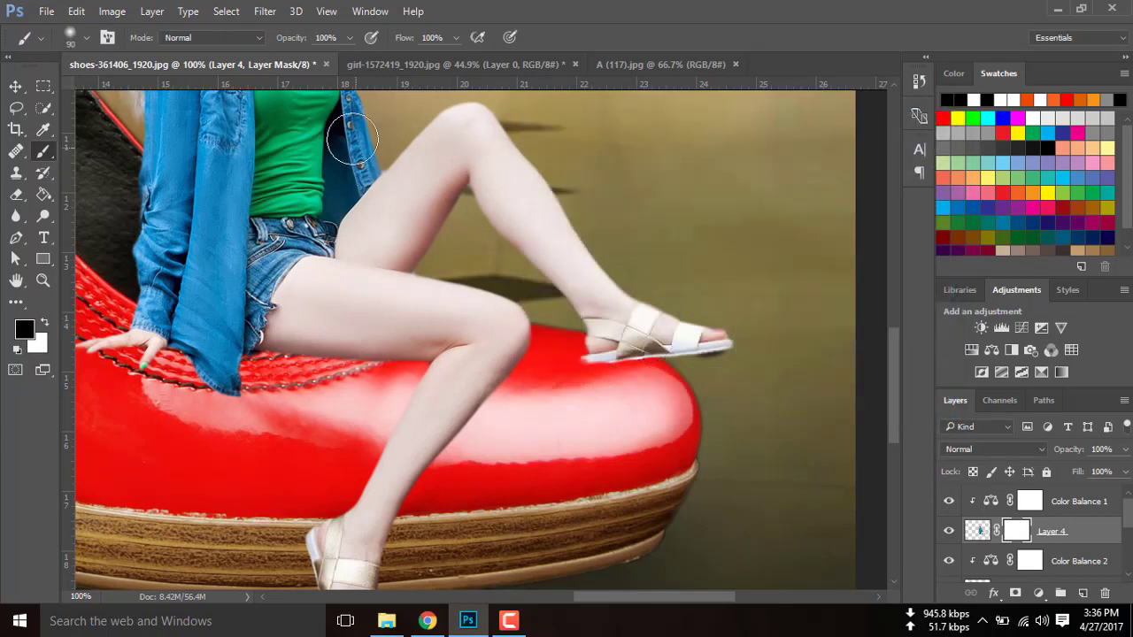
left_click(350, 37)
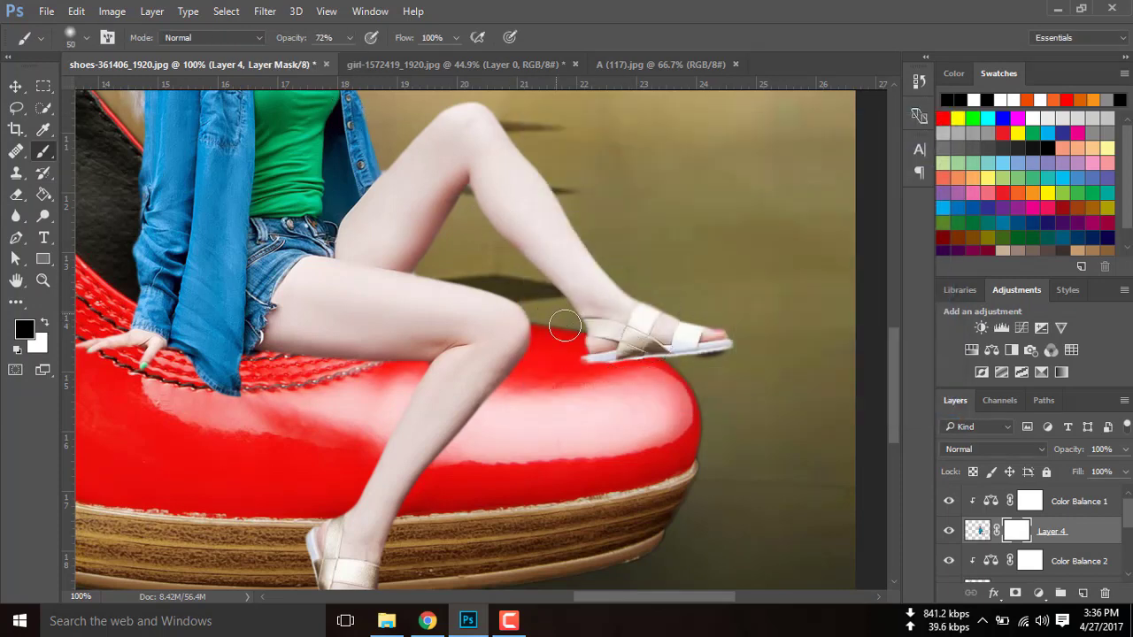
key("bracketleft")
key("bracketleft")
key("bracketleft")
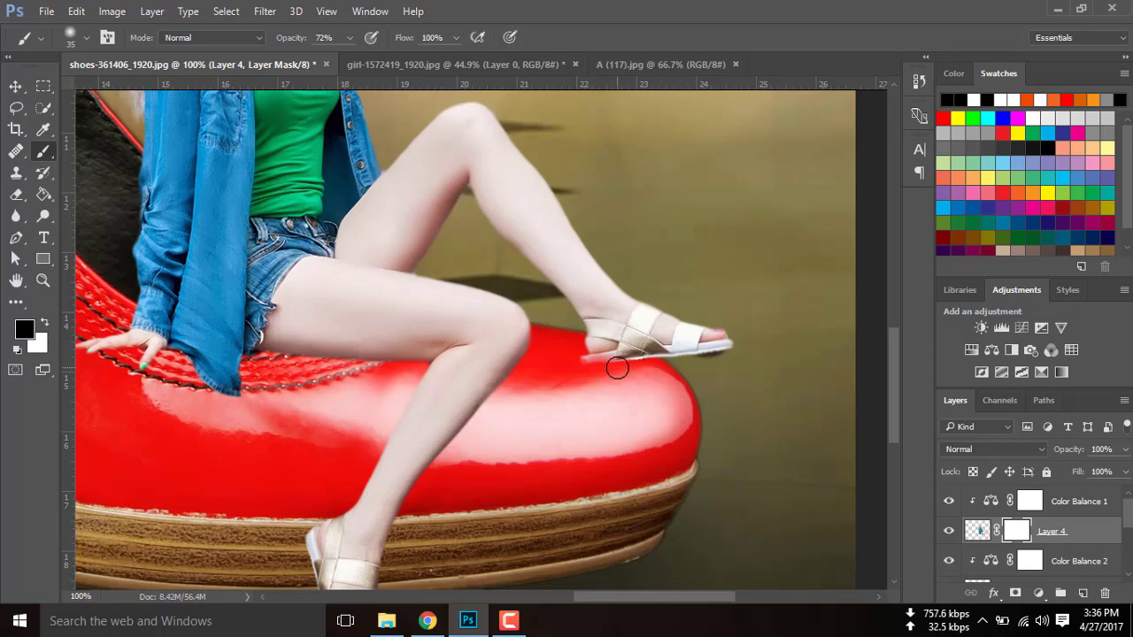
left_click_drag(591, 358, 624, 371)
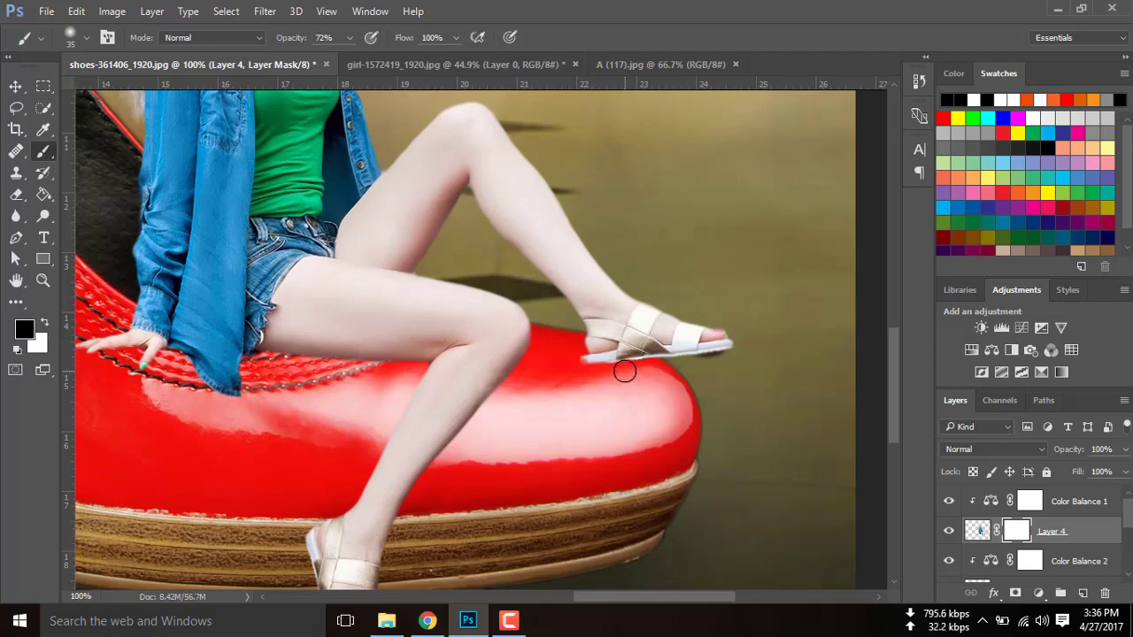
key("bracketleft")
key("bracketleft")
key("bracketleft")
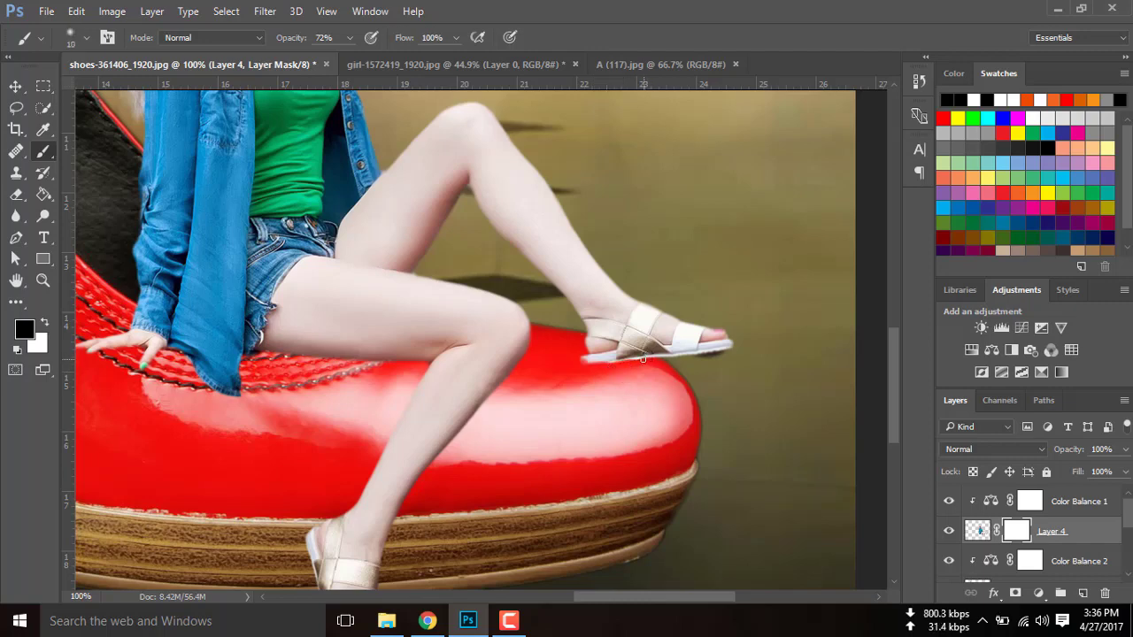
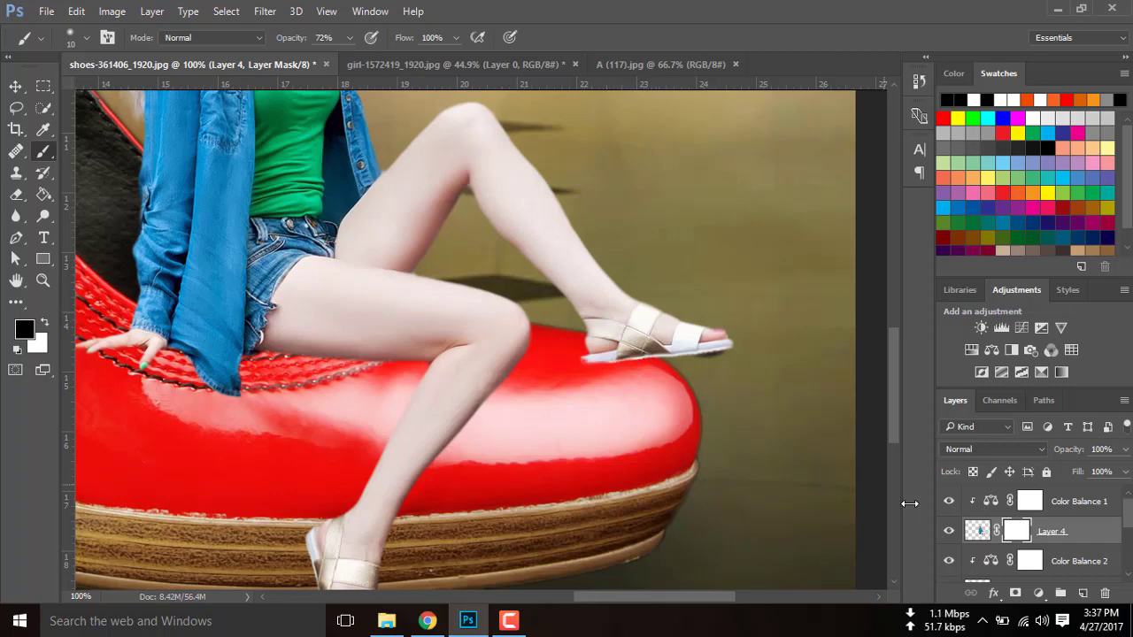
Add a new empty layer above Color Balance 2 for the contact shadows.
right_click(1020, 532)
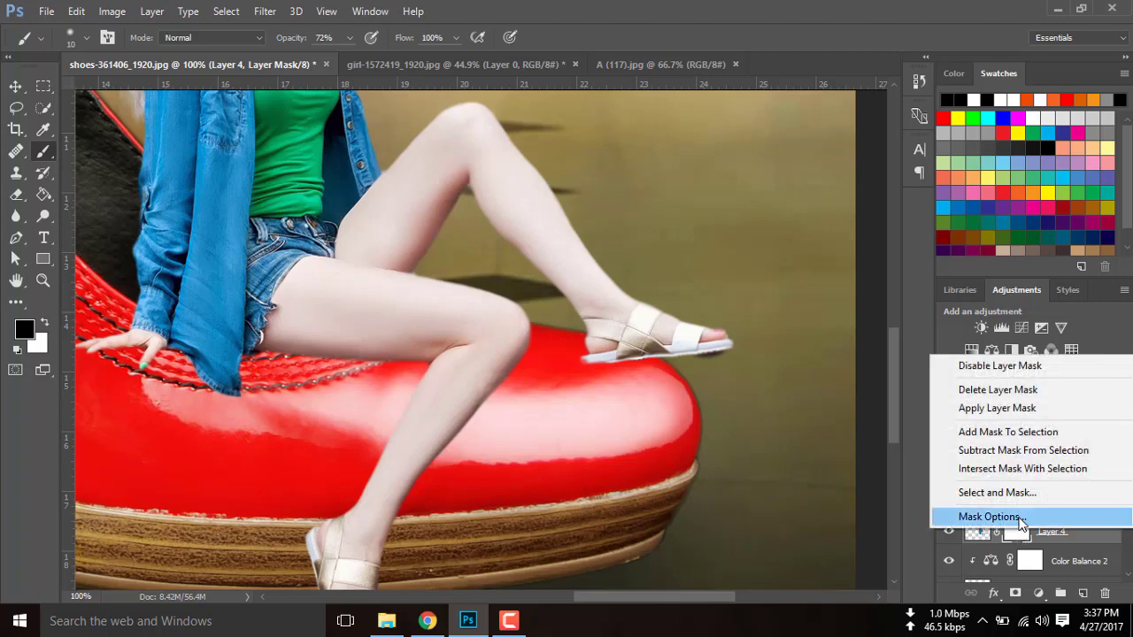
left_click(1032, 549)
left_click(1054, 567)
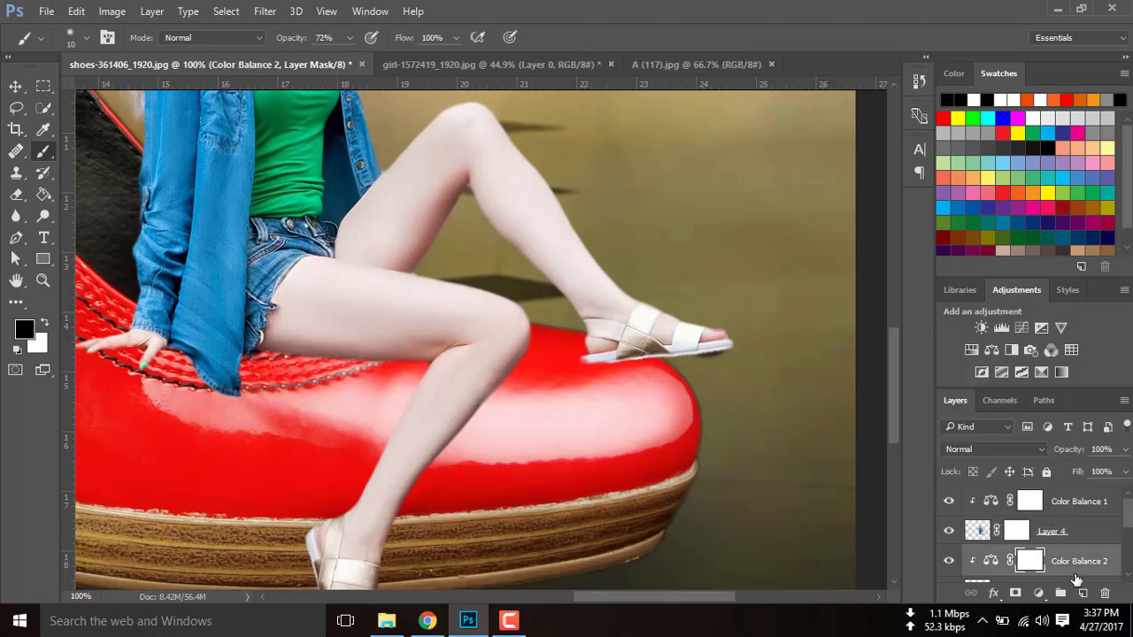
left_click(1082, 593)
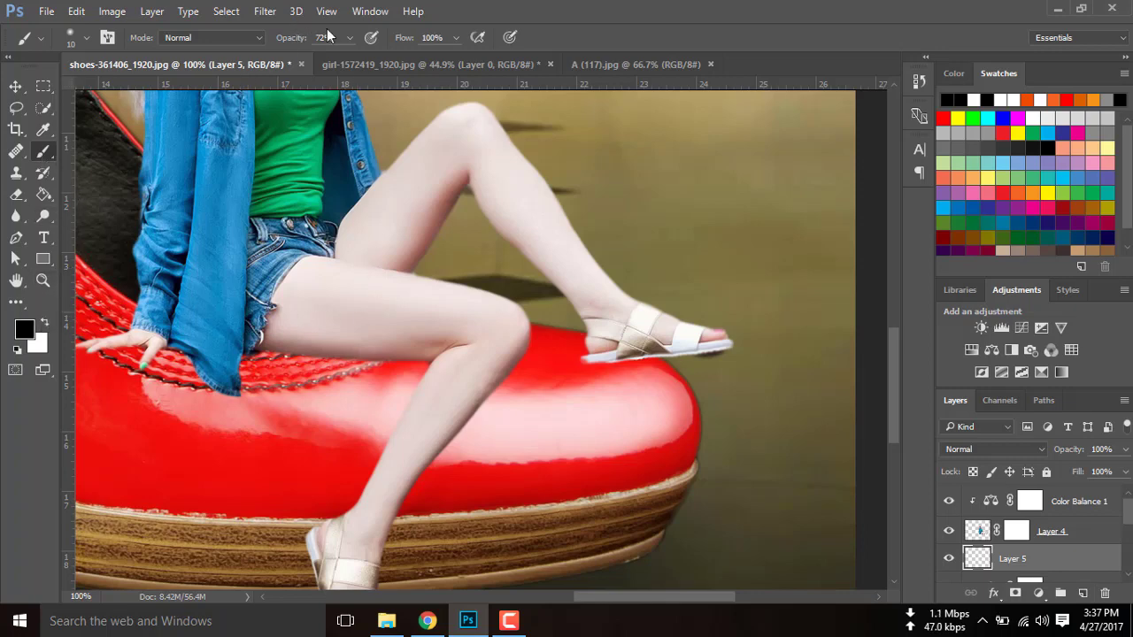
At 200% zoom, paint black shadows under the raised sandal, along the lower leg and under the lower sandal.
key("ctrl+plus")
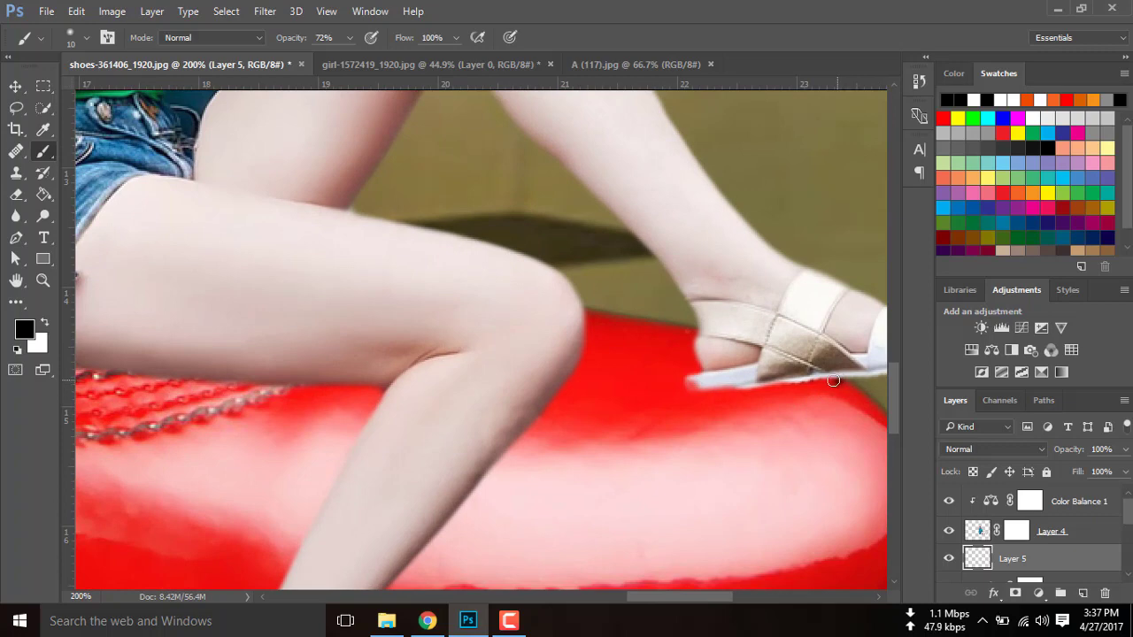
mouse_move(814, 384)
left_mouse_down()
mouse_move(691, 388)
mouse_move(762, 392)
left_mouse_up()
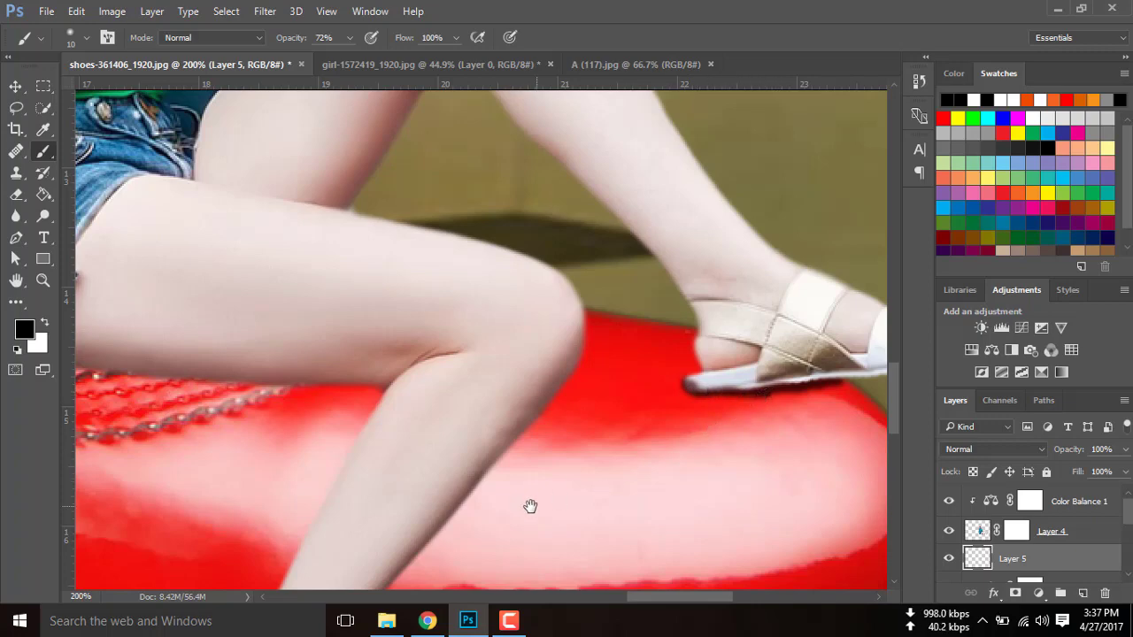
left_click_drag(529, 506, 561, 324)
scroll(609, 211, "up", 1)
scroll(611, 210, "up", 1)
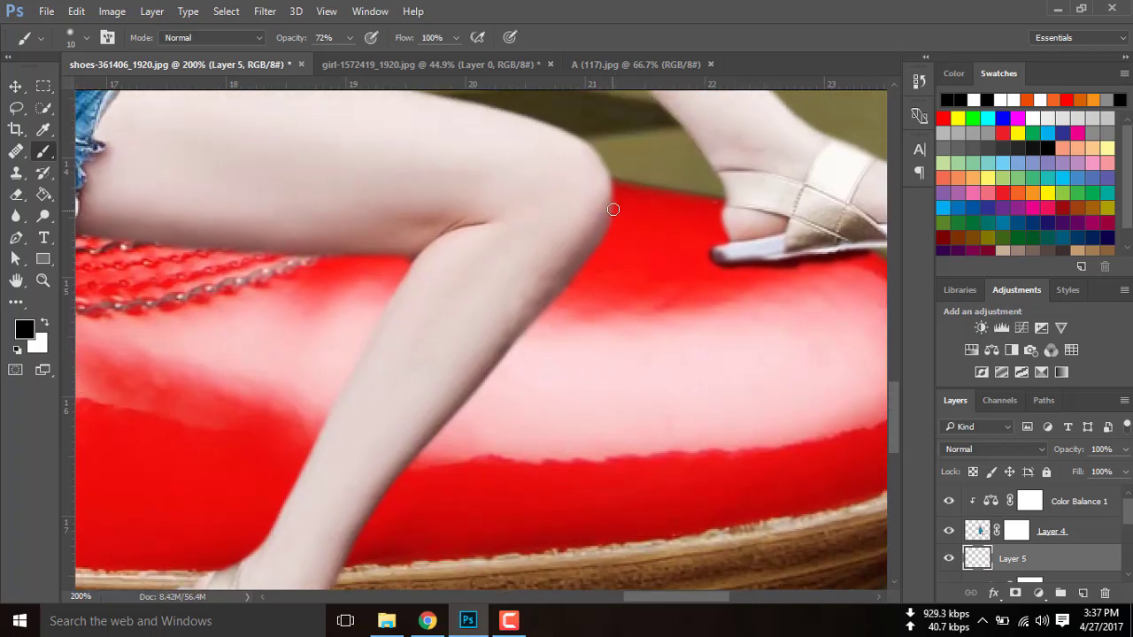
mouse_move(611, 200)
left_mouse_down()
mouse_move(605, 225)
mouse_move(508, 354)
mouse_move(536, 311)
left_mouse_up()
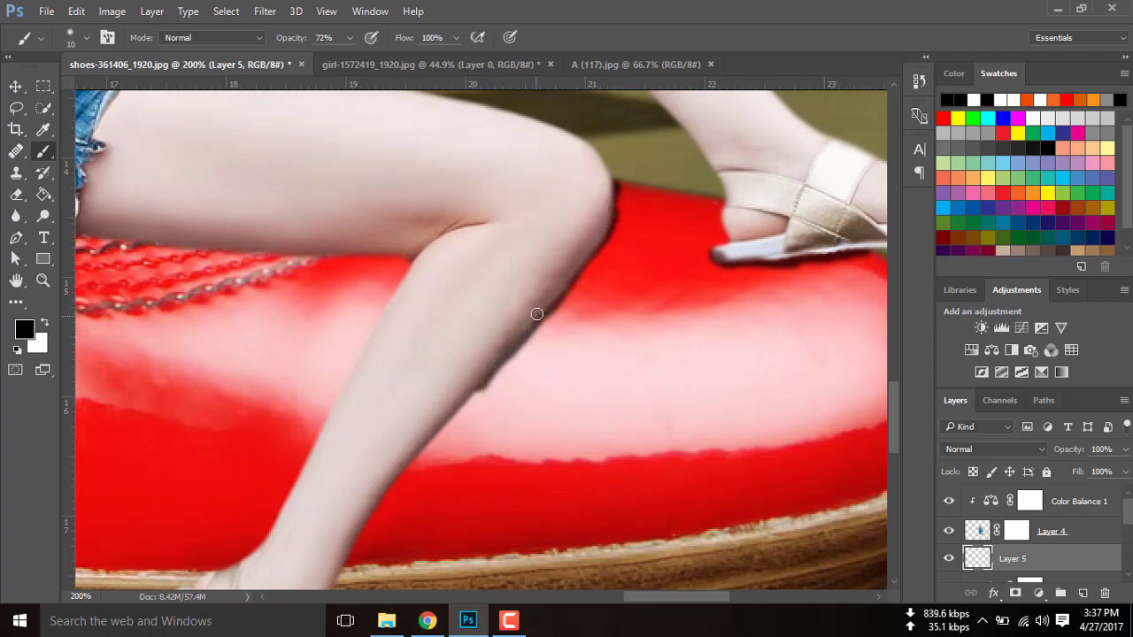
scroll(546, 303, "down", 2)
scroll(546, 304, "down", 2)
mouse_move(474, 289)
left_mouse_down()
mouse_move(404, 354)
mouse_move(455, 303)
left_mouse_up()
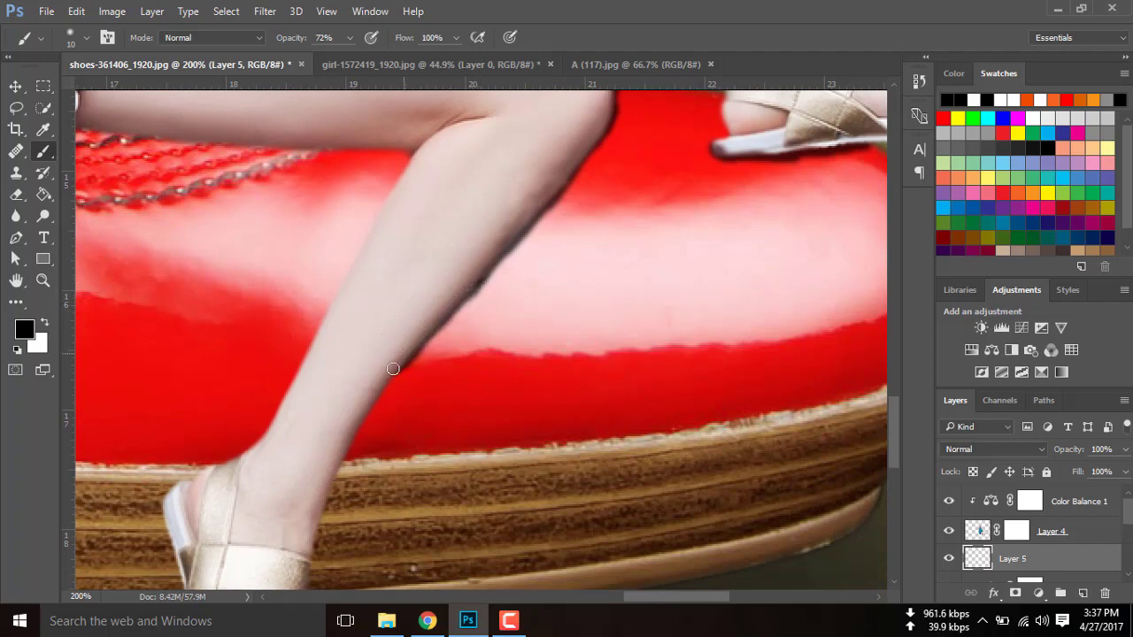
scroll(375, 405, "down", 2)
scroll(389, 336, "down", 2)
mouse_move(399, 274)
left_mouse_down()
mouse_move(384, 278)
mouse_move(332, 390)
mouse_move(330, 178)
mouse_move(301, 324)
left_mouse_up()
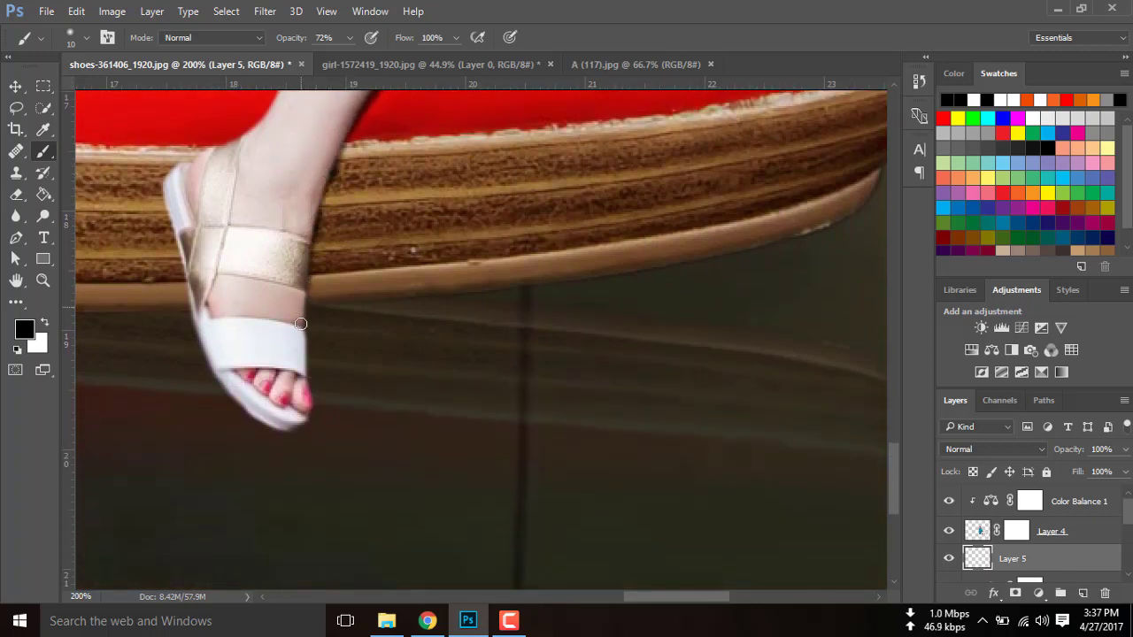
scroll(305, 354, "down", 2)
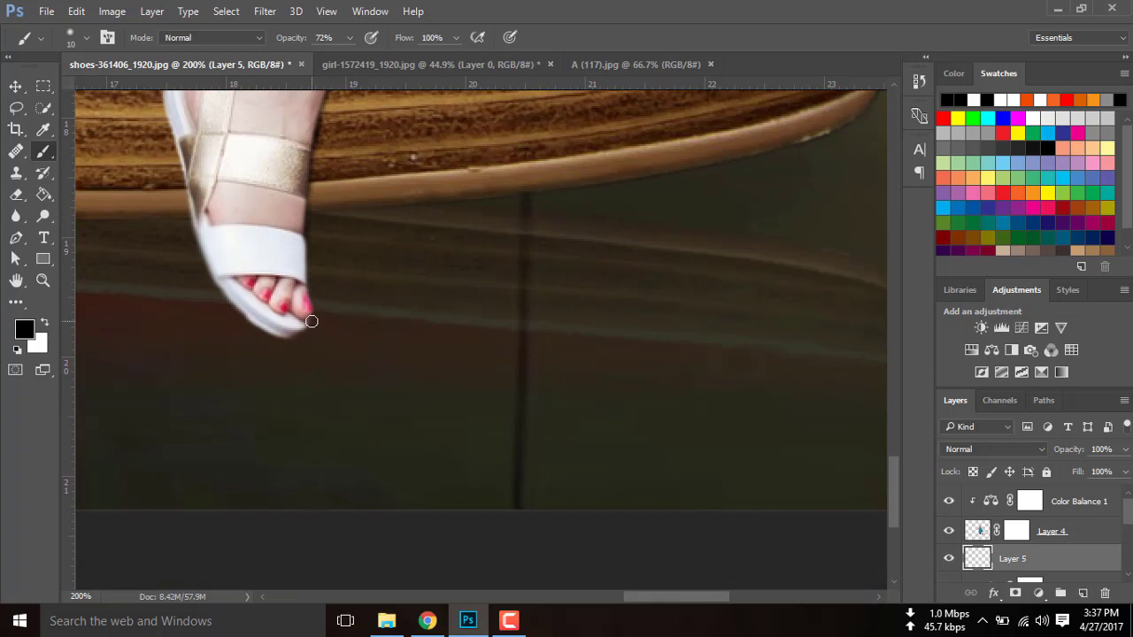
mouse_move(313, 321)
left_mouse_down()
mouse_move(273, 329)
mouse_move(240, 316)
mouse_move(218, 274)
mouse_move(250, 321)
mouse_move(274, 328)
left_mouse_up()
mouse_move(195, 212)
left_mouse_down()
mouse_move(215, 266)
mouse_move(238, 283)
left_mouse_up()
Paint black shadows under the thigh, along the jacket's lower edge and around the hand, then fit to screen.
scroll(230, 230, "up", 2)
left_click_drag(215, 181, 303, 317)
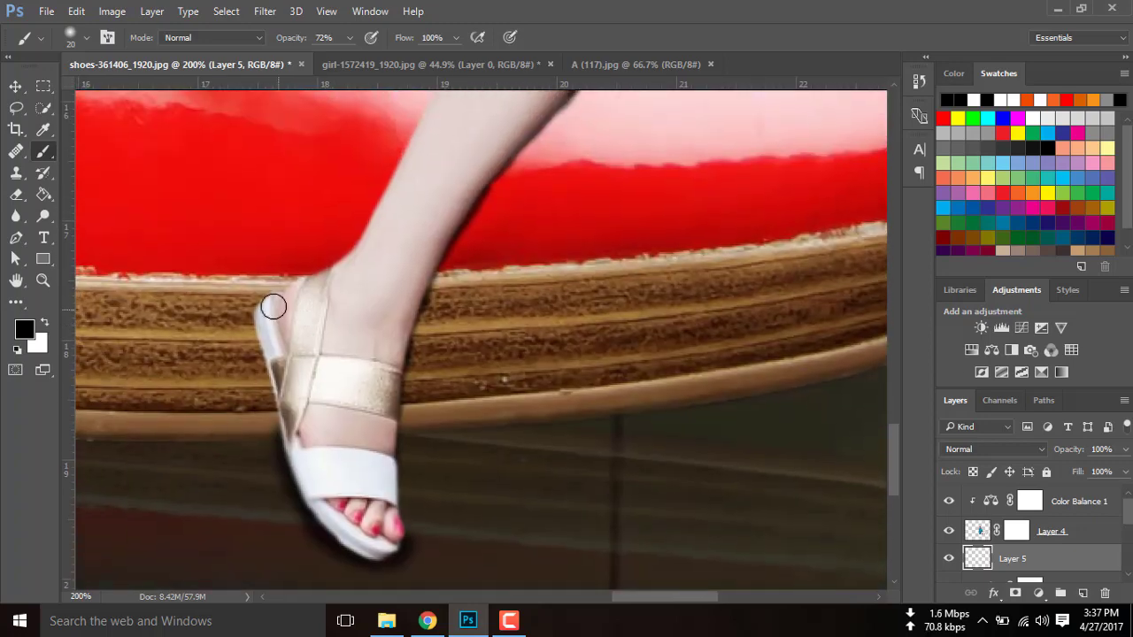
scroll(292, 320, "up", 1)
scroll(298, 324, "up", 1)
left_click_drag(306, 132, 394, 422)
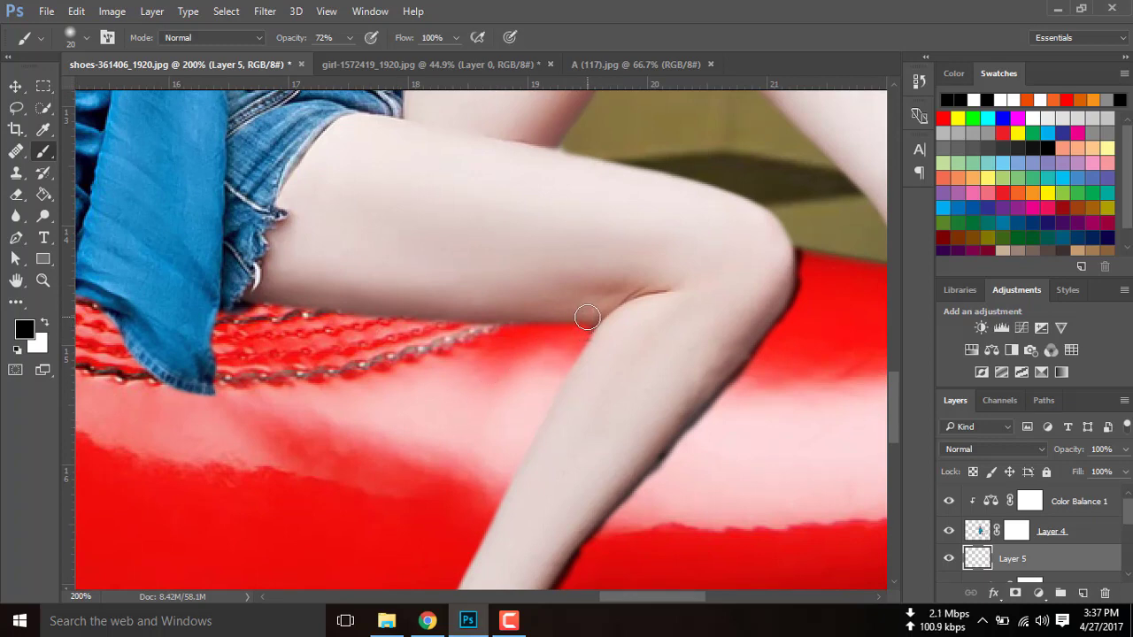
mouse_move(556, 317)
left_mouse_down()
mouse_move(304, 299)
mouse_move(589, 331)
mouse_move(239, 305)
mouse_move(190, 396)
left_mouse_up()
mouse_move(128, 325)
left_mouse_down()
mouse_move(261, 391)
mouse_move(265, 418)
mouse_move(319, 453)
mouse_move(191, 363)
mouse_move(187, 375)
left_mouse_up()
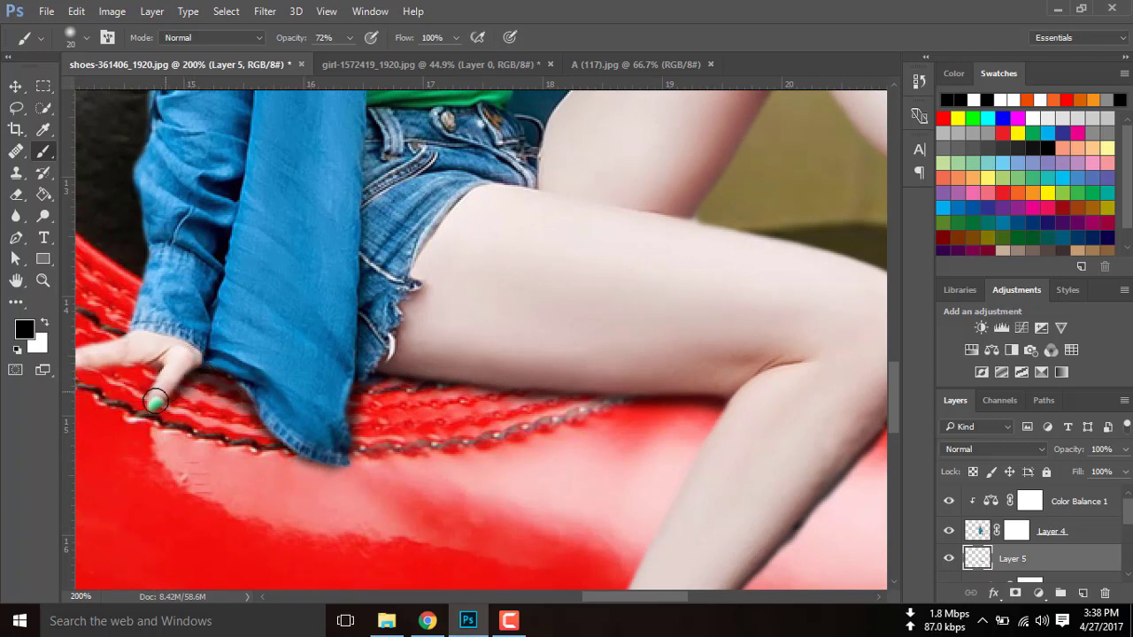
mouse_move(156, 337)
left_mouse_down()
mouse_move(329, 335)
mouse_move(304, 361)
mouse_move(245, 375)
mouse_move(188, 363)
mouse_move(324, 324)
left_mouse_up()
scroll(327, 321, "up", 3)
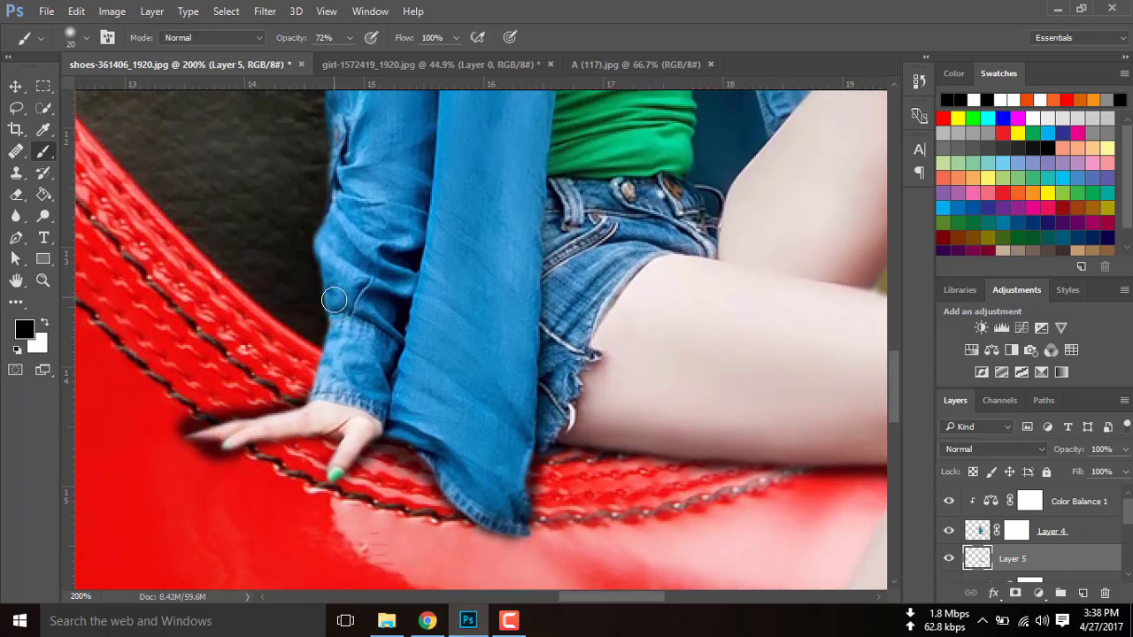
scroll(355, 402, "up", 3)
left_click_drag(467, 191, 399, 450)
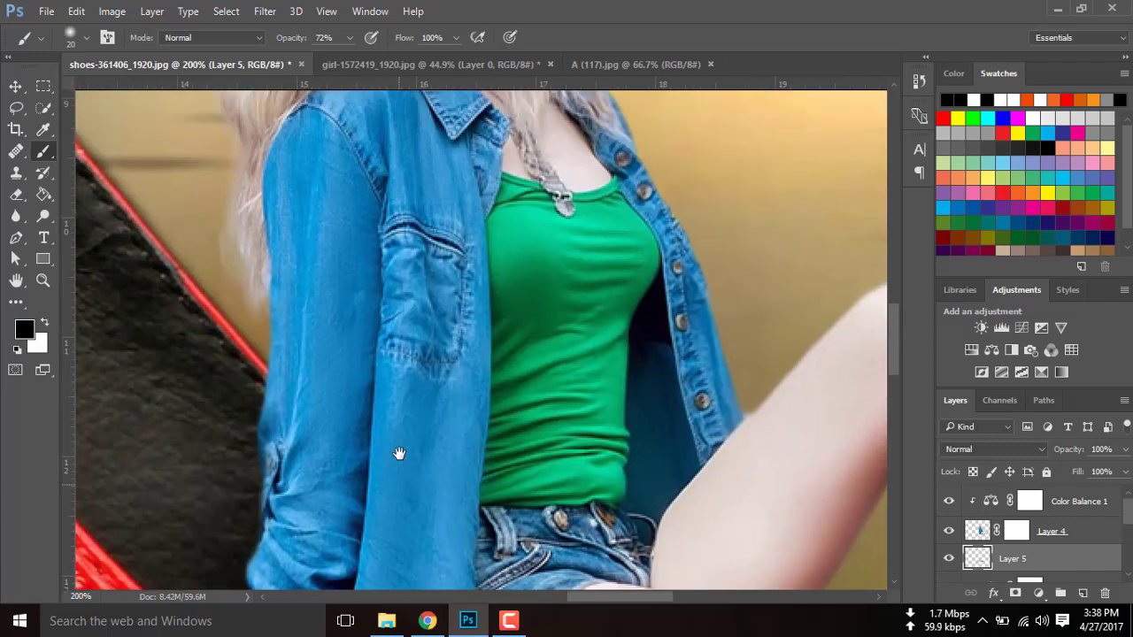
key("ctrl+0")
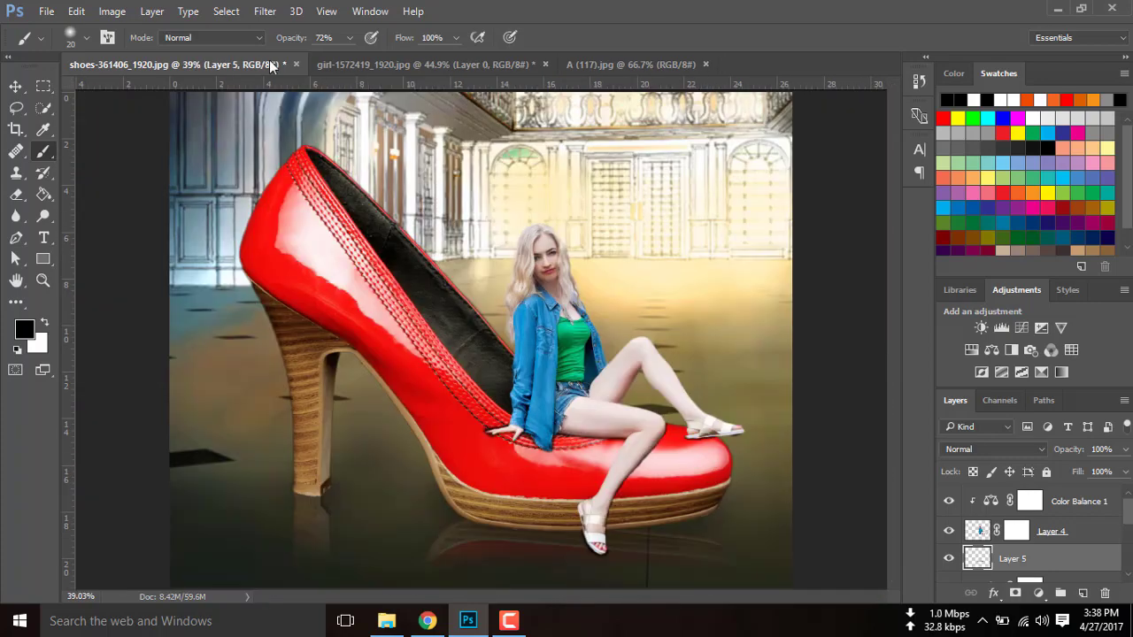
Apply a Gaussian Blur with a 24.9-pixel radius to the painted shadow layer.
left_click(263, 11)
mouse_move(292, 194)
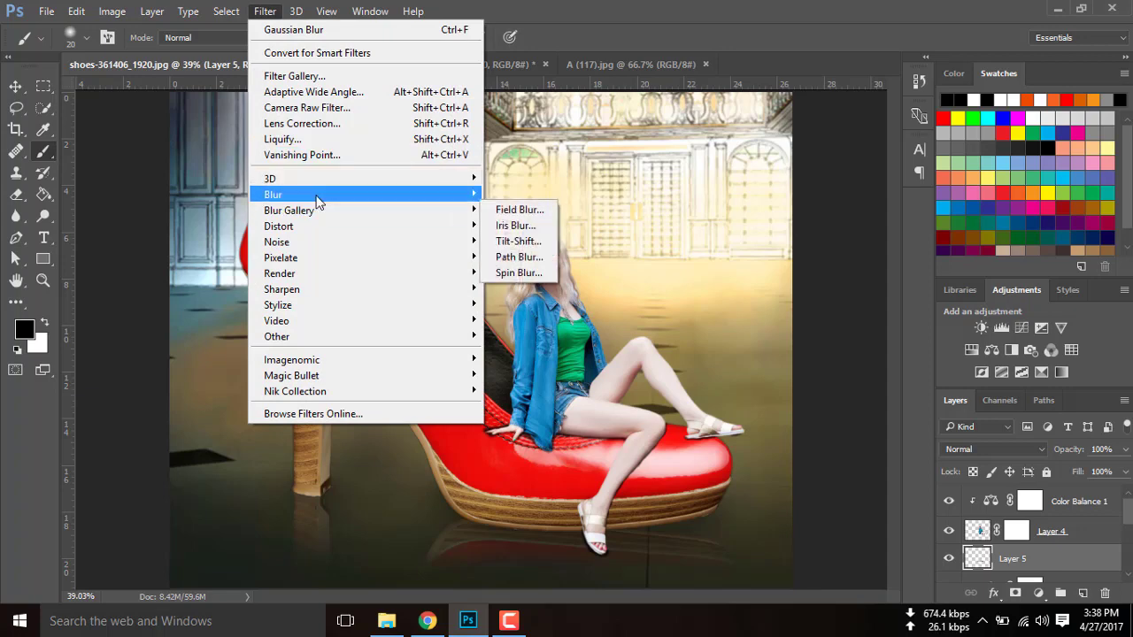
left_click(537, 255)
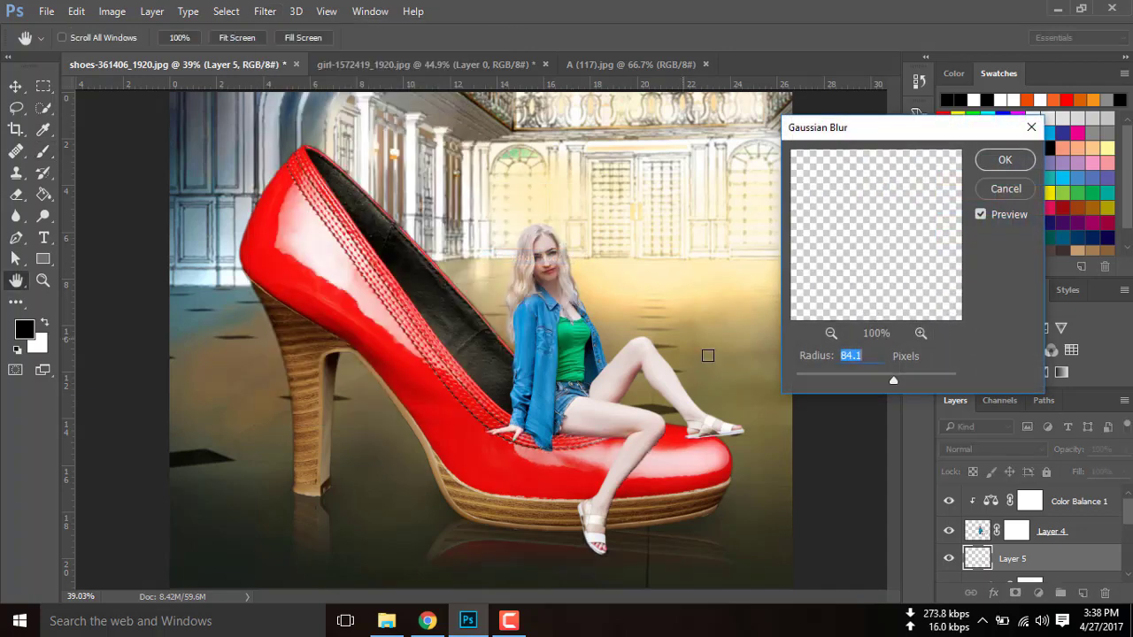
mouse_move(889, 374)
left_mouse_down()
mouse_move(859, 382)
mouse_move(870, 382)
left_mouse_up()
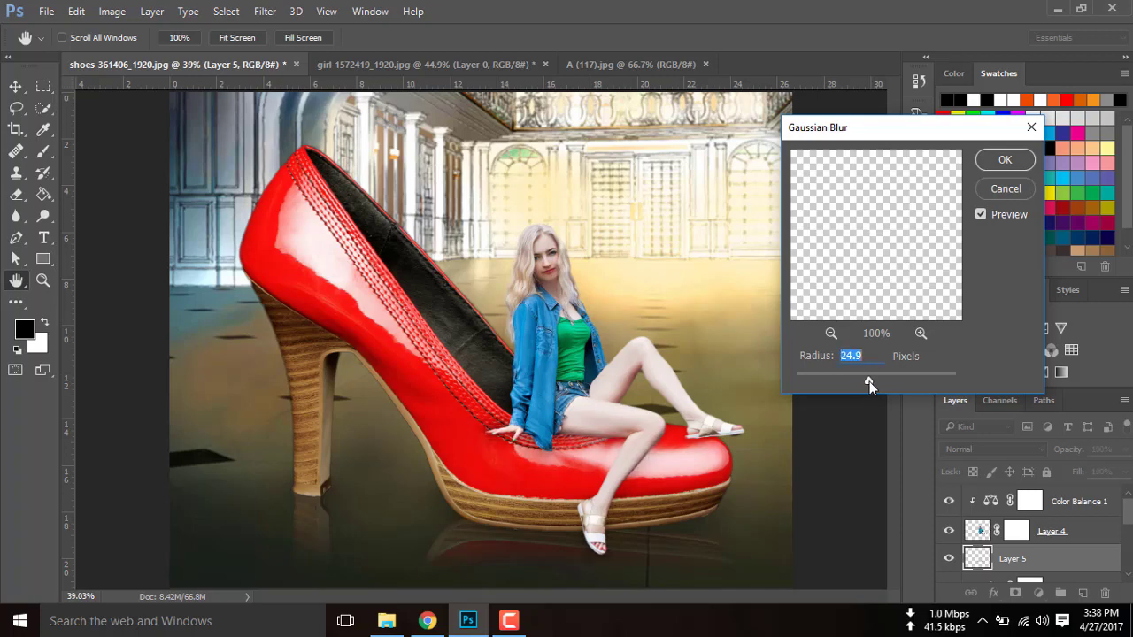
left_click(982, 214)
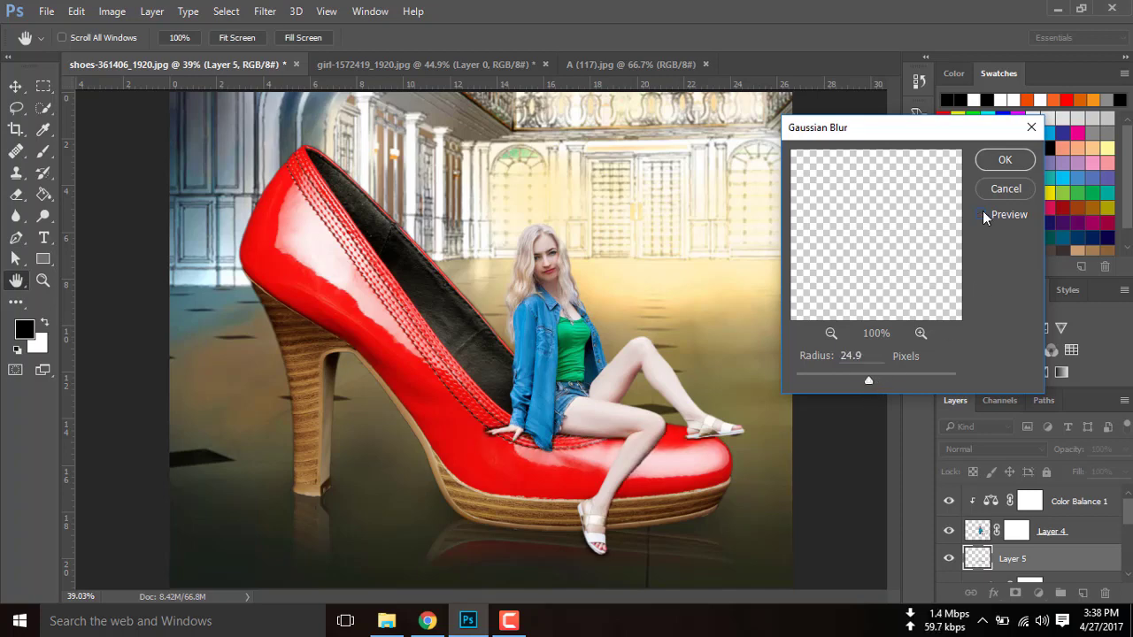
left_click(1004, 160)
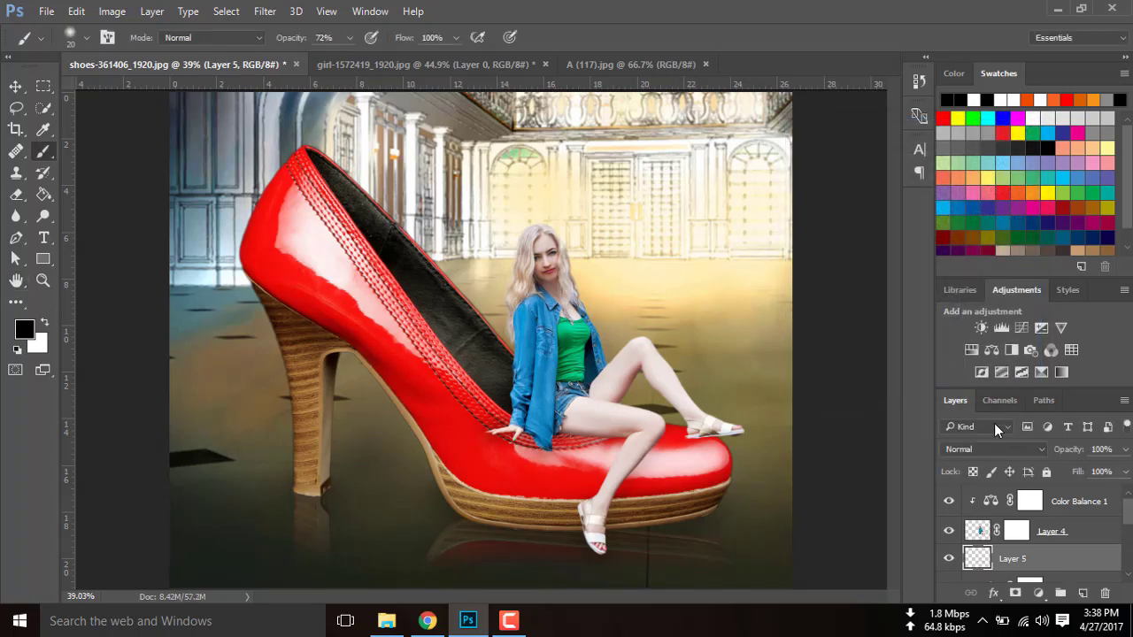
Toggle Layer 5 off and on at 200% zoom to compare the shadows, then fit the composition to screen.
key("ctrl+plus")
key("ctrl+plus")
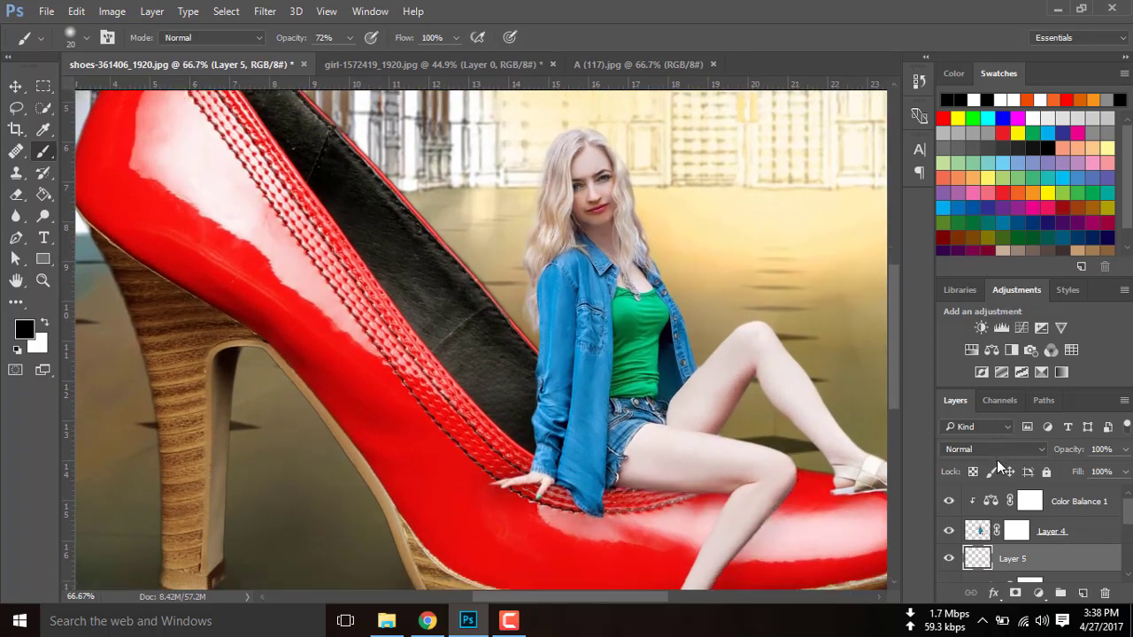
left_click(950, 558)
left_click(950, 558)
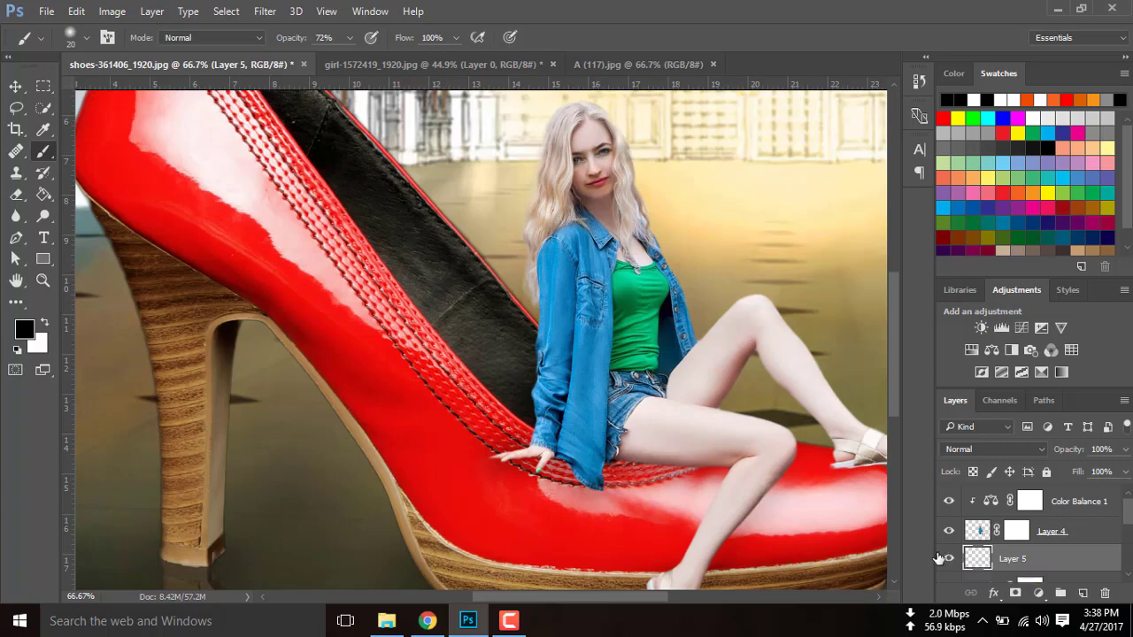
key("ctrl+plus")
key("ctrl+plus")
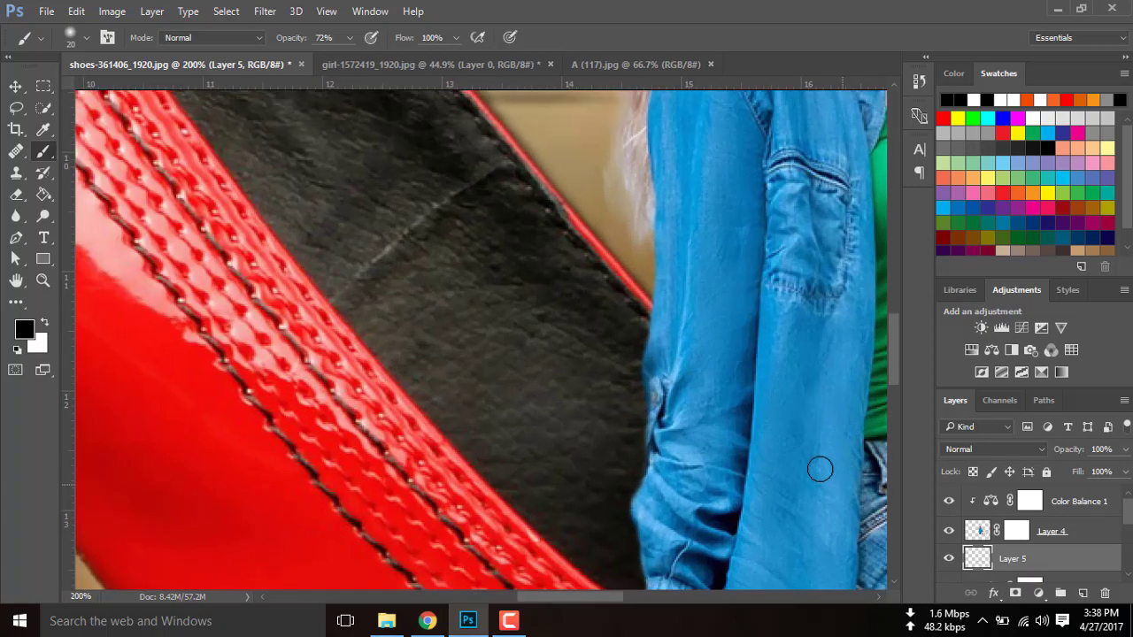
left_click_drag(805, 455, 403, 287)
left_click_drag(699, 457, 334, 293)
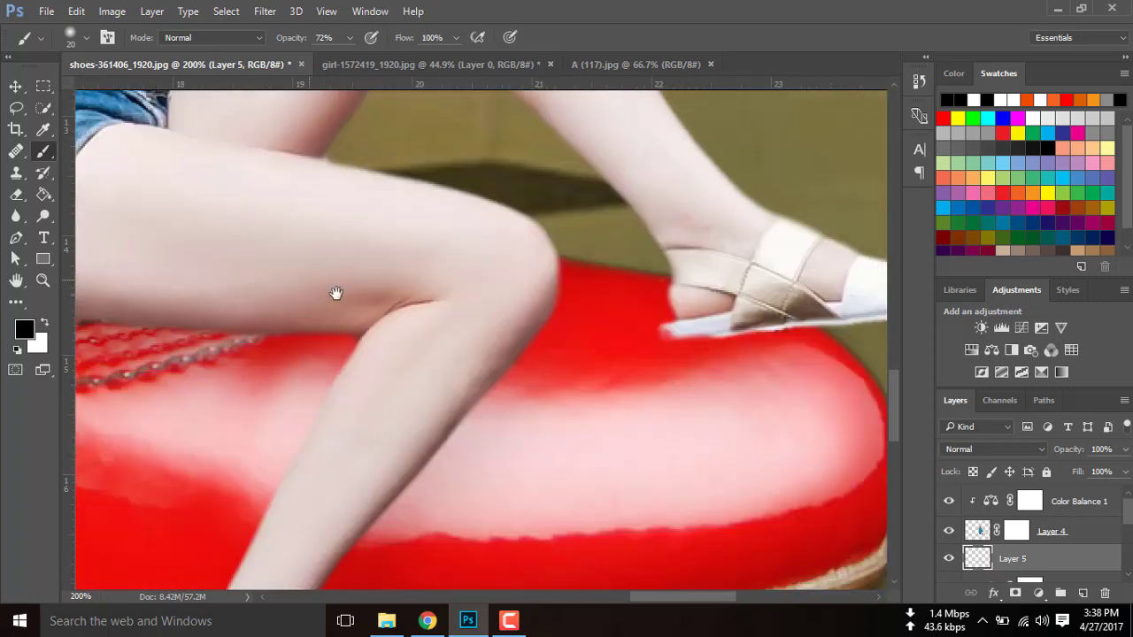
scroll(651, 438, "down", 1)
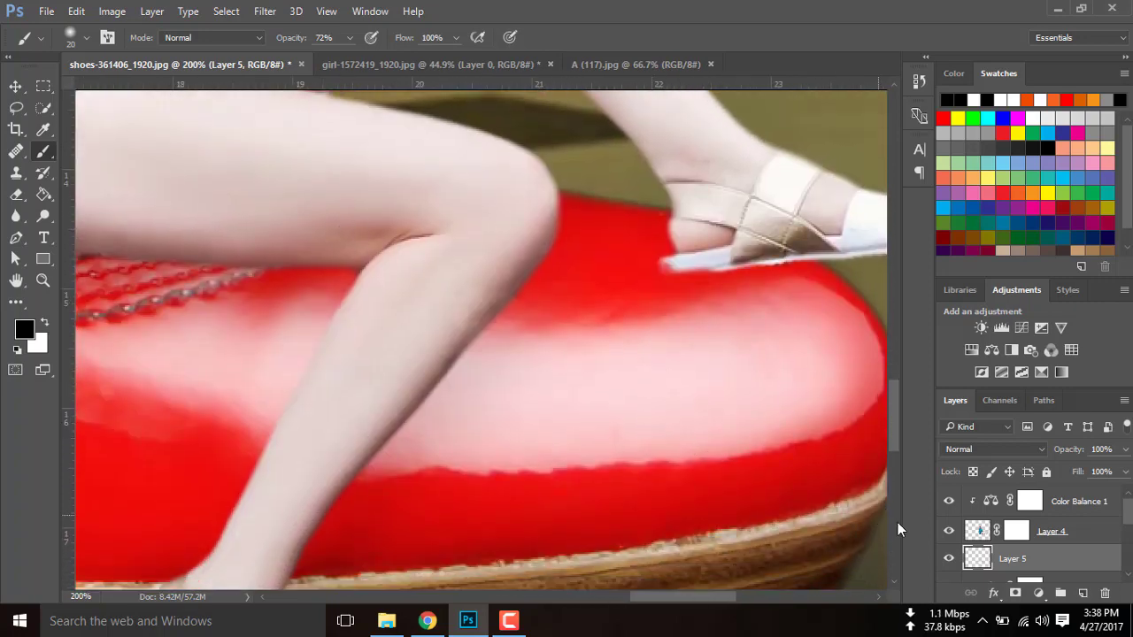
left_click(947, 561)
left_click(947, 560)
key("ctrl+0")
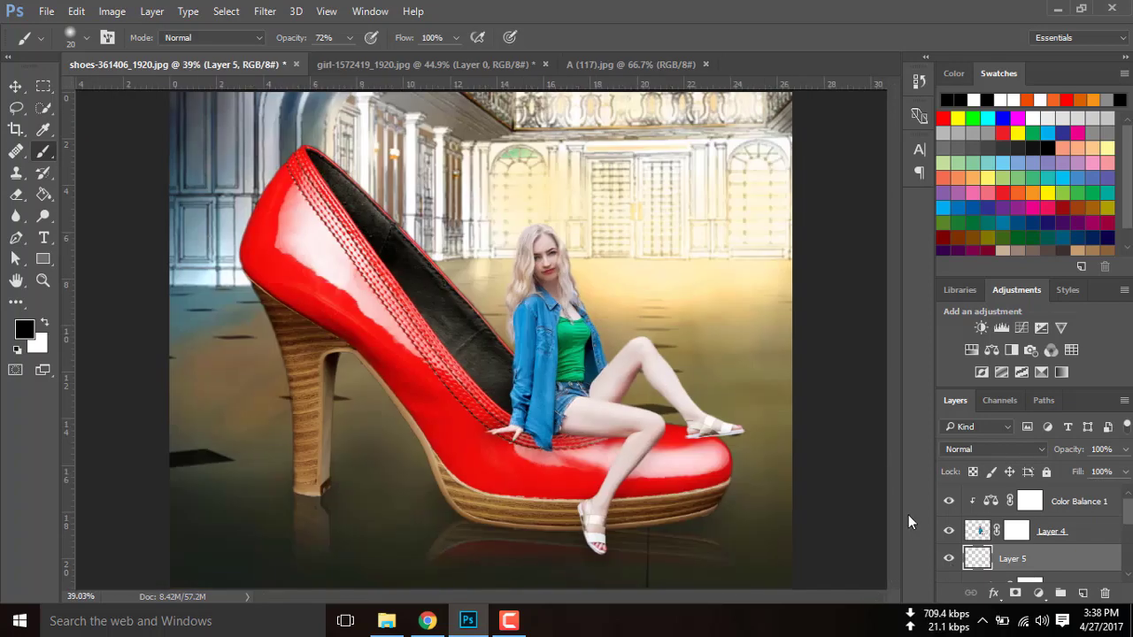
scroll(1054, 571, "down", 5)
Select Layer 1, the palace hall background, as the working layer.
scroll(1054, 571, "down", 1)
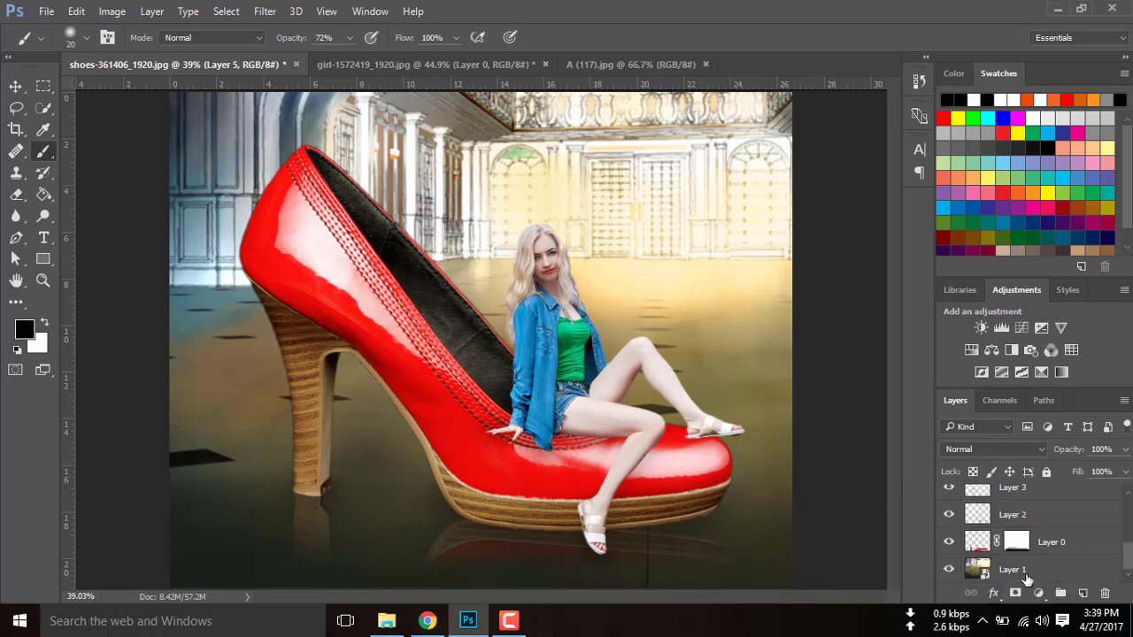
left_click(1026, 571)
left_click(265, 11)
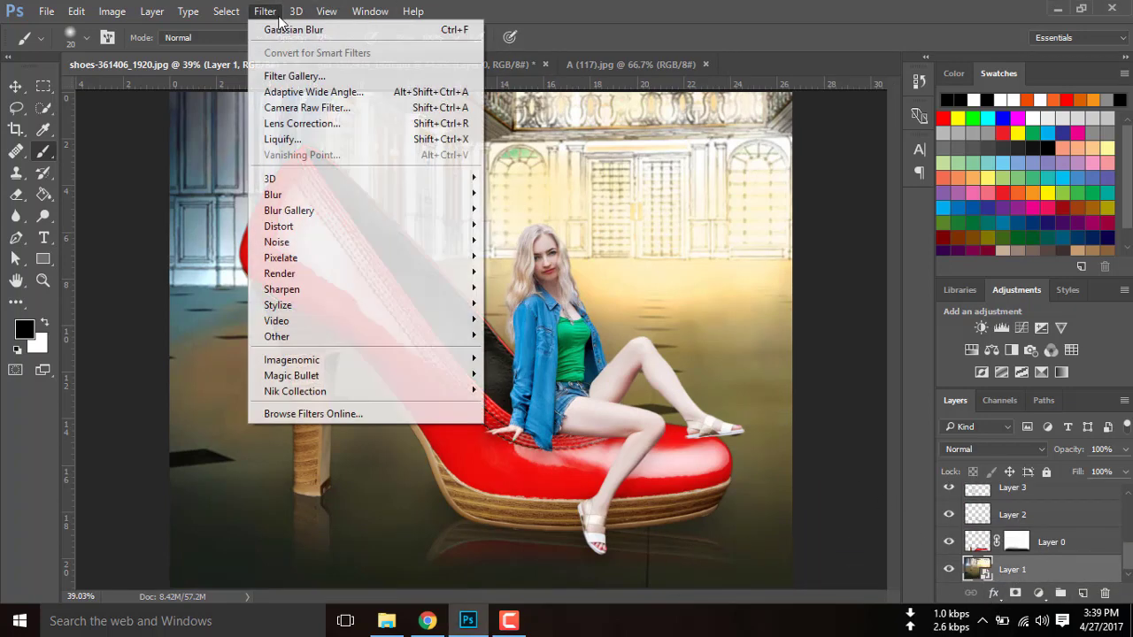
key("Escape")
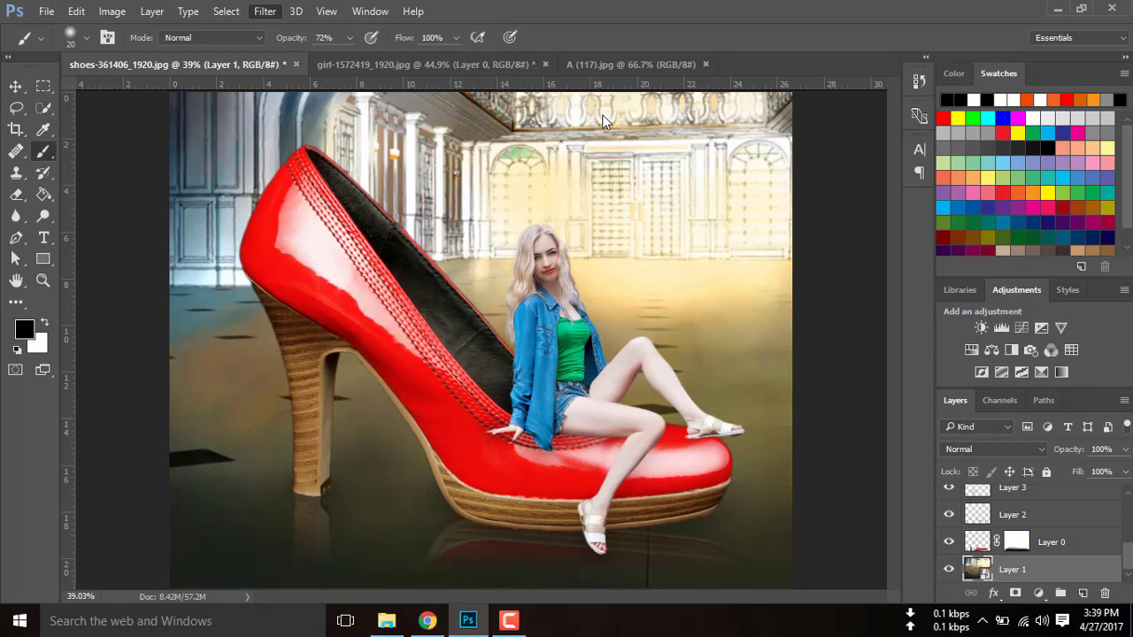
Apply a Camera Raw Filter to Layer 1: Contrast +14, Temperature +13, Shadows +16, Yellows hue -17.
key("ctrl+shift+a")
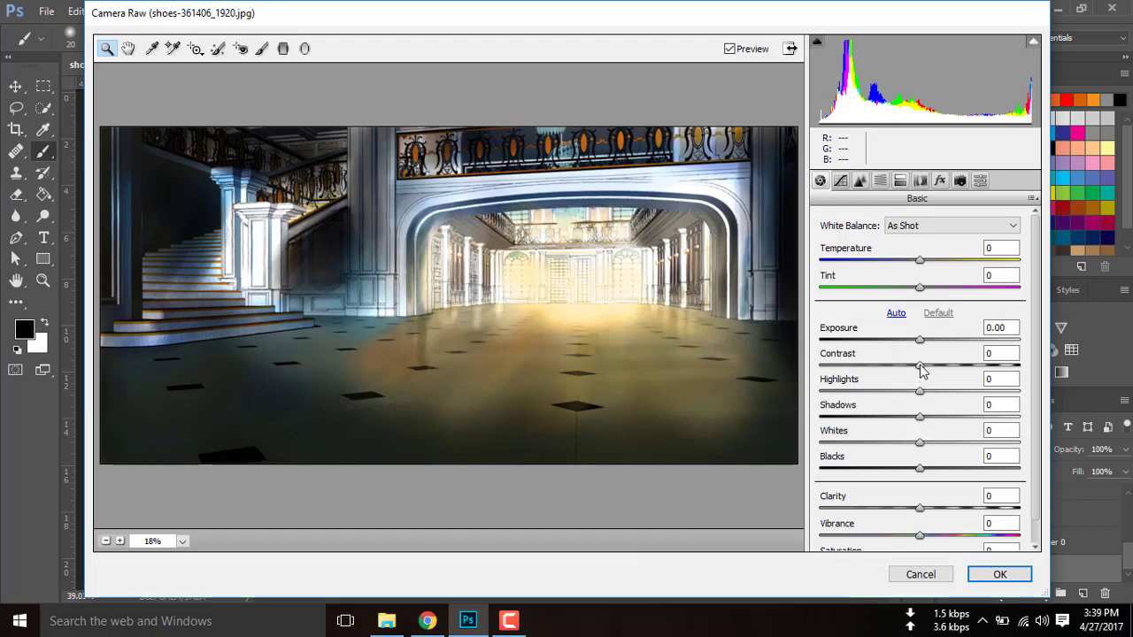
left_click_drag(921, 366, 936, 367)
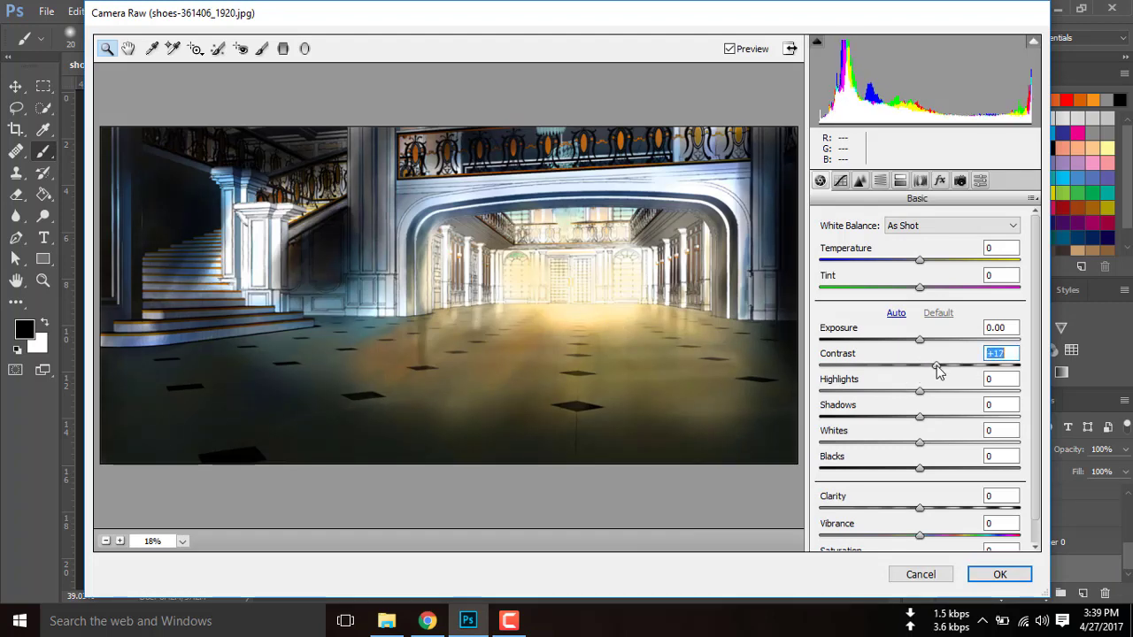
left_click_drag(936, 366, 933, 367)
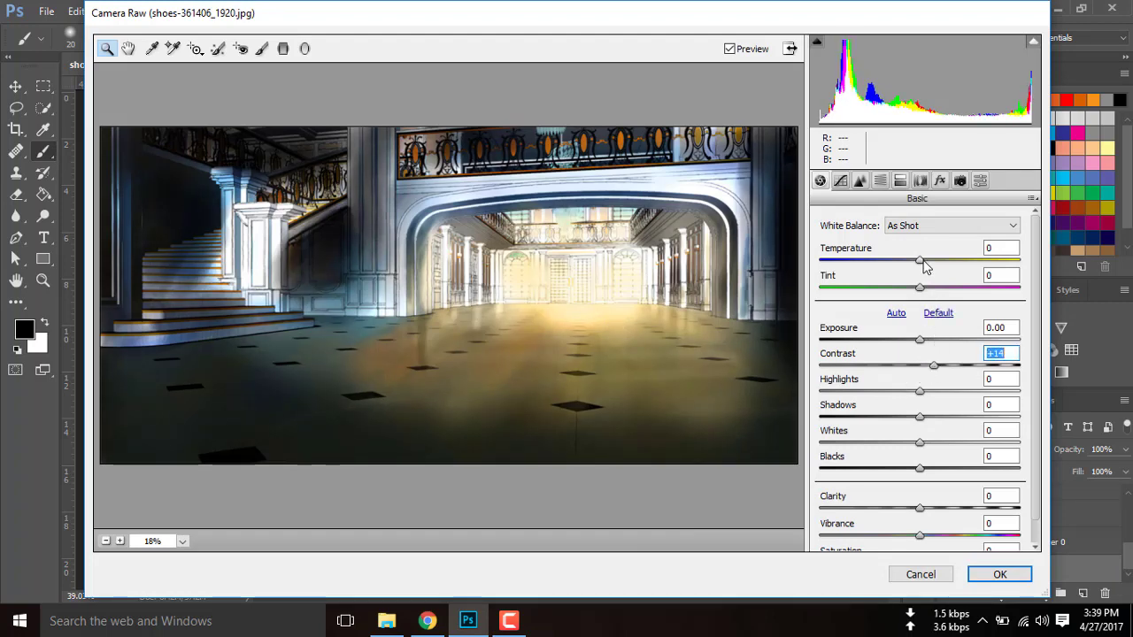
left_click_drag(921, 260, 935, 260)
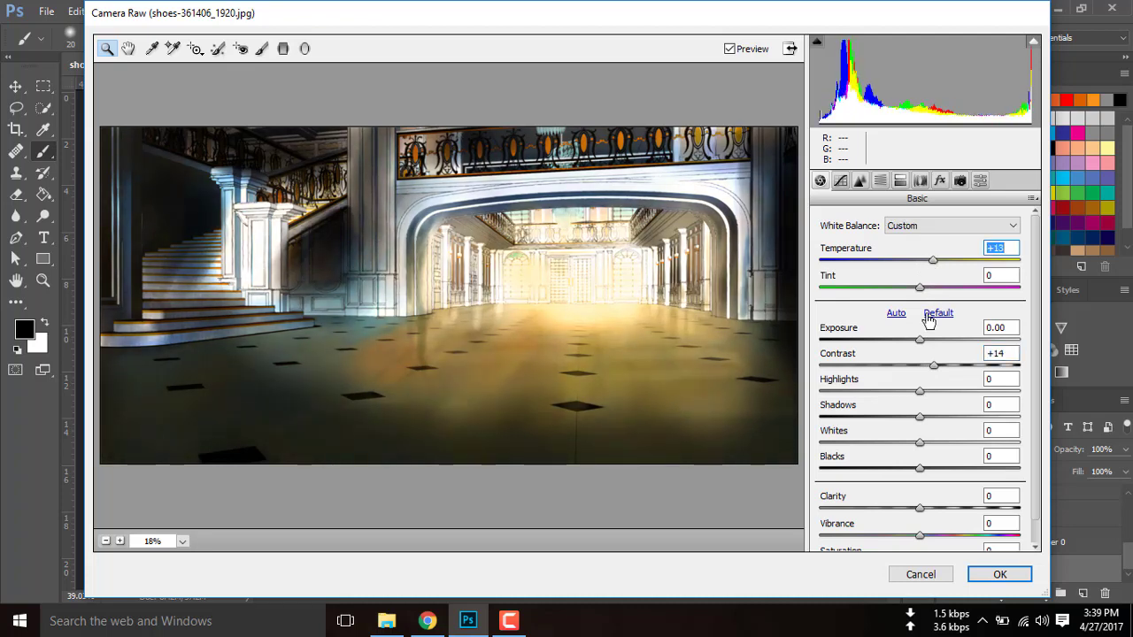
left_click(921, 418)
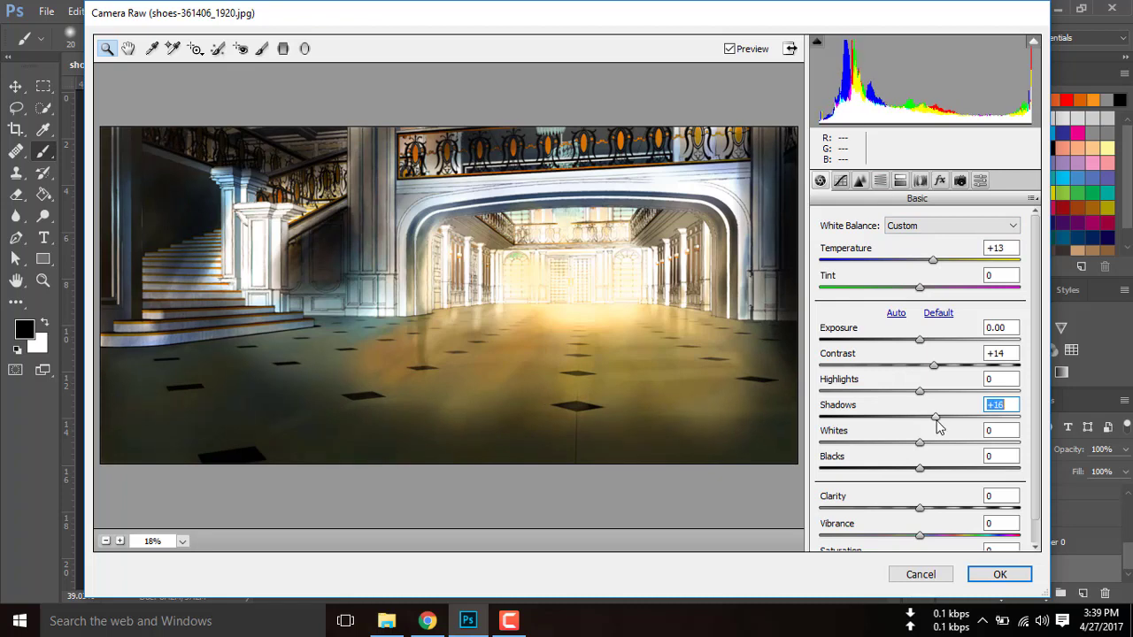
left_click(900, 182)
left_click(880, 181)
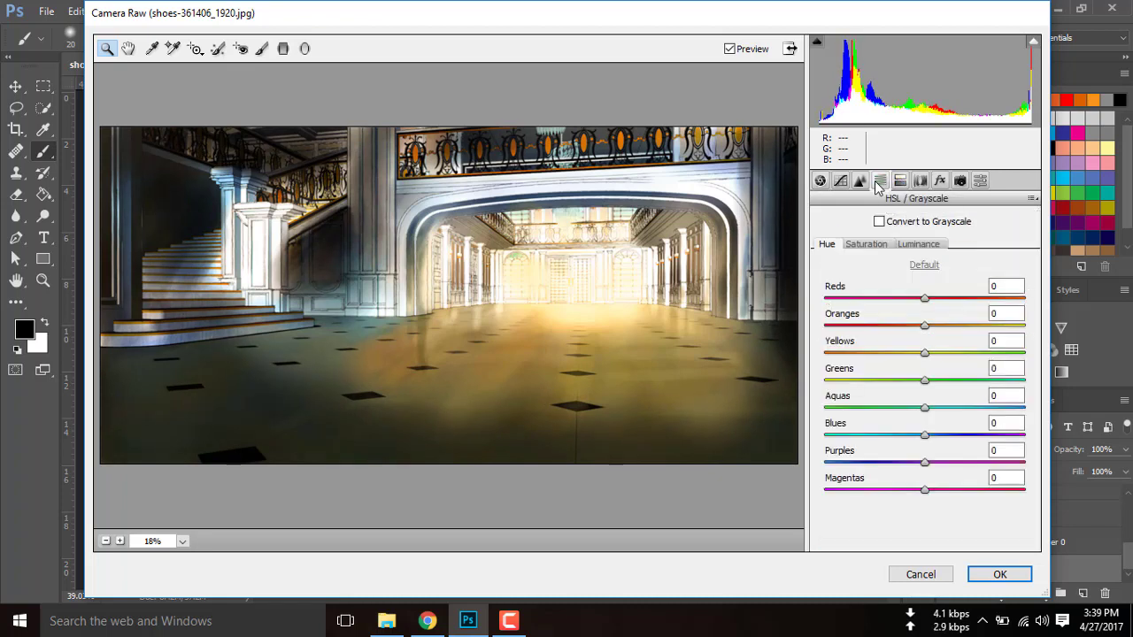
mouse_move(925, 353)
left_mouse_down()
mouse_move(909, 353)
mouse_move(926, 359)
left_mouse_up()
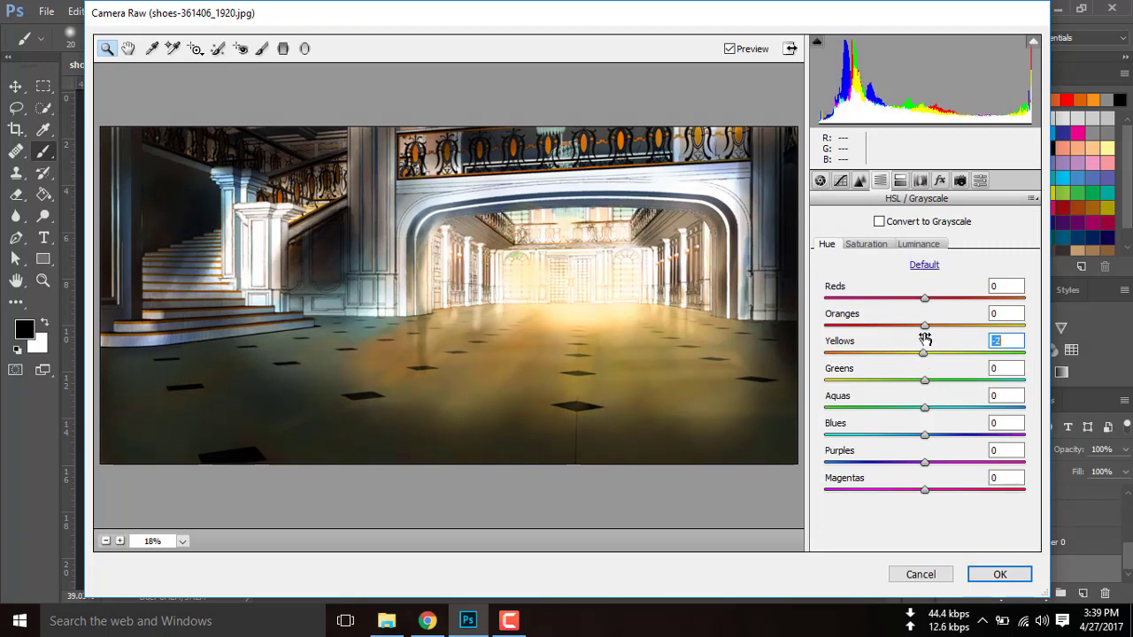
left_click(998, 574)
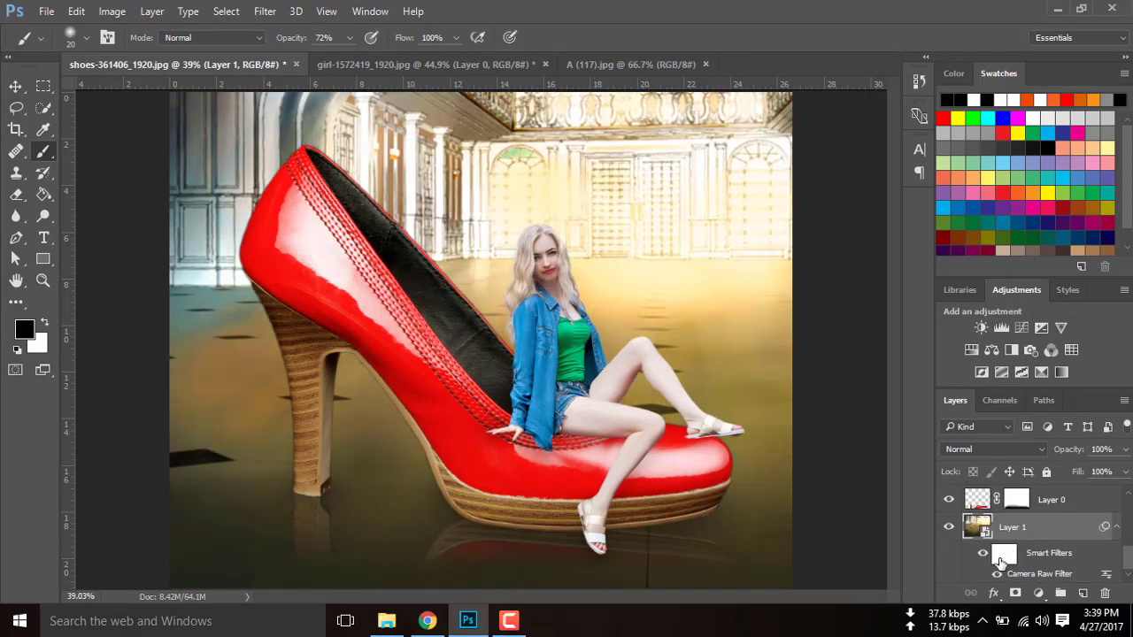
Toggle the Camera Raw smart filter off and on to compare, then collapse the smart filter list.
left_click(984, 554)
left_click(984, 553)
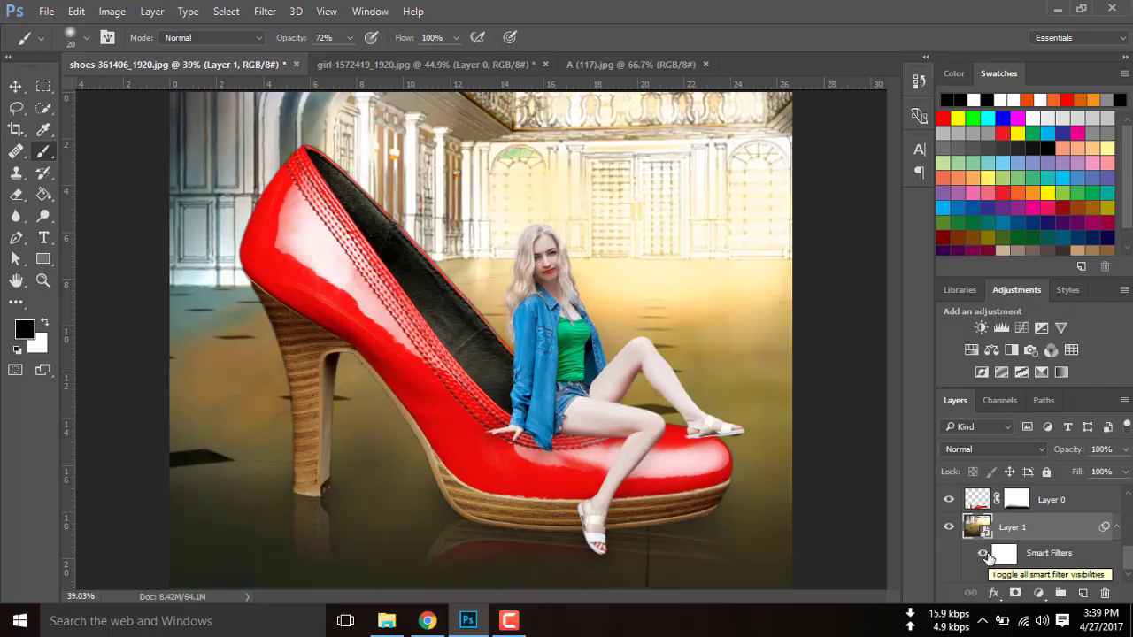
left_click(984, 553)
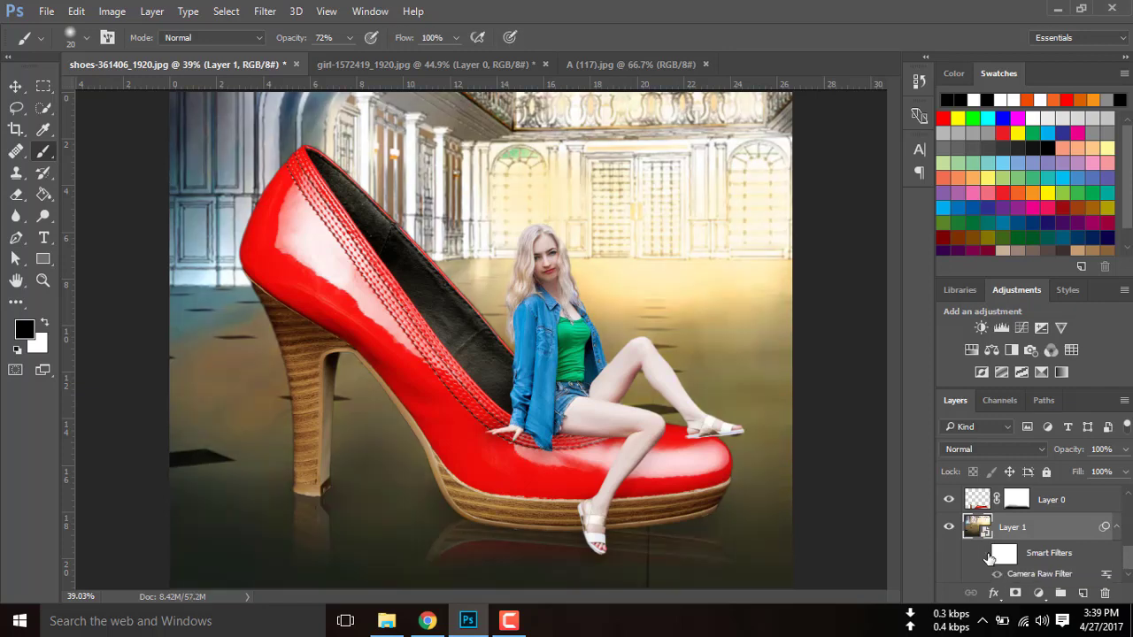
left_click(984, 553)
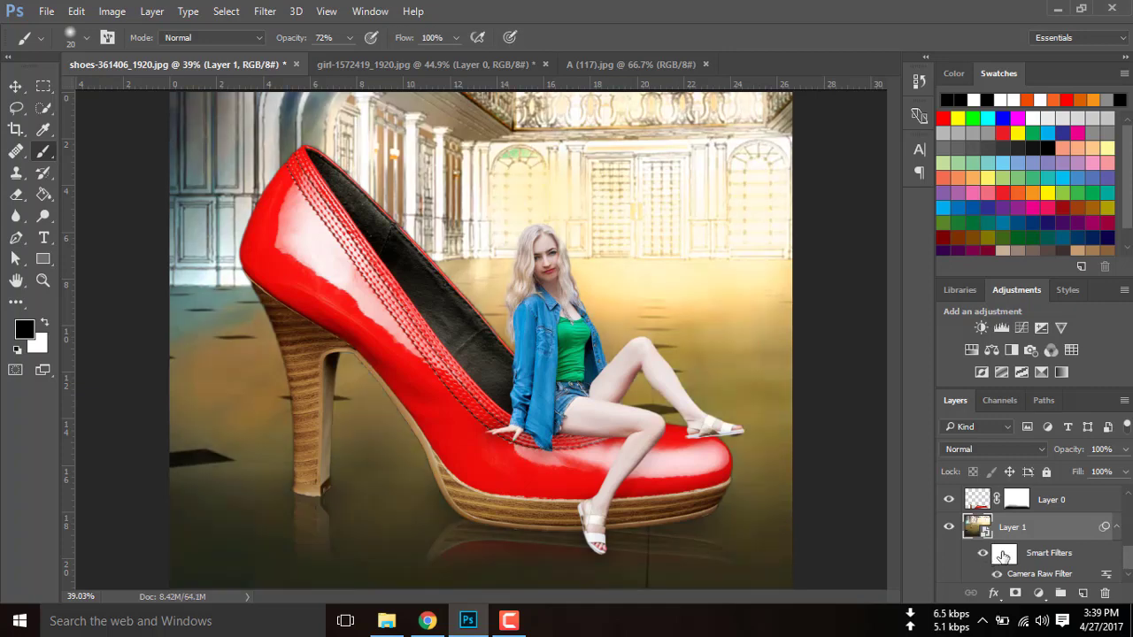
left_click(984, 553)
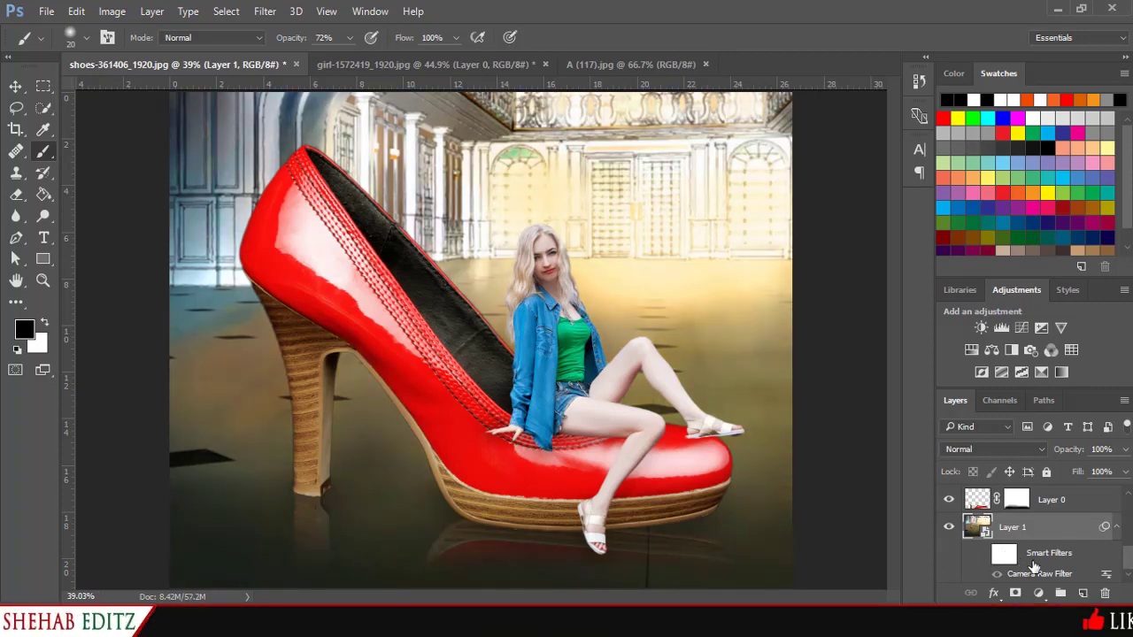
left_click(1117, 529)
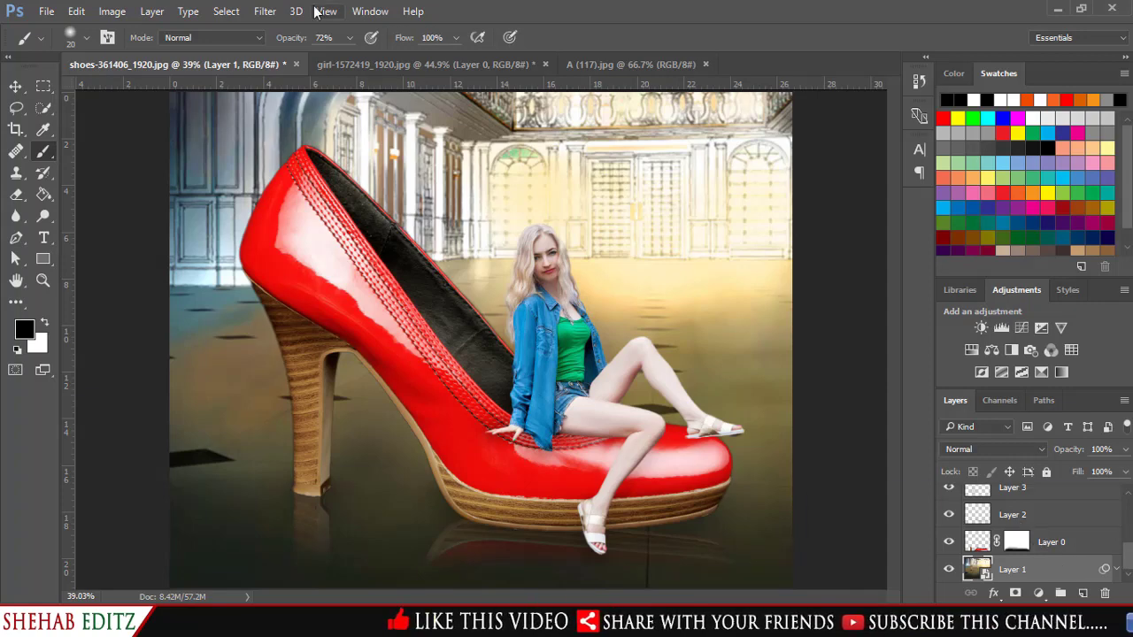
Apply a 15 px Iris Blur with an ellipse enlarged over most of the image, comparing with undo/redo.
left_click(264, 11)
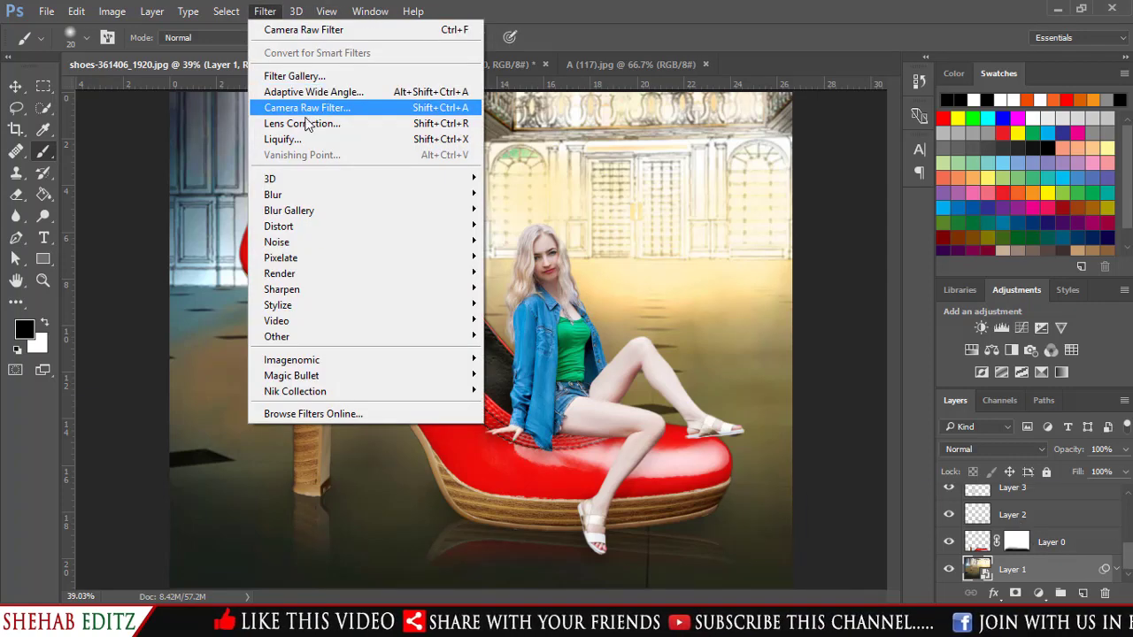
mouse_move(289, 210)
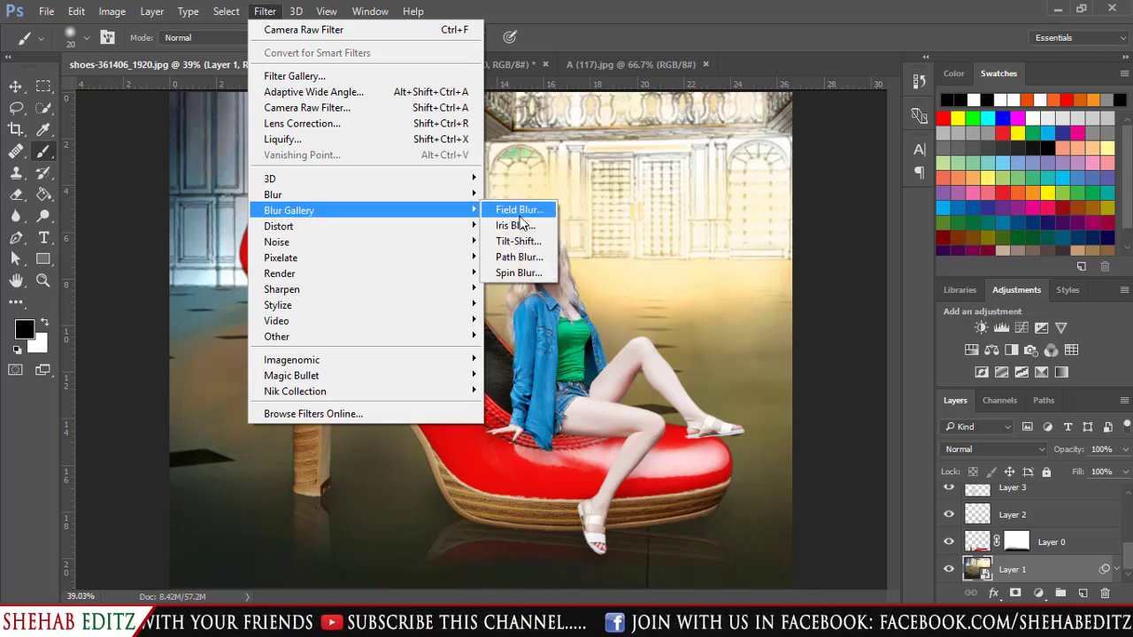
left_click(515, 226)
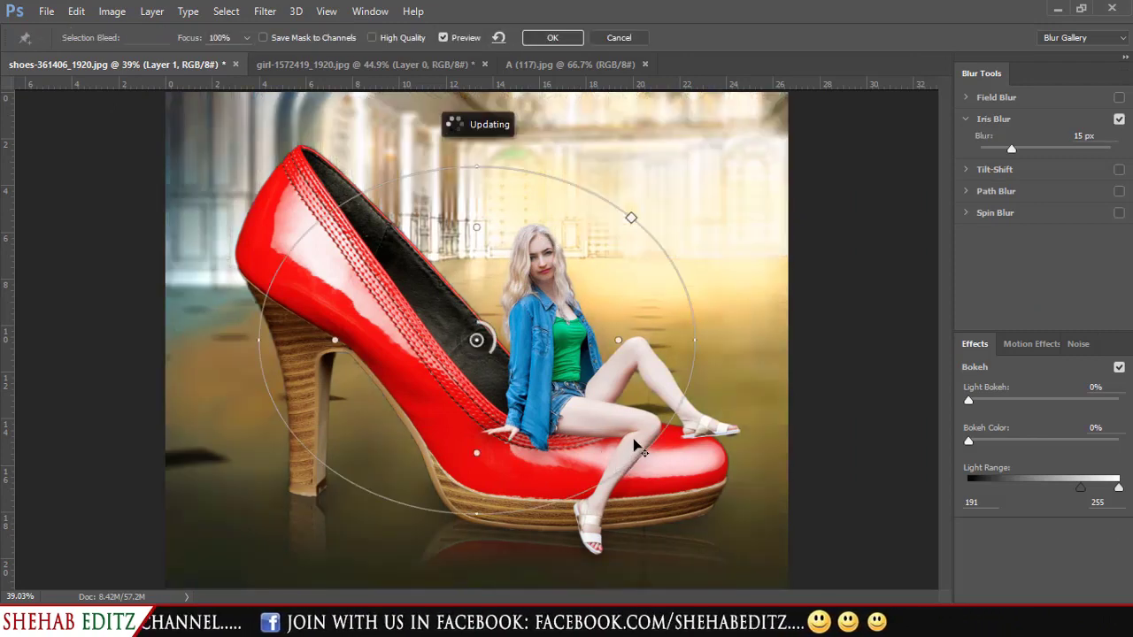
left_click_drag(649, 454, 758, 535)
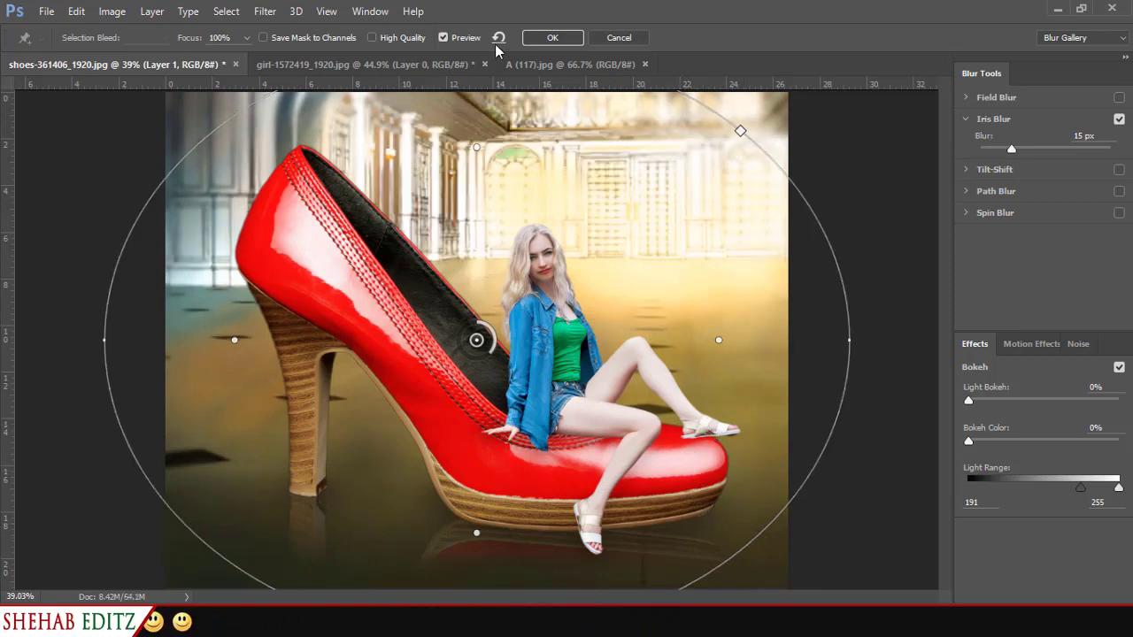
left_click(445, 38)
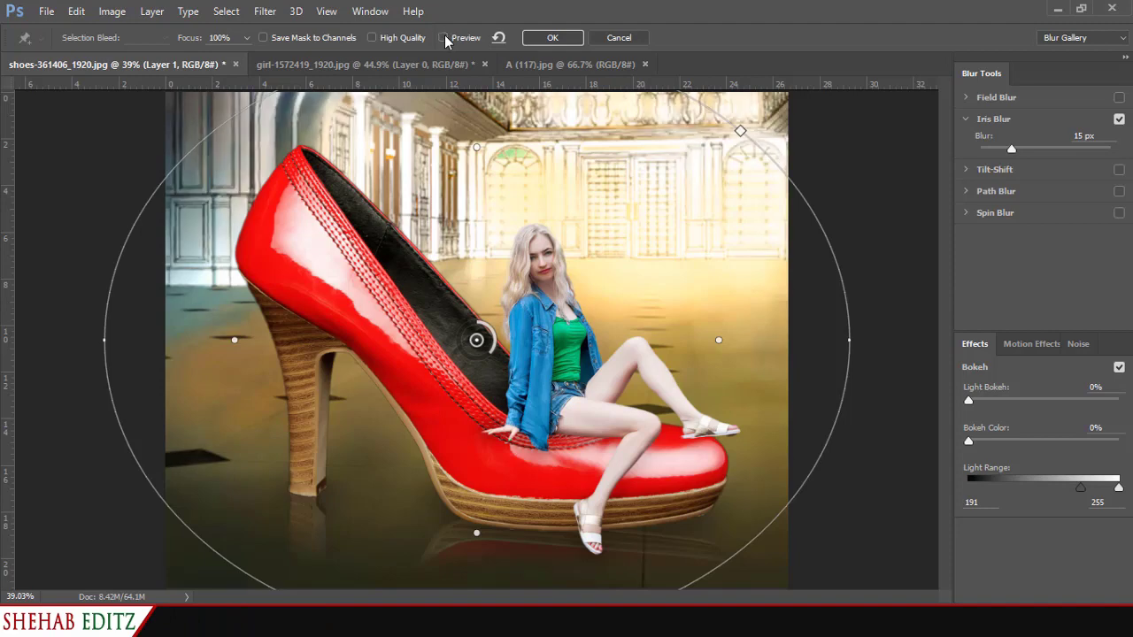
left_click(444, 39)
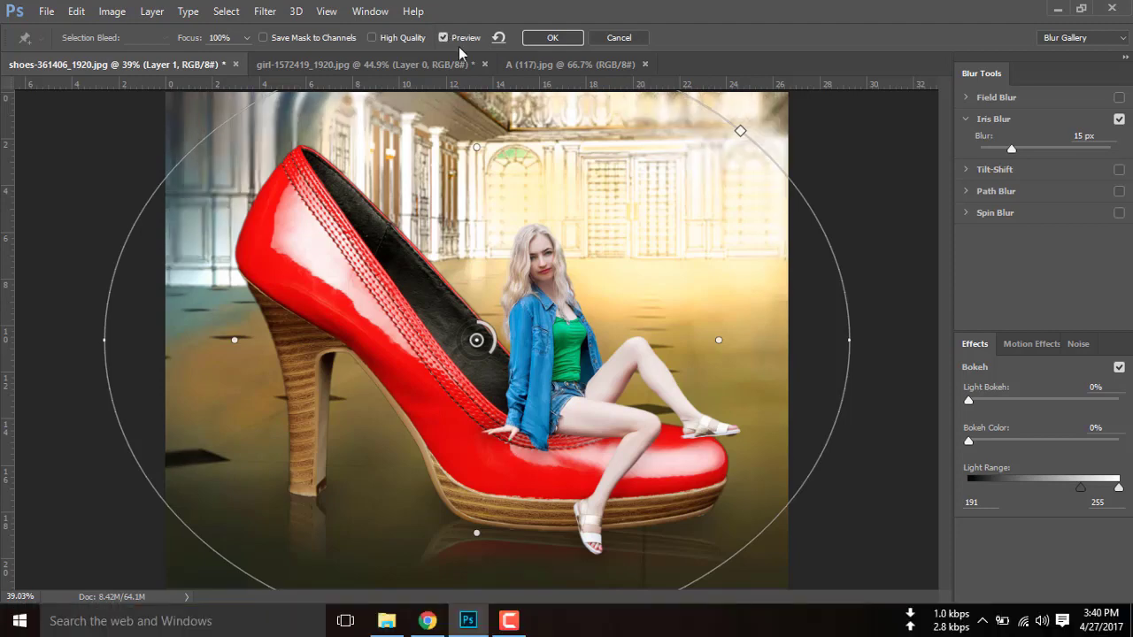
left_click(552, 38)
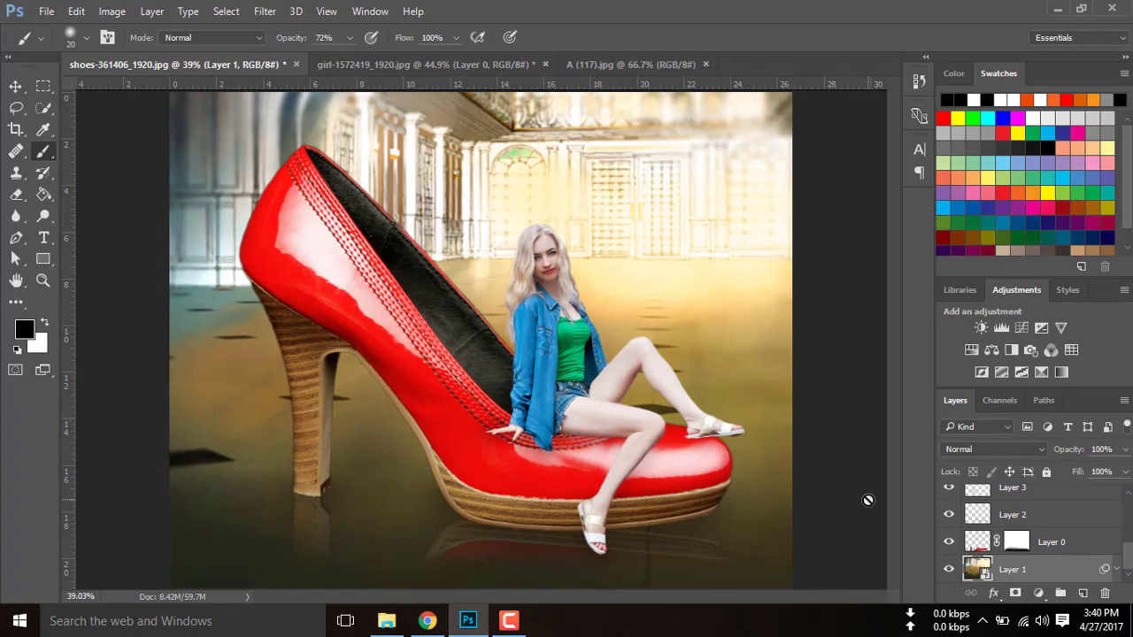
key("ctrl+z")
key("ctrl+z")
key("ctrl+z")
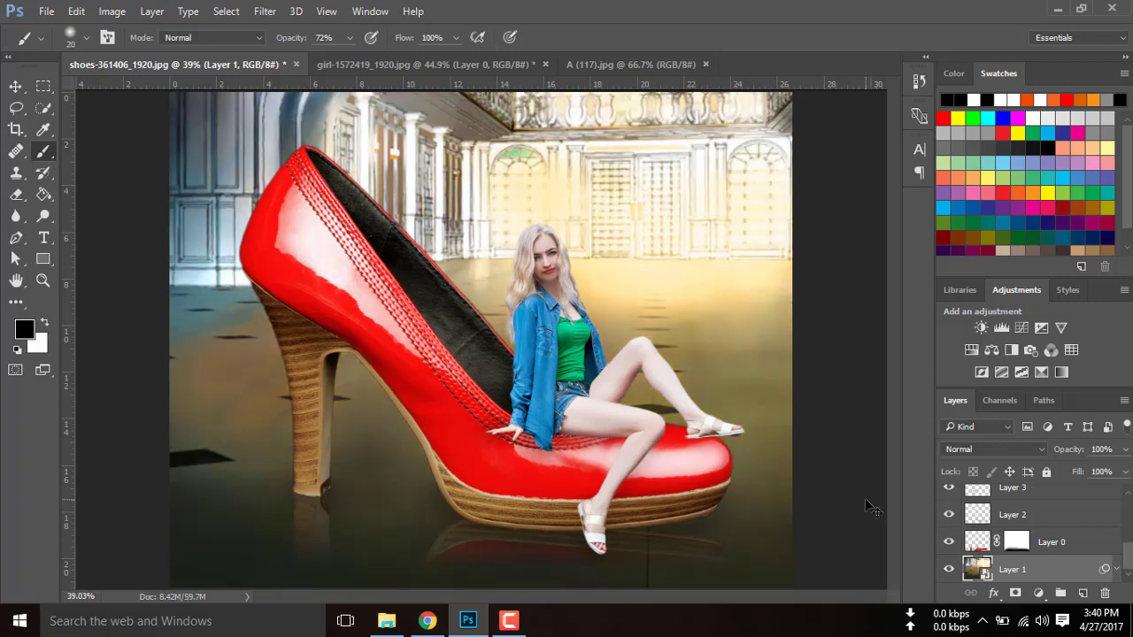
key("ctrl+z")
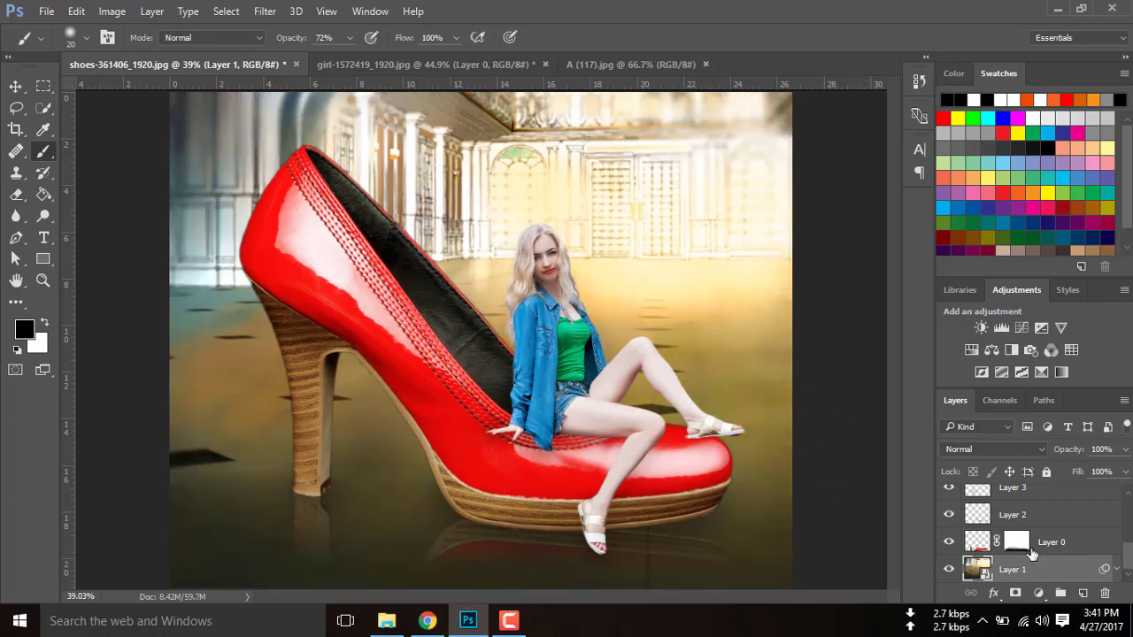
Add a Hue/Saturation adjustment above Layer 4 with Hue +10 and Saturation +26.
scroll(1032, 553, "up", 2)
scroll(1040, 542, "up", 3)
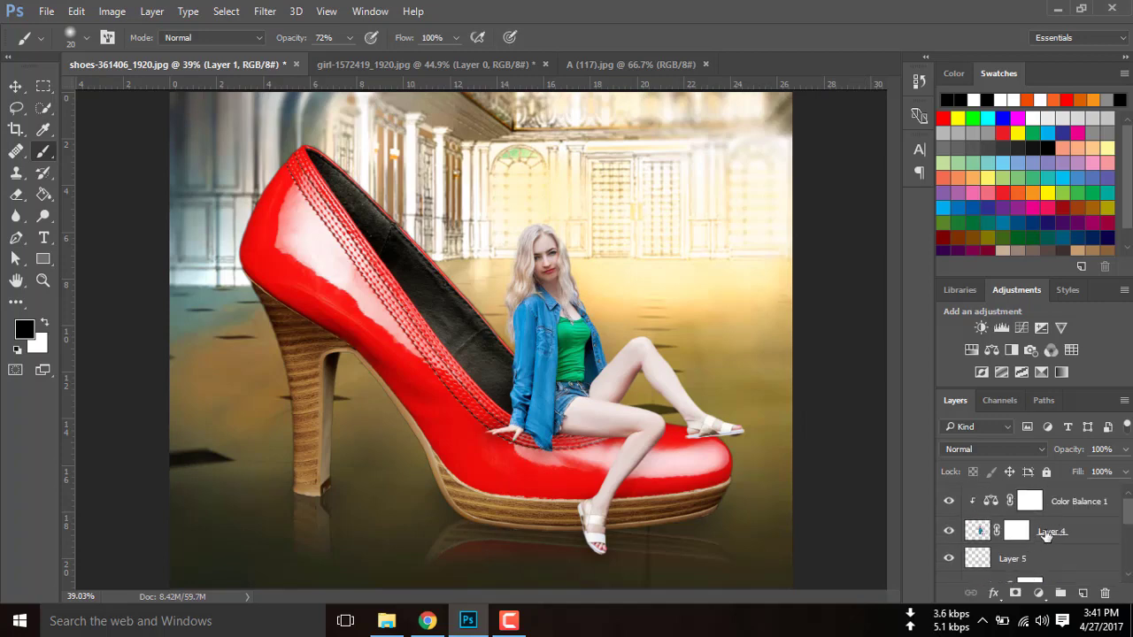
left_click(1048, 533)
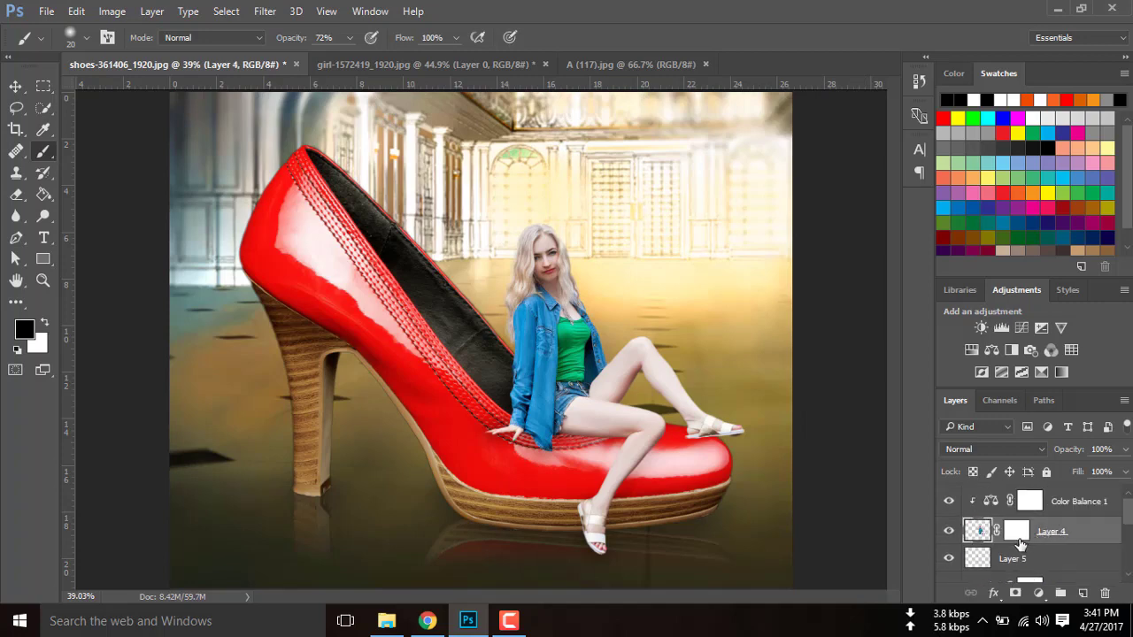
left_click(1039, 593)
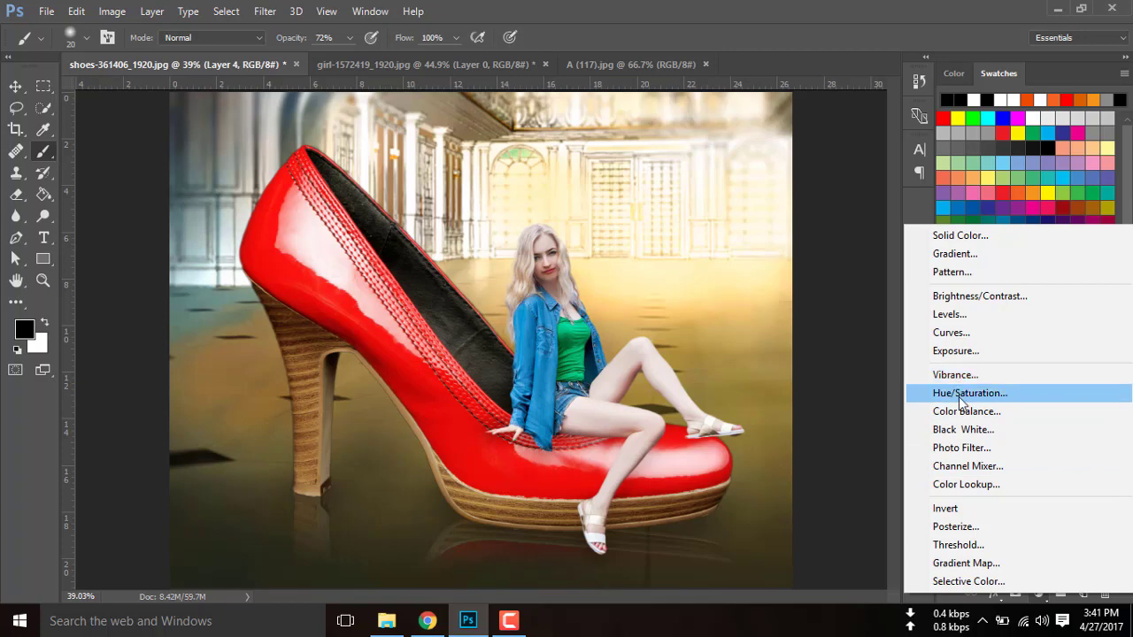
left_click(958, 395)
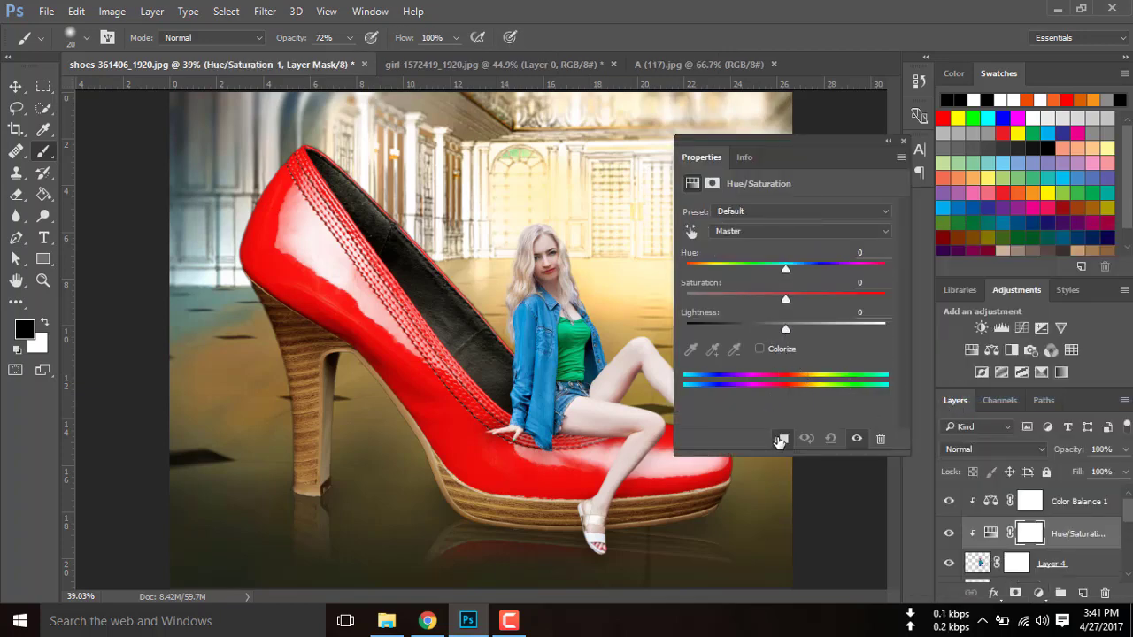
mouse_move(784, 270)
left_mouse_down()
mouse_move(804, 265)
mouse_move(789, 269)
mouse_move(795, 296)
mouse_move(808, 297)
mouse_move(780, 301)
mouse_move(812, 303)
mouse_move(795, 327)
mouse_move(774, 325)
left_mouse_up()
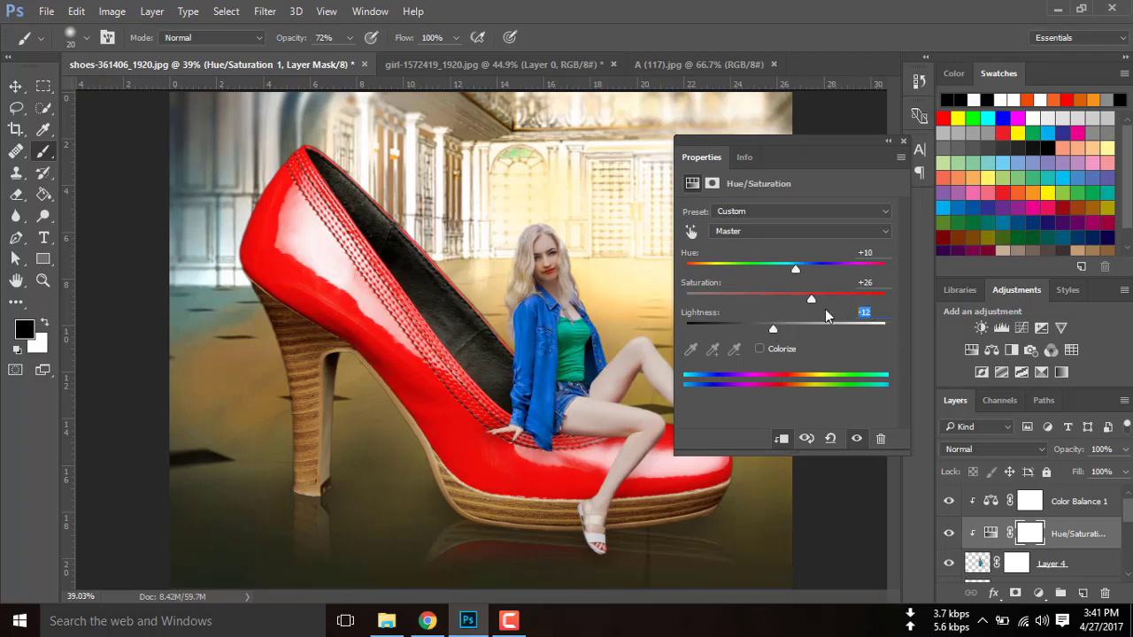
type("0")
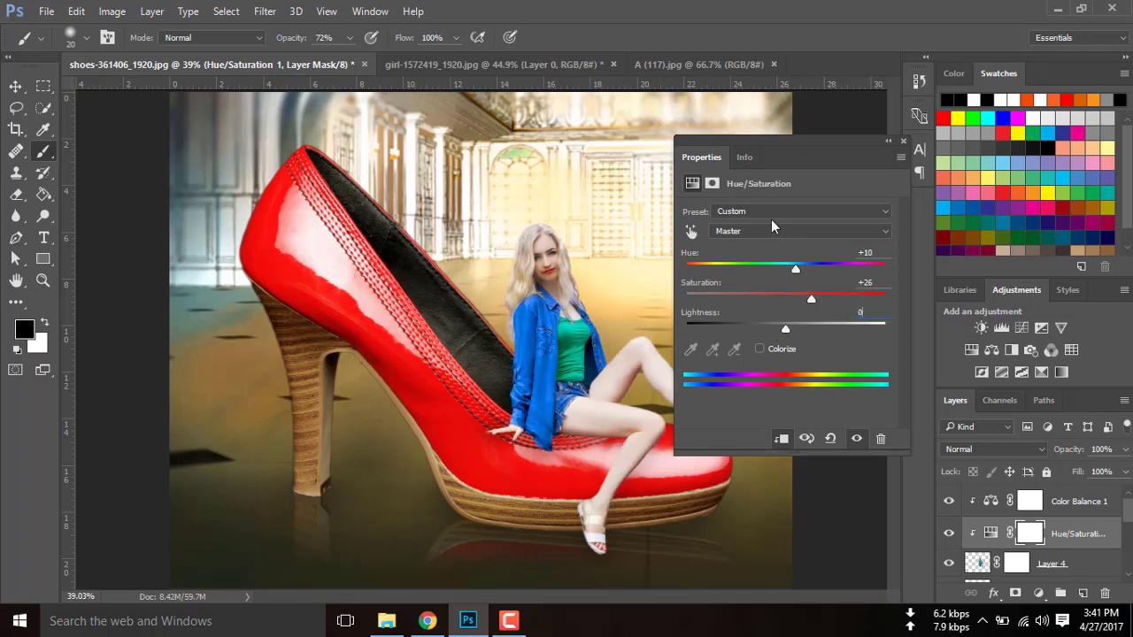
Toggle the Hue/Saturation layer off and on to compare, close Properties, and reselect Layer 4.
left_click(769, 213)
left_click(769, 213)
left_click(857, 439)
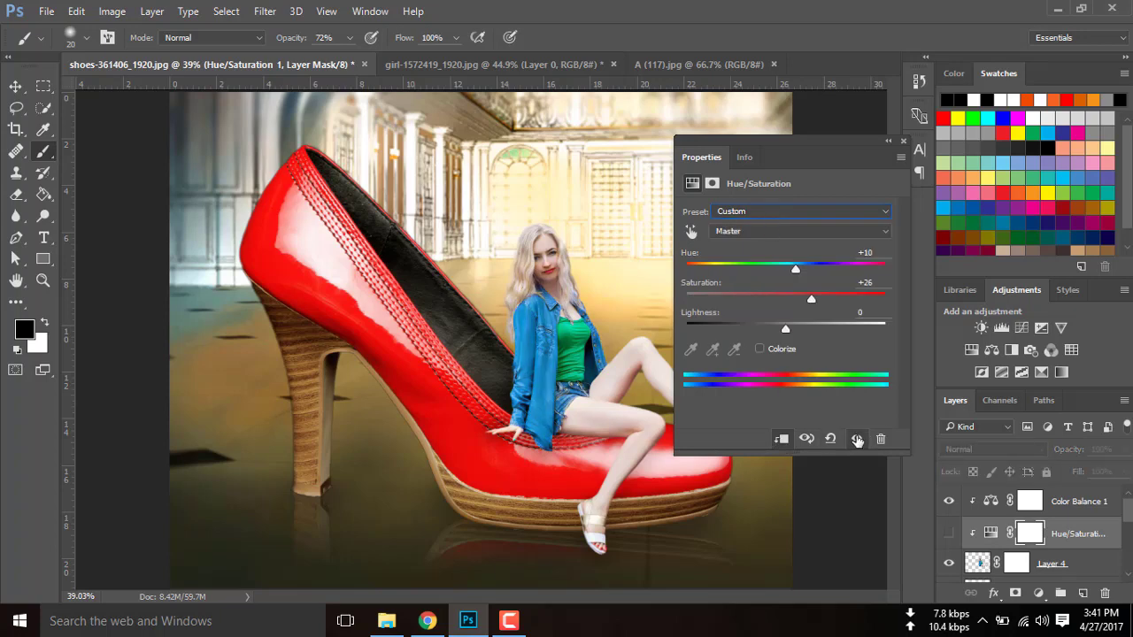
left_click(857, 440)
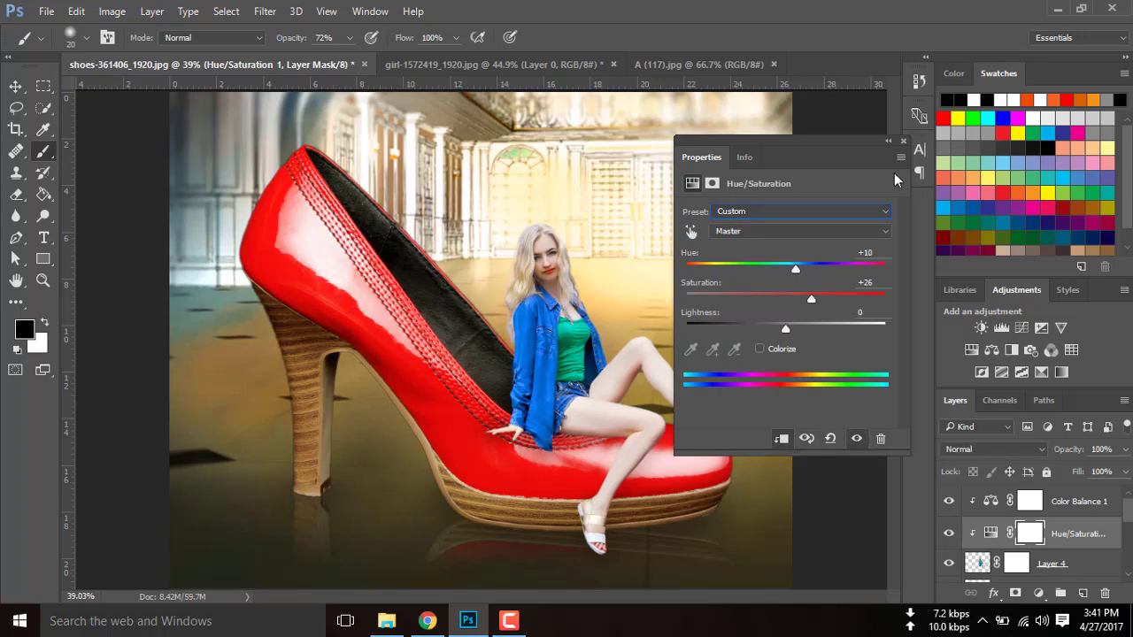
left_click(903, 141)
left_click(950, 534)
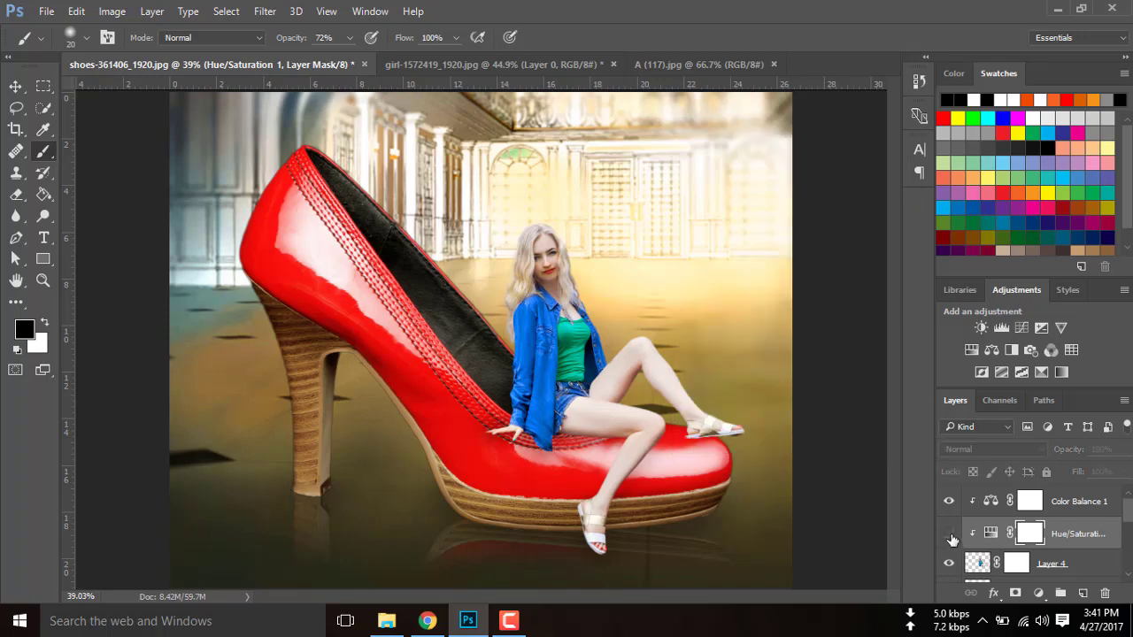
left_click(950, 534)
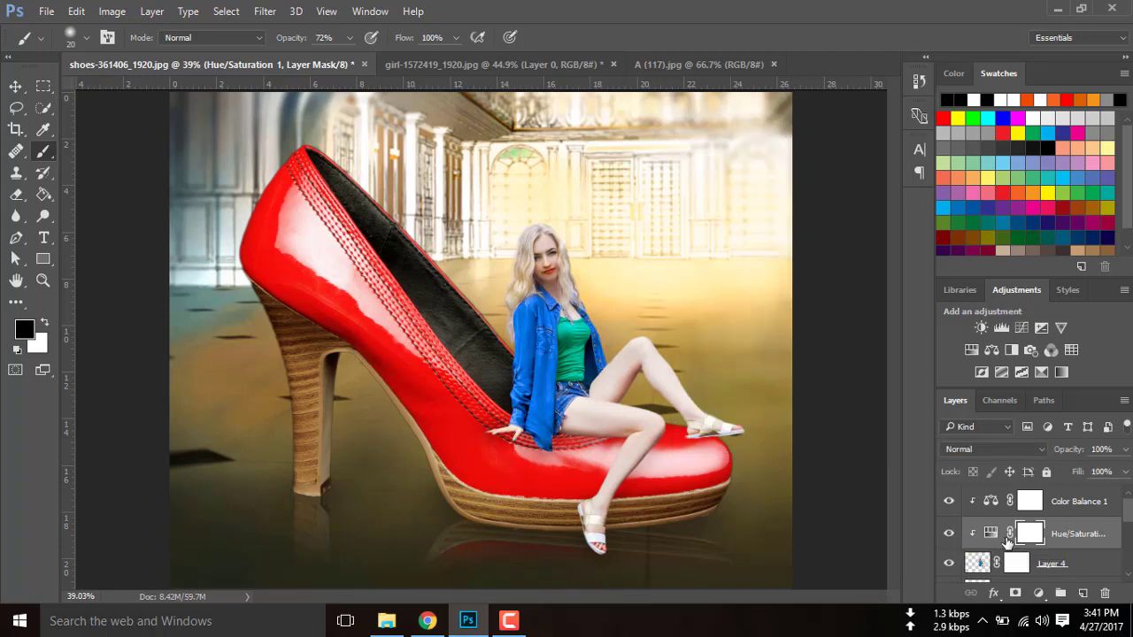
left_click(981, 568)
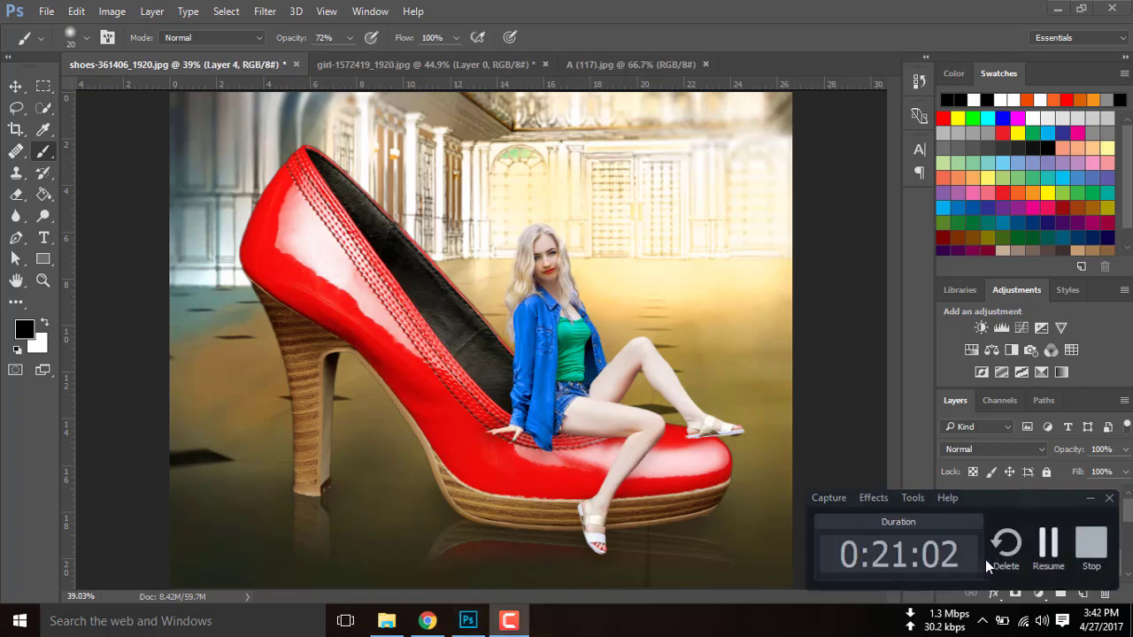
Create a new top layer above Color Balance 1 and fill it via Apply Image with Merged, Multiply.
scroll(1039, 561, "down", 5)
scroll(1039, 558, "up", 2)
scroll(1045, 540, "up", 3)
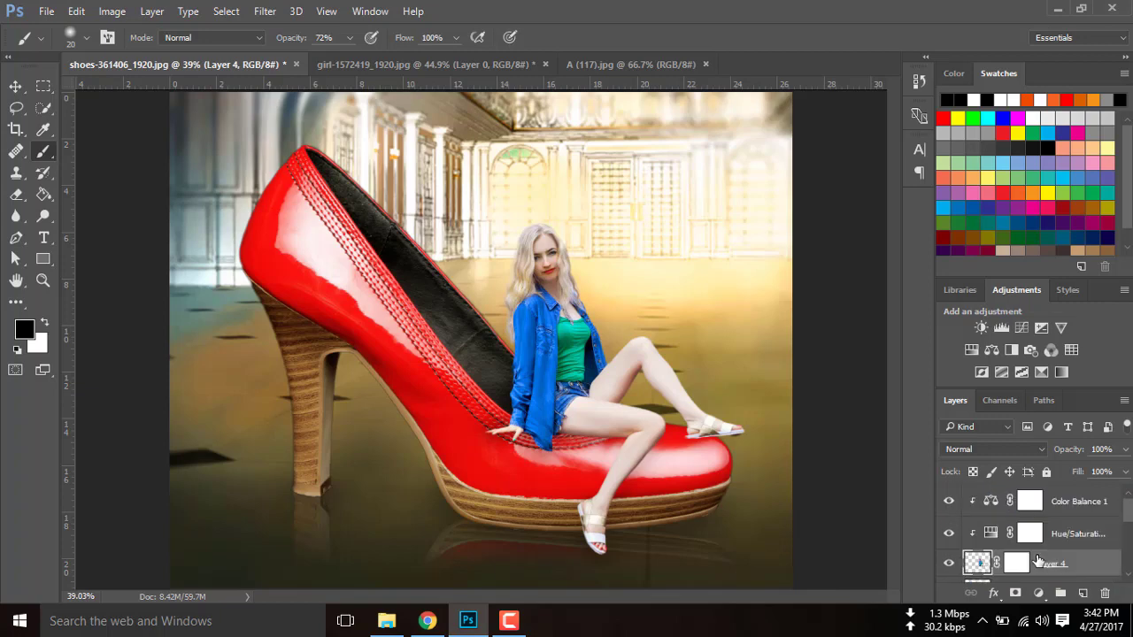
left_click(1058, 504)
left_click(1083, 593)
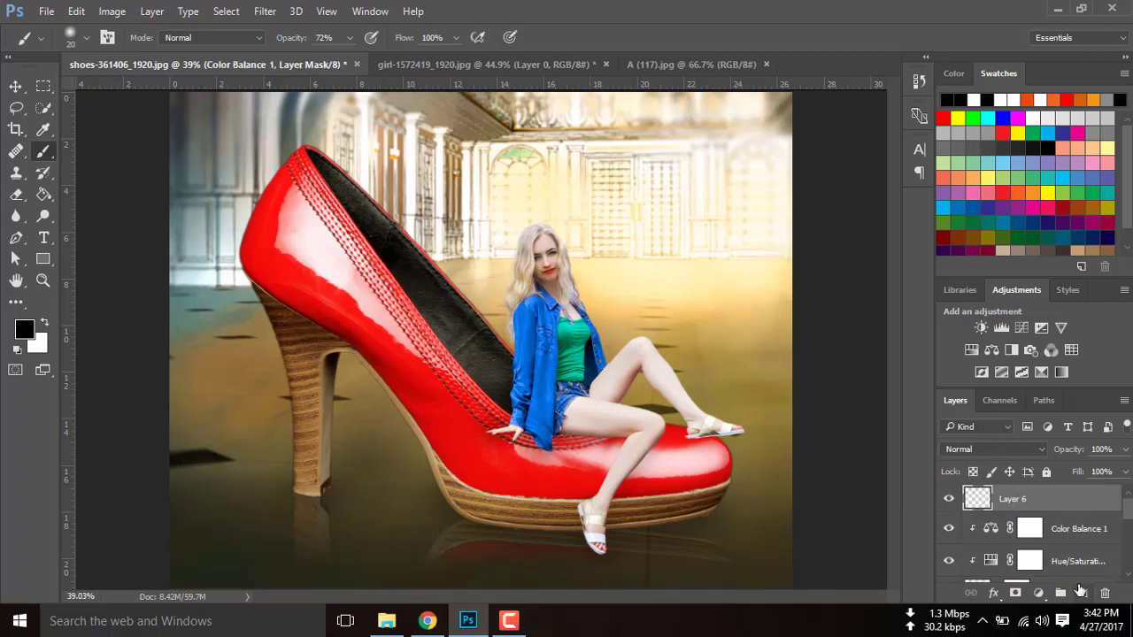
left_click(112, 11)
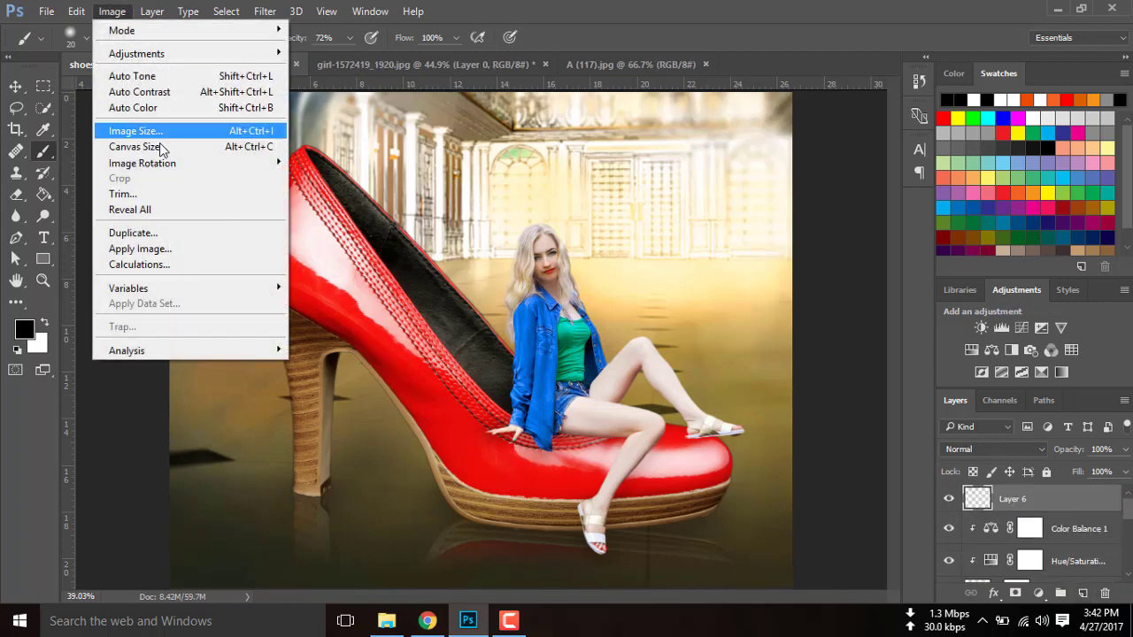
left_click(157, 245)
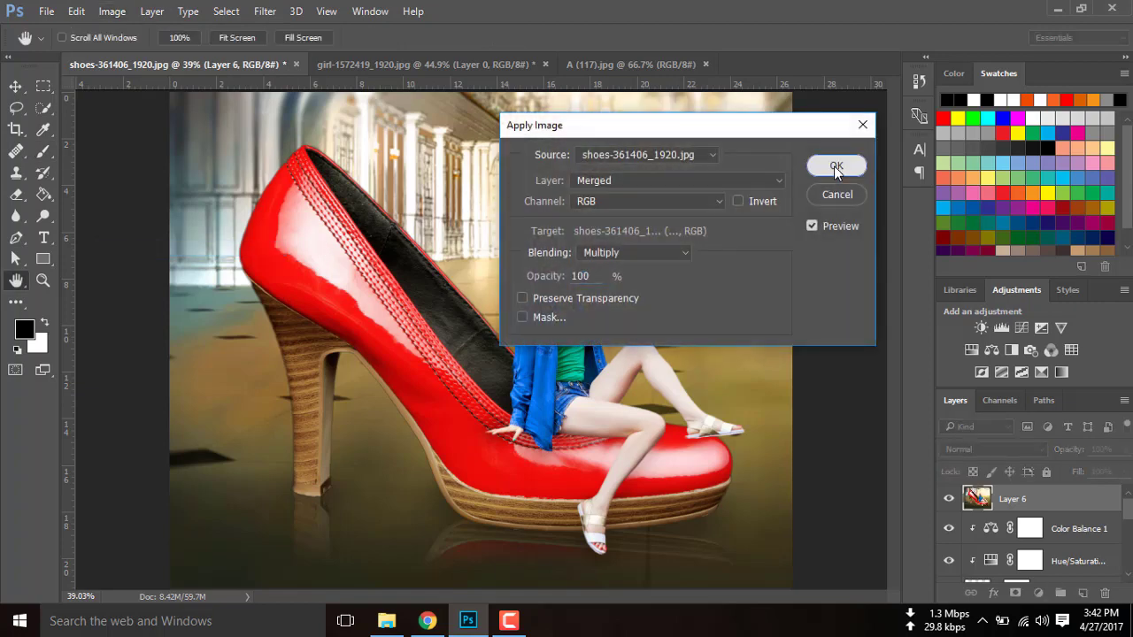
left_click(834, 165)
Select all the original layers below Layer 6 down to Layer 1.
left_click(1030, 529)
scroll(1044, 531, "down", 5)
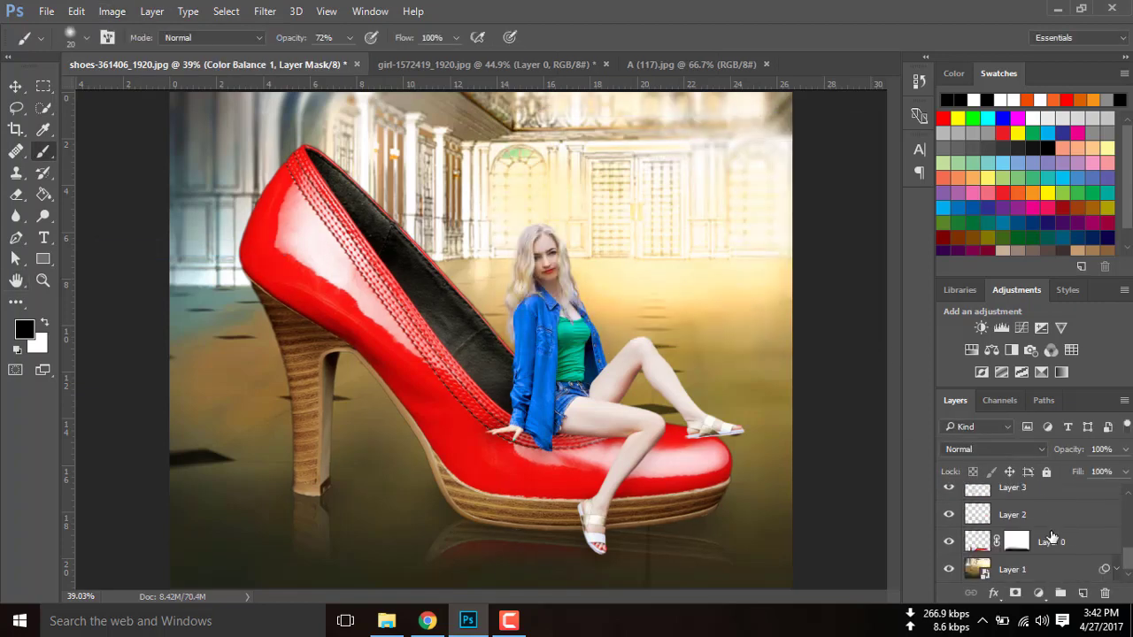
left_click(1041, 571, "shift")
Group the selected layers into a new group named All Layers.
right_click(1025, 523)
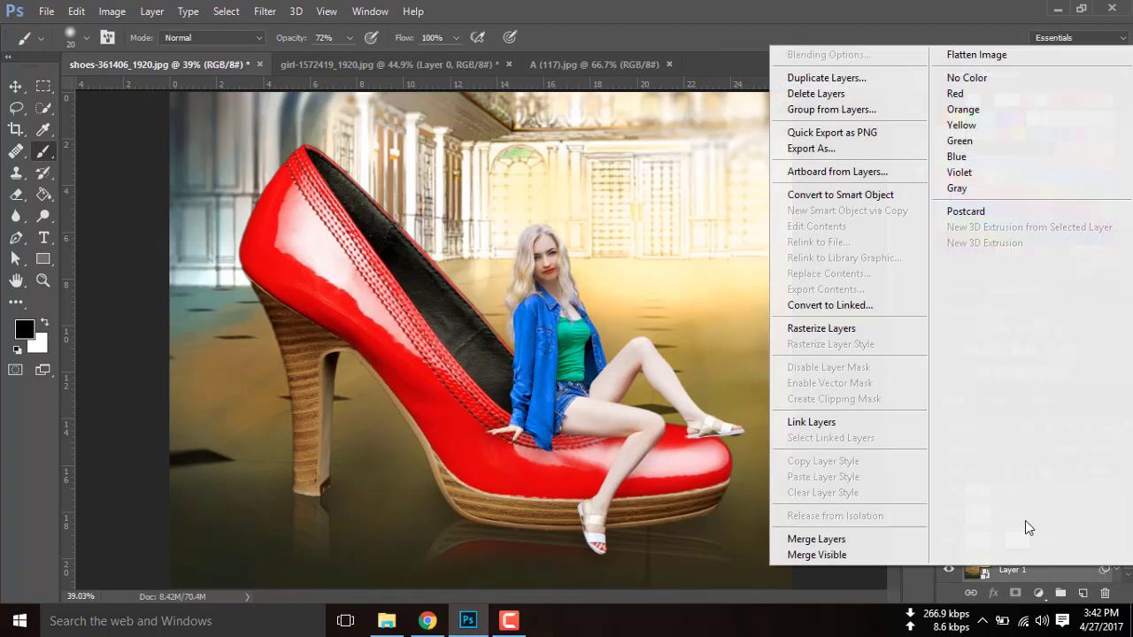
left_click(830, 111)
type("All Layers")
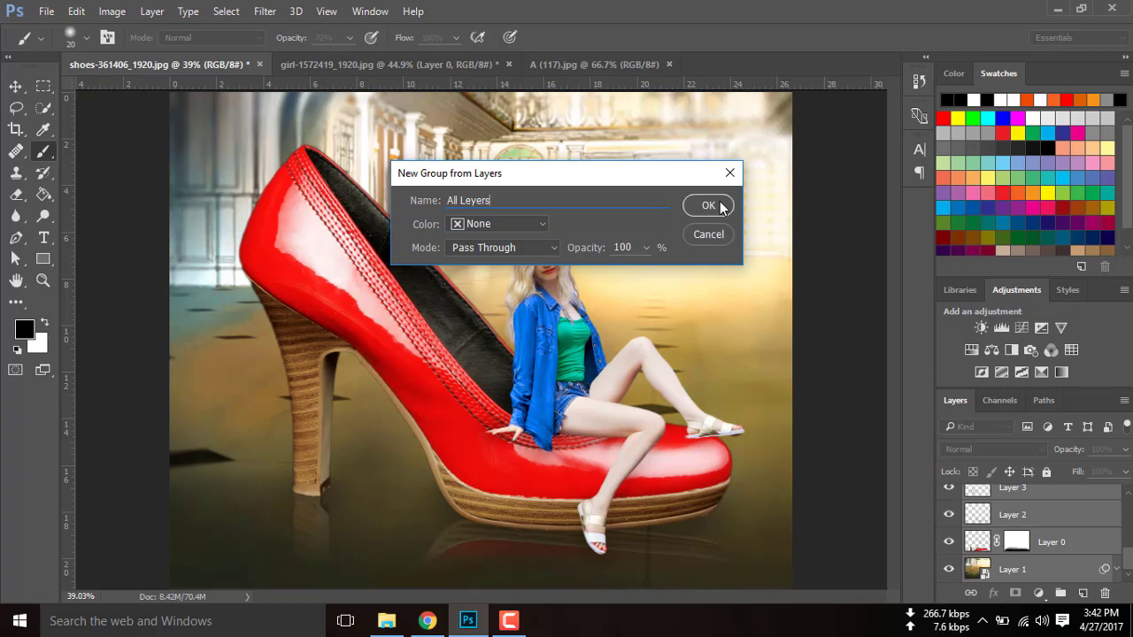
left_click(720, 206)
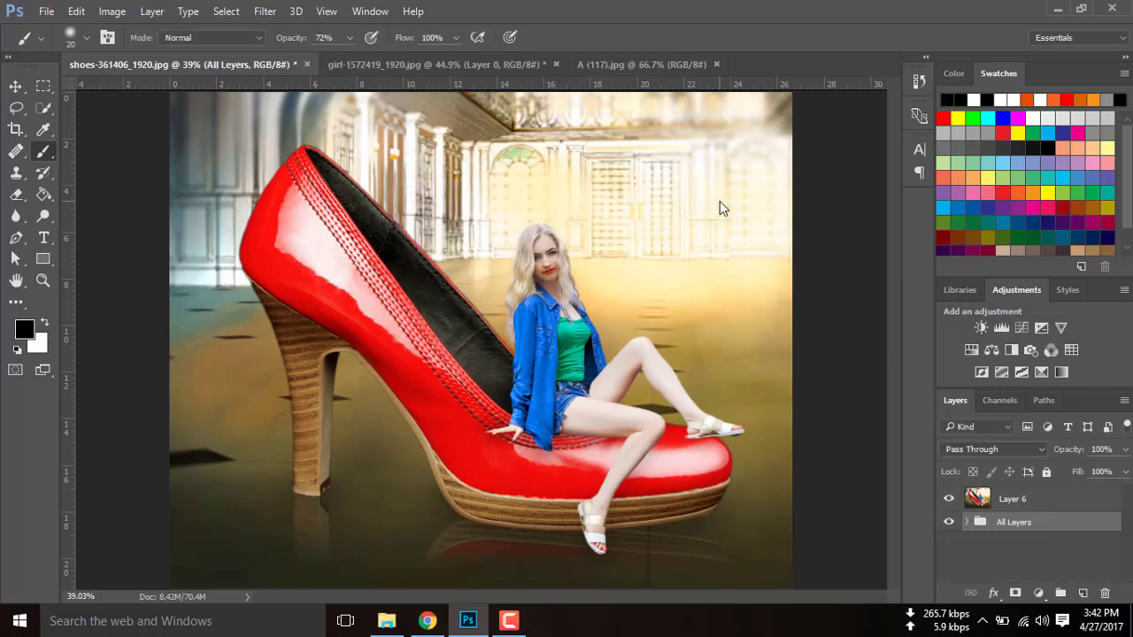
Hide the All Layers group and make the merged Layer 6 active.
left_click(949, 522)
left_click(949, 499)
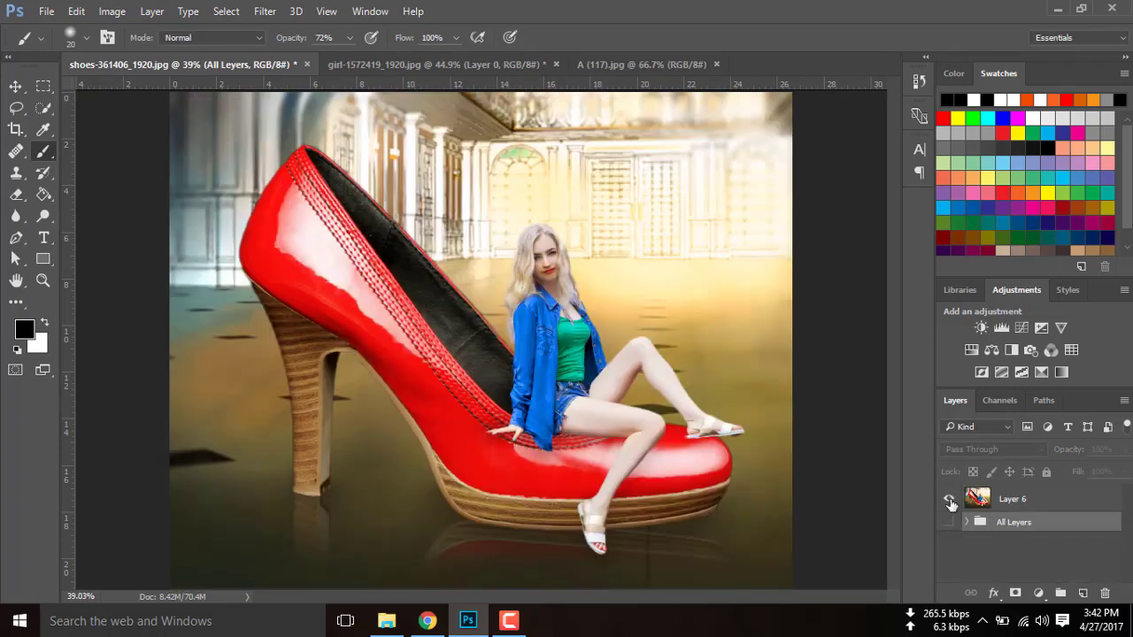
left_click(1006, 501)
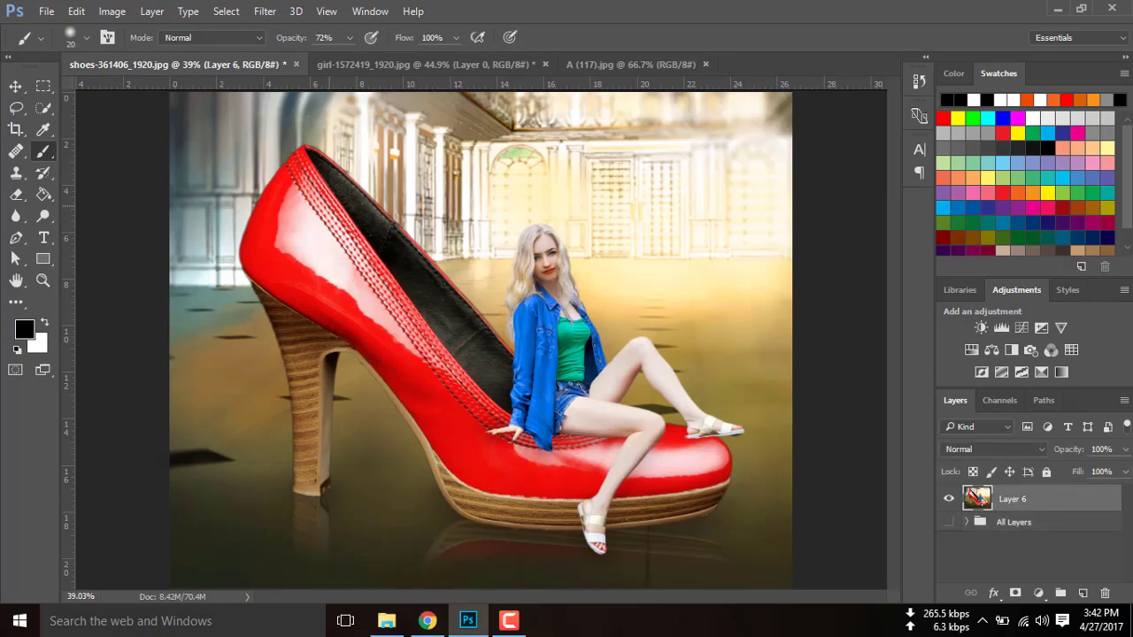
left_click(265, 12)
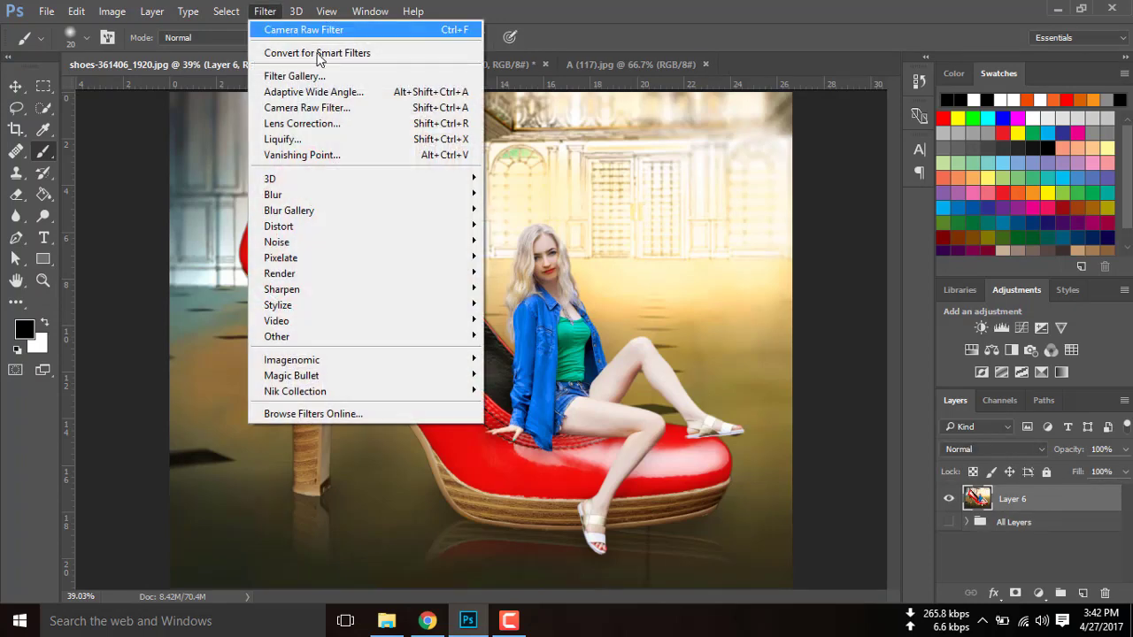
In Camera Raw, set Contrast +10, Clarity +3, Vibrance +7 and a slightly cooler temperature.
left_click(306, 108)
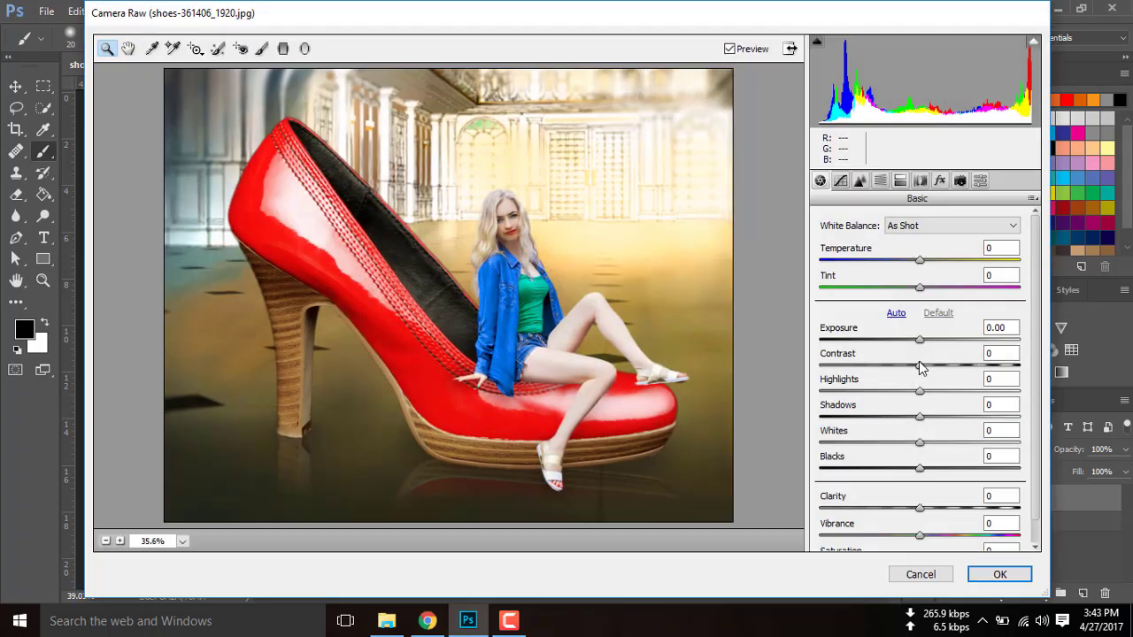
left_click_drag(920, 368, 931, 372)
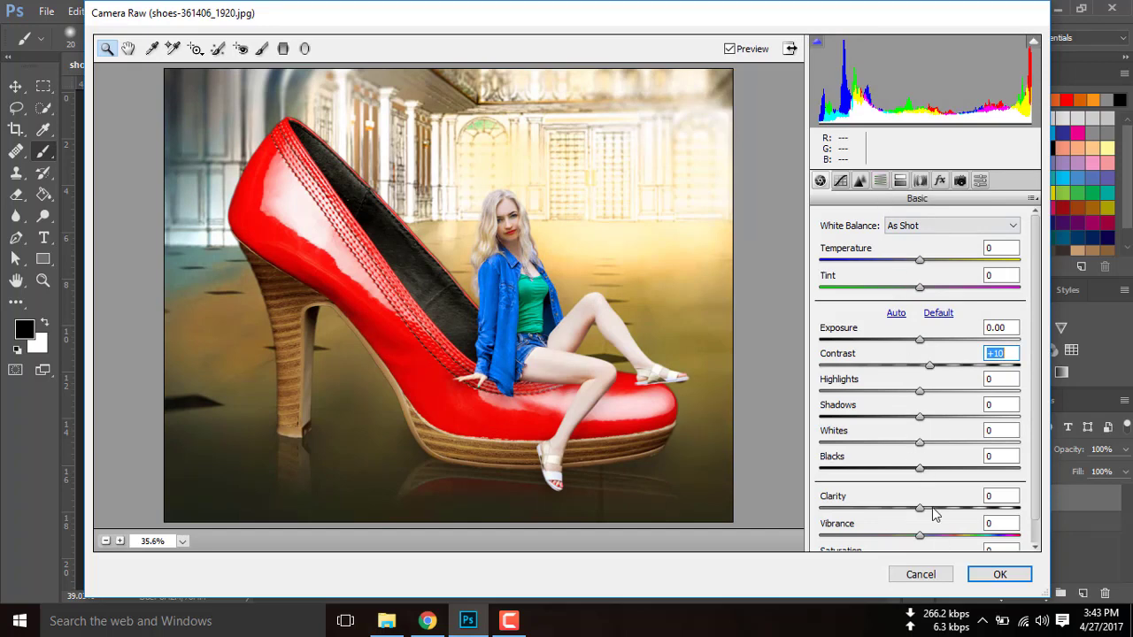
left_click_drag(921, 509, 925, 512)
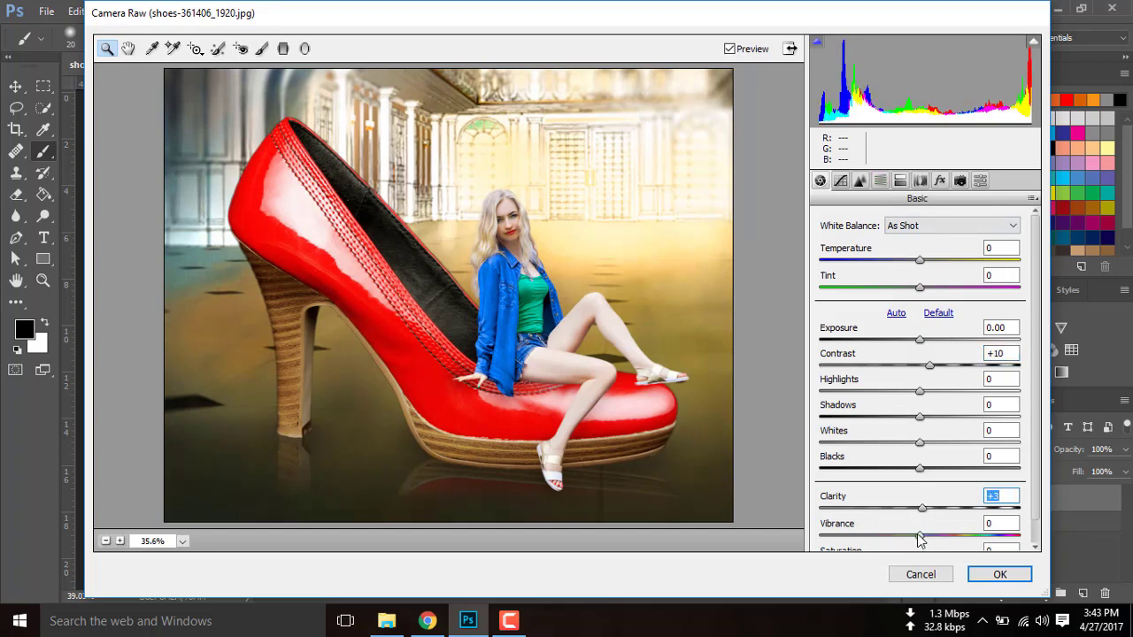
left_click_drag(920, 538, 926, 538)
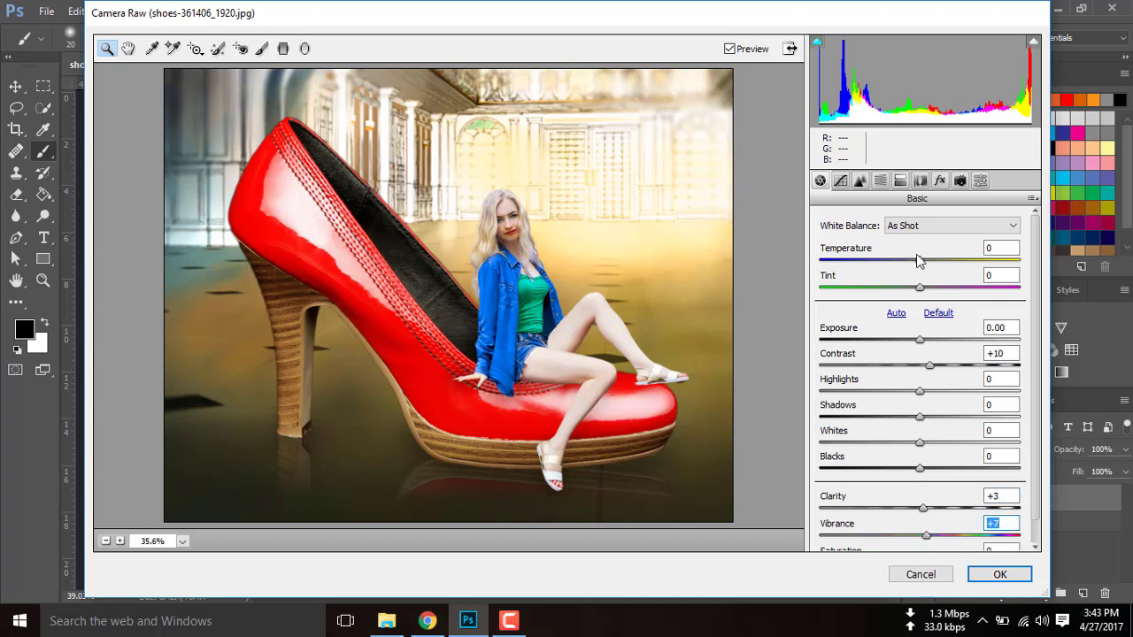
left_click_drag(919, 259, 935, 272)
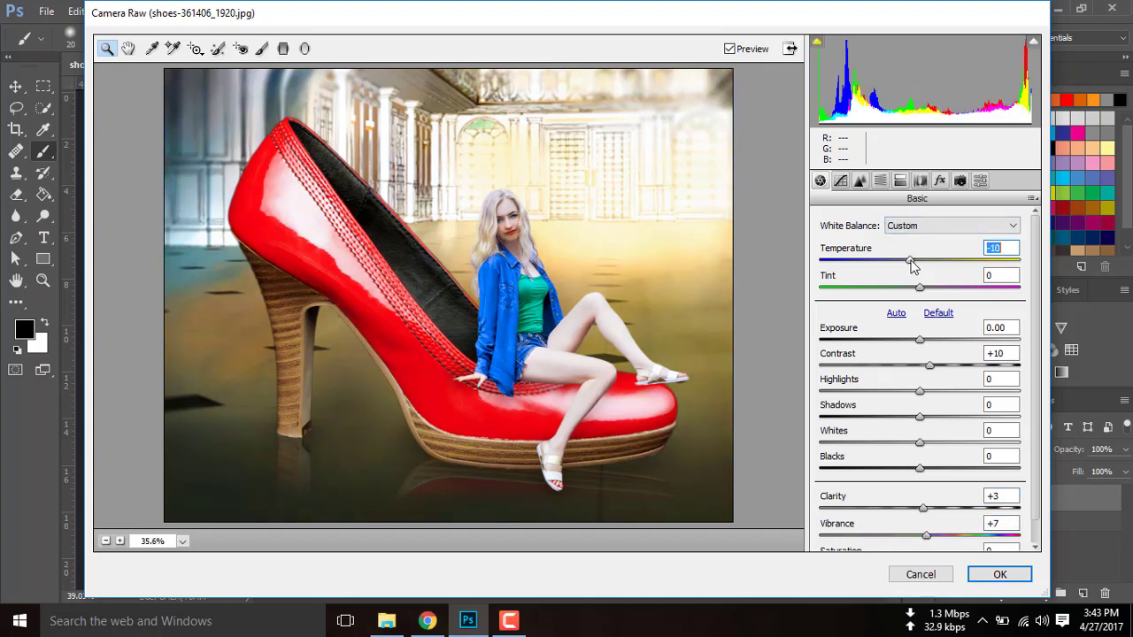
left_click_drag(924, 271, 922, 272)
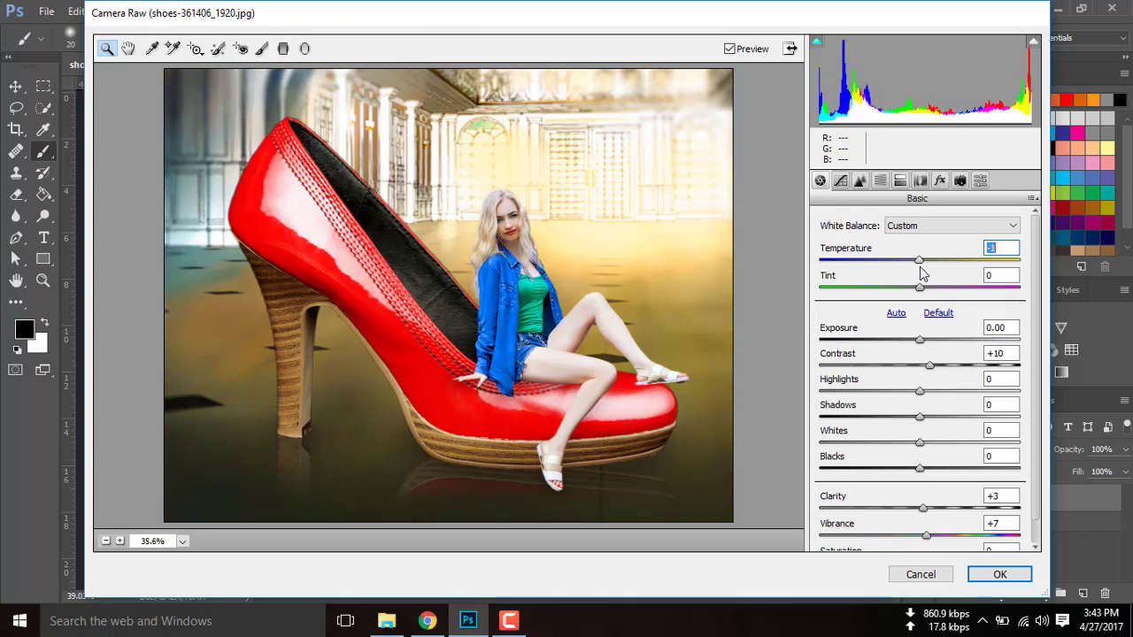
On the HSL Luminance tab, set Oranges +9, Reds -3 and Yellows +3.
left_click(880, 182)
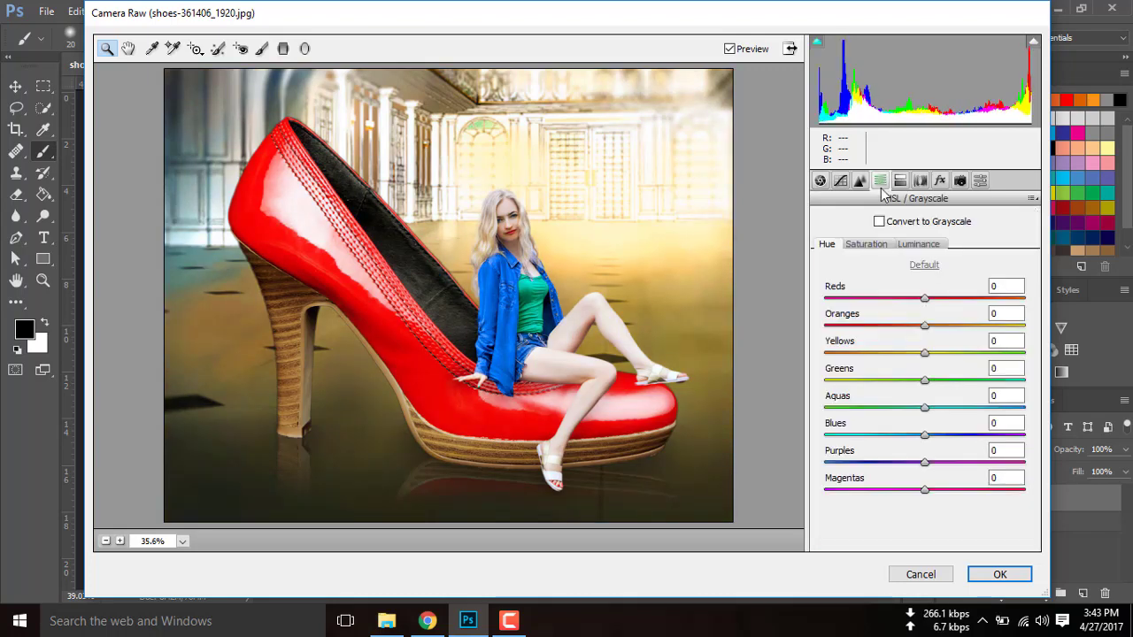
left_click(919, 245)
left_click_drag(942, 328, 933, 332)
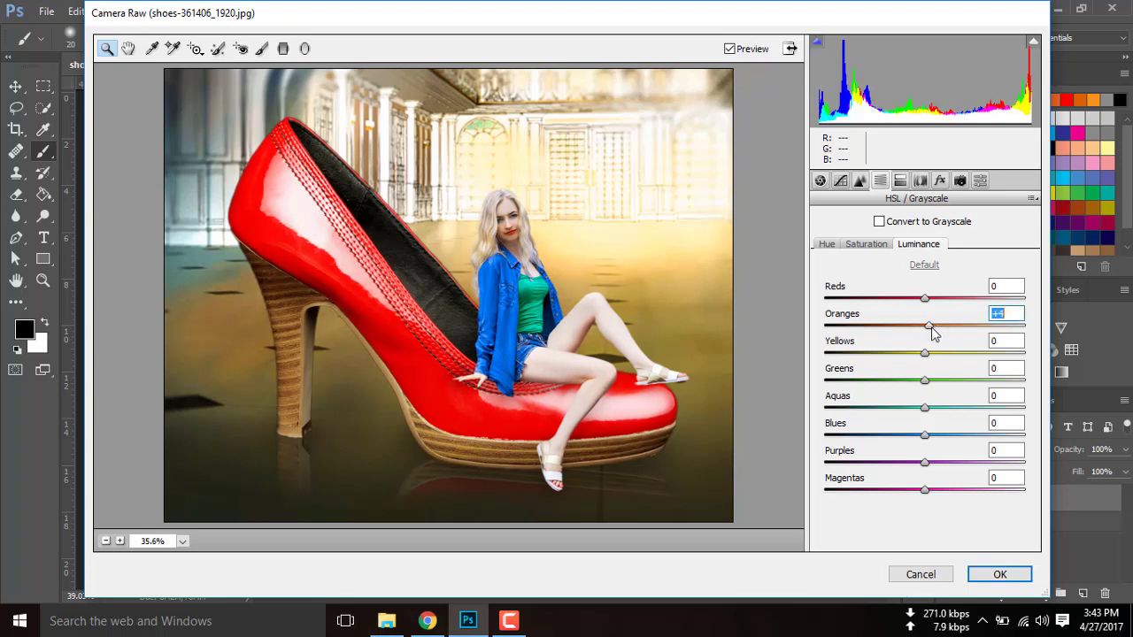
left_click_drag(925, 299, 922, 300)
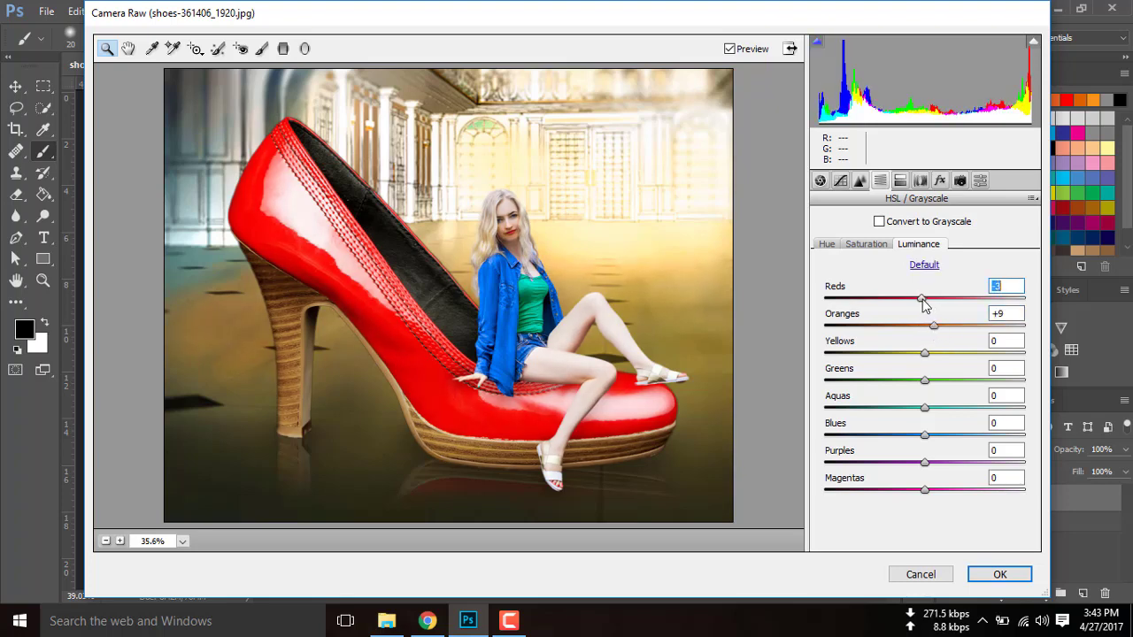
left_click_drag(921, 355, 930, 357)
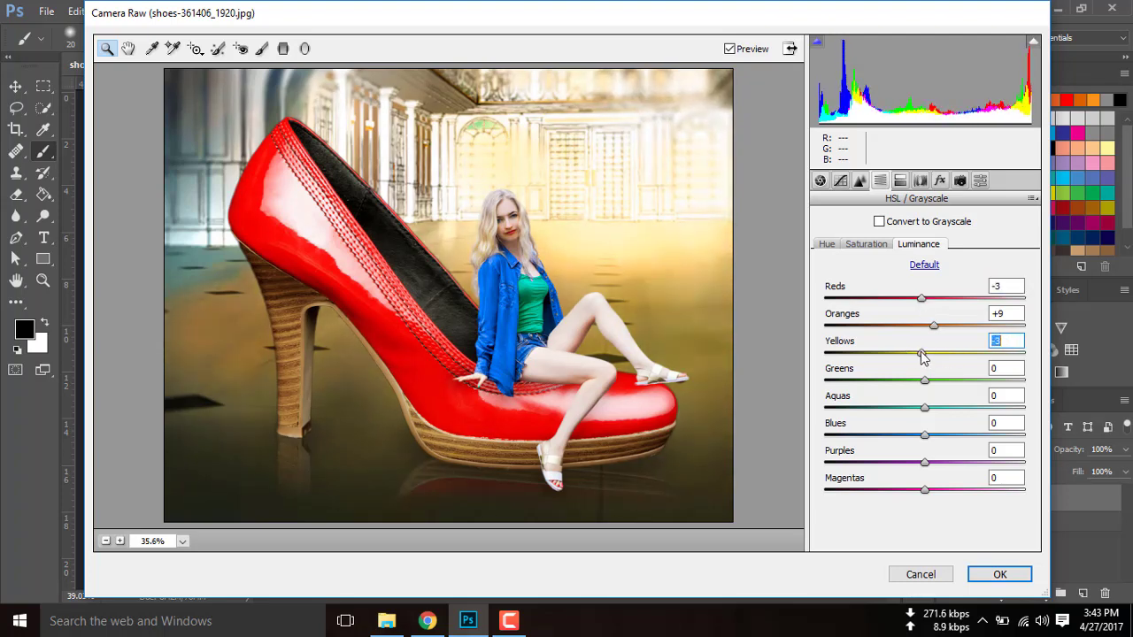
left_click_drag(930, 356, 927, 356)
Commit the Camera Raw grade to Layer 6 and launch Nik Color Efex Pro 4.
left_click(1000, 575)
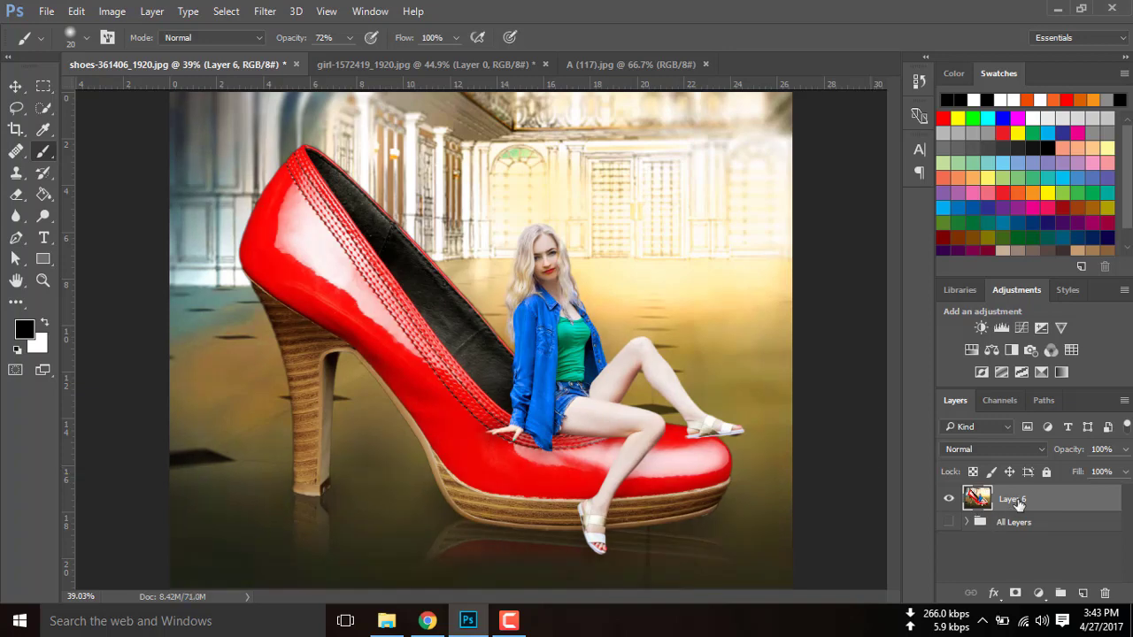
left_click(268, 11)
mouse_move(294, 391)
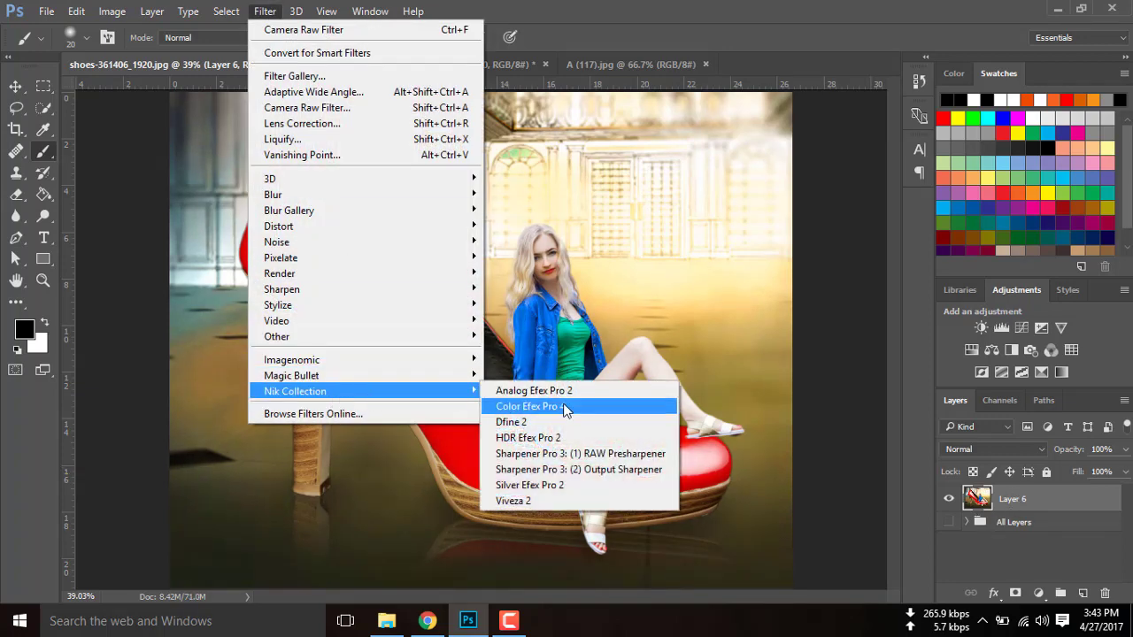
left_click(565, 407)
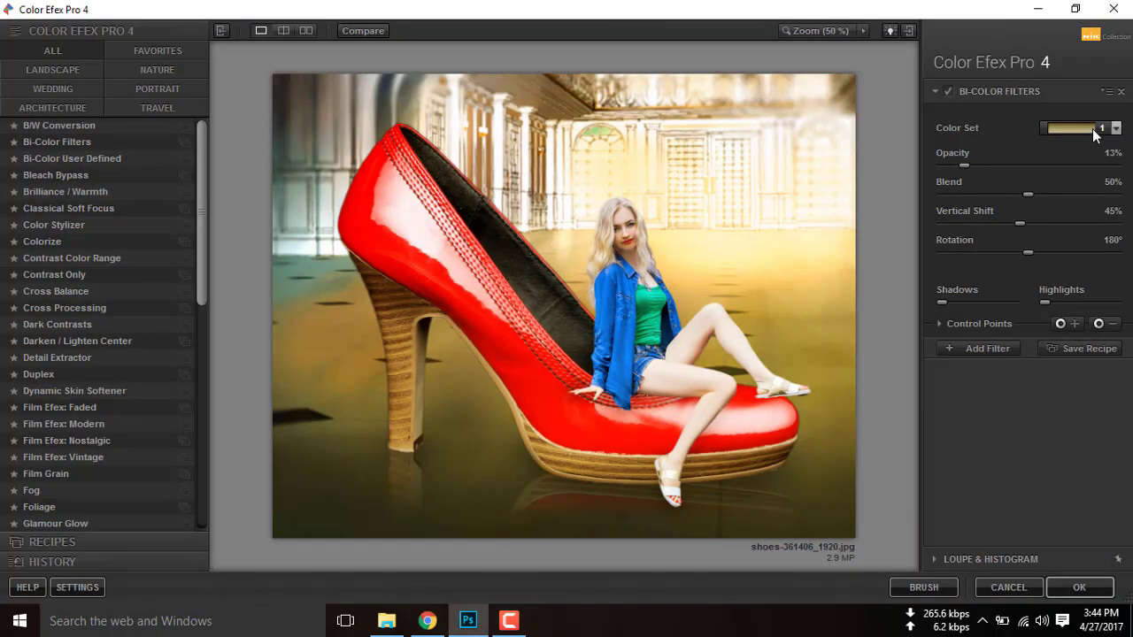
Apply Bi-Color Filters with the Brown 3 colour set at 8% opacity, comparing before and after.
left_click(1093, 129)
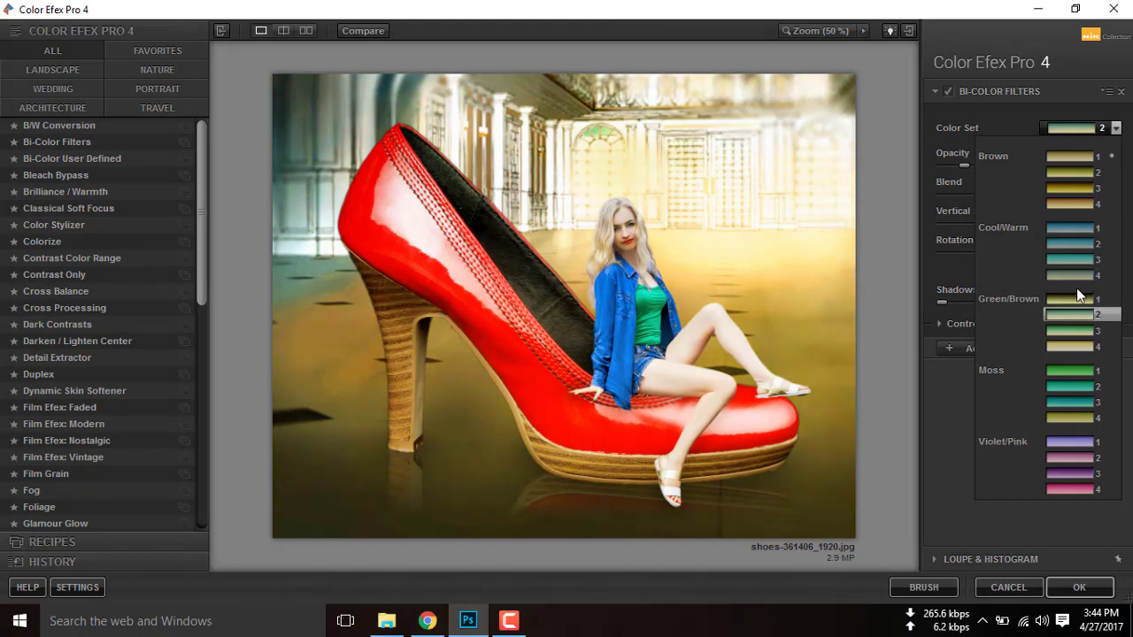
left_click(1069, 187)
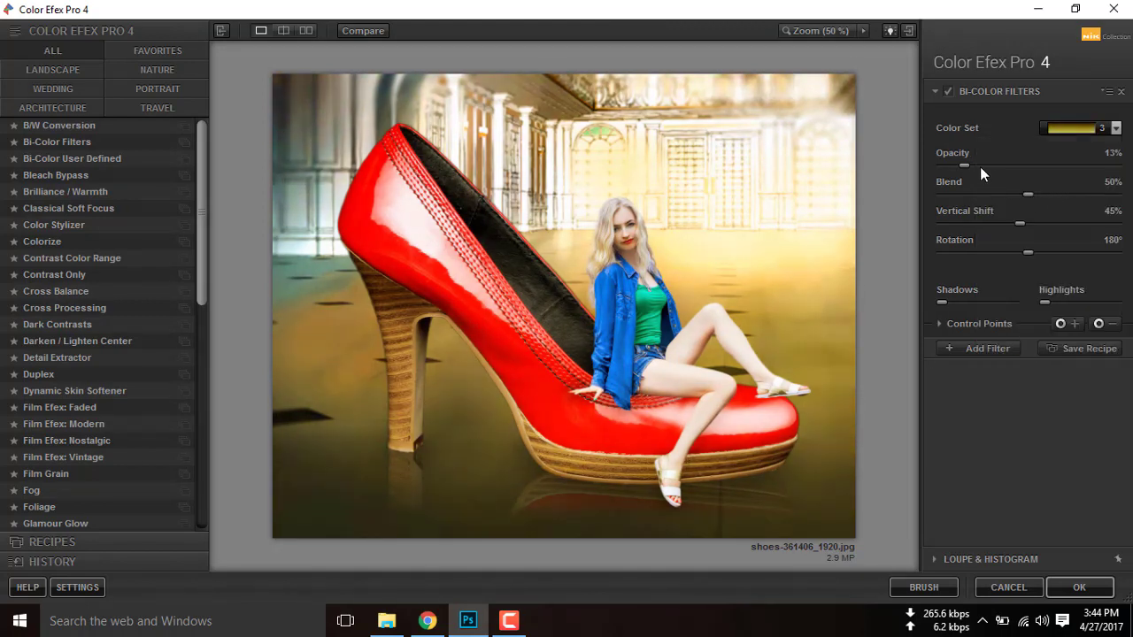
left_click_drag(963, 165, 954, 166)
left_click(948, 94)
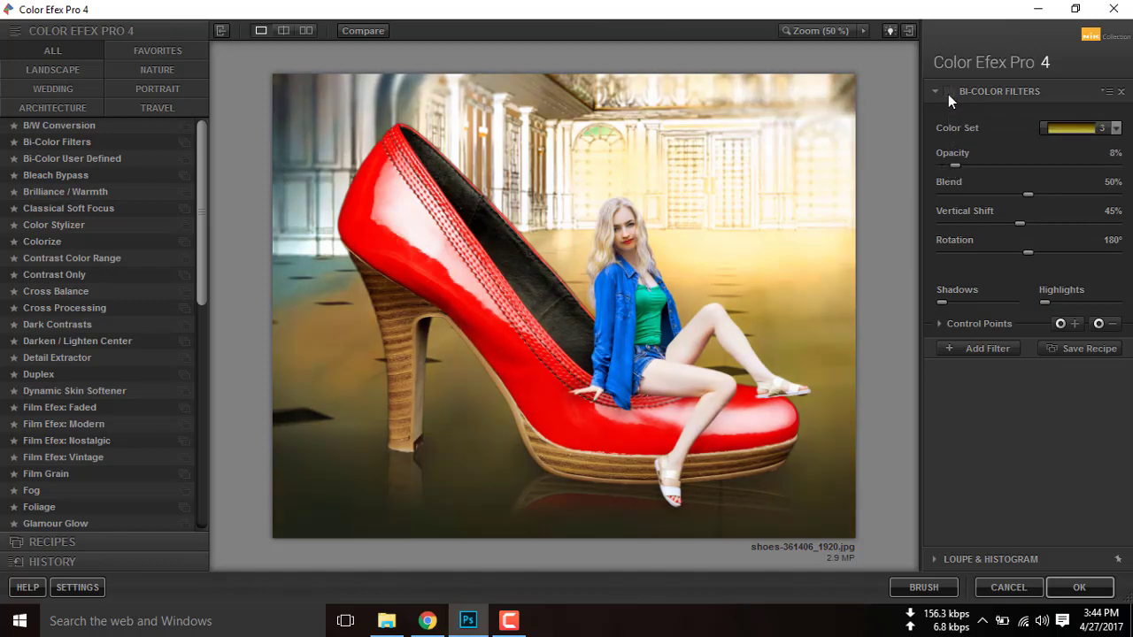
left_click(948, 94)
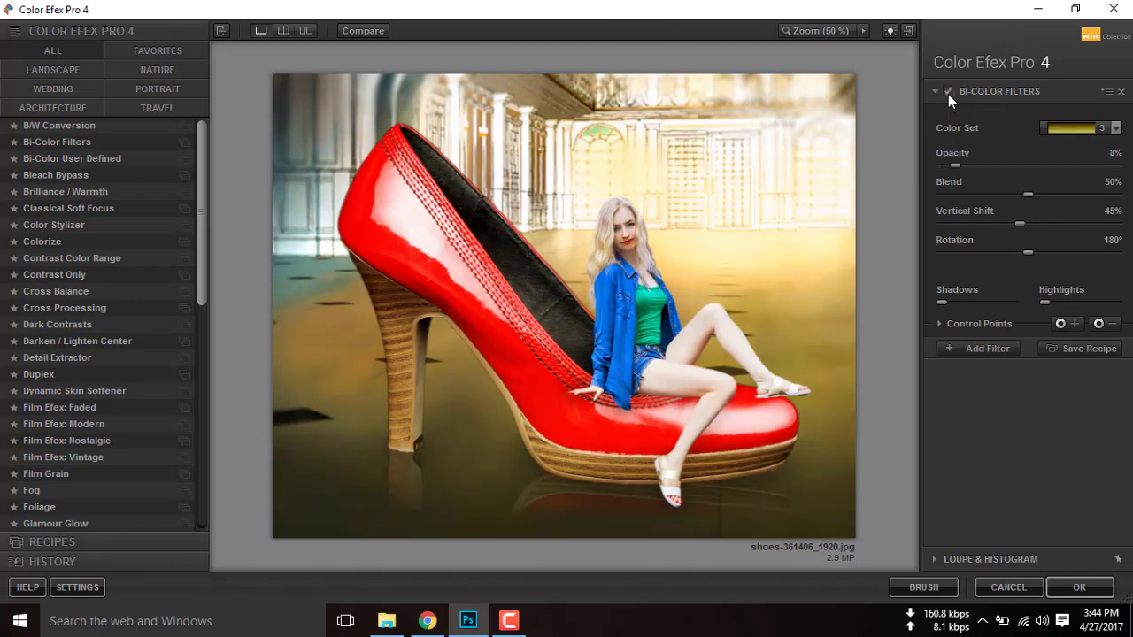
left_click(1080, 587)
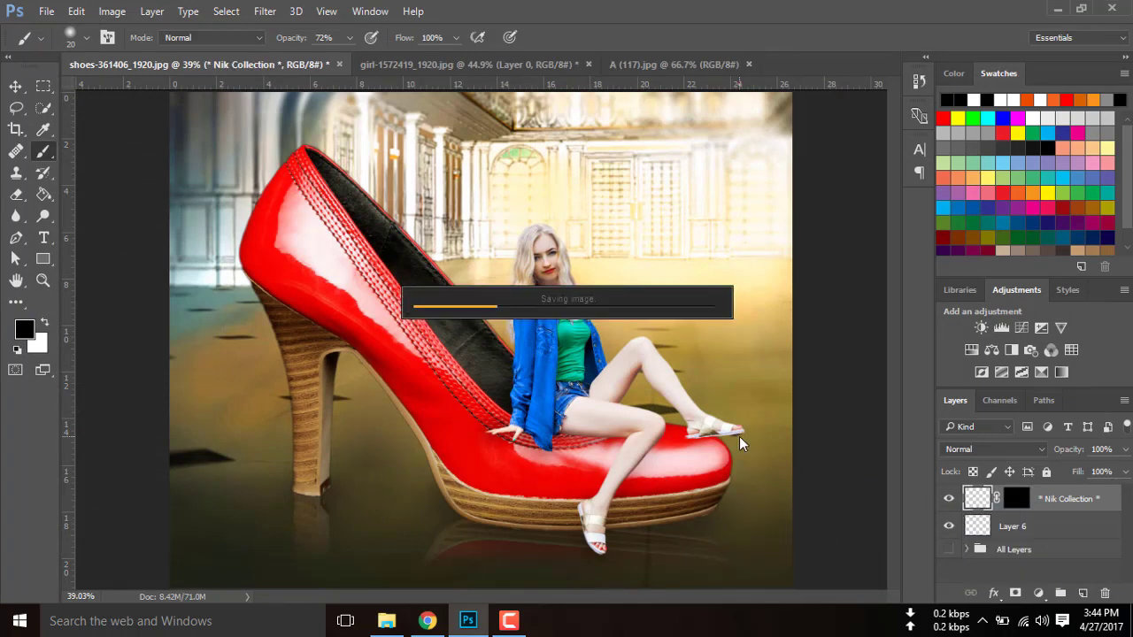
Show the Bi-Color Filters grading layer and select the SE logo brush at size 200.
left_click(950, 501)
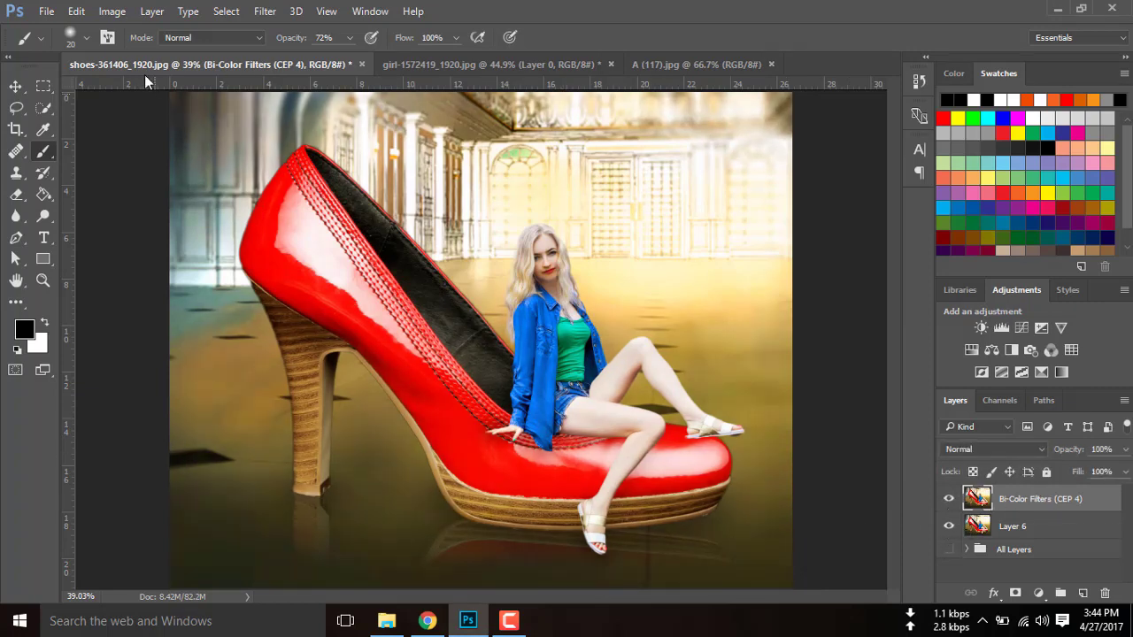
left_click(86, 39)
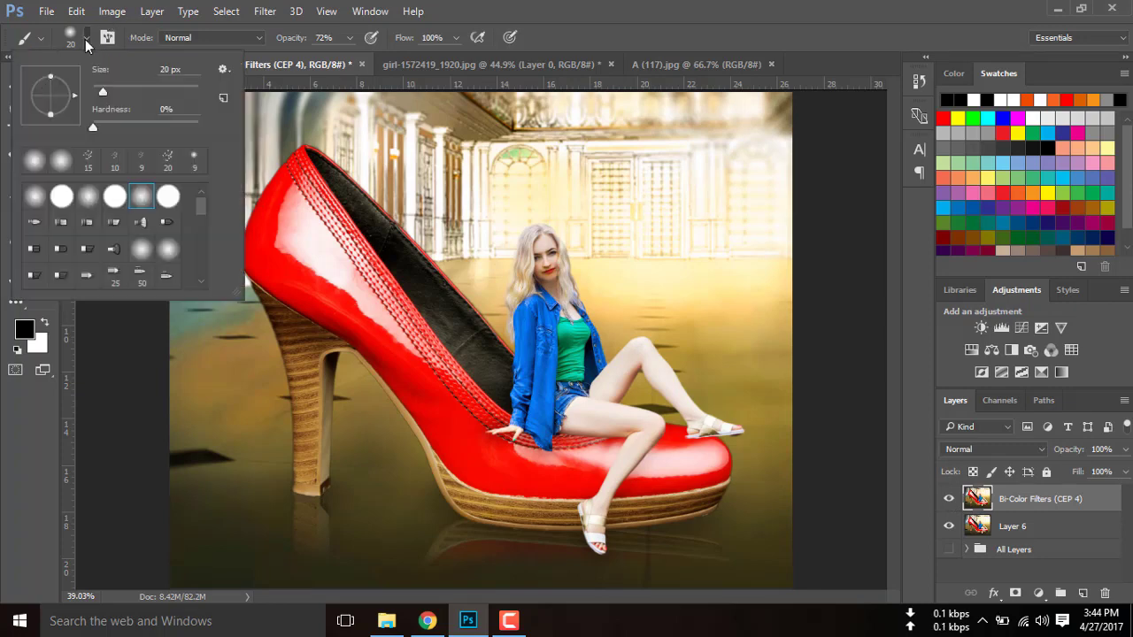
scroll(168, 247, "down", 3)
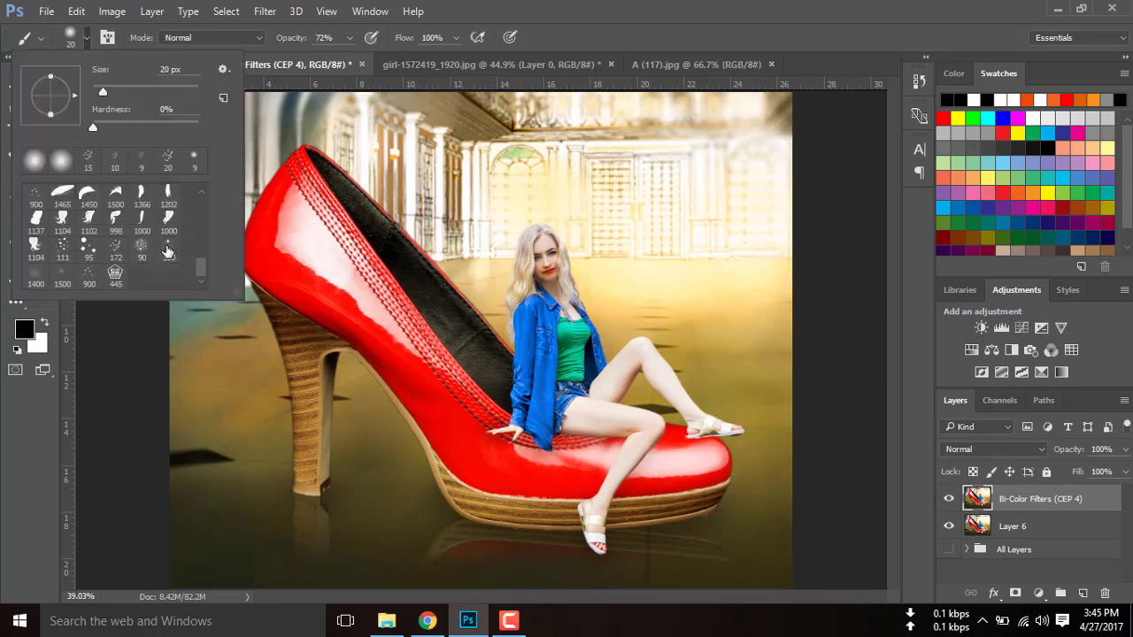
left_click(114, 276)
key("Return")
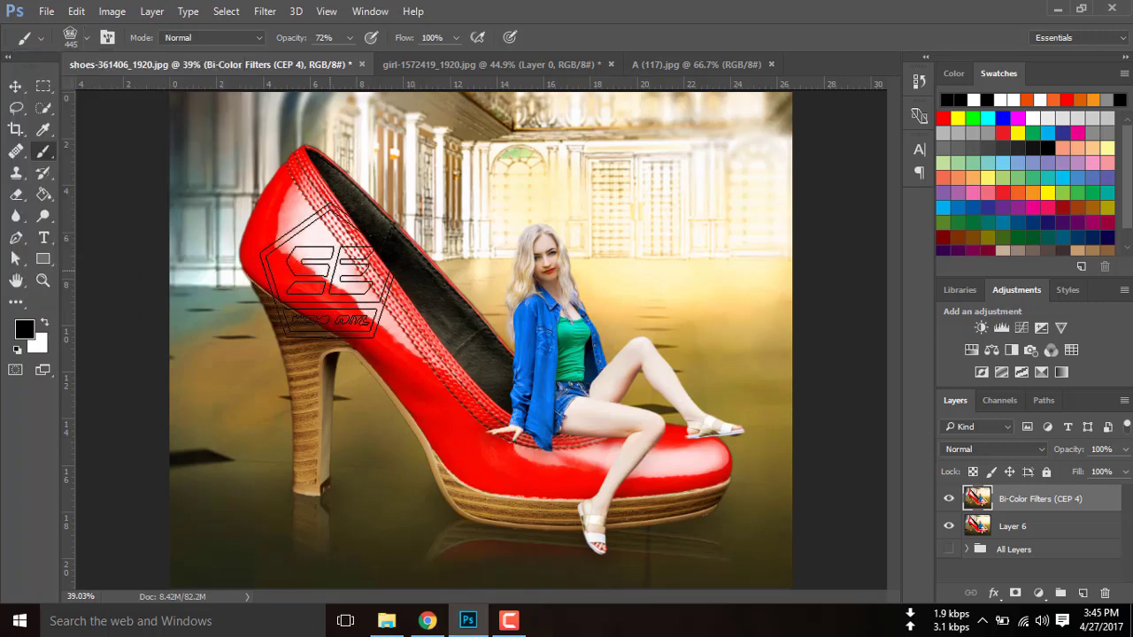
key("bracketleft")
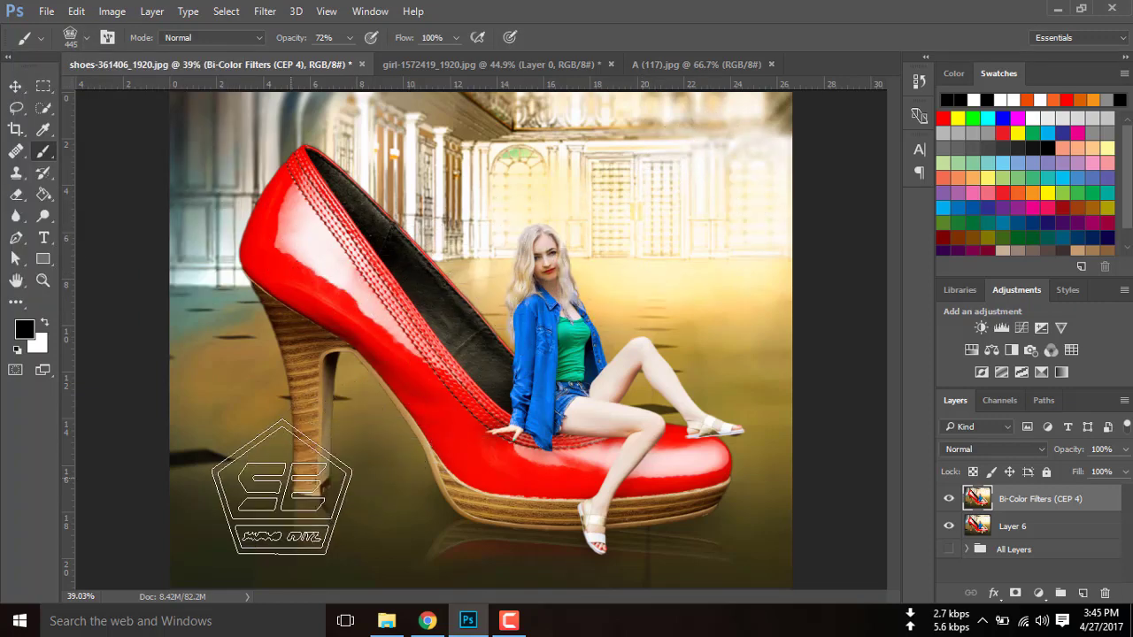
key("bracketleft")
key("bracketleft")
key("bracketleft")
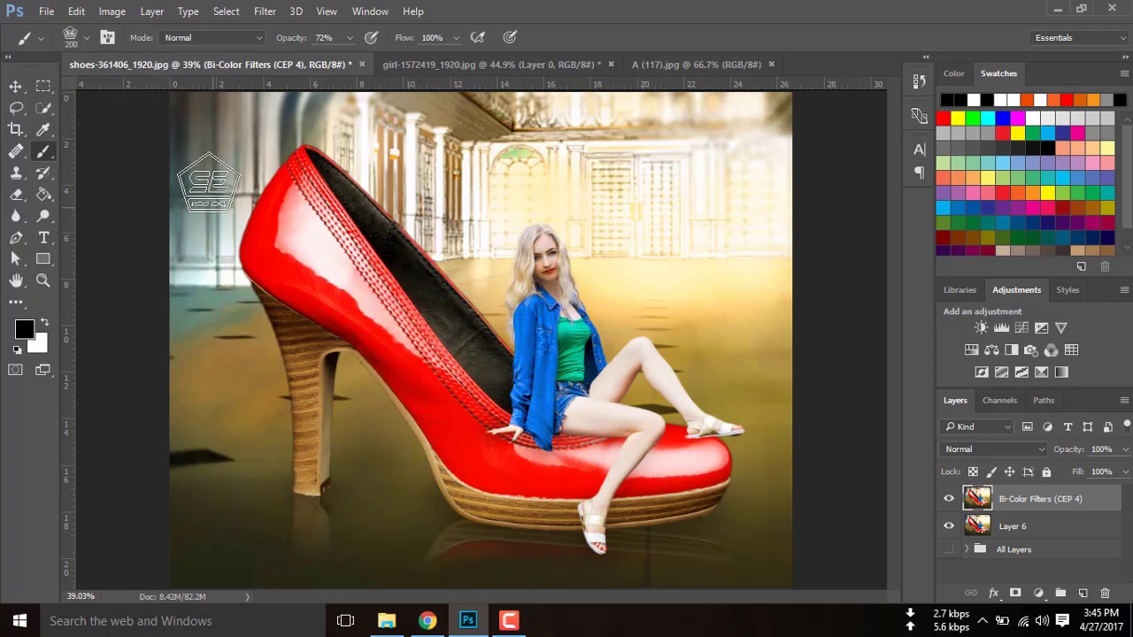
Stamp a faint white SE logo watermark top-left with the brush reduced to 125.
left_click(46, 321)
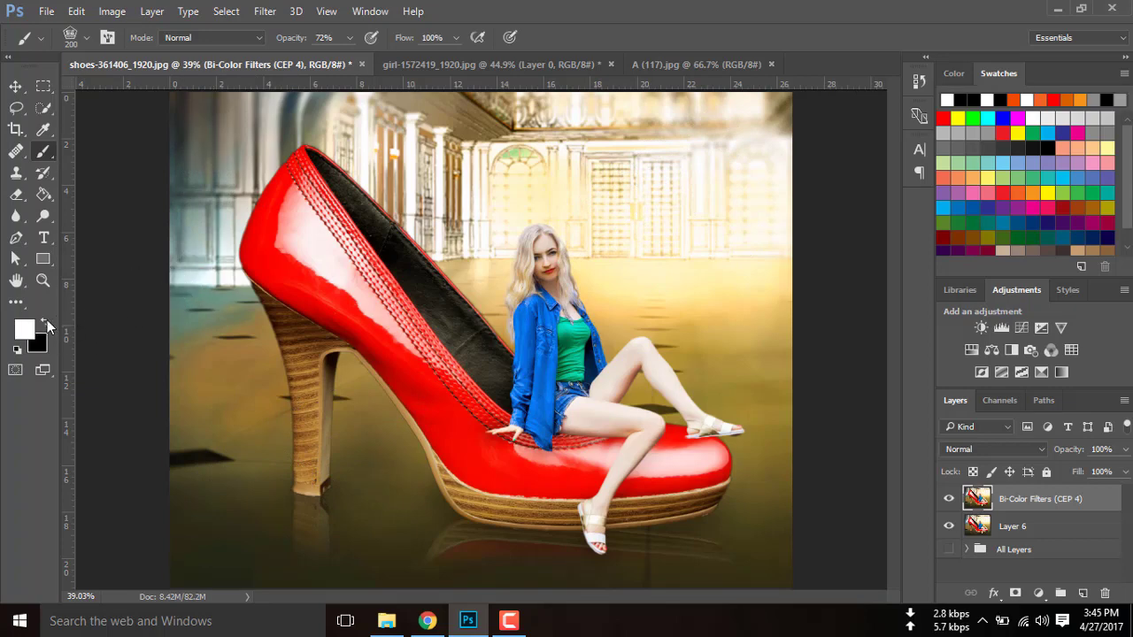
left_click(207, 131)
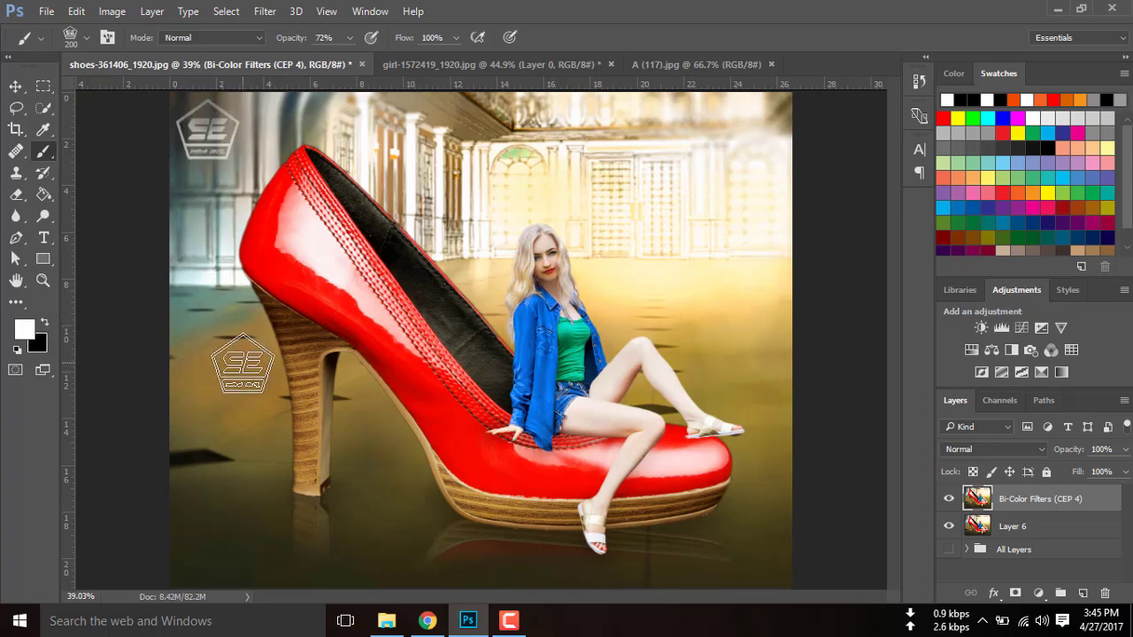
key("ctrl+z")
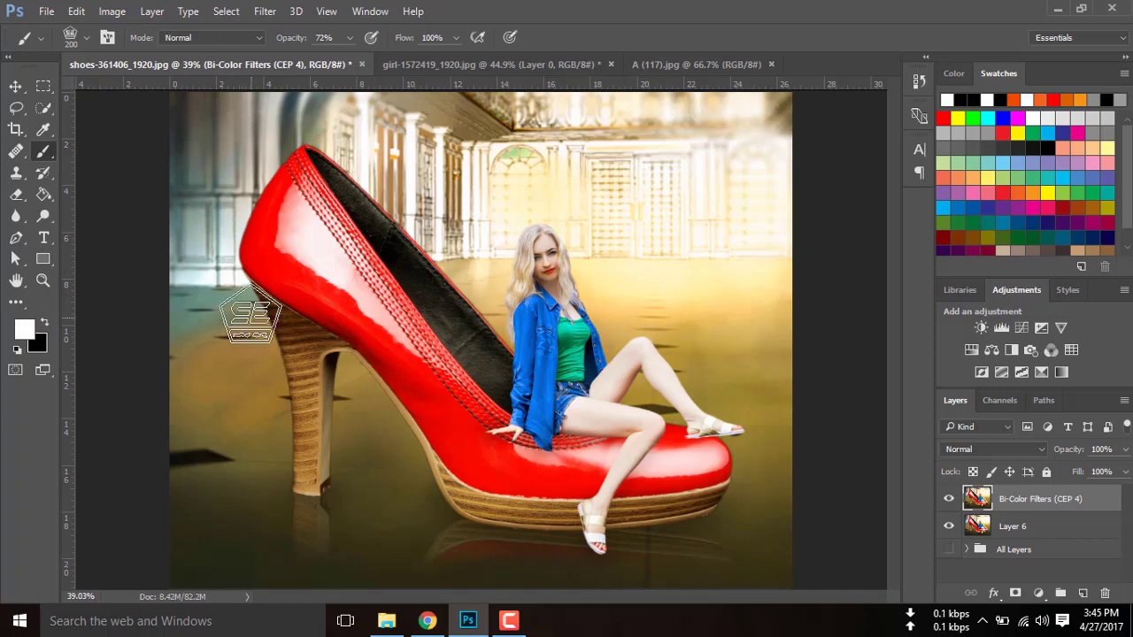
mouse_move(427, 621)
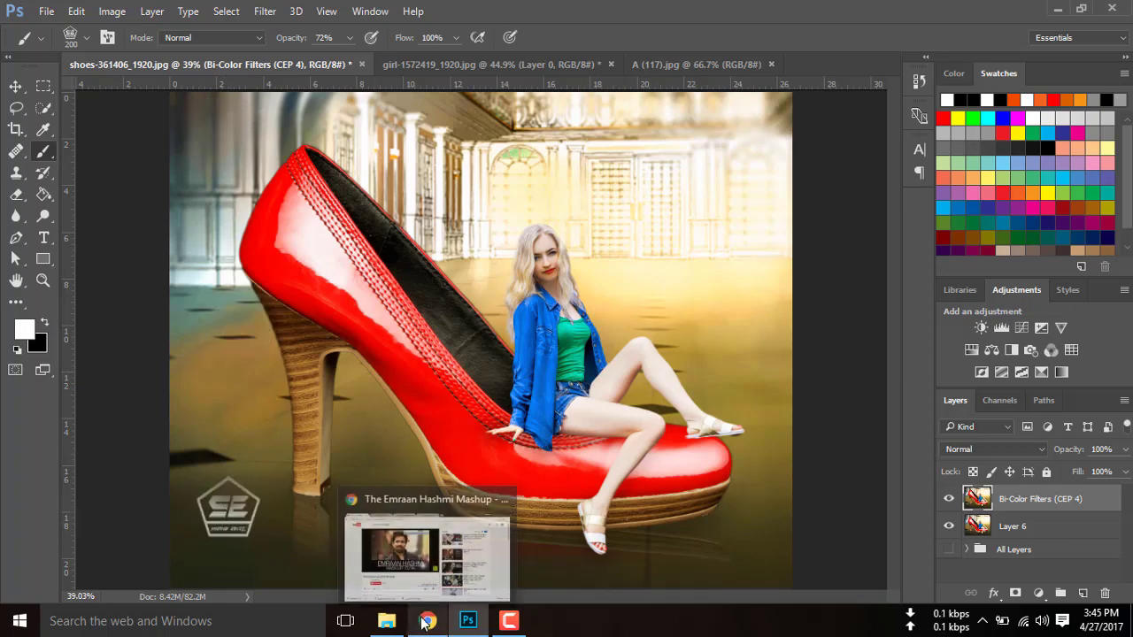
key("bracketleft")
key("bracketleft")
key("bracketleft")
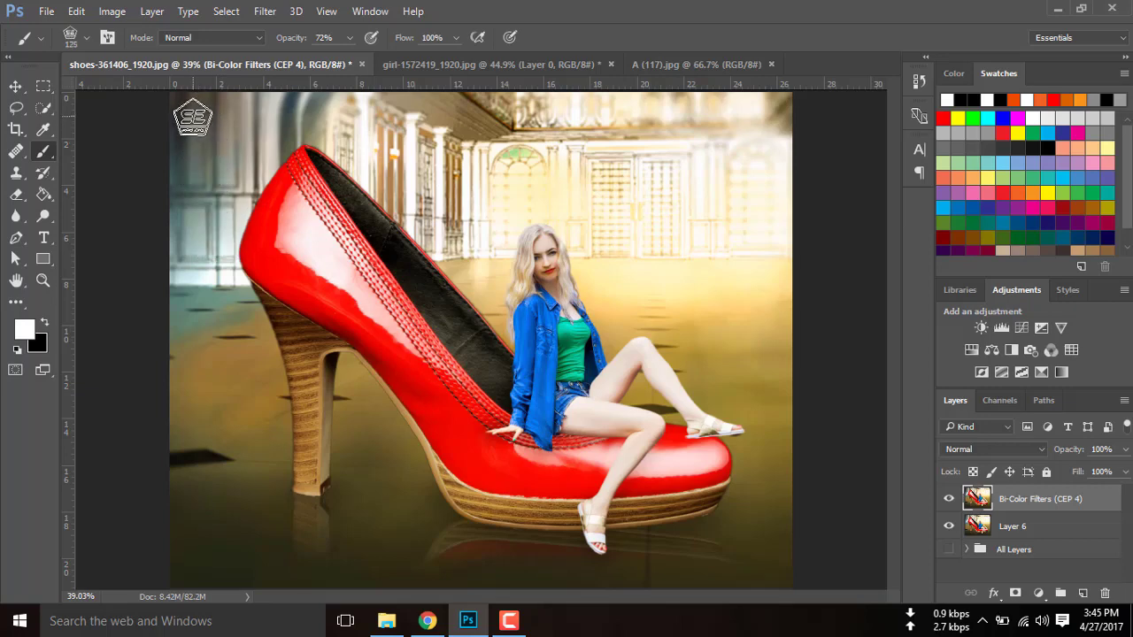
left_click(193, 118)
key("ctrl+z")
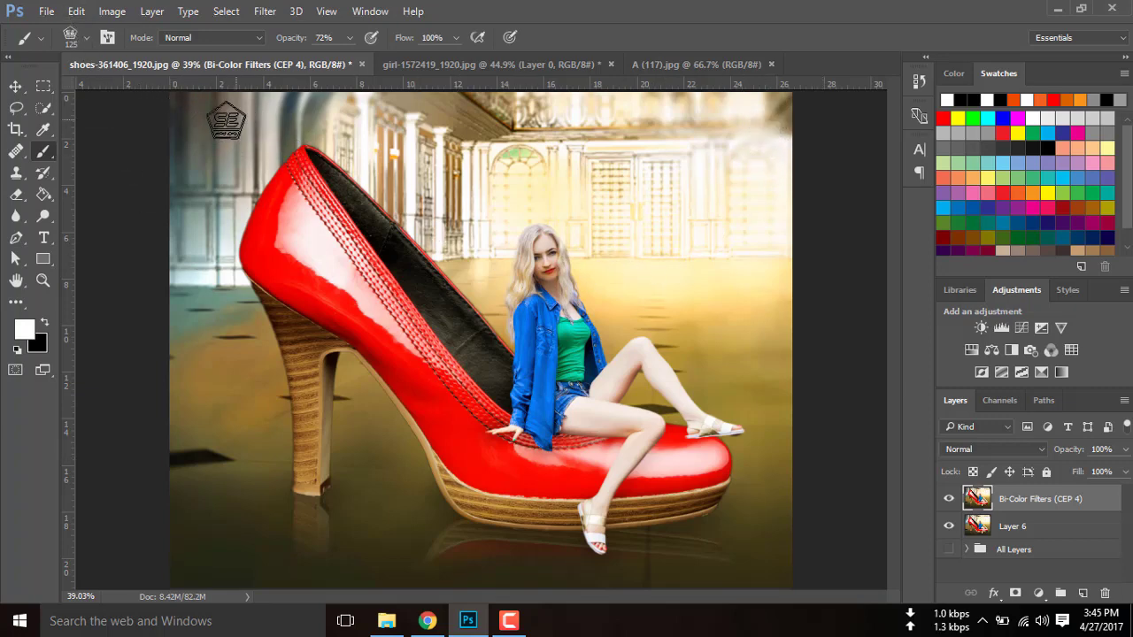
left_click(201, 123)
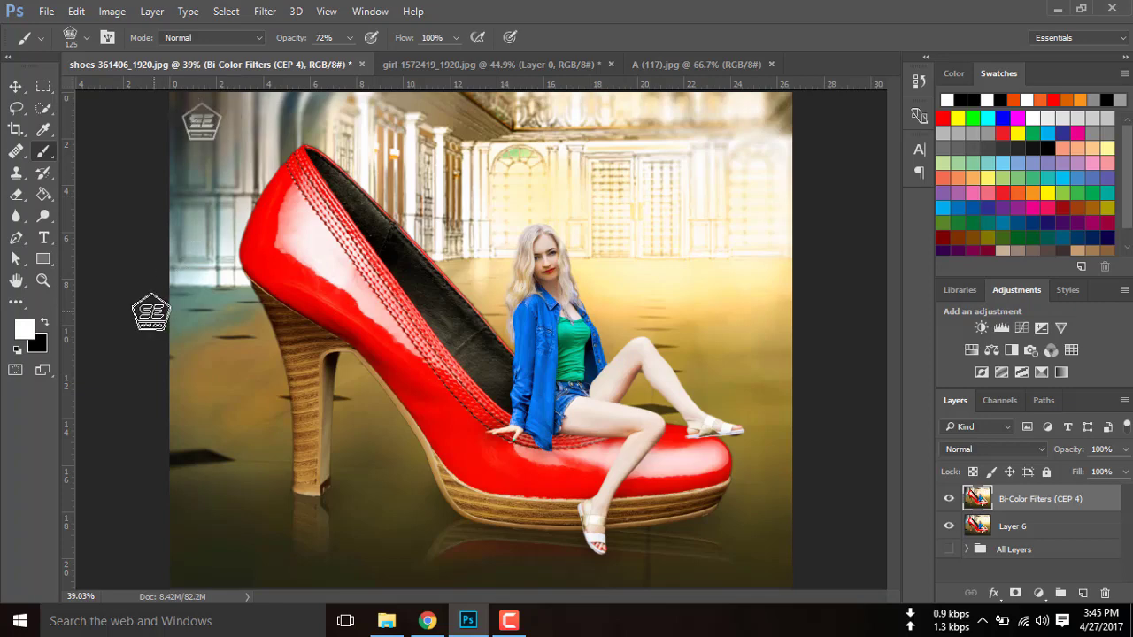
Save the composite to the Desktop as JPEG 'shoes-girl' at Maximum quality 12.
left_click(46, 11)
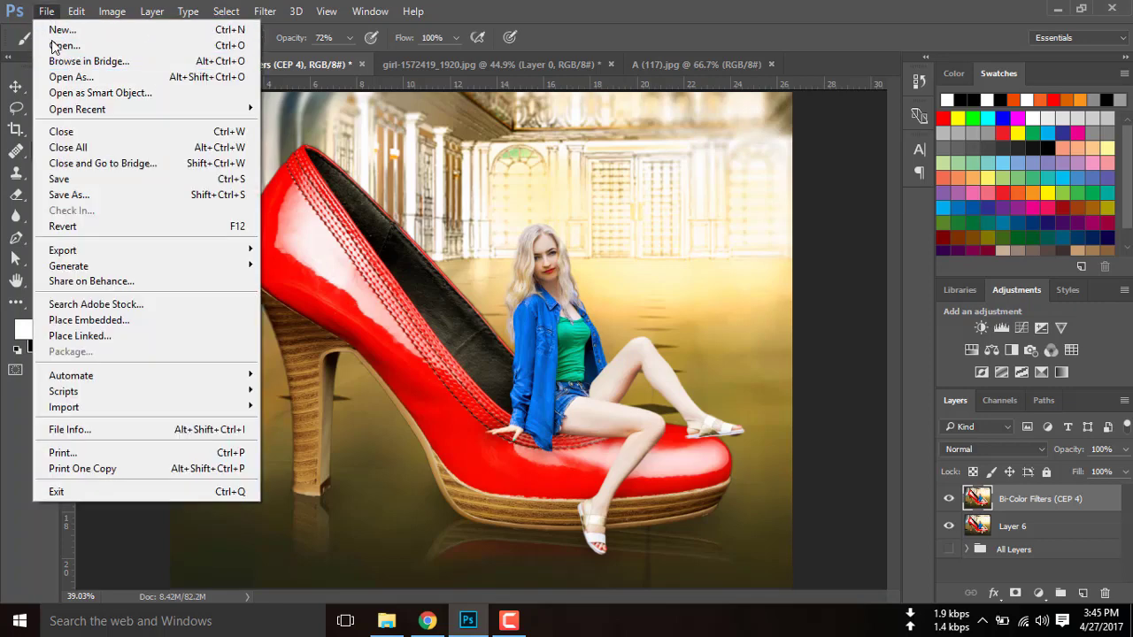
left_click(95, 193)
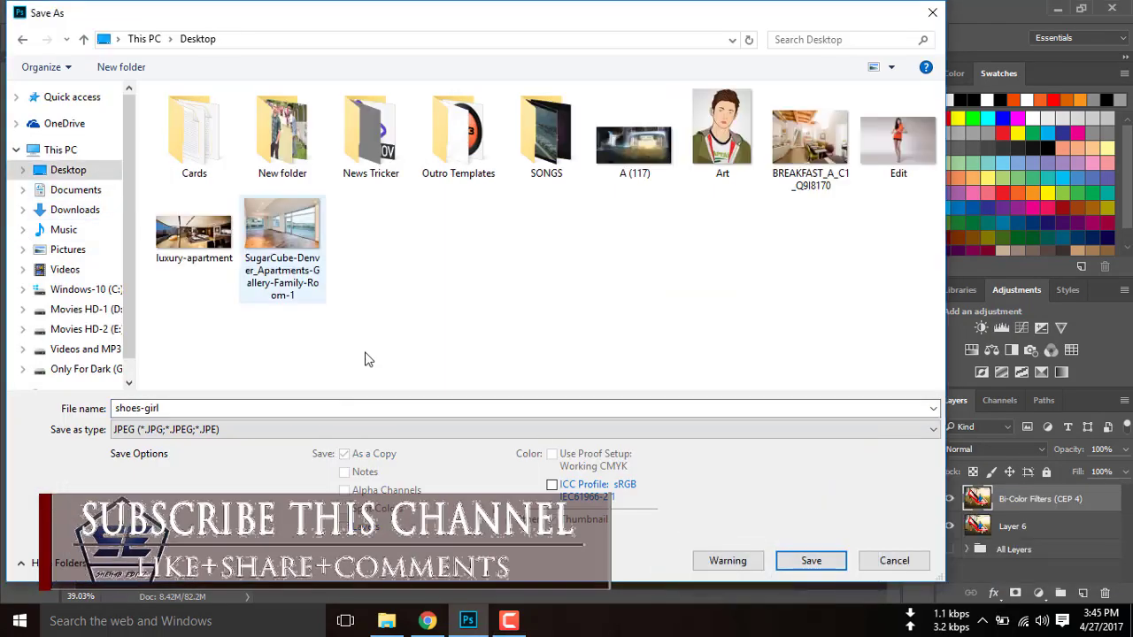
left_click(812, 563)
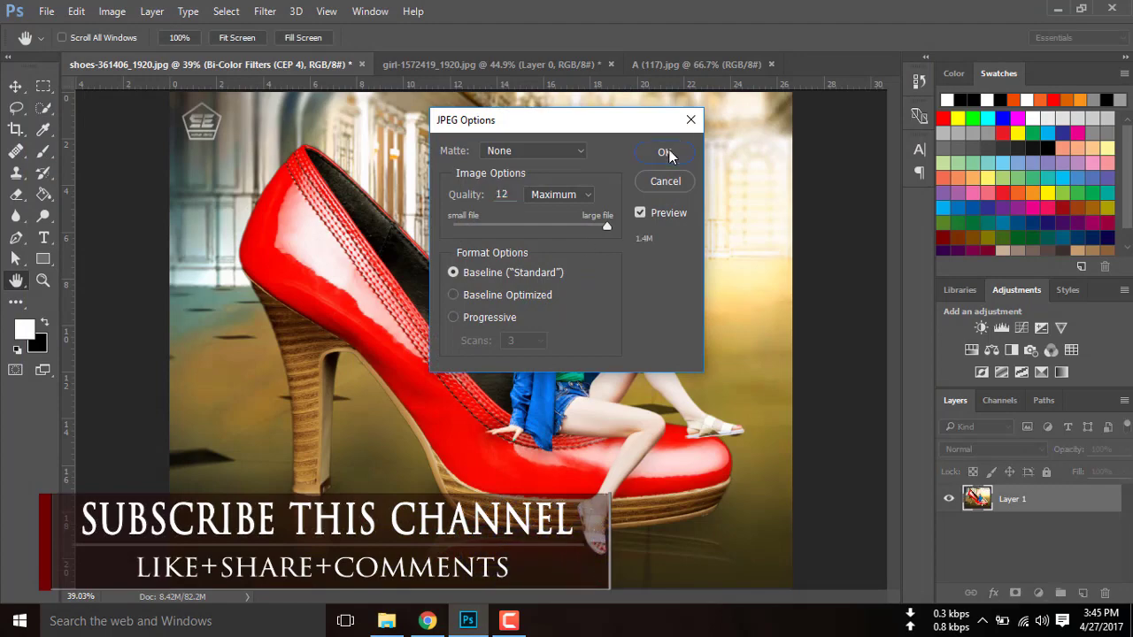
left_click(666, 152)
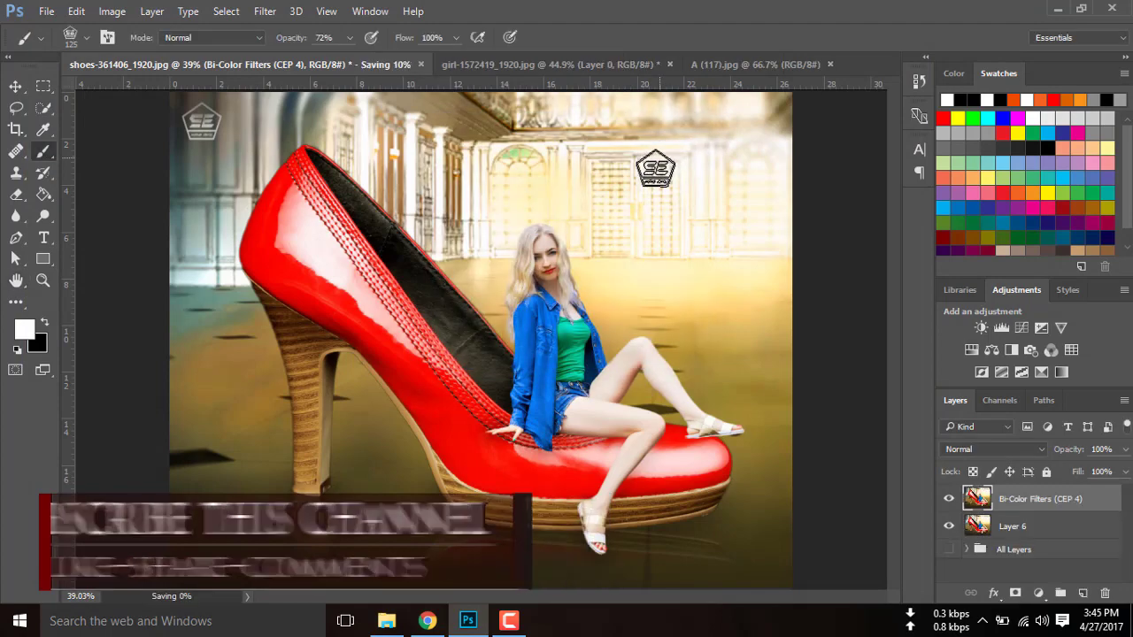
left_click(1056, 9)
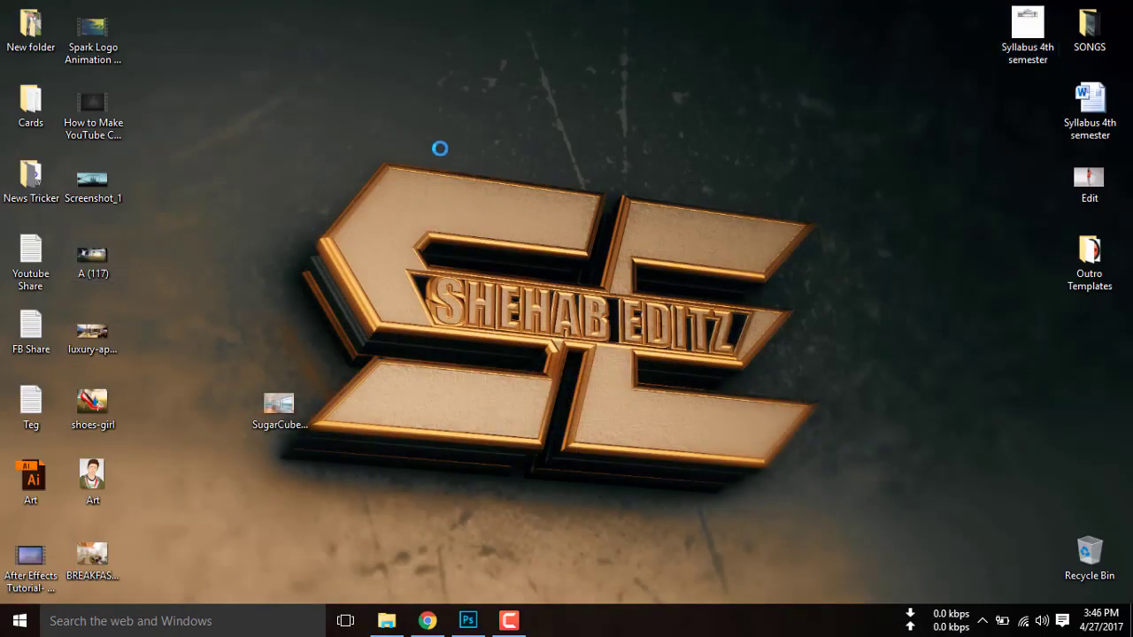
Refresh the desktop, review shoes-girl.jpg in Picasa Photo Viewer, then close the viewer.
right_click(371, 102)
left_click(407, 152)
mouse_move(93, 406)
left_mouse_down()
mouse_move(343, 255)
mouse_move(481, 66)
left_mouse_up()
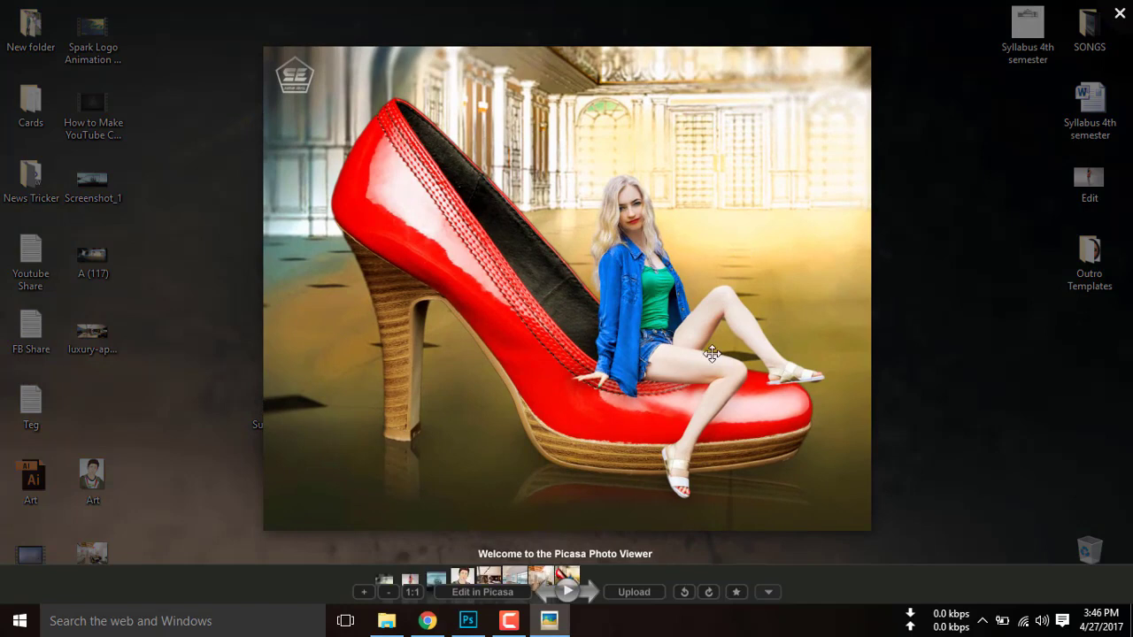
left_click(1116, 18)
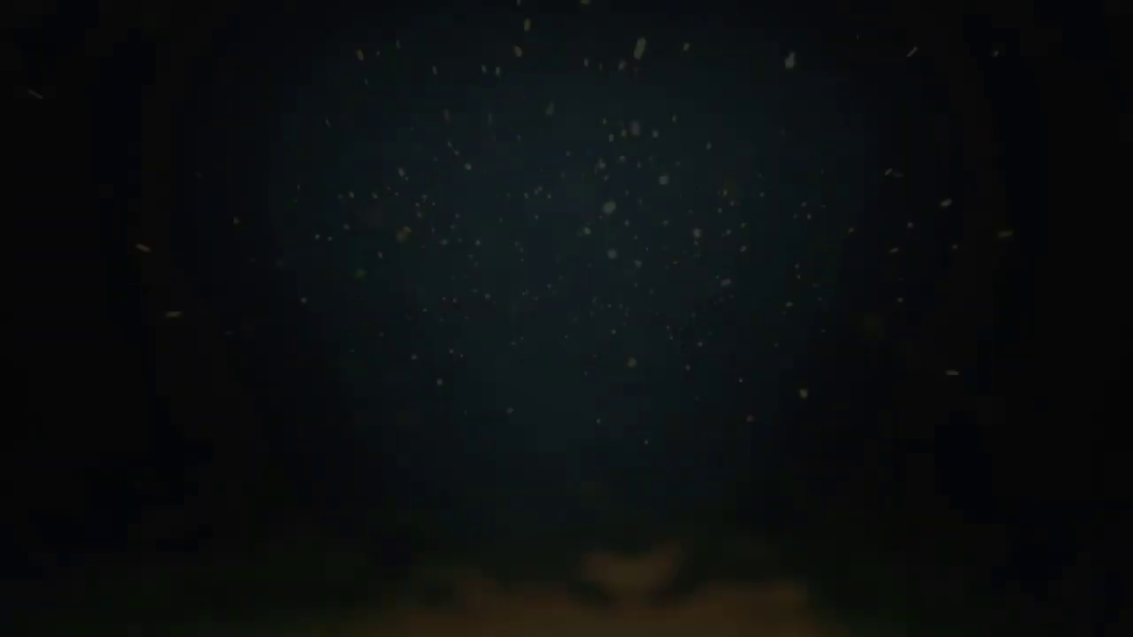